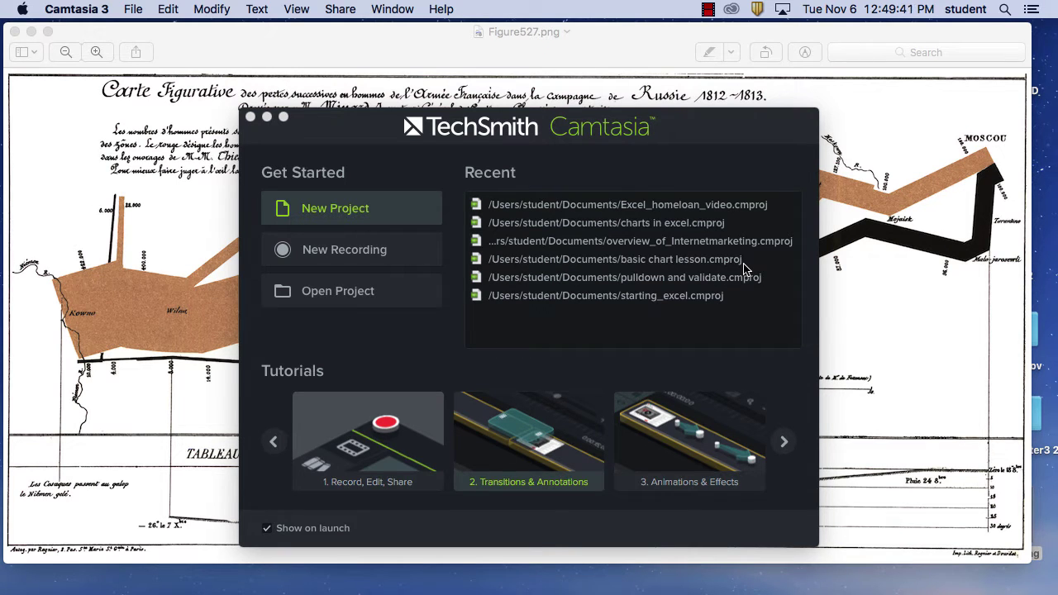
Close the Camtasia welcome window, hide Camtasia, and quit Preview to reveal the desktop.
left_click(251, 118)
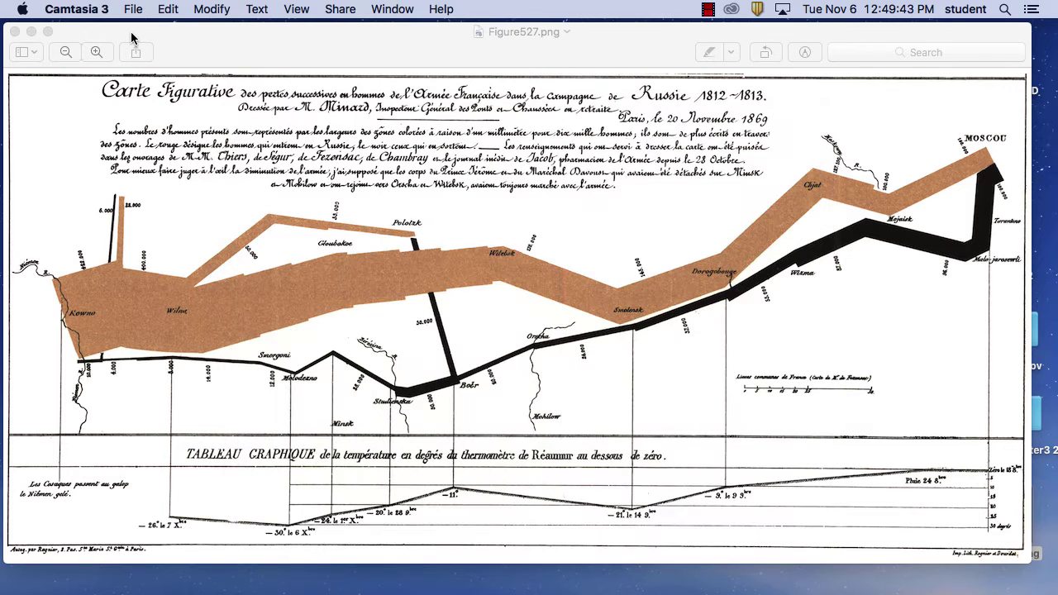
left_click(86, 9)
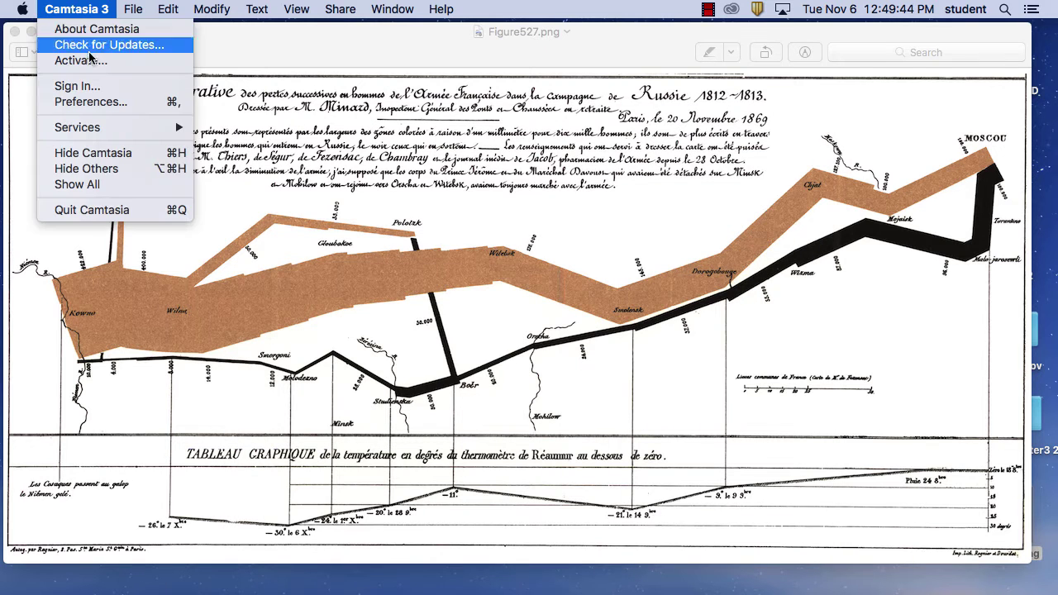
left_click(132, 153)
left_click(90, 8)
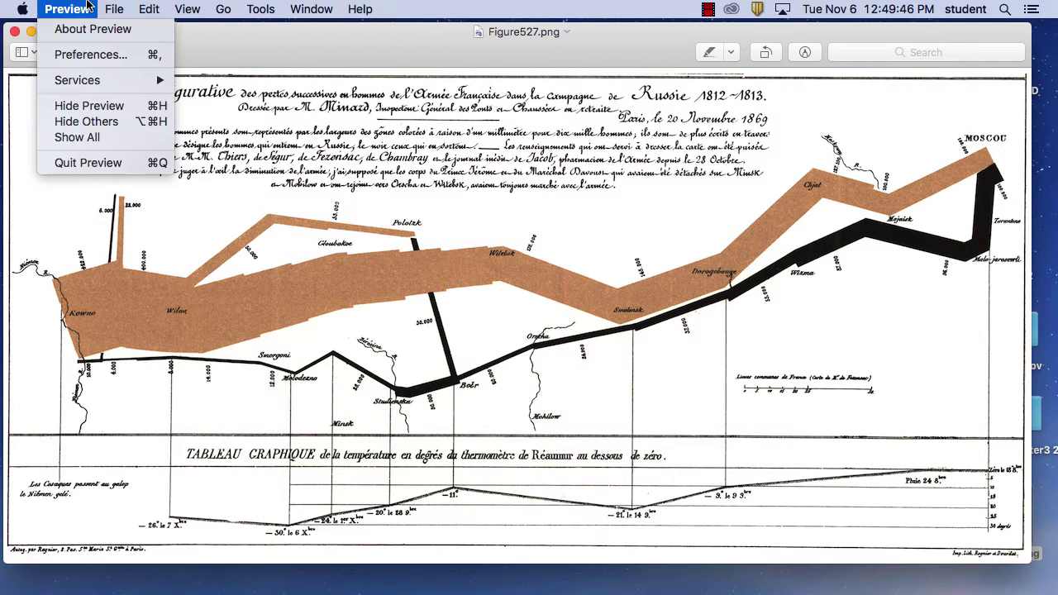
left_click(89, 163)
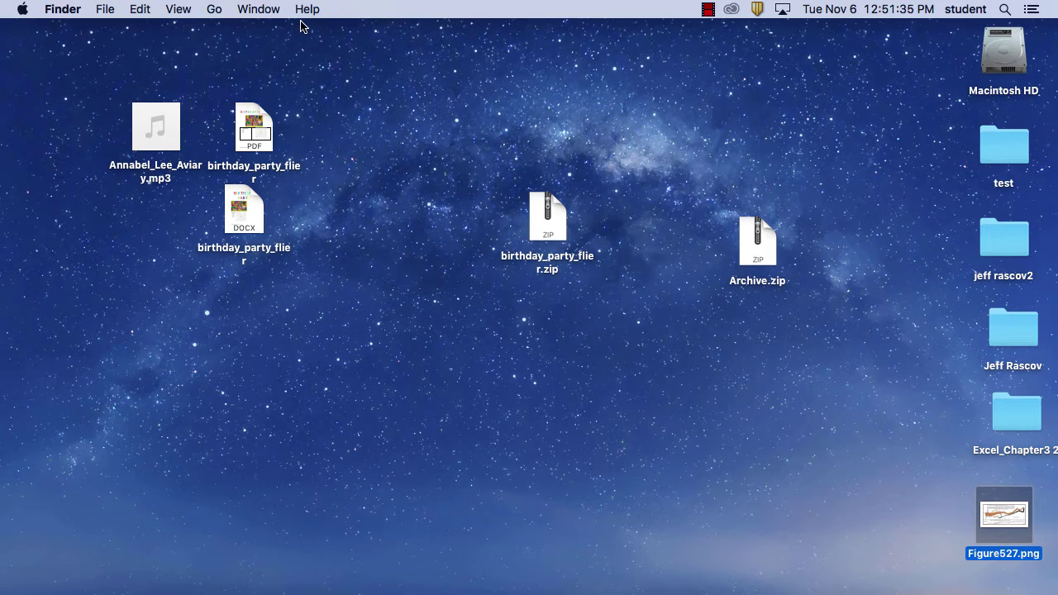
Bring Firefox forward and replace the Napoleon invasion query with a 'pacific ocean' image search.
mouse_move(385, 592)
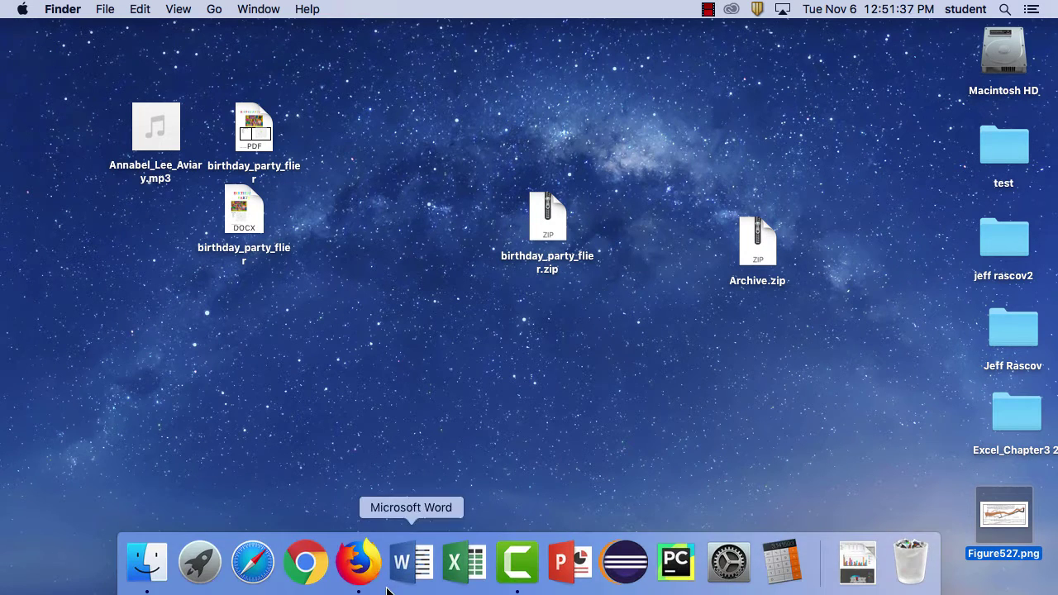
left_click(362, 564)
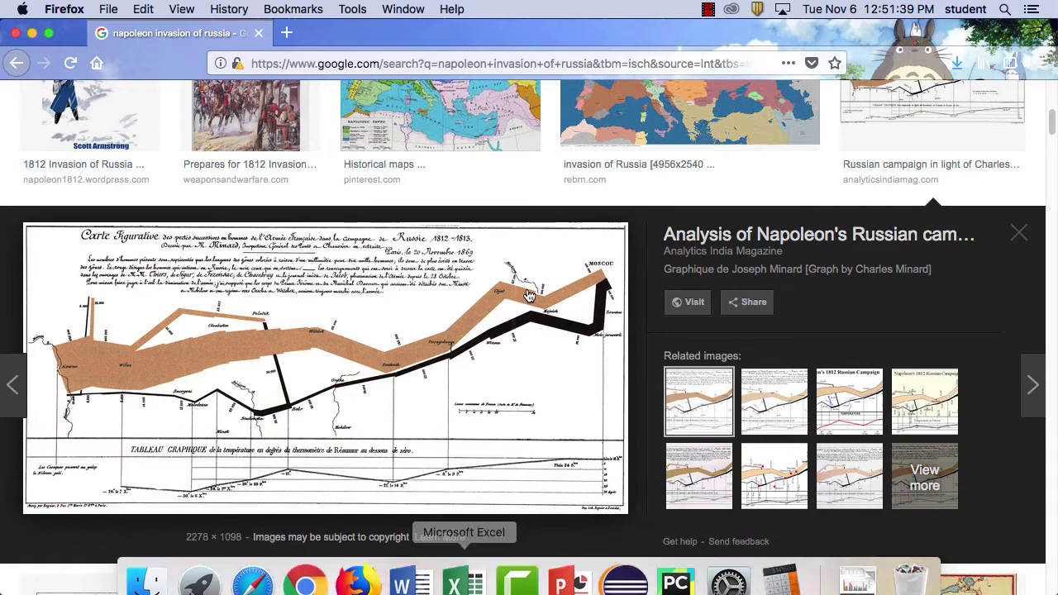
scroll(513, 293, "up", 6)
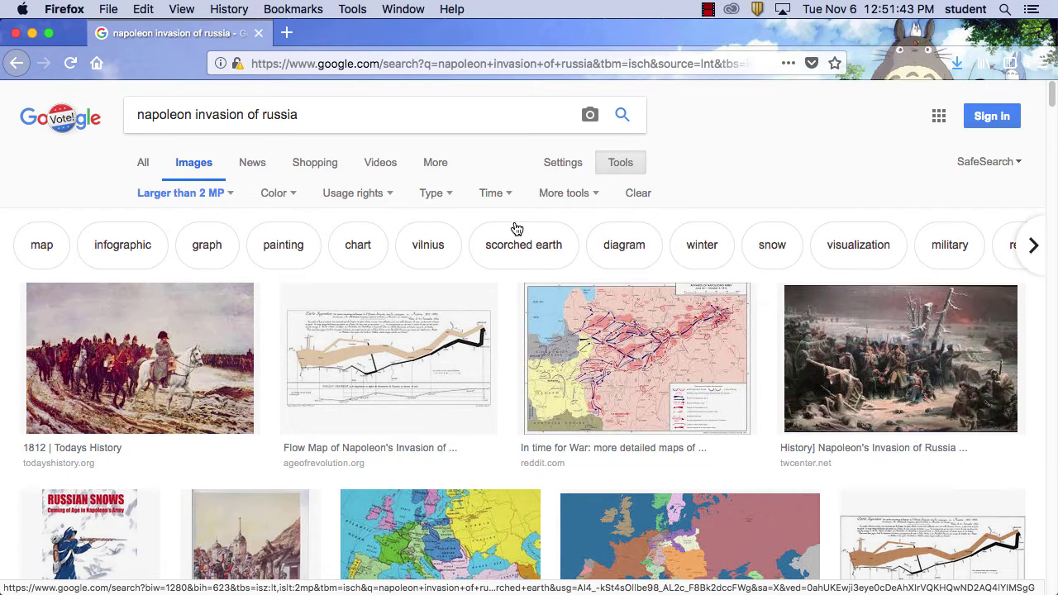
left_click_drag(328, 113, 118, 98)
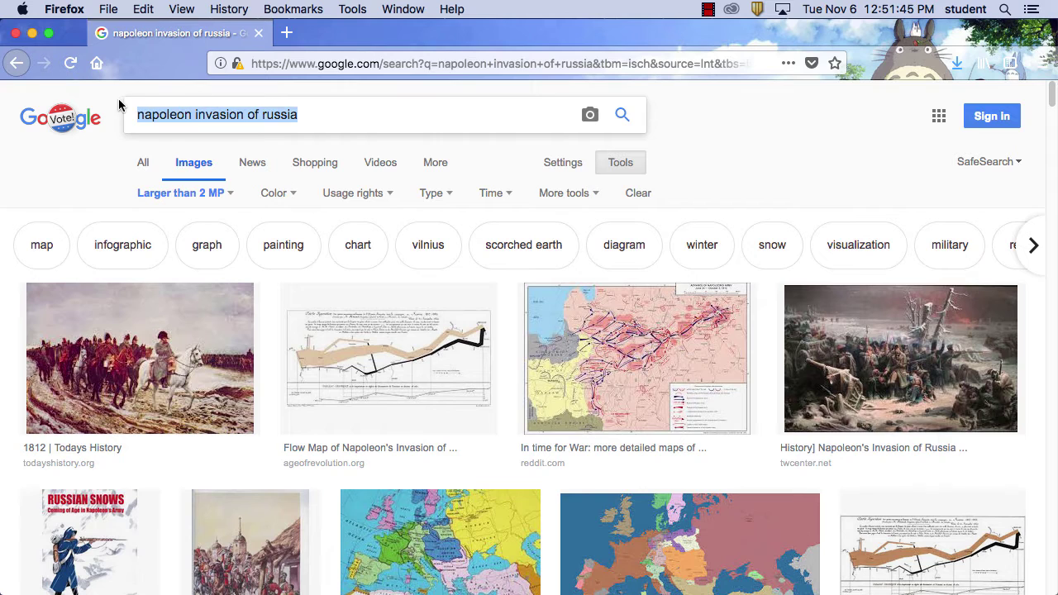
type("pa")
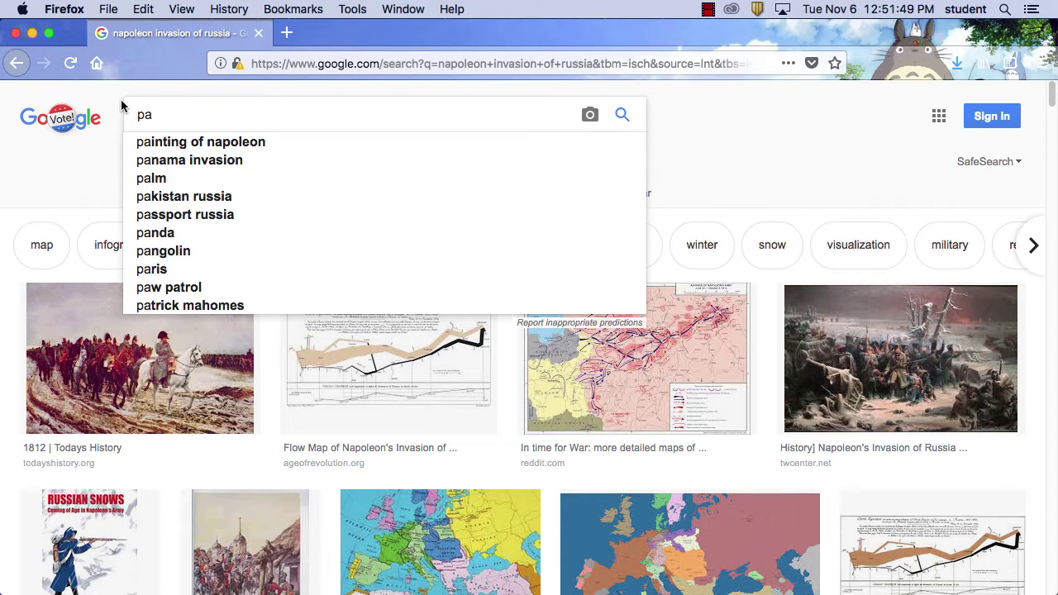
type("c")
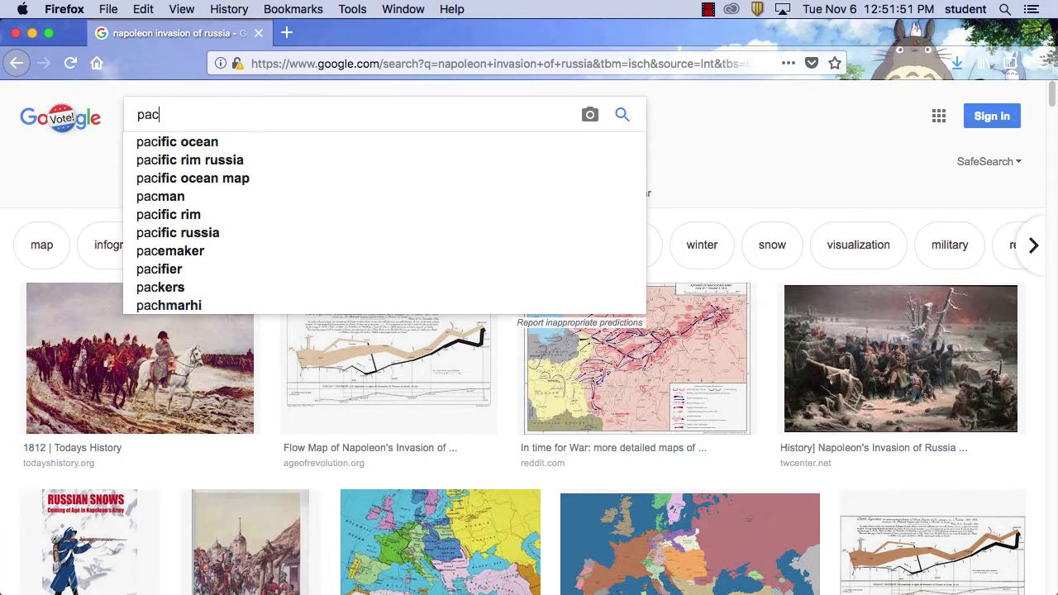
type("ific")
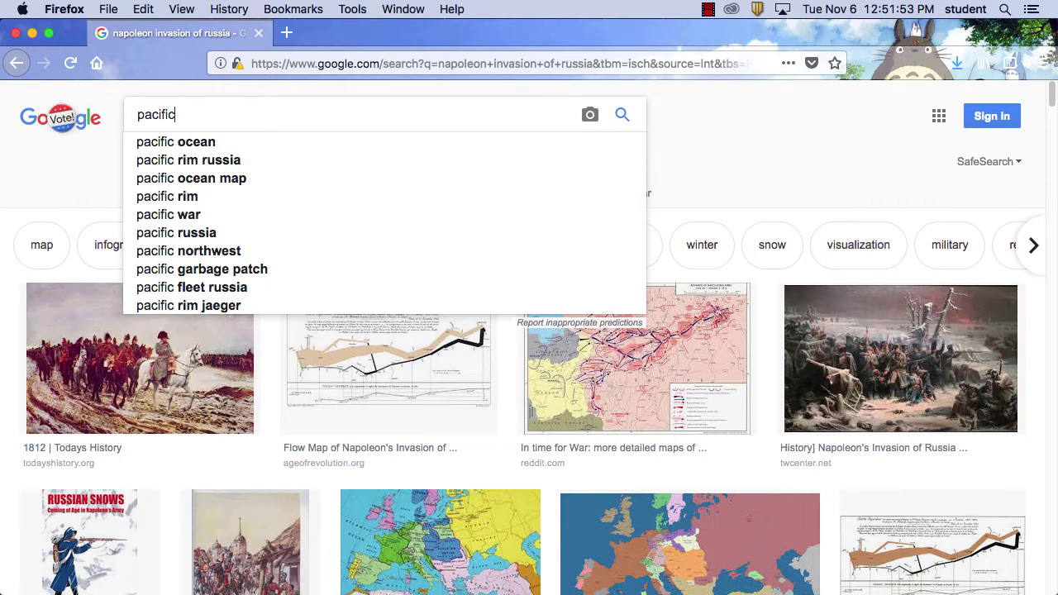
left_click(182, 143)
Extend the query to 'pacific ocean map', run it, and toggle the Tools filter row.
left_click(237, 114)
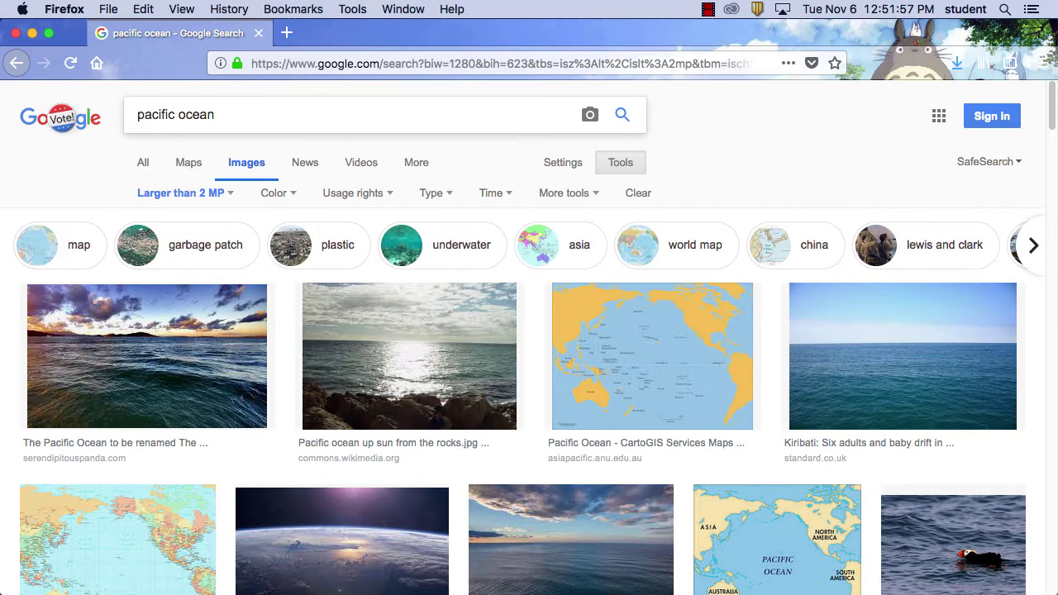
type("map")
key("Return")
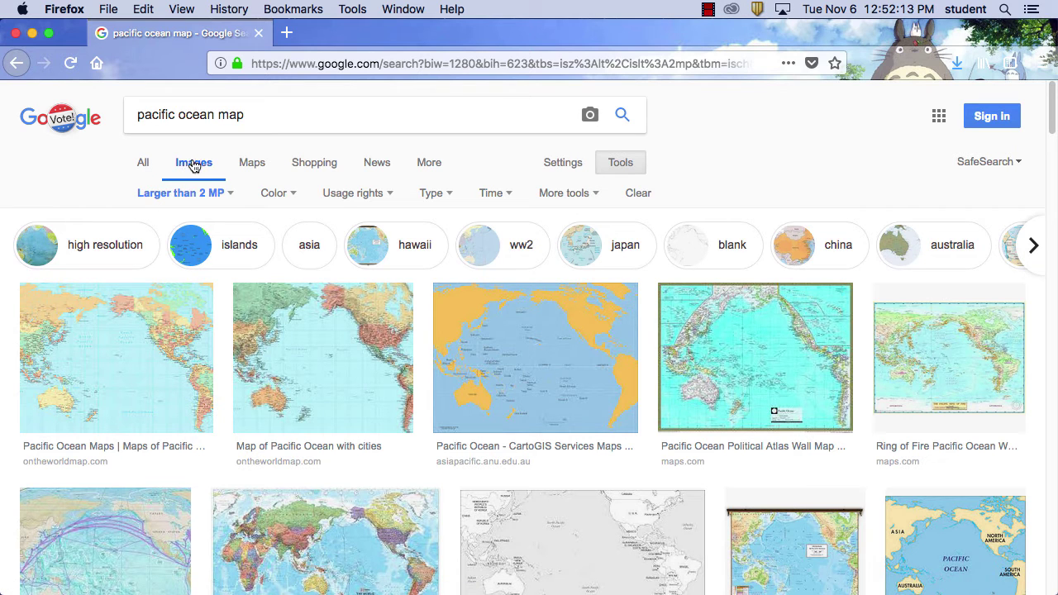
left_click(619, 163)
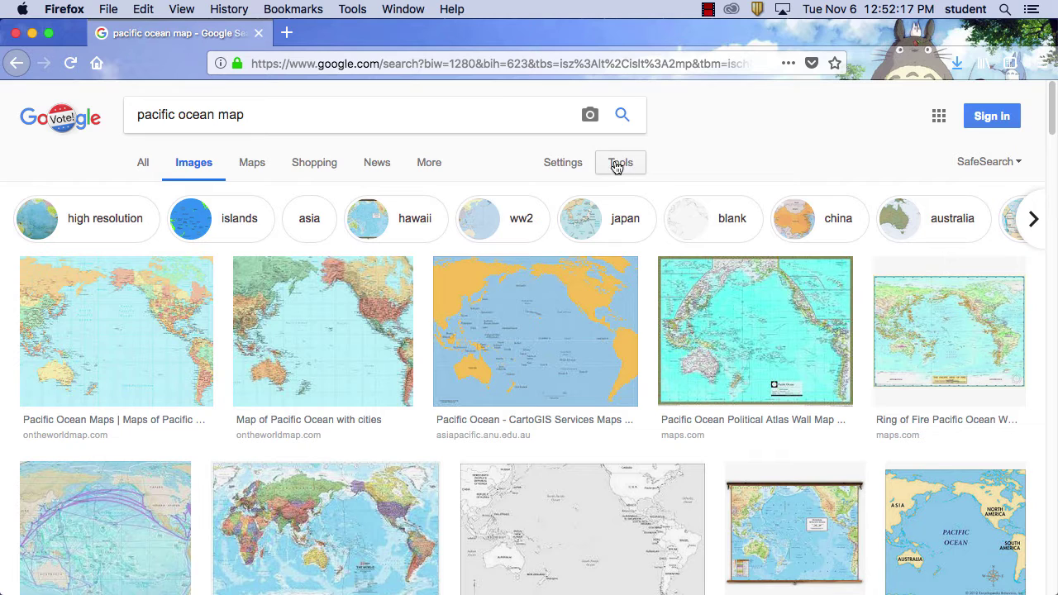
left_click(615, 165)
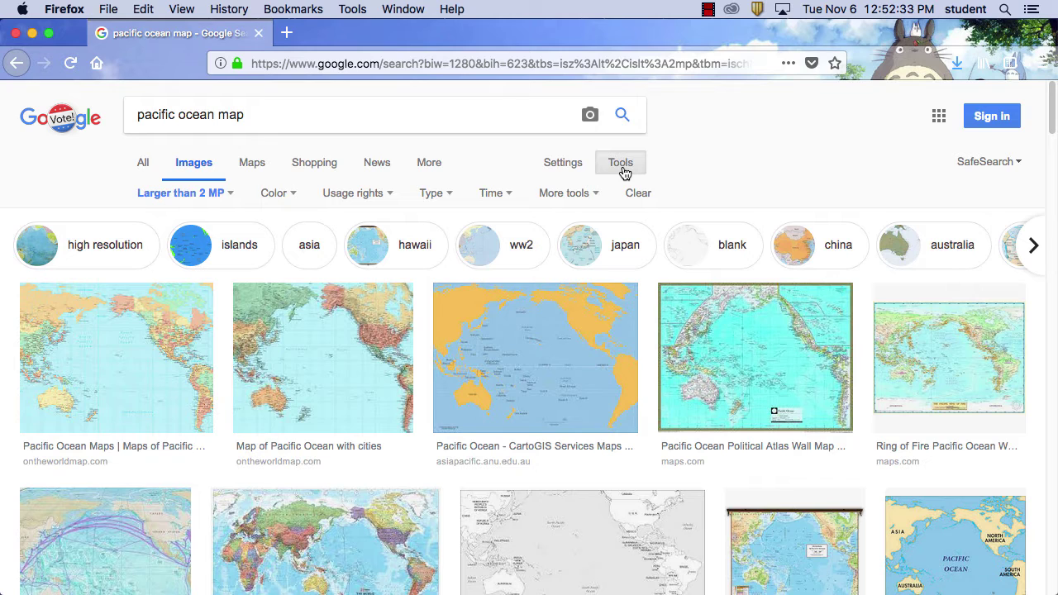
Set the Size filter to images larger than 2 MP (1600×1200).
left_click(222, 195)
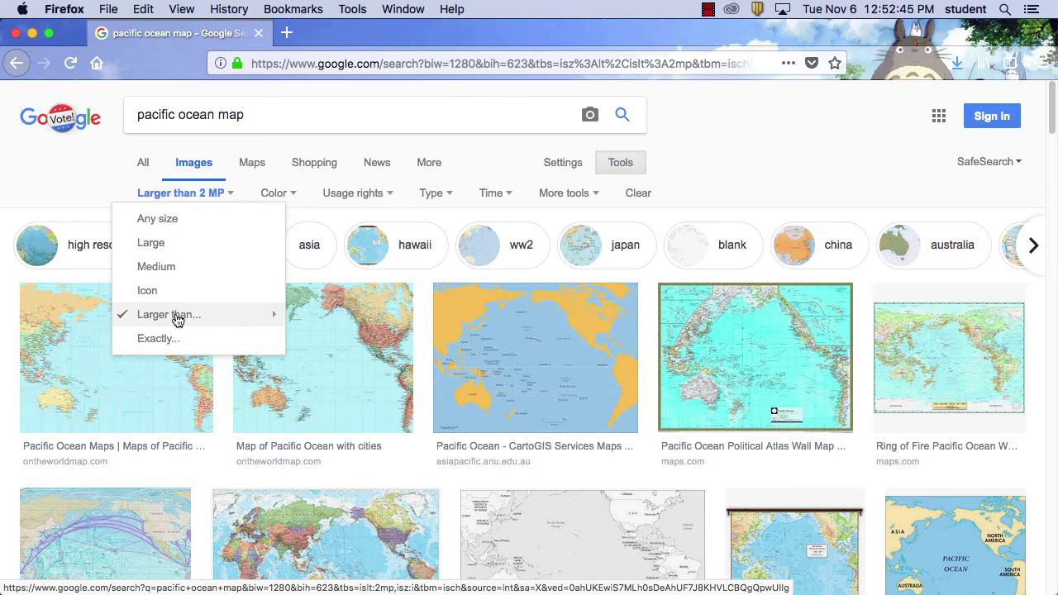
mouse_move(173, 314)
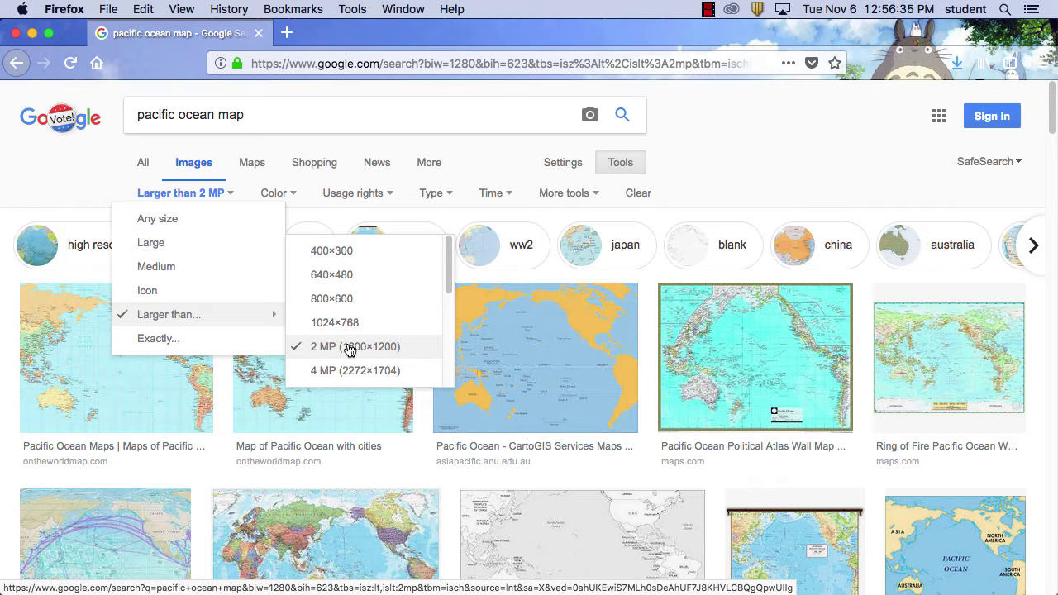
Save the CartoGIS Pacific Ocean map to the Desktop as 00-338_Countries_of_Pacific.
left_click(550, 355)
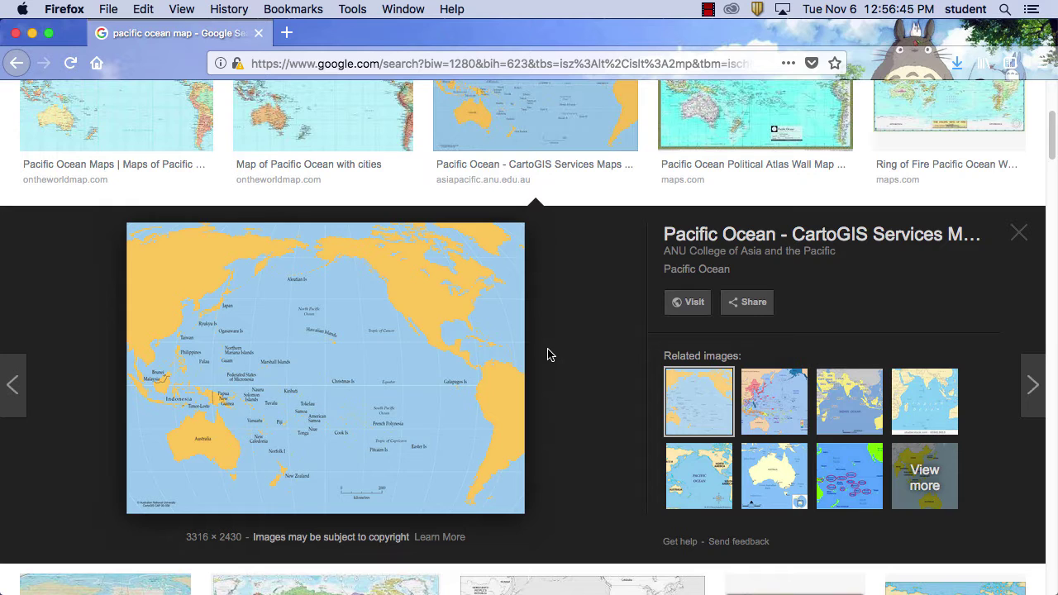
right_click(330, 346)
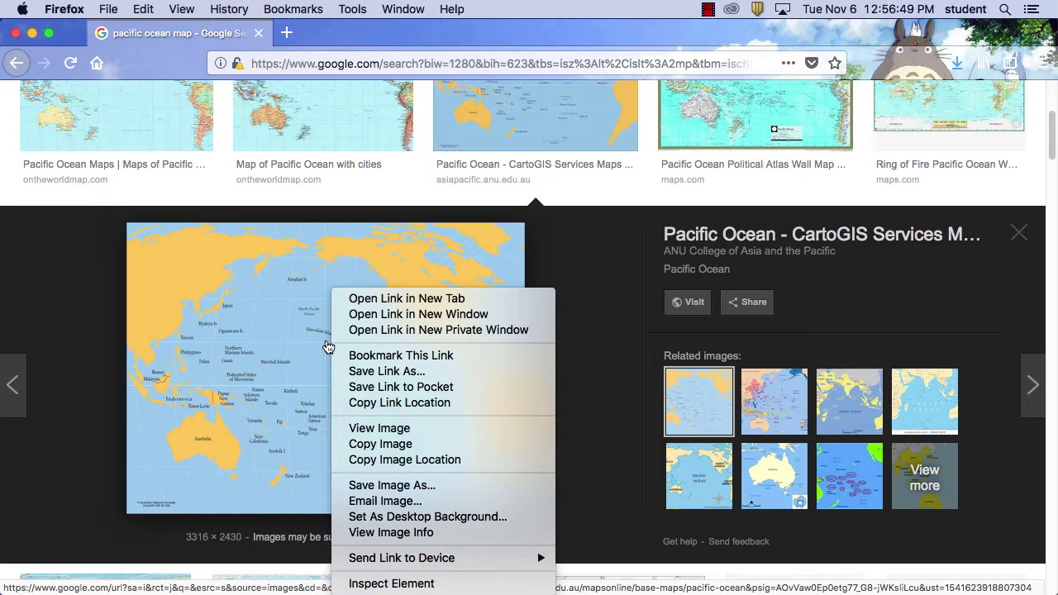
left_click(437, 487)
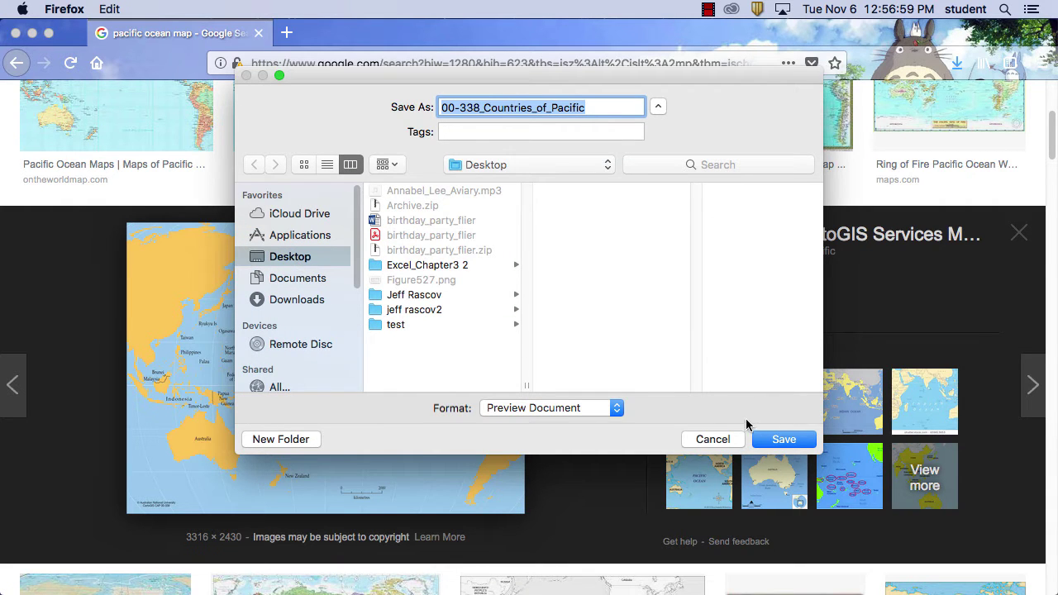
left_click(787, 439)
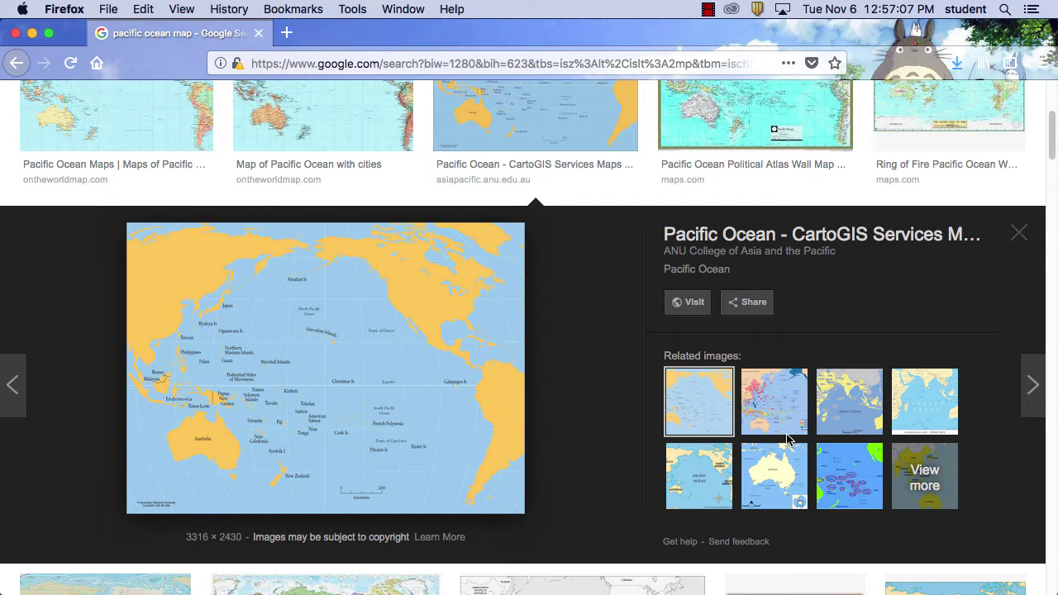
Replace the search with an 'ocean waves' image search.
scroll(454, 281, "up", 5)
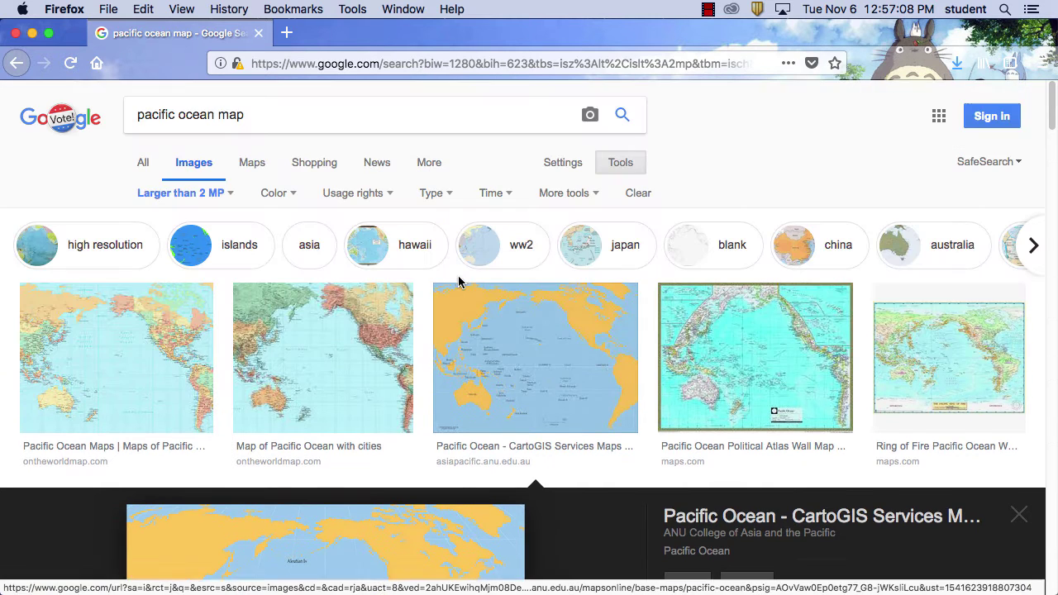
triple_click(254, 116)
type("oce")
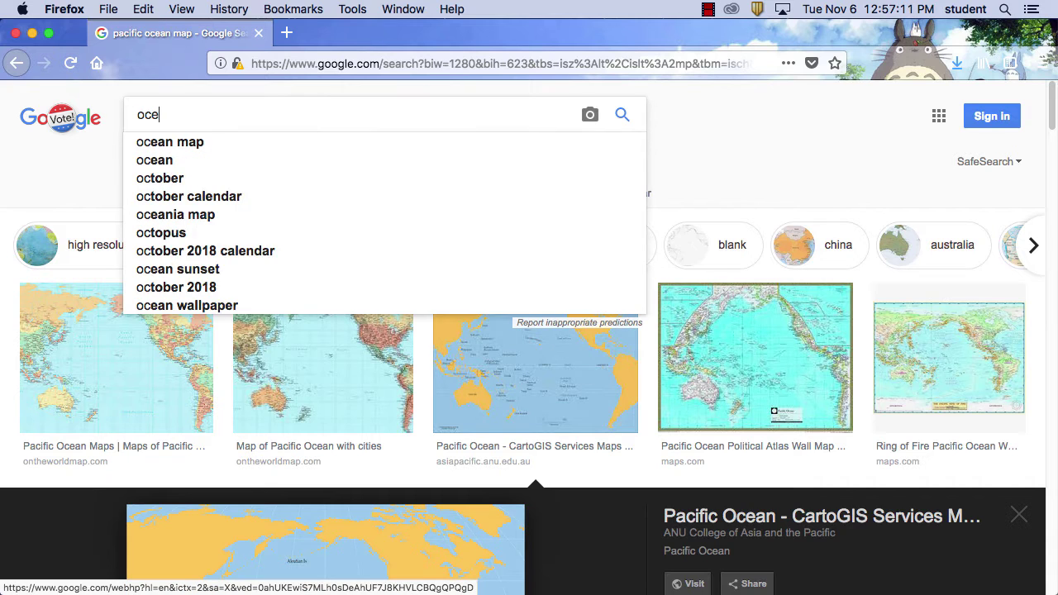
type("an wa")
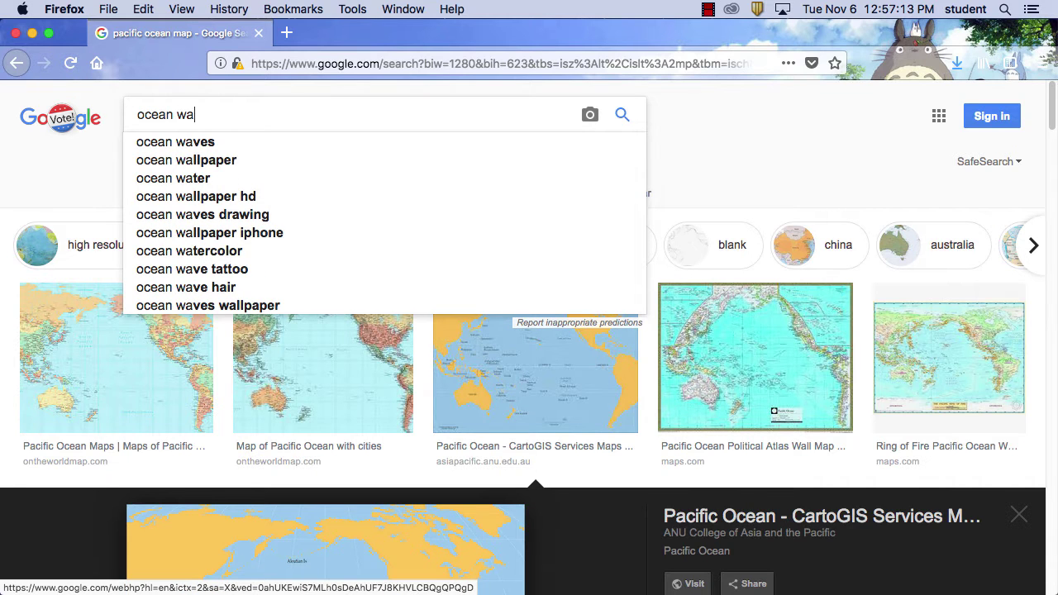
type("ves")
key("Return")
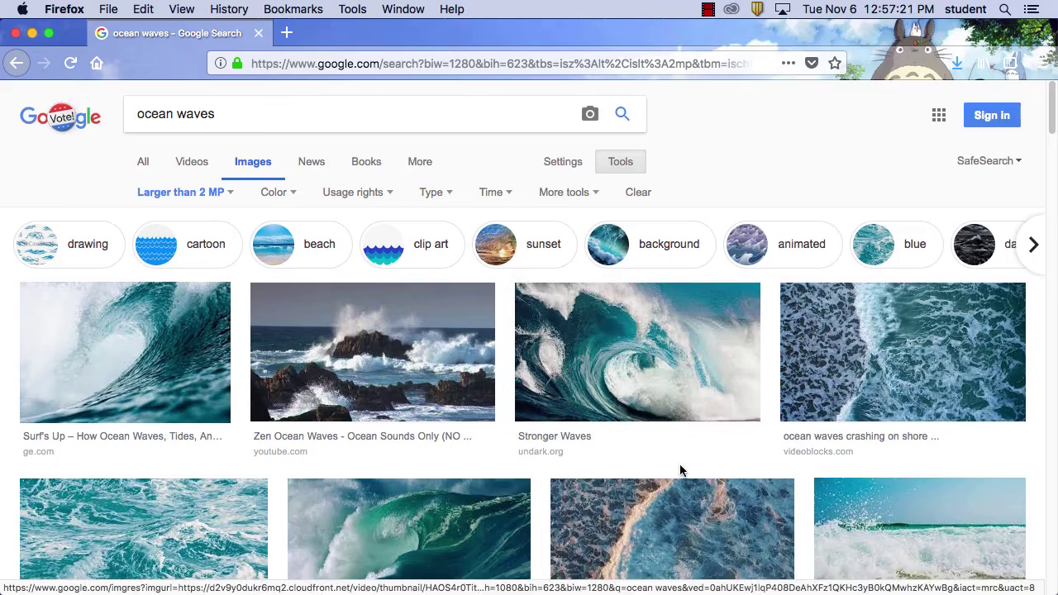
Save the 'Harnessing the power of waves' curling wave photo to the Desktop as waves1.
scroll(680, 470, "down", 3)
scroll(680, 470, "down", 7)
scroll(678, 467, "up", 2)
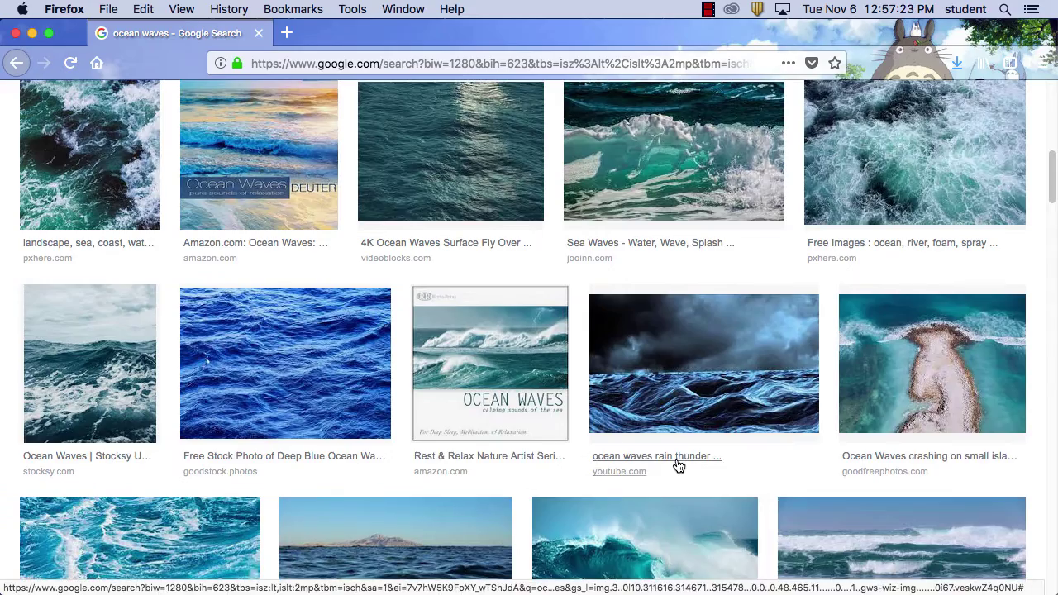
scroll(677, 467, "up", 1)
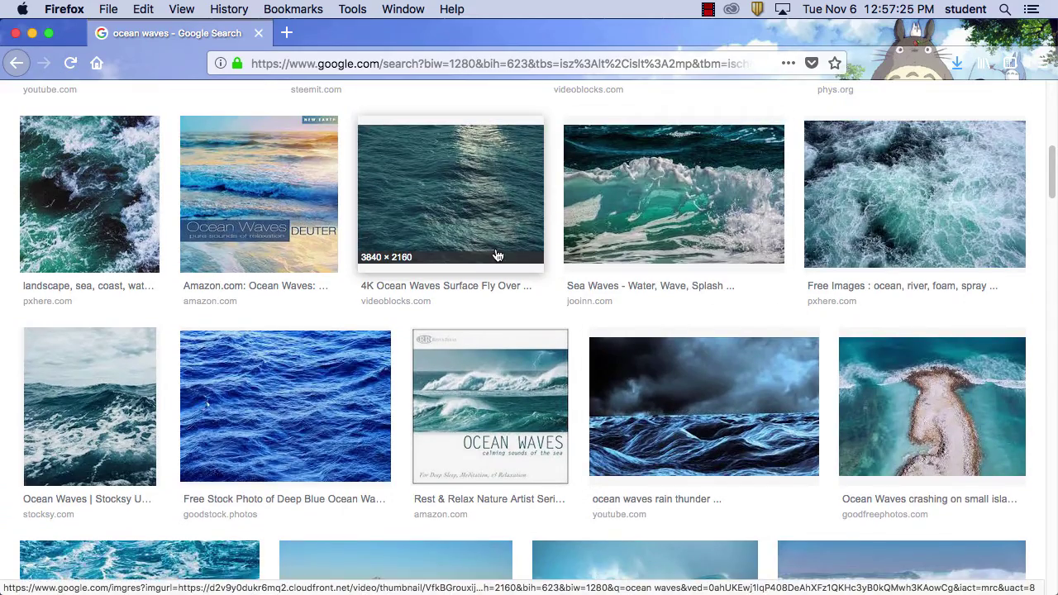
scroll(495, 256, "up", 2)
scroll(496, 256, "down", 5)
left_click(627, 253)
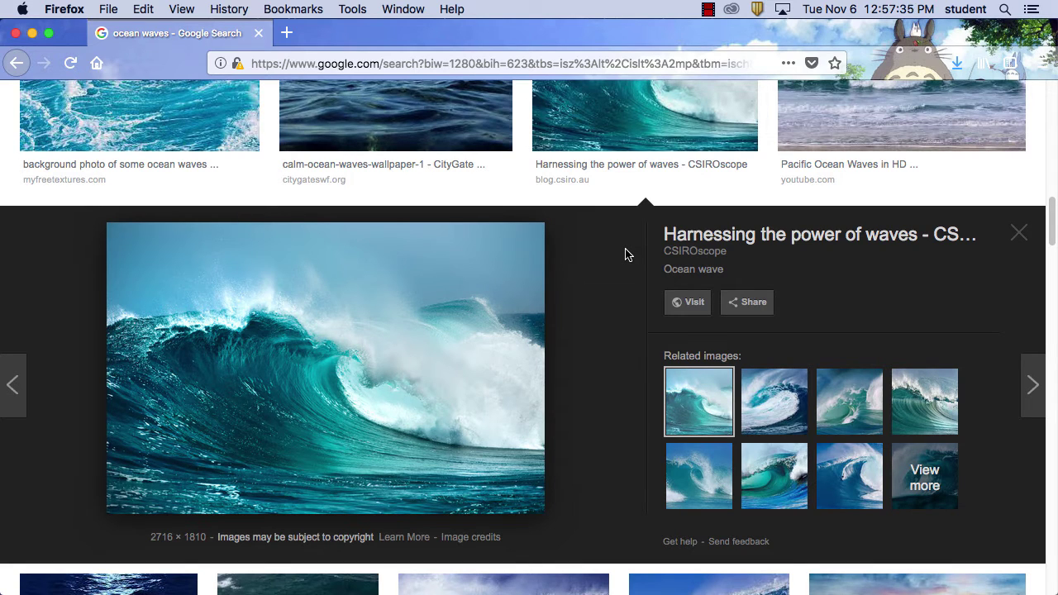
right_click(336, 345)
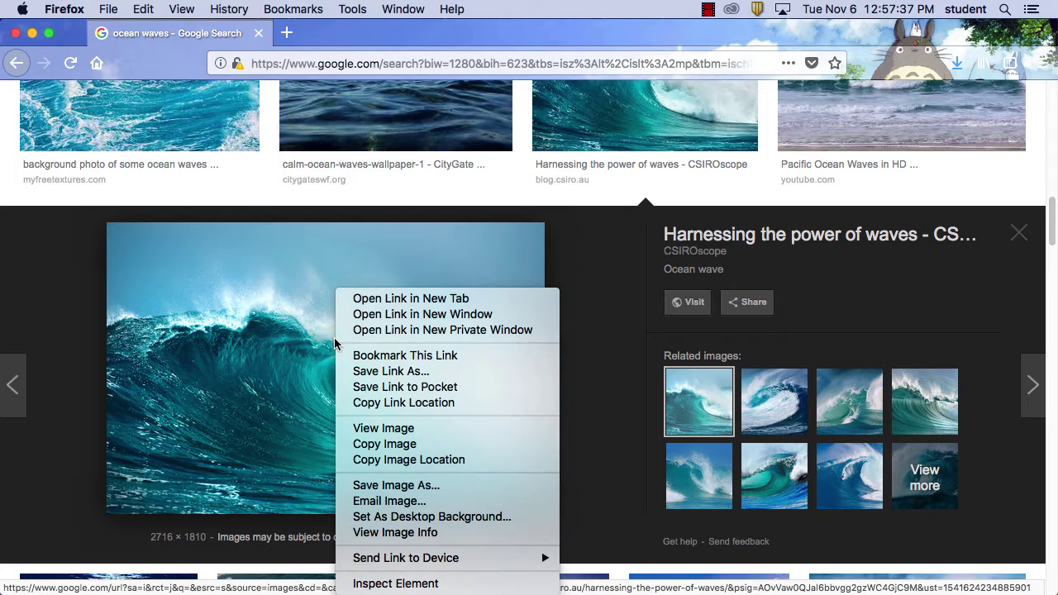
left_click(469, 485)
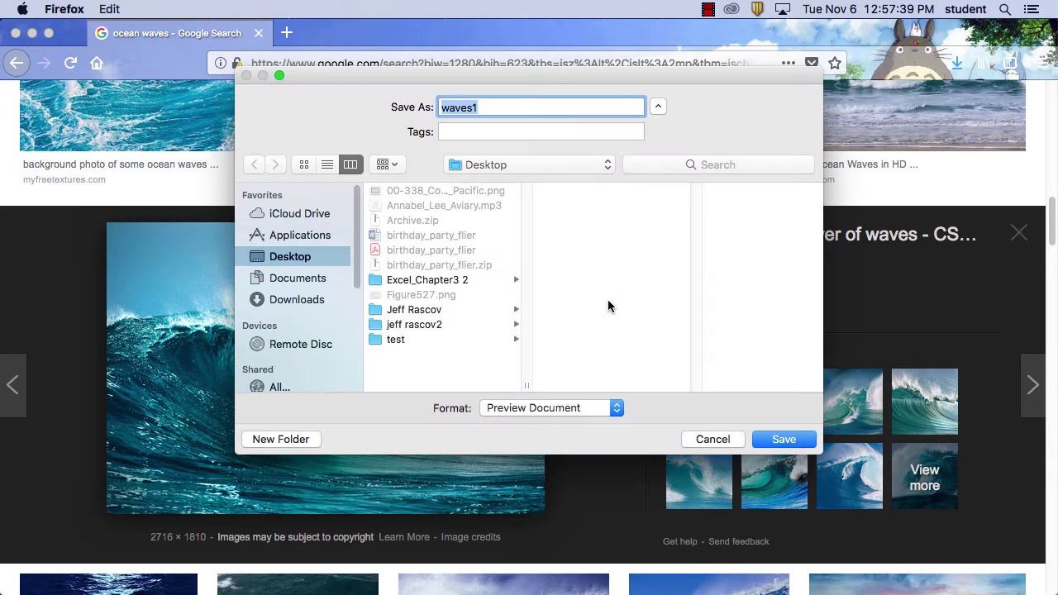
left_click(794, 439)
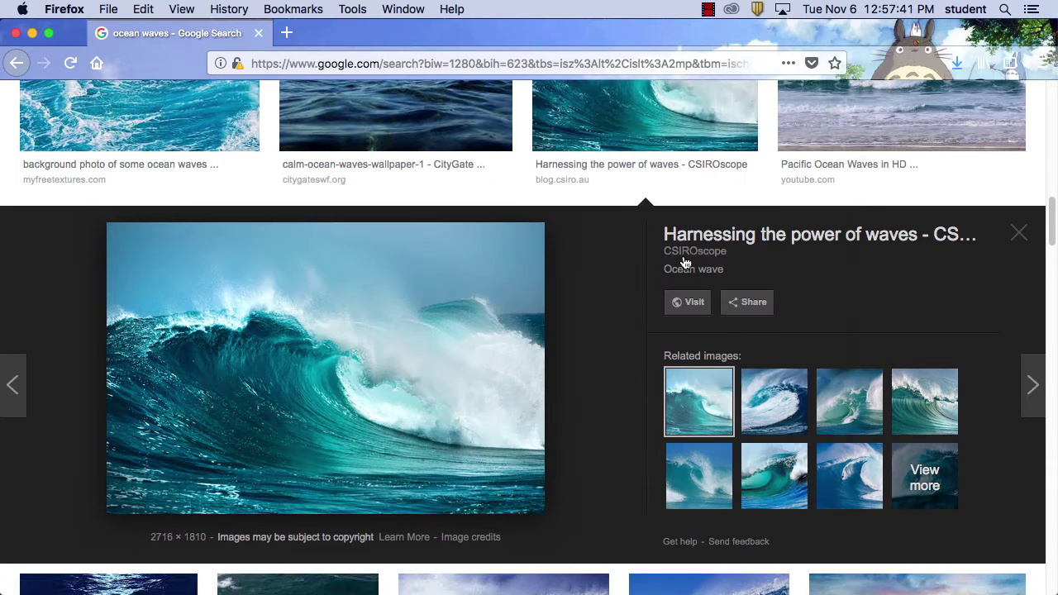
left_click(588, 359)
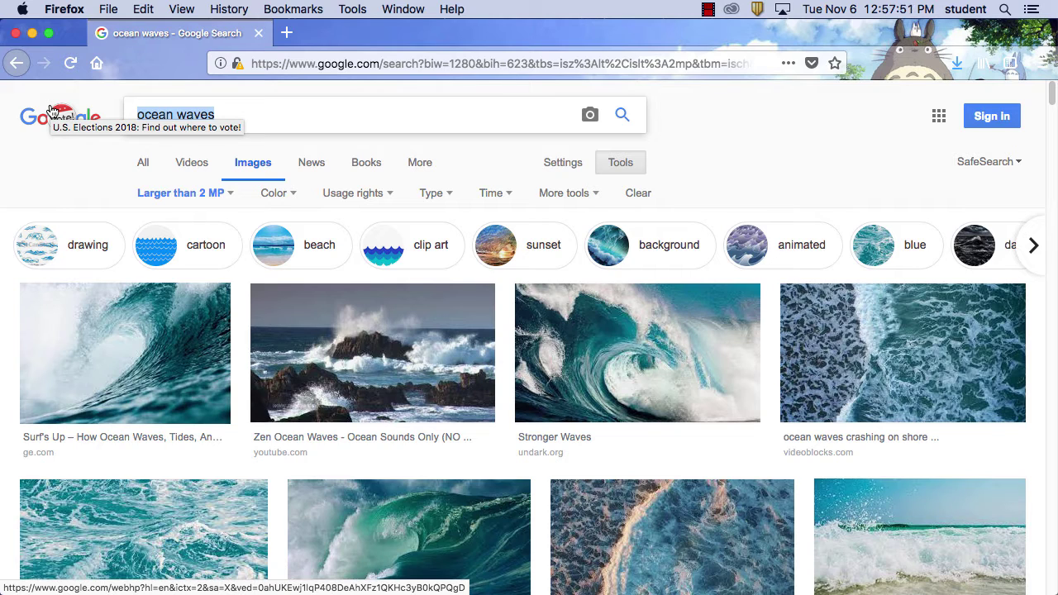
Search images for 'sea lion' and preview the GoPro Galápagos sea lion photo.
type("sea li")
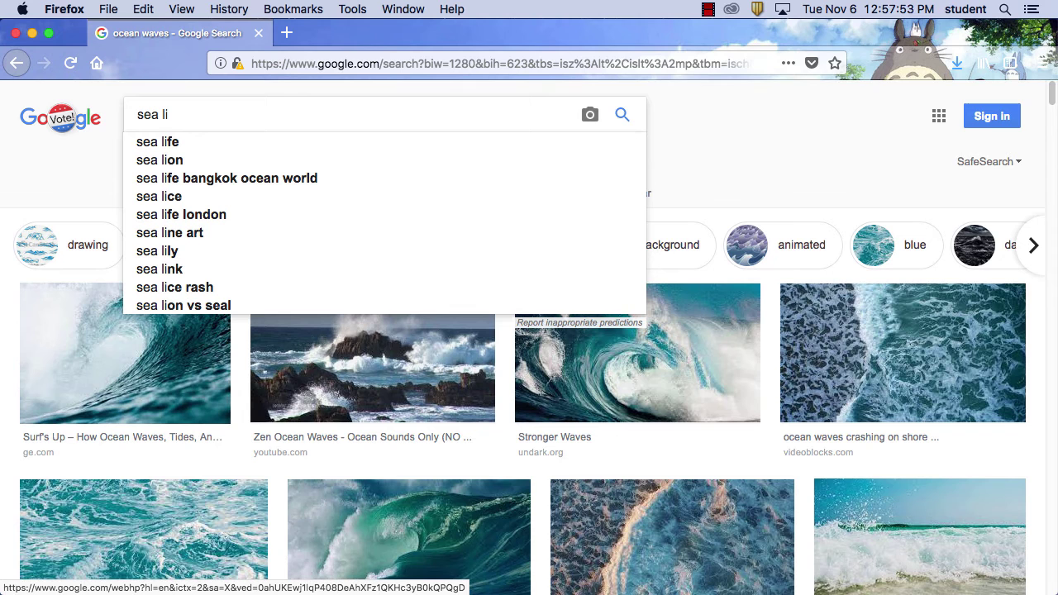
type("on")
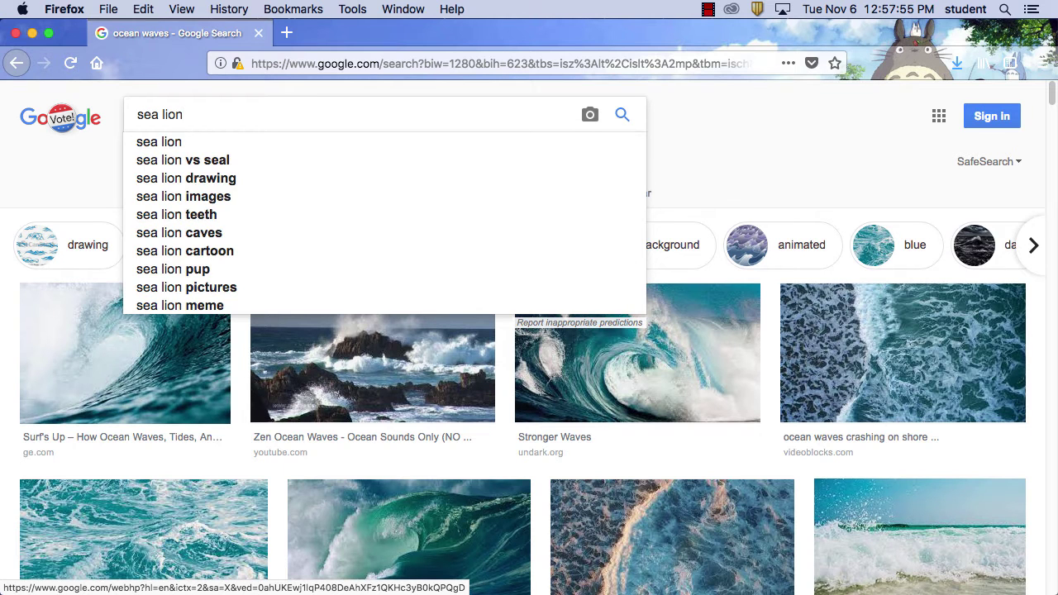
key("Return")
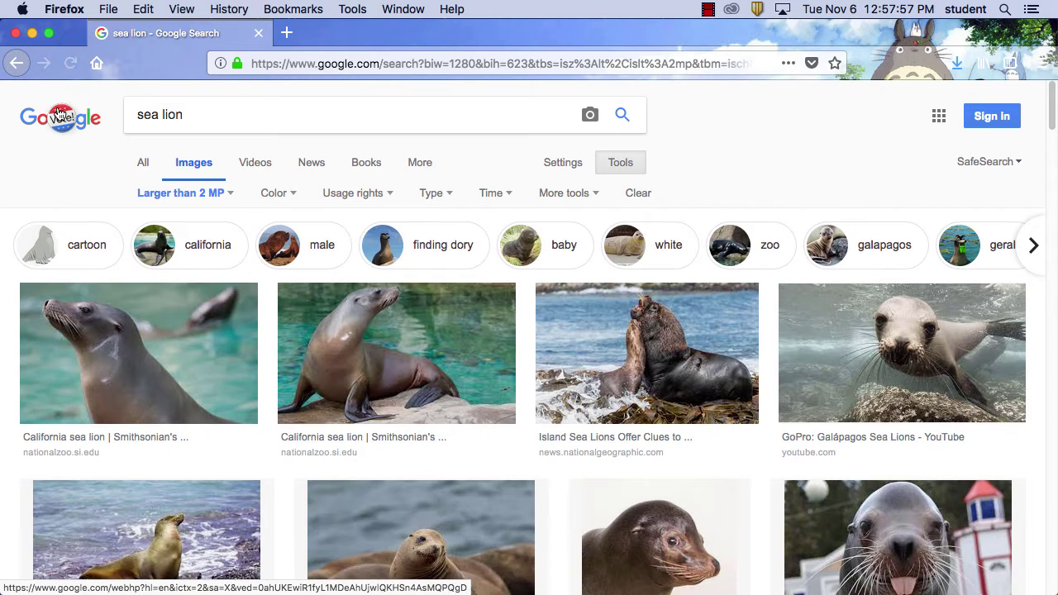
left_click(393, 347)
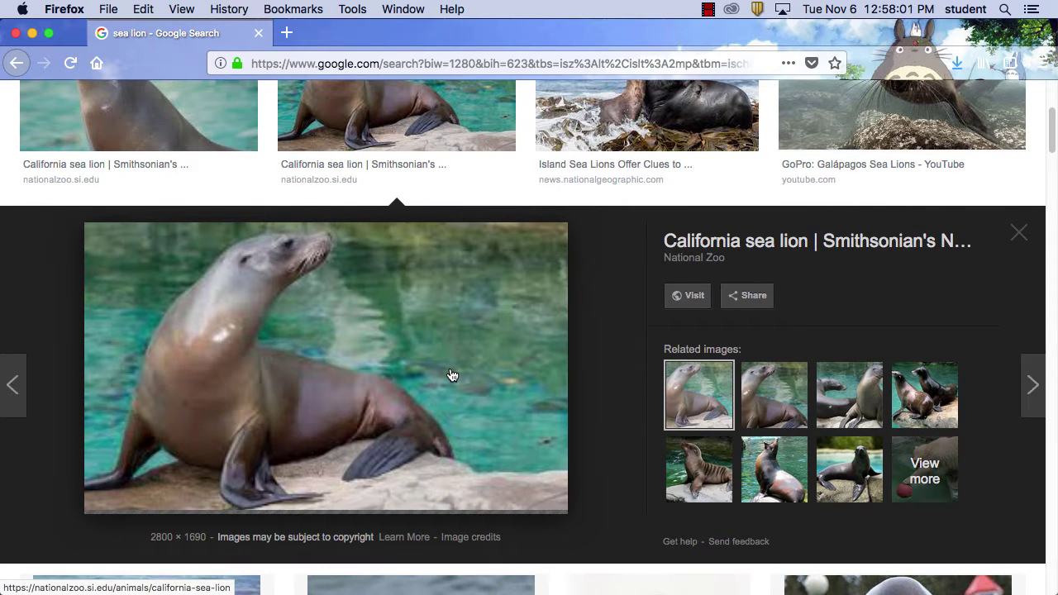
scroll(481, 385, "up", 3)
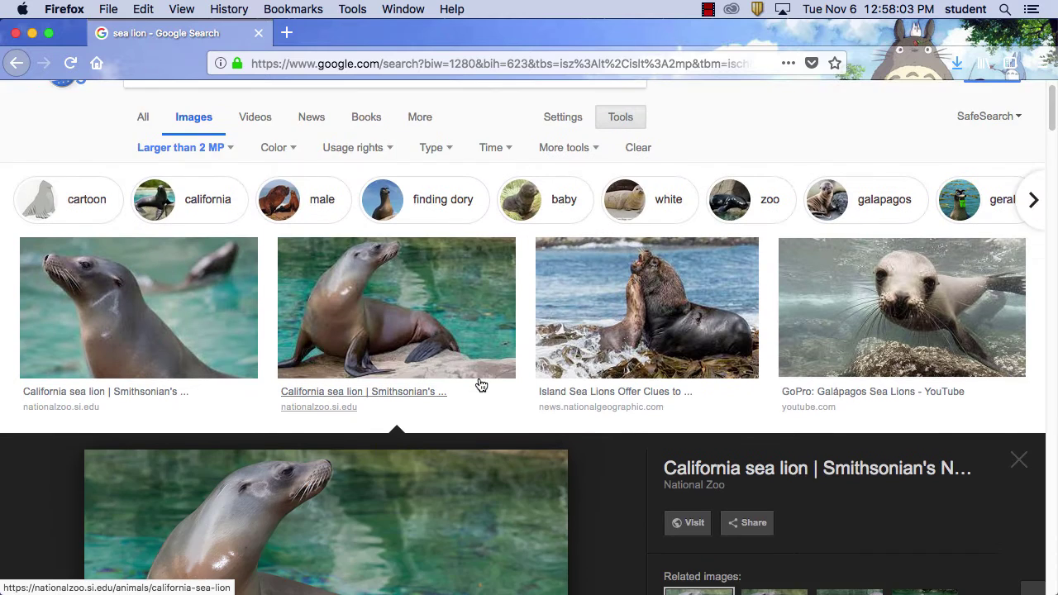
scroll(481, 385, "down", 3)
left_click(921, 233)
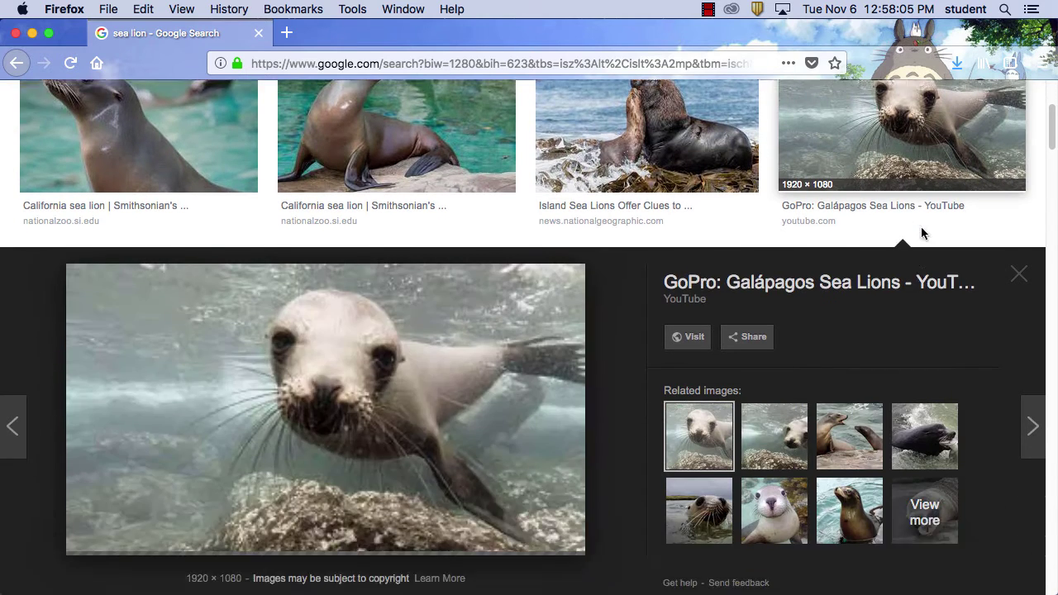
Save the GoPro sea lion photo to the Desktop as sealion.
right_click(350, 362)
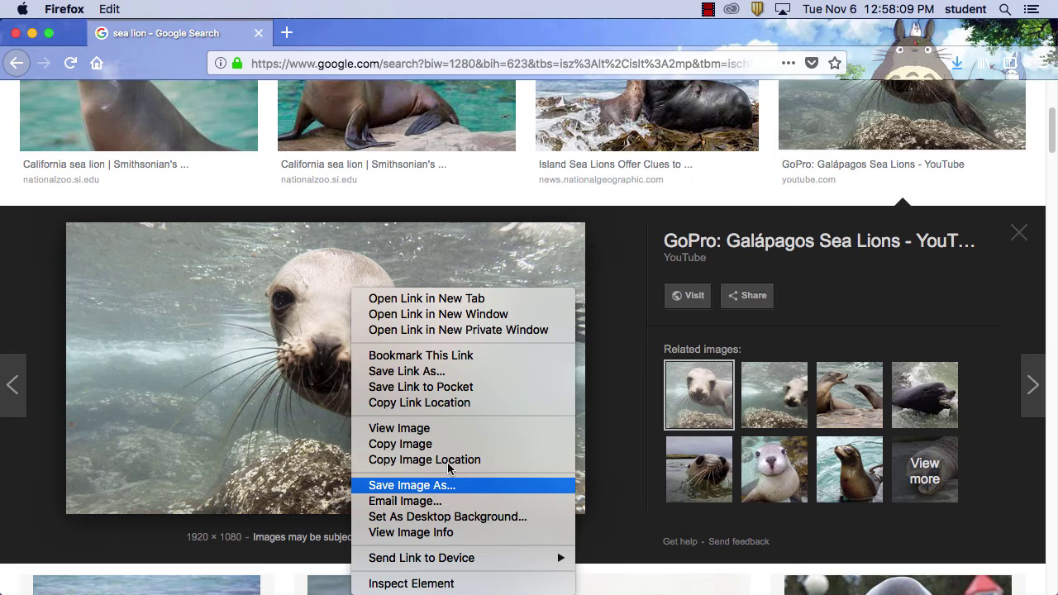
left_click(449, 485)
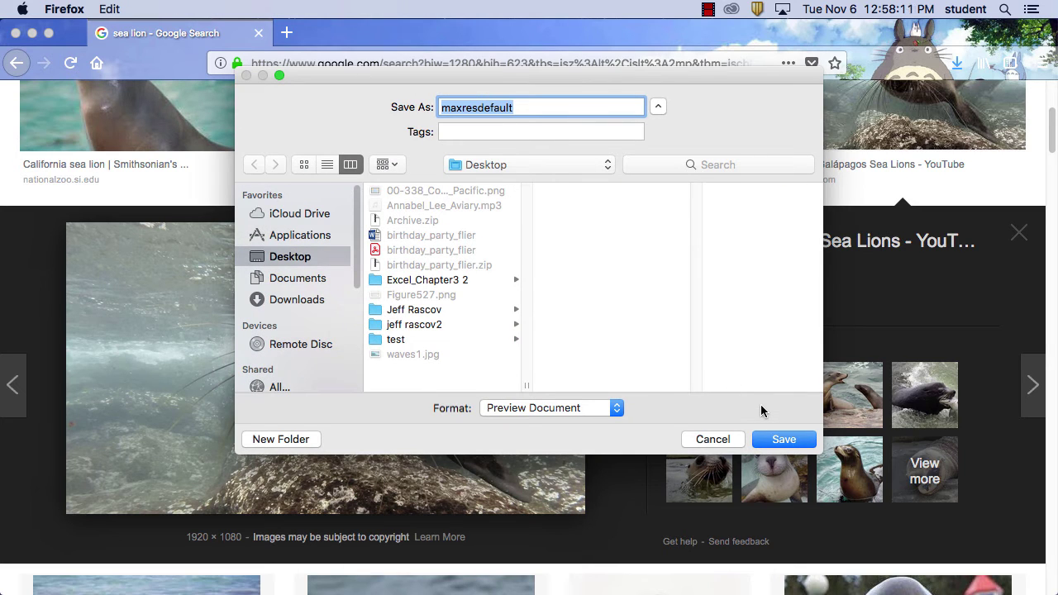
type("sealion")
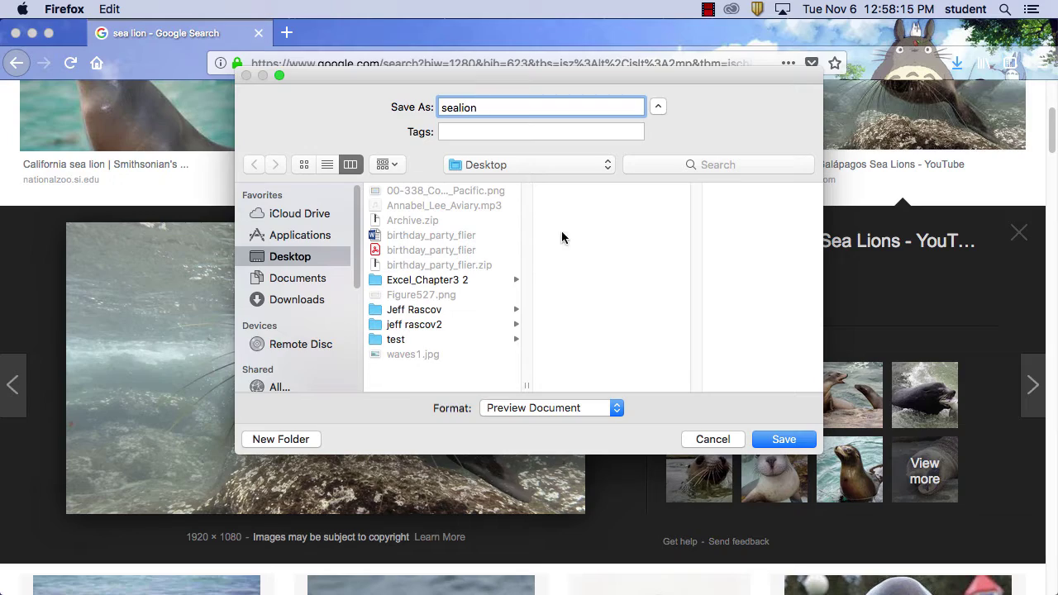
left_click(791, 442)
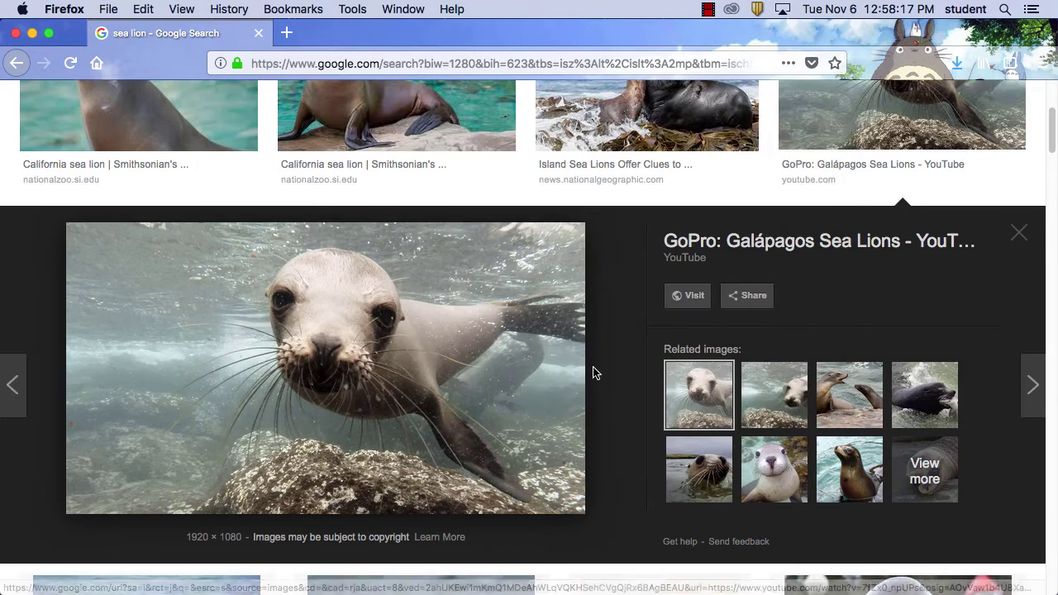
scroll(592, 371, "up", 5)
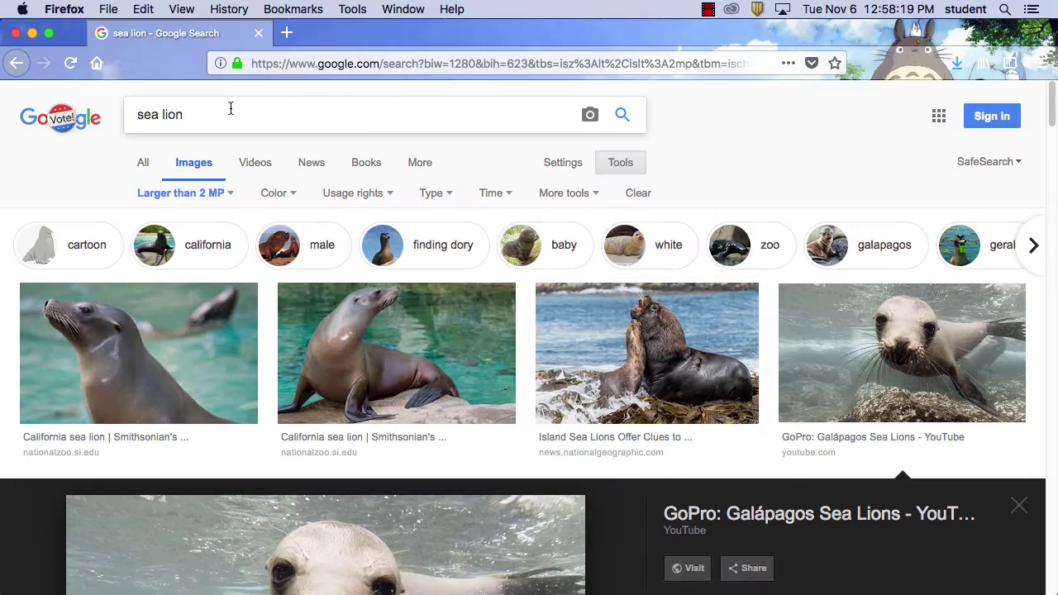
Search images for 'sea gull' and preview the fourth result.
left_click_drag(228, 112, 30, 103)
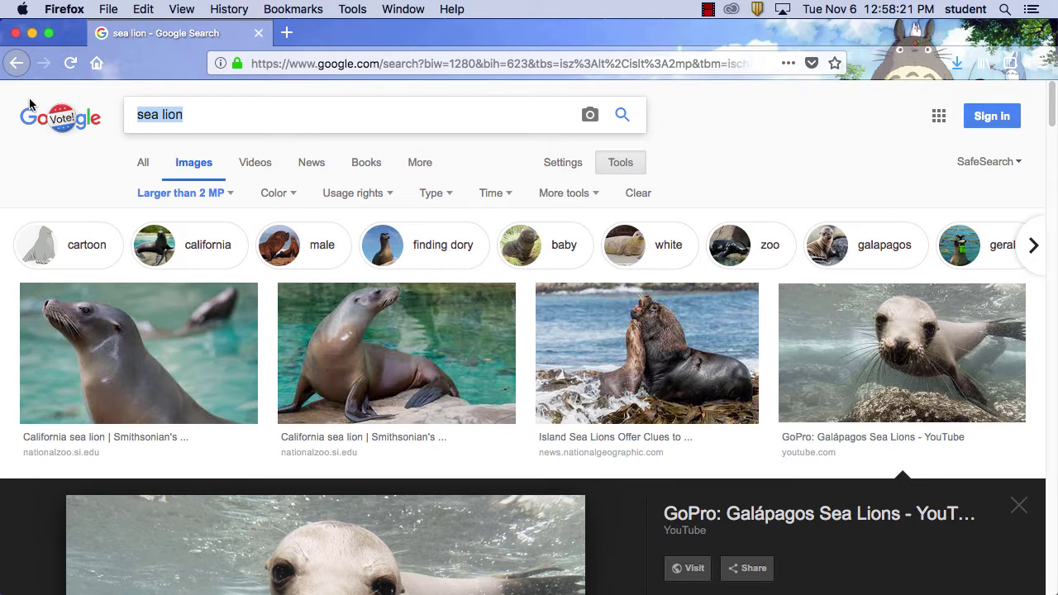
type("sea g")
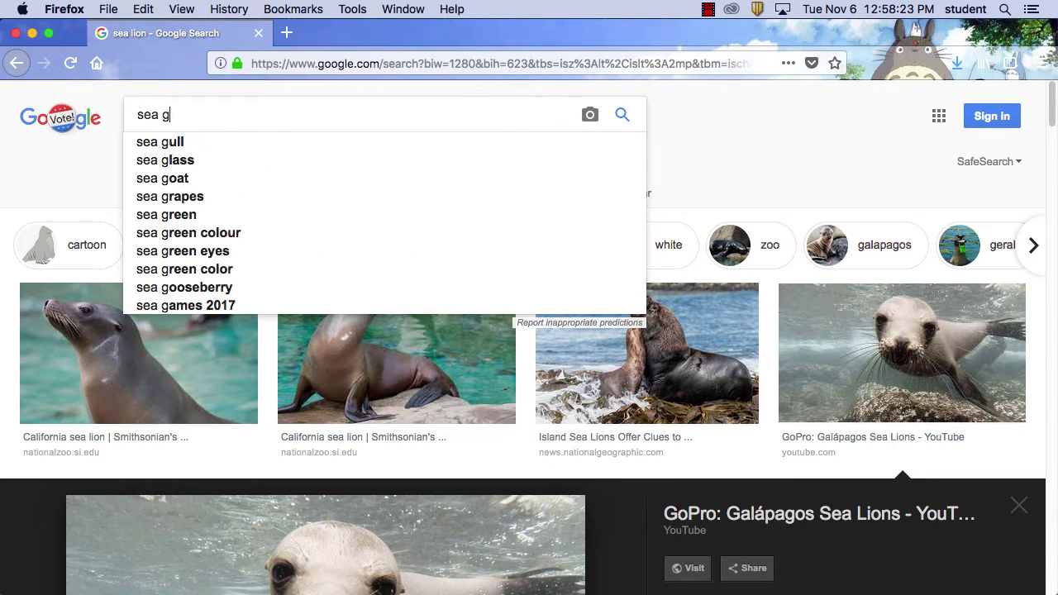
type("ul")
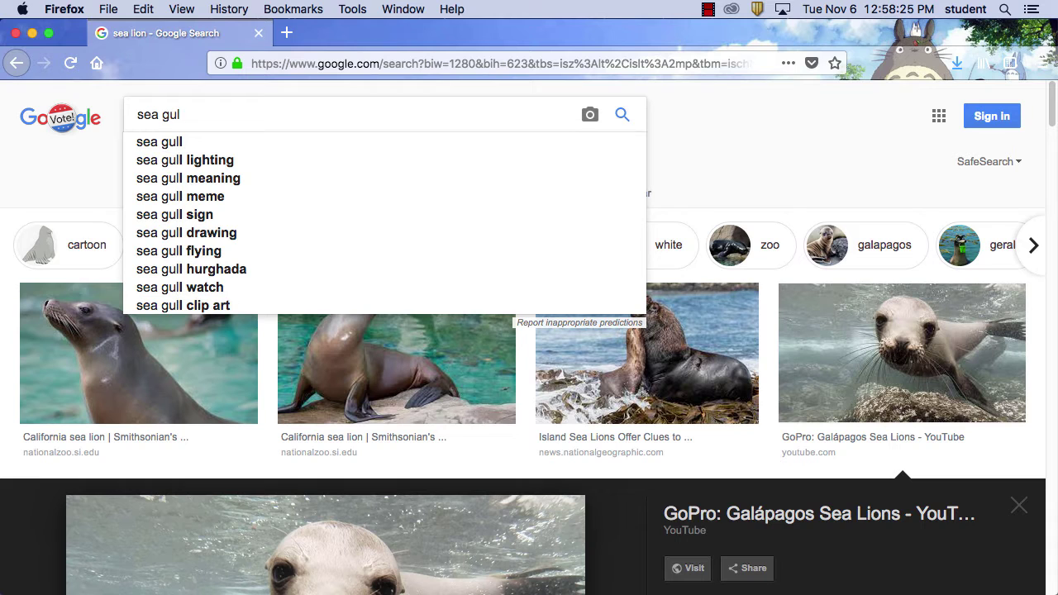
type("l")
key("Return")
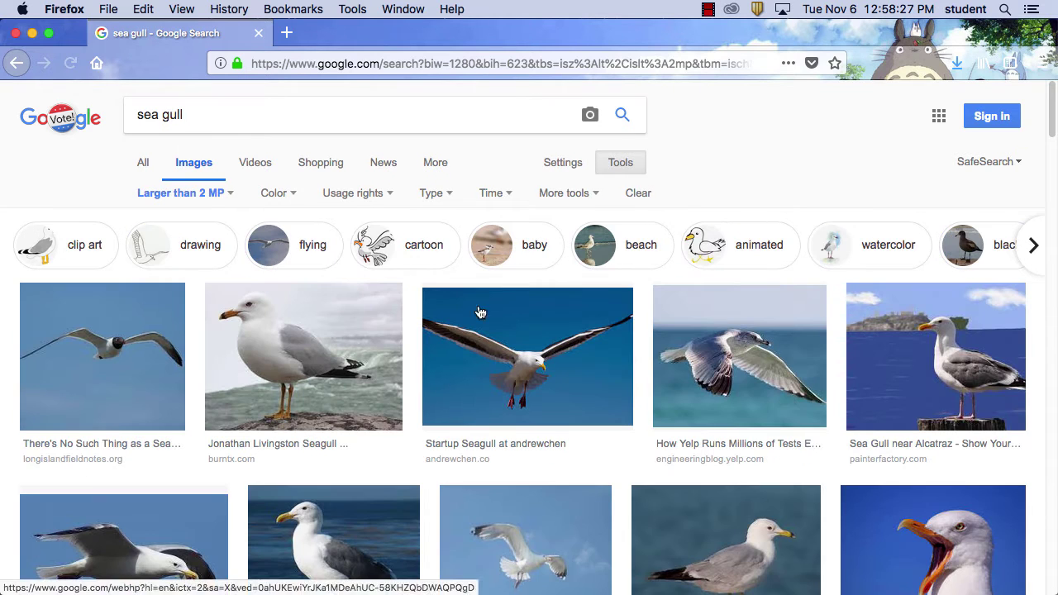
left_click(732, 367)
Save the flying seagull photo to the Desktop as seagull.
right_click(341, 353)
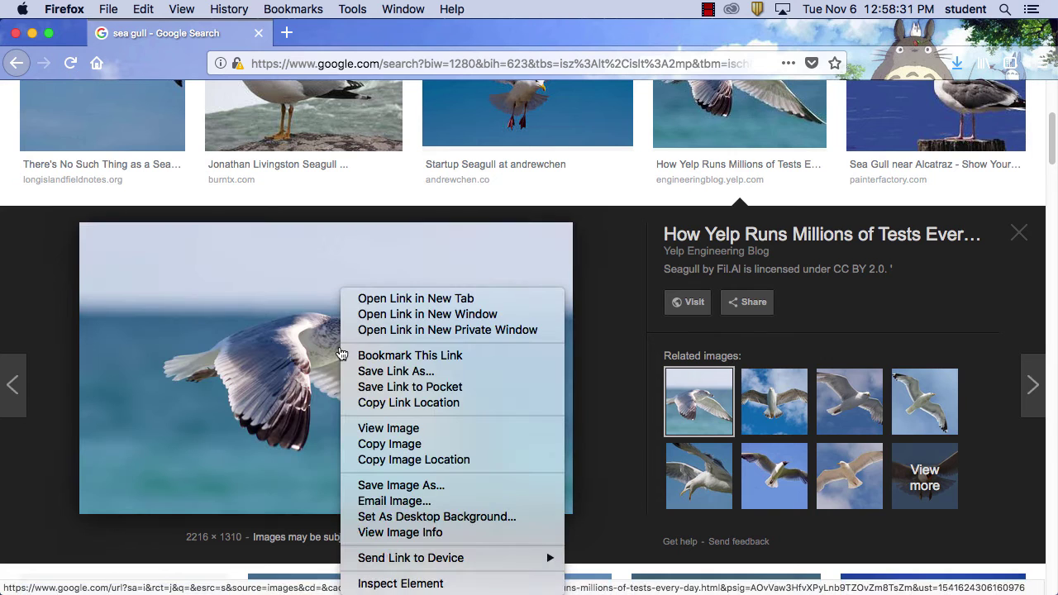
left_click(428, 485)
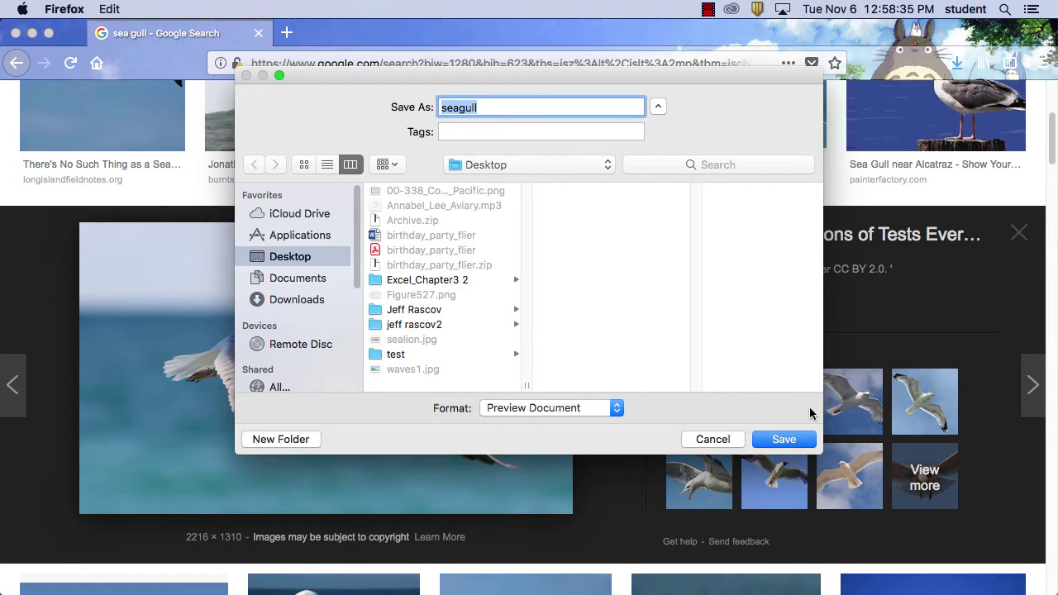
left_click(785, 440)
left_click(597, 372)
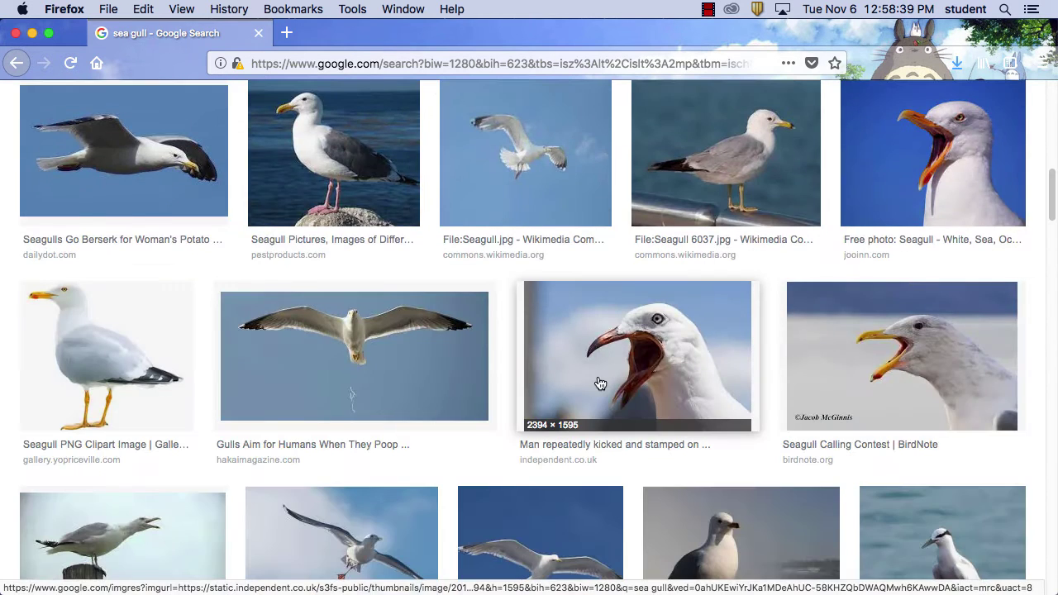
scroll(601, 382, "down", 3)
key("super+Left")
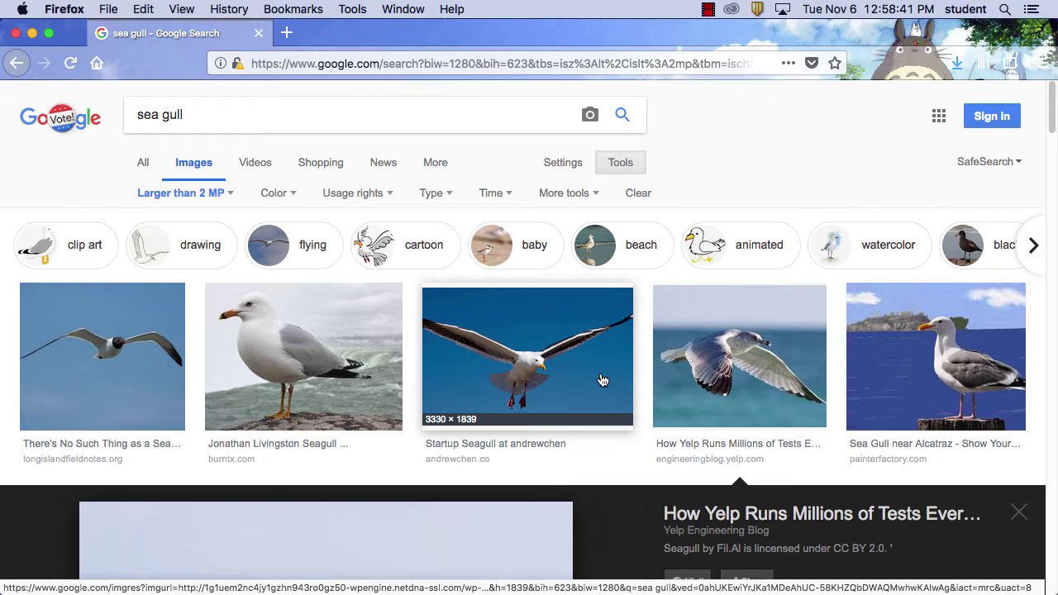
Search images for 'sea crab' and preview the Crab Sea High Definition Wallpaper.
triple_click(159, 118)
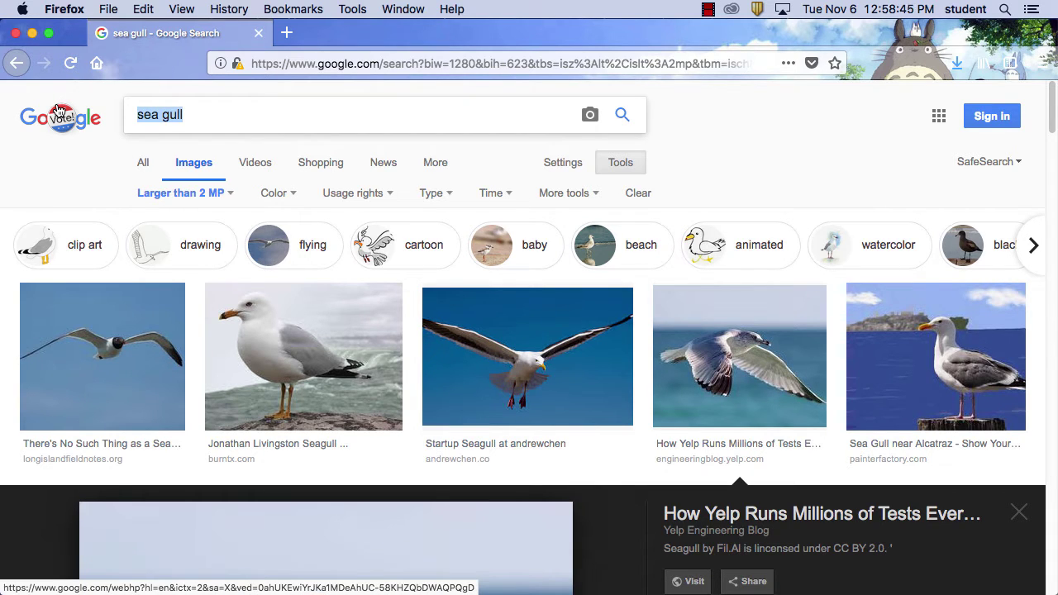
type("sea")
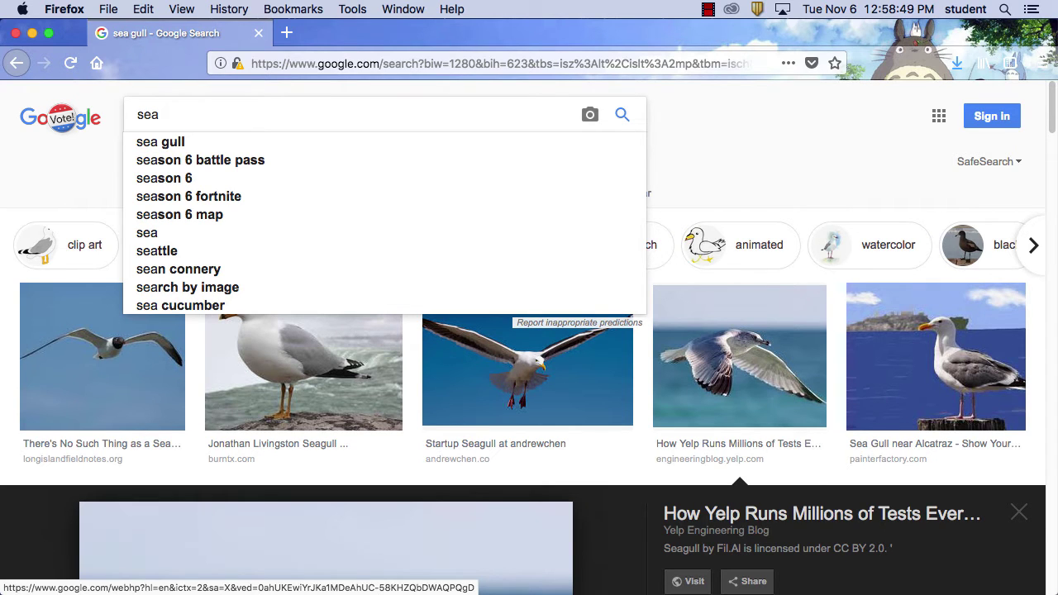
type(" c")
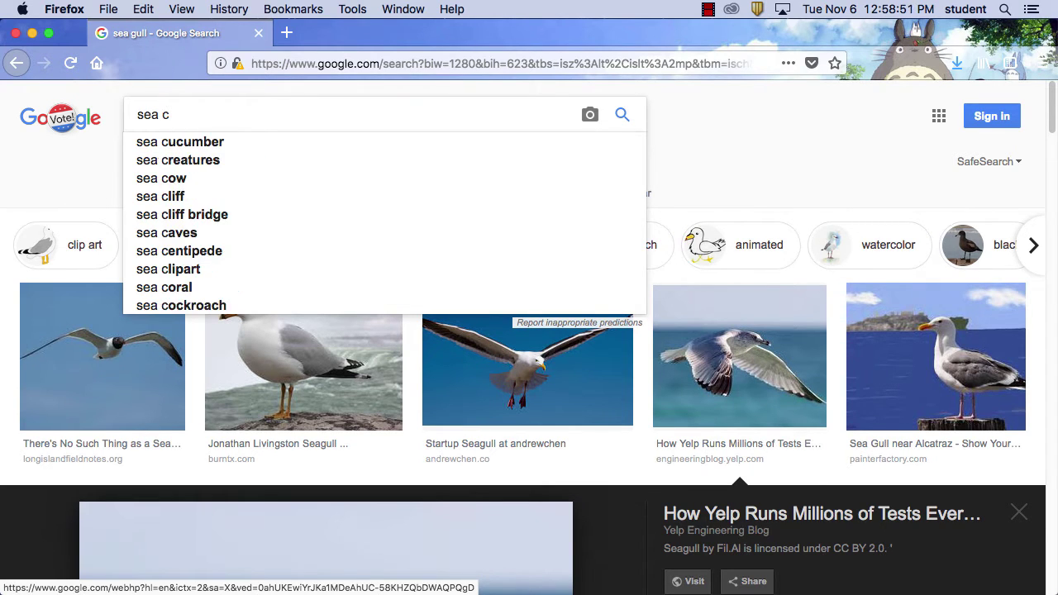
type("rab")
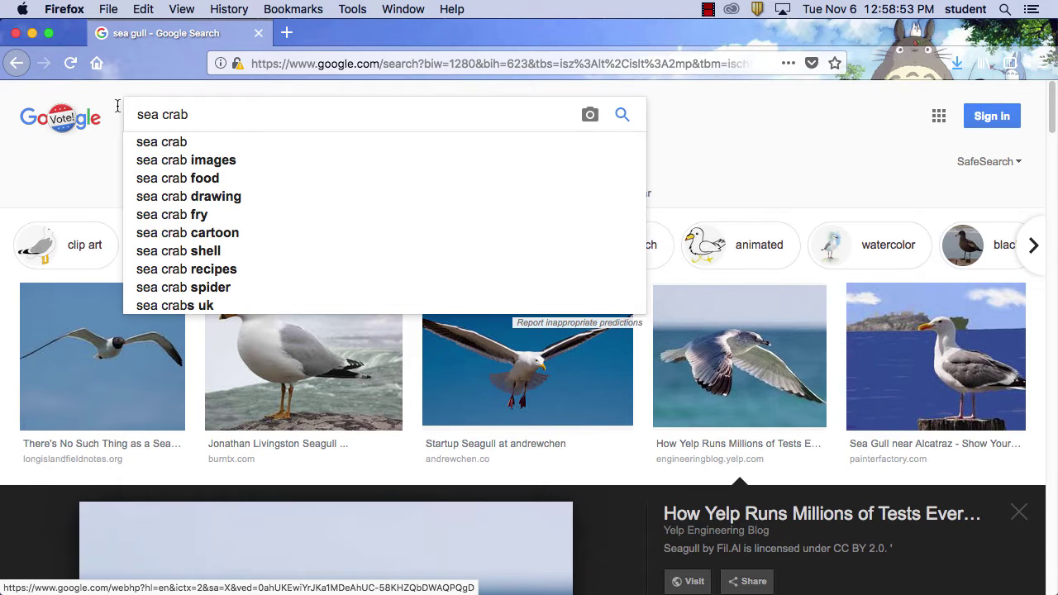
left_click(622, 114)
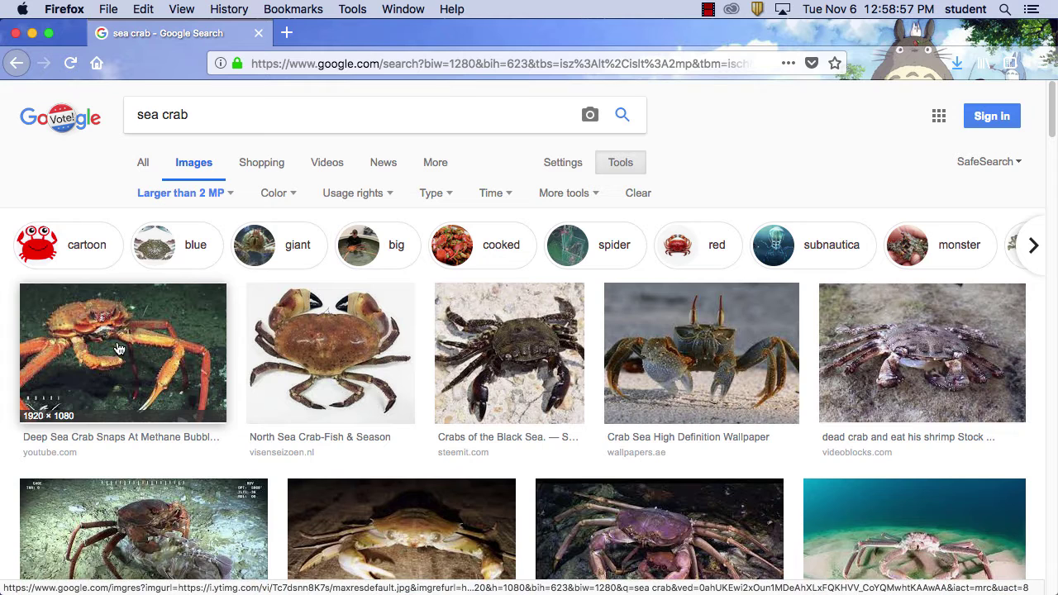
left_click(716, 357)
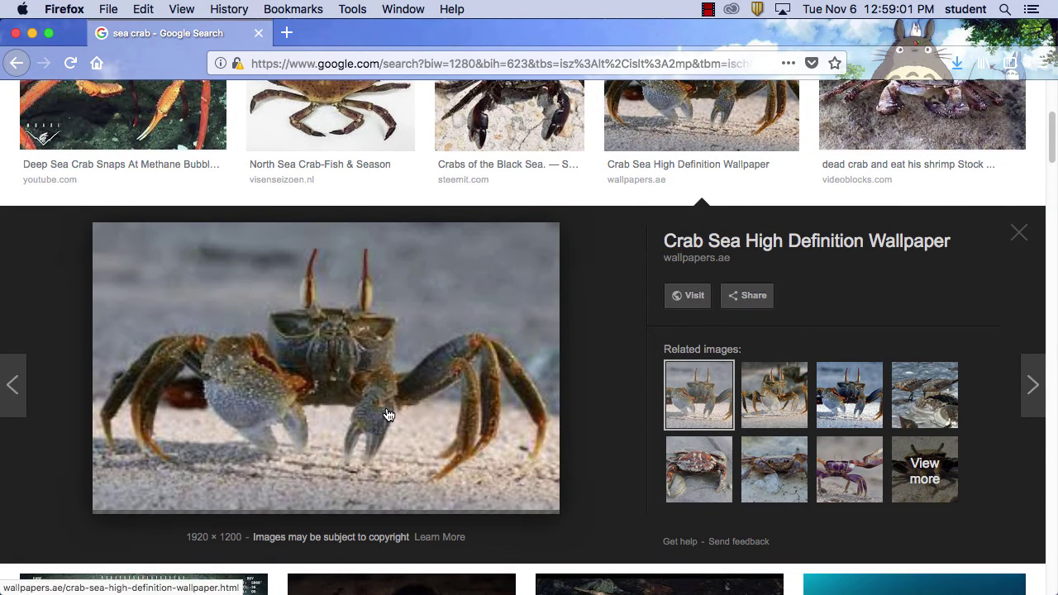
Save the 1920 × 1200 crab wallpaper image to the Desktop.
right_click(342, 366)
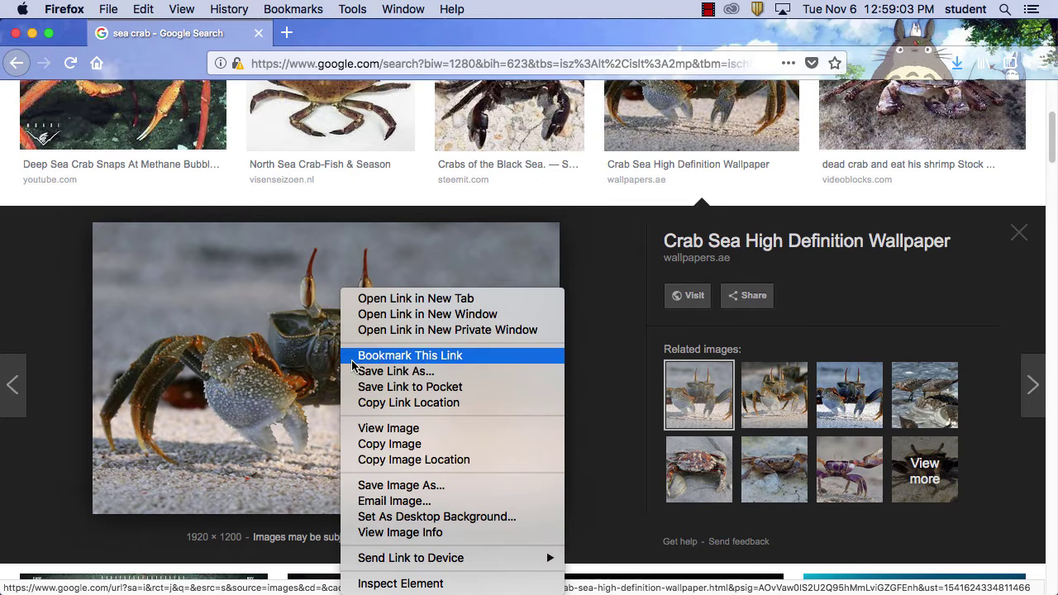
left_click(437, 493)
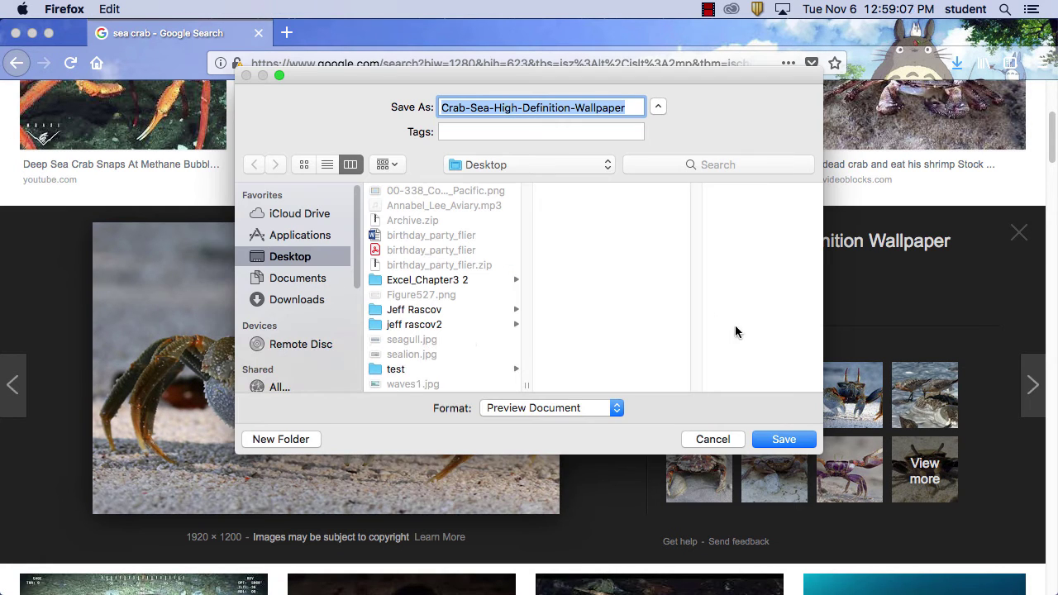
left_click(783, 439)
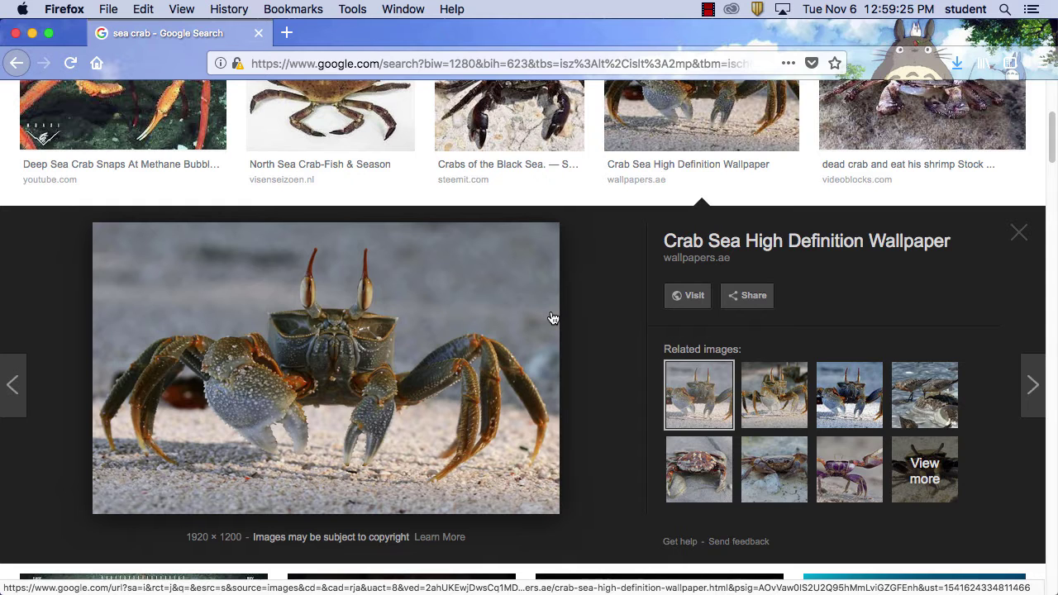
scroll(552, 318, "up", 5)
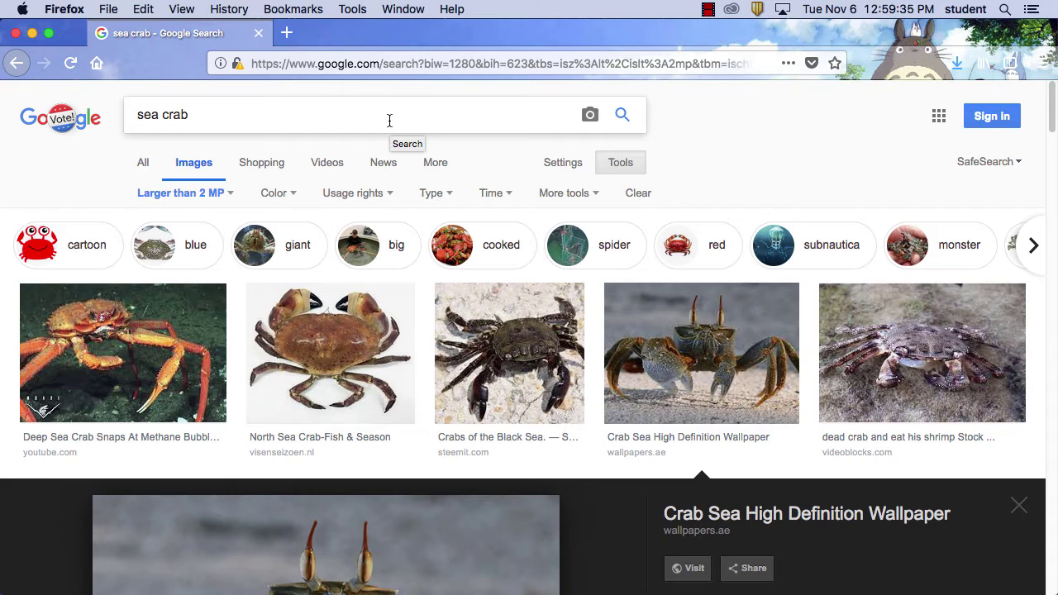
Search images for 'whale' and show the image Type filter choices.
triple_click(136, 121)
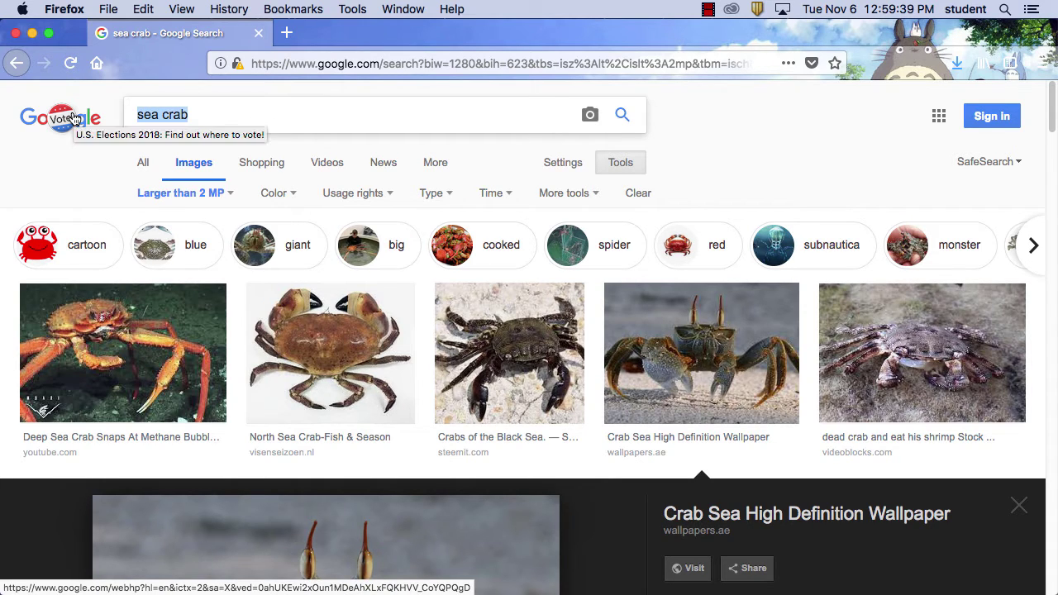
type("whale")
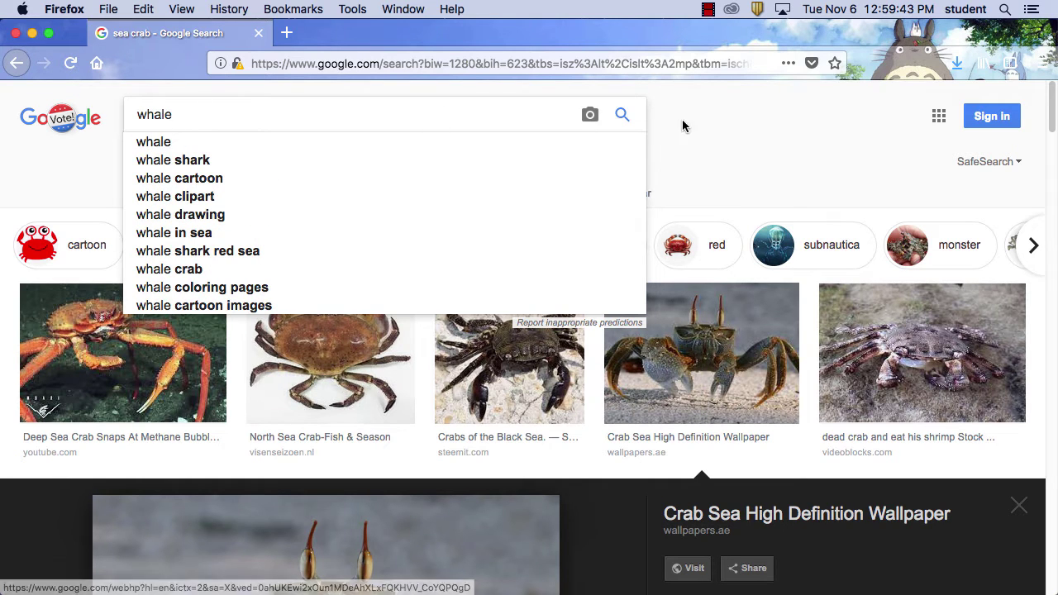
left_click(624, 114)
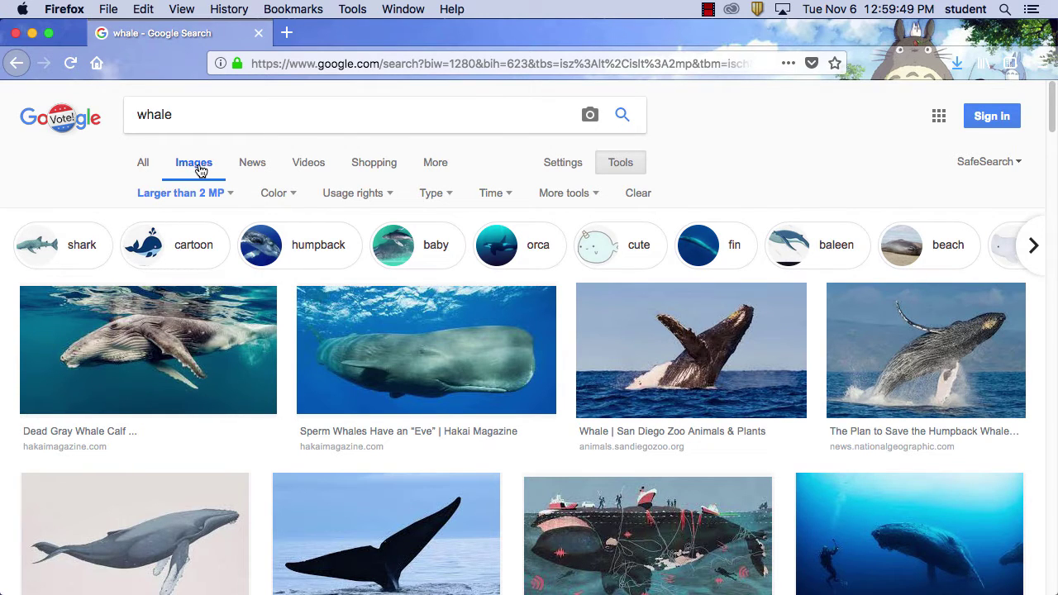
left_click(438, 164)
left_click(484, 148)
left_click(449, 195)
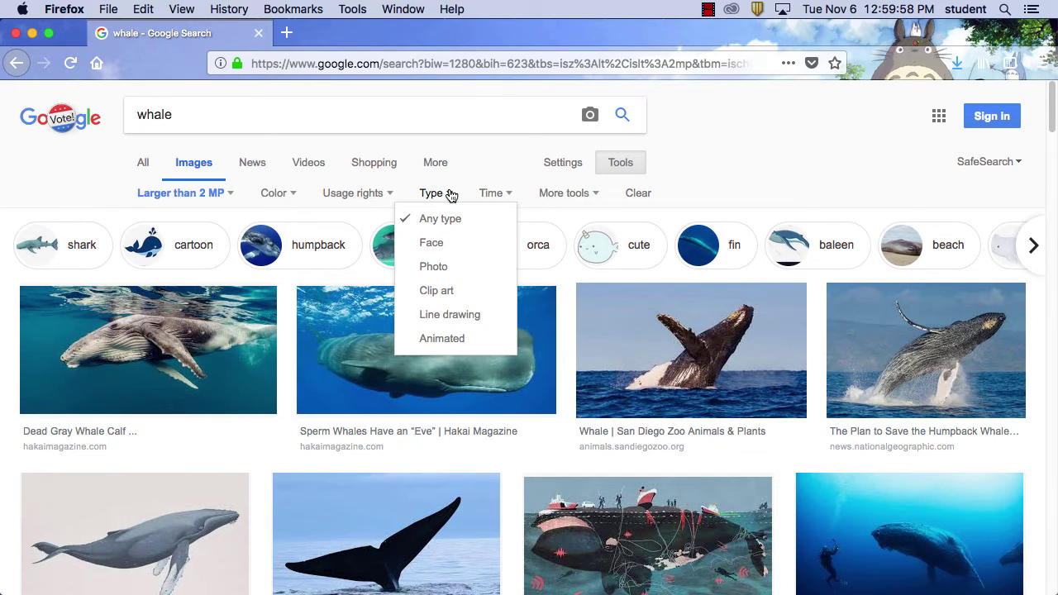
Limit the whale image results to Clip art and open the blue fishing-cartoon whale preview.
left_click(453, 298)
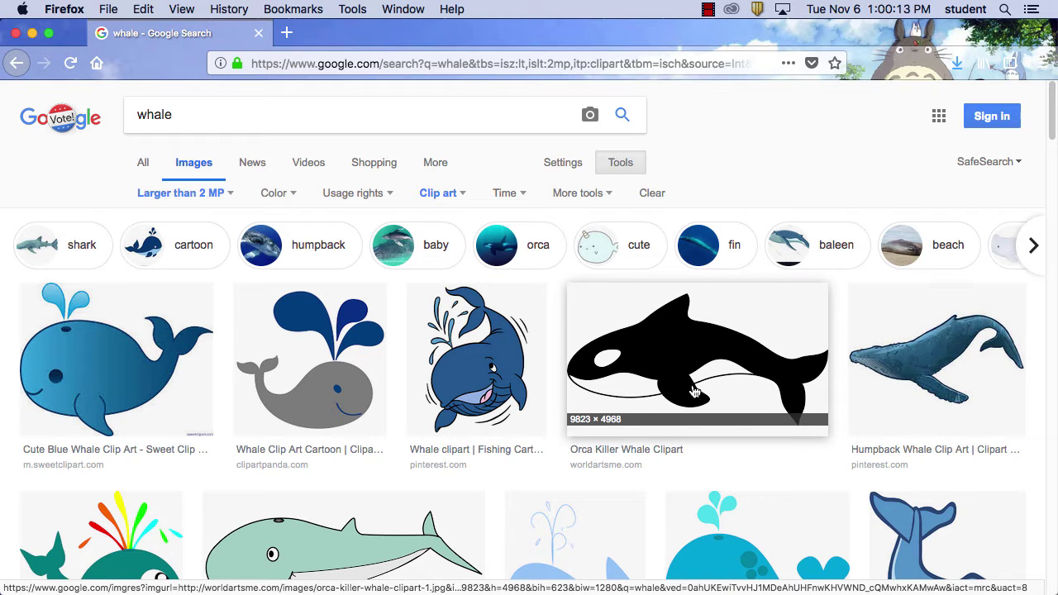
scroll(673, 396, "down", 2)
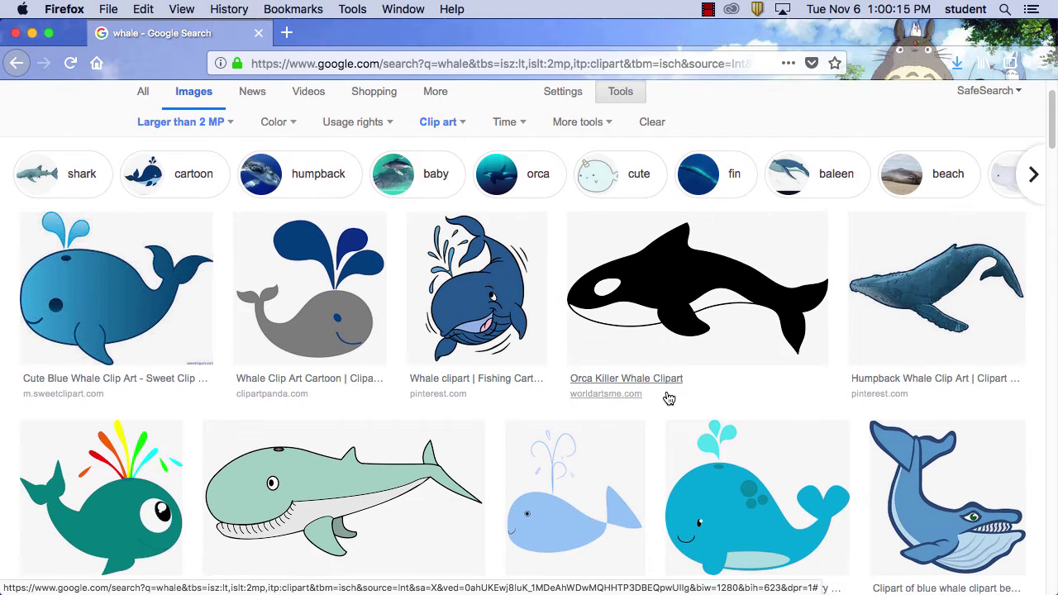
left_click(495, 318)
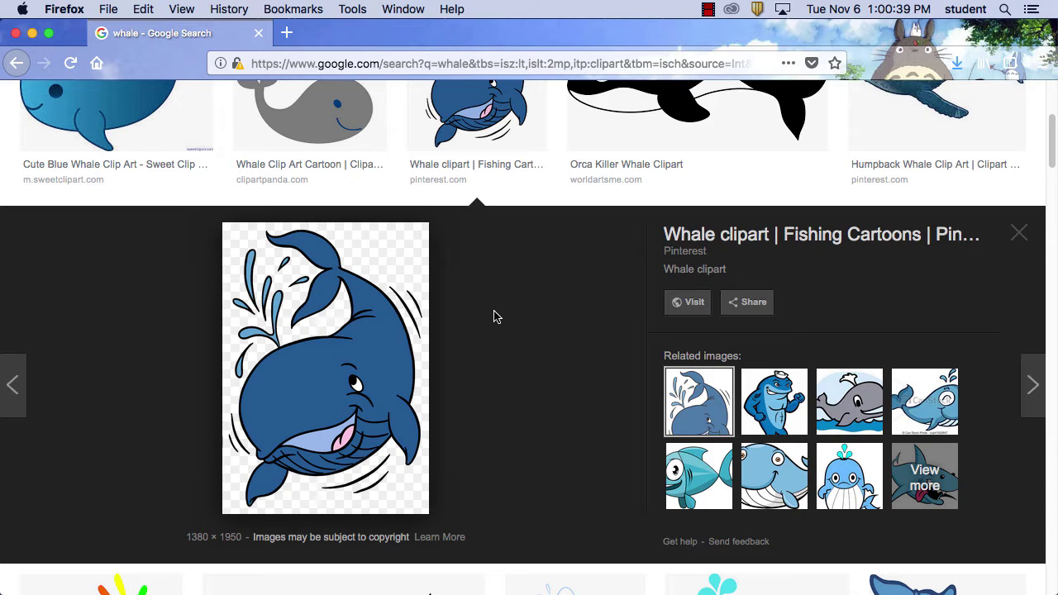
Recheck the Clip art type filter, close it, and return to the whale preview.
scroll(498, 318, "up", 5)
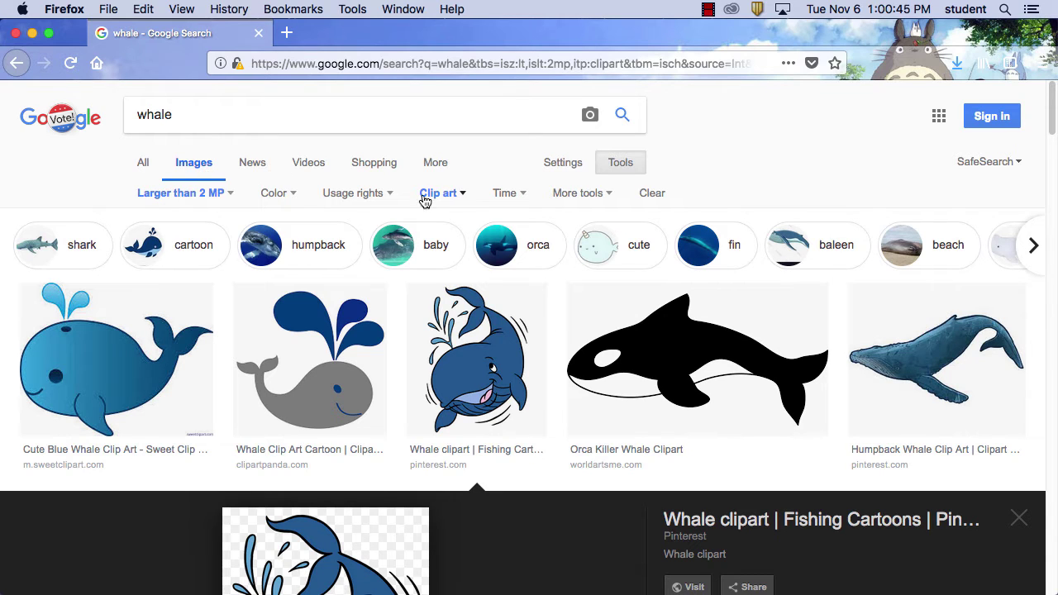
left_click(465, 196)
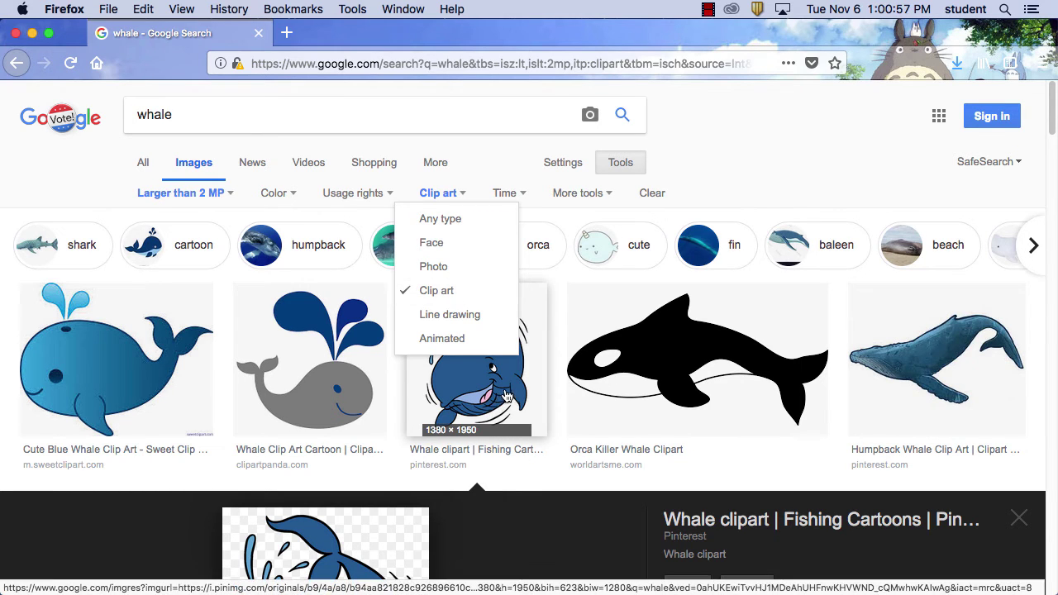
left_click(533, 523)
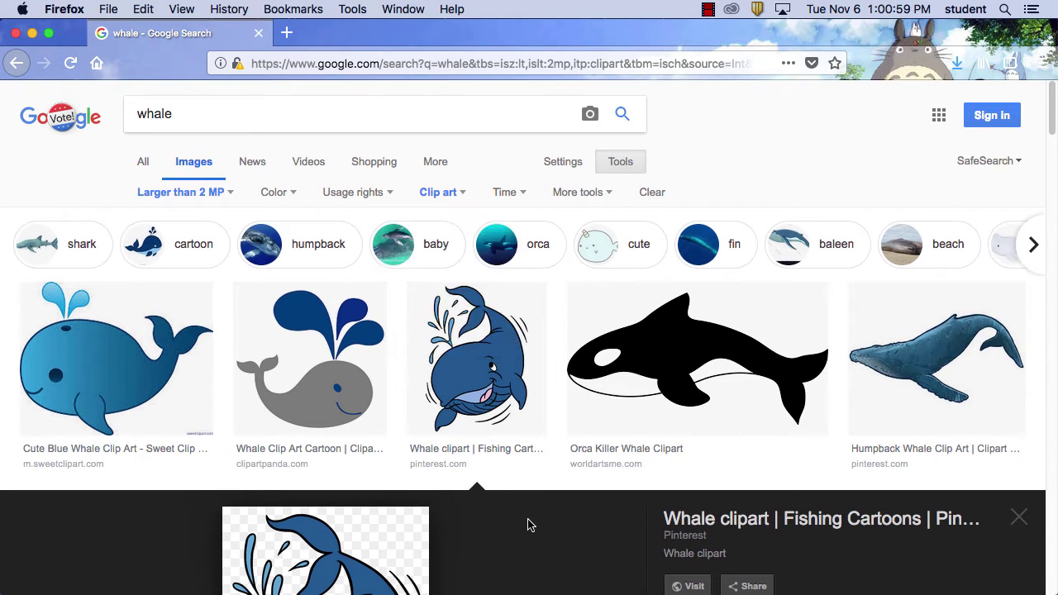
scroll(532, 521, "down", 3)
scroll(532, 521, "down", 1)
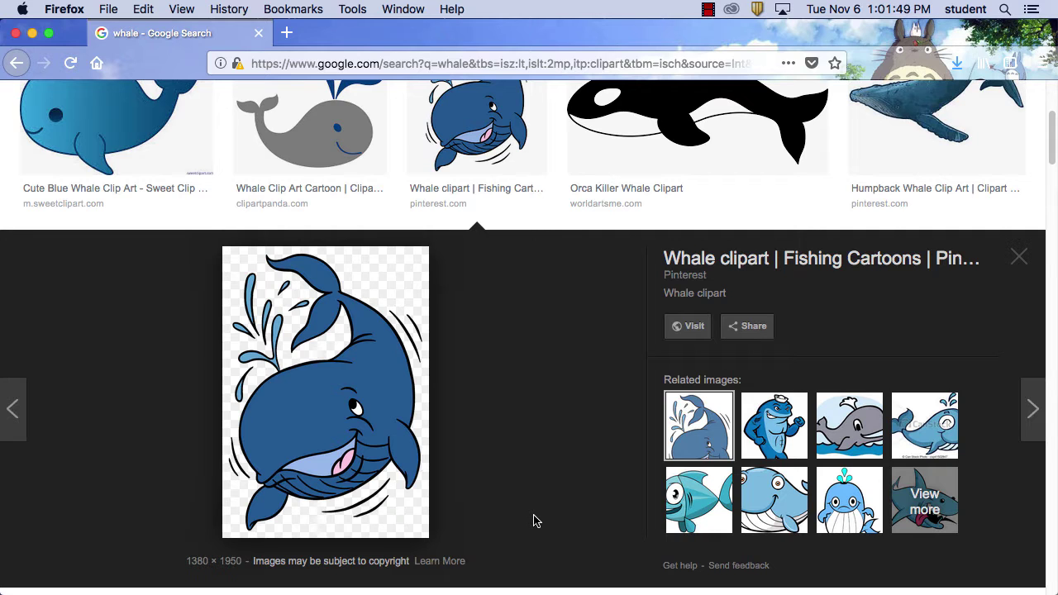
Save the blue cartoon whale image to the Desktop as 'whale'.
right_click(363, 318)
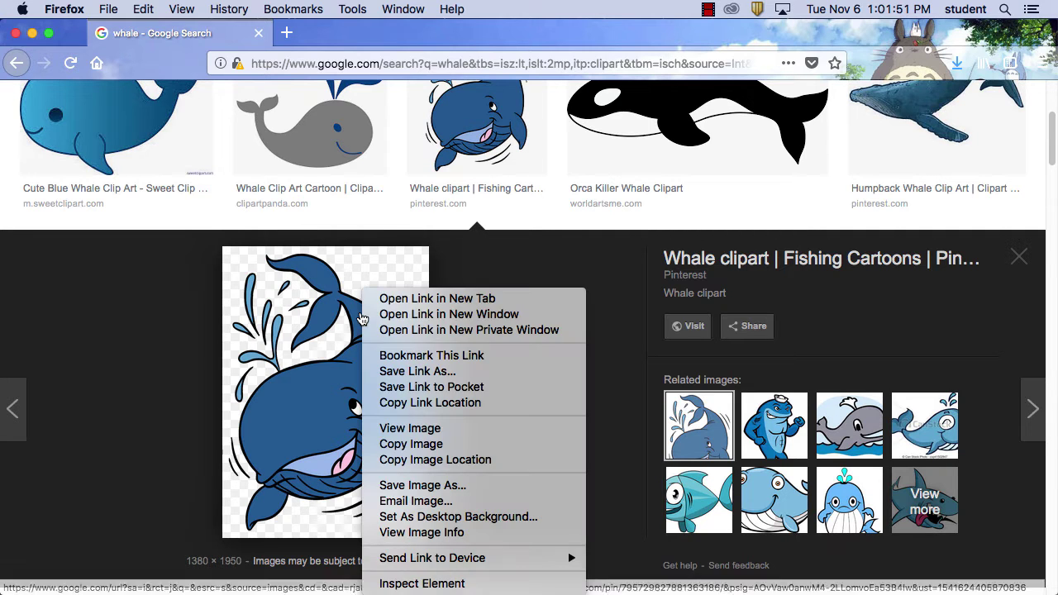
left_click(487, 485)
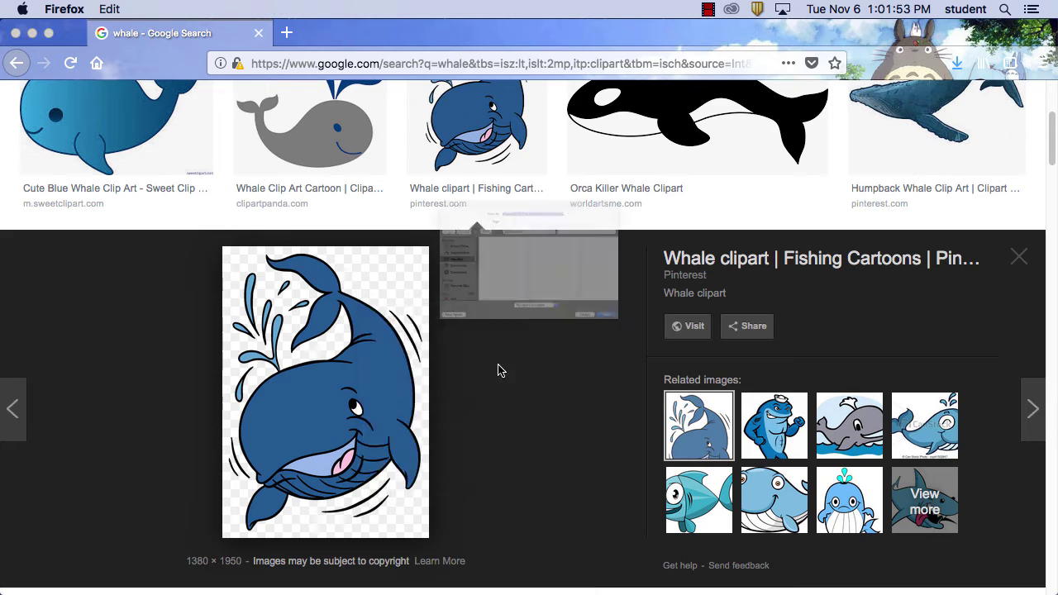
type("wh")
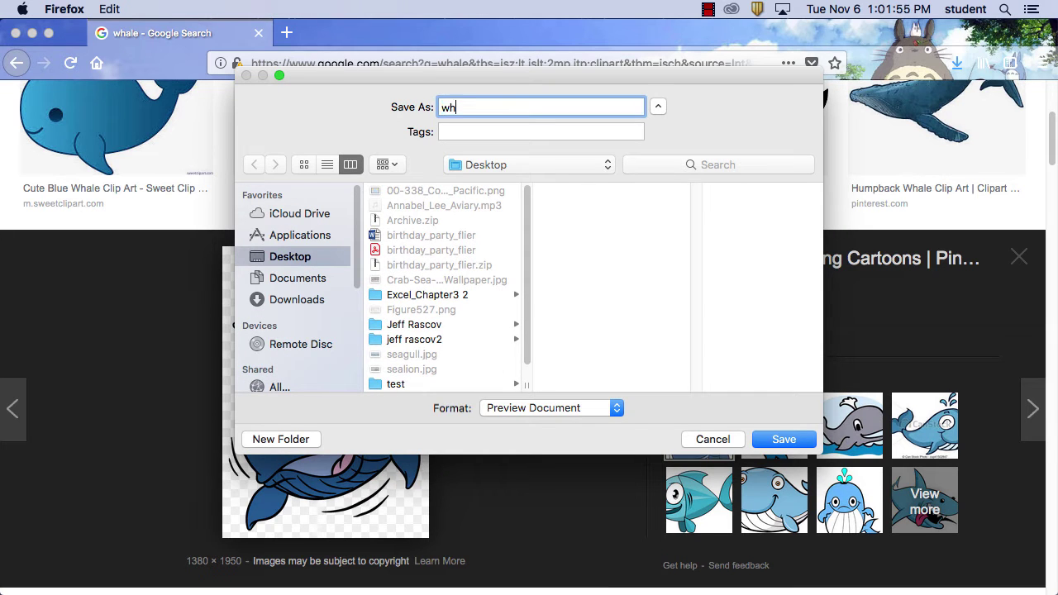
type("ale")
left_click(798, 440)
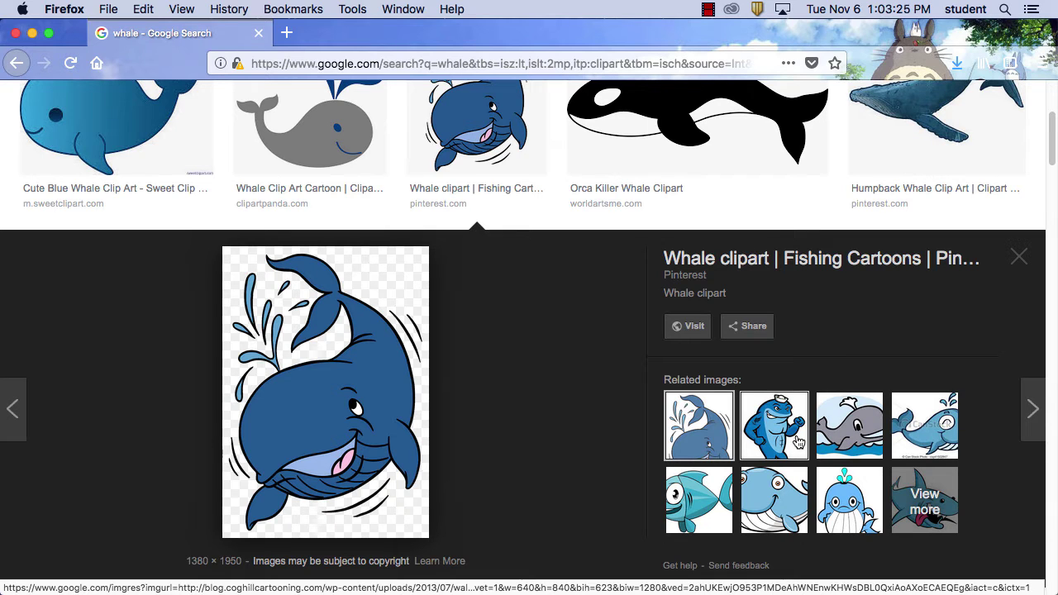
Hide Firefox from its application menu, revealing whale.png and the other saved images.
left_click(83, 7)
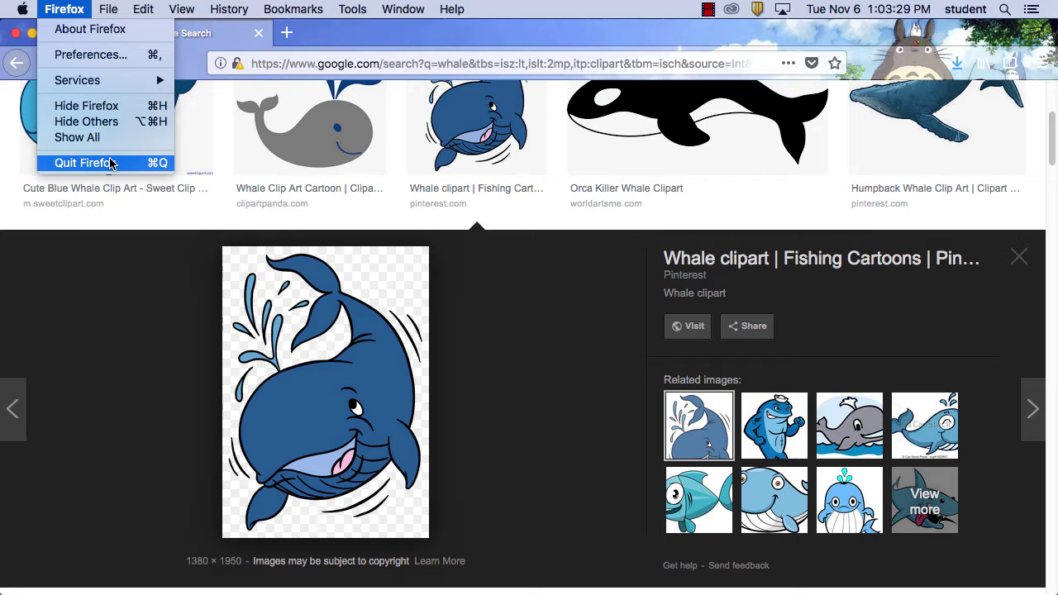
left_click(614, 13)
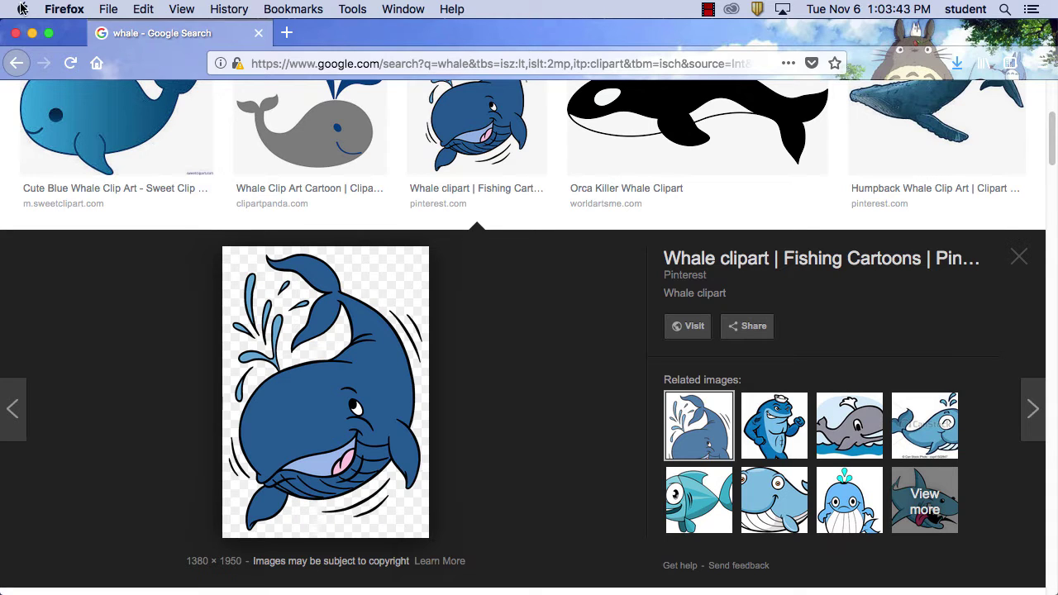
left_click(64, 10)
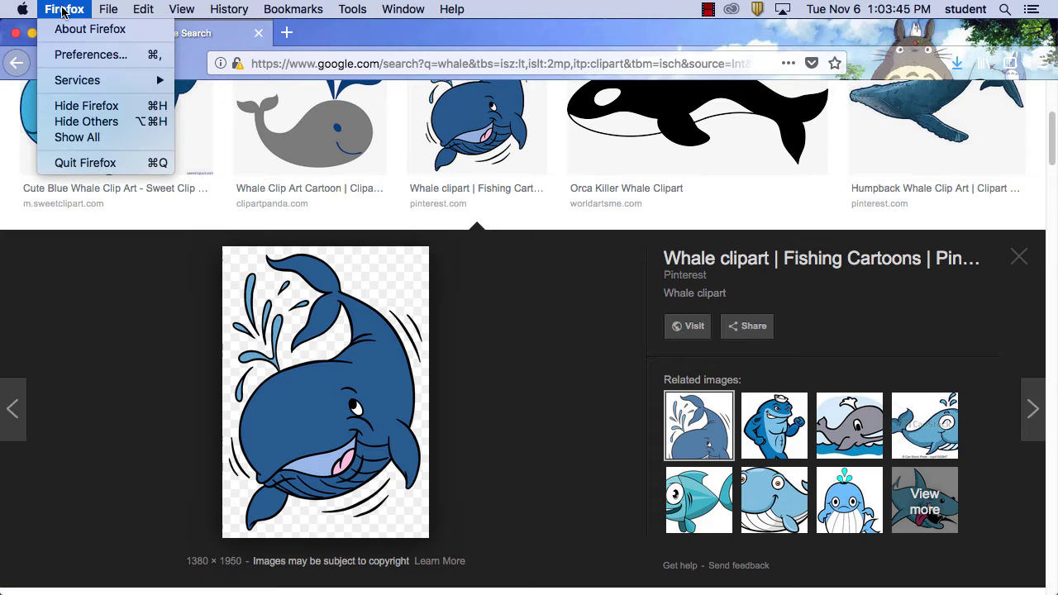
left_click(86, 107)
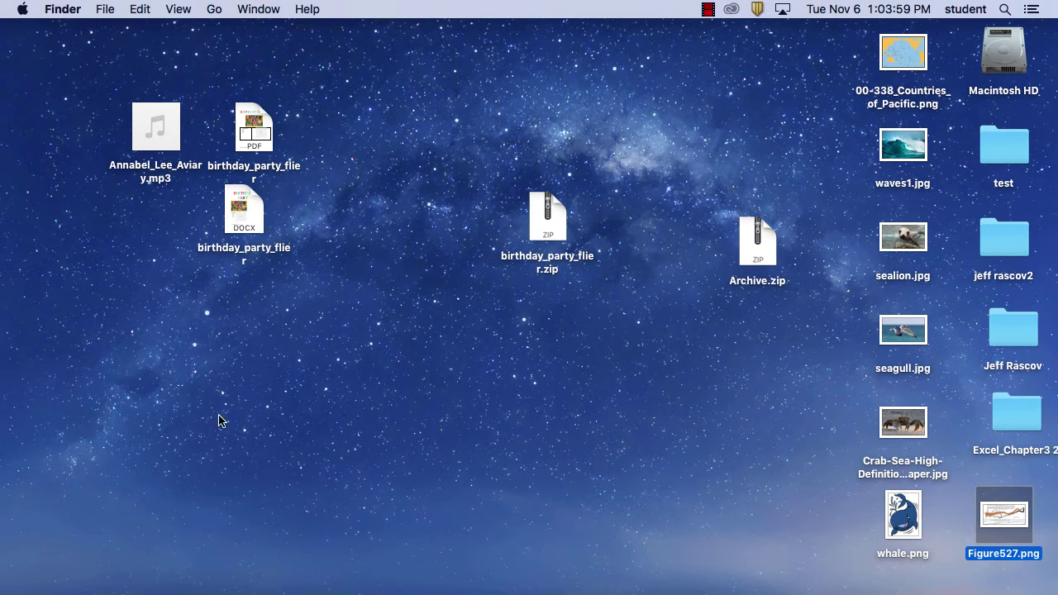
Reveal the Dock at the bottom of the screen over the PowerPoint icon.
mouse_move(465, 582)
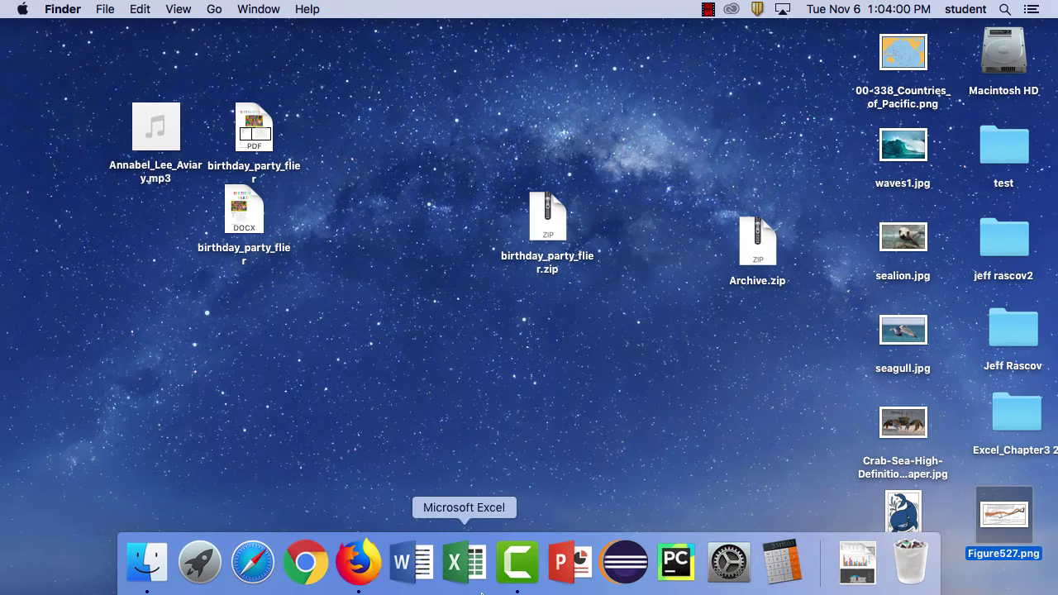
Launch PowerPoint from the Dock and browse templates like Madison, Atlas and Ion Boardroom.
left_click(581, 568)
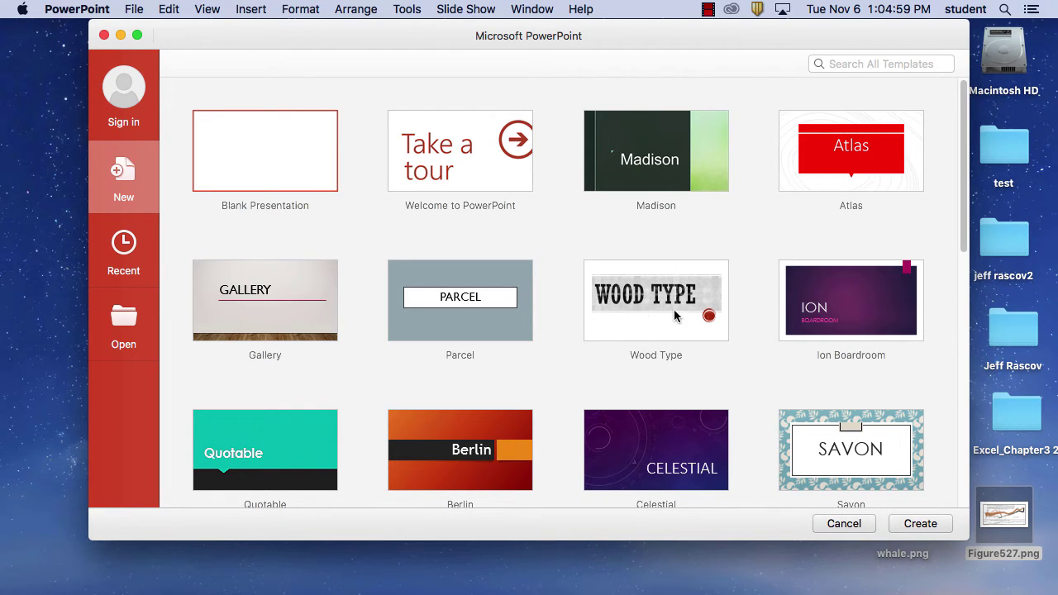
scroll(653, 339, "down", 10)
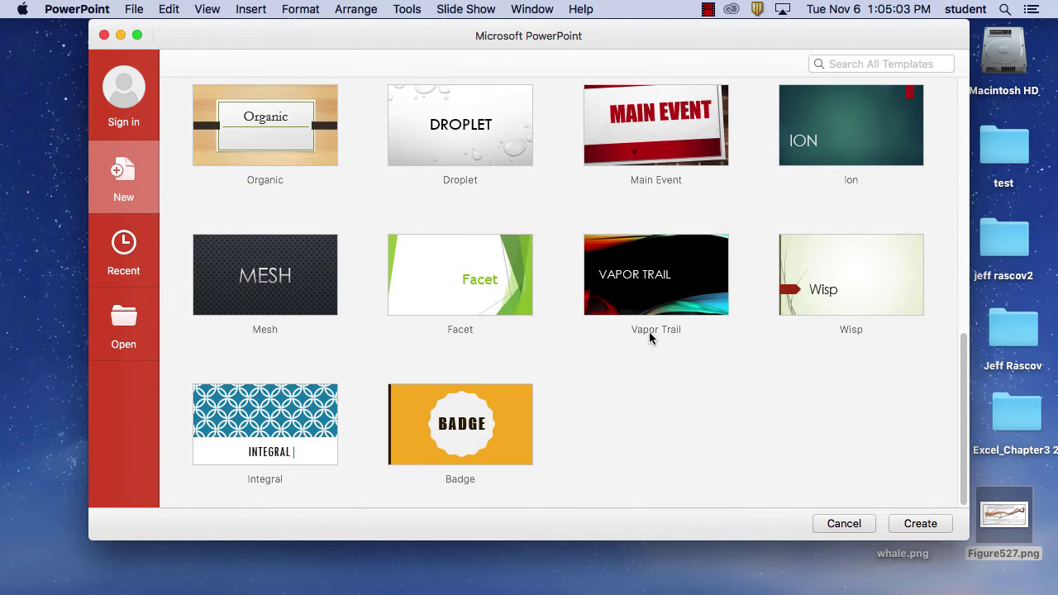
scroll(650, 338, "up", 10)
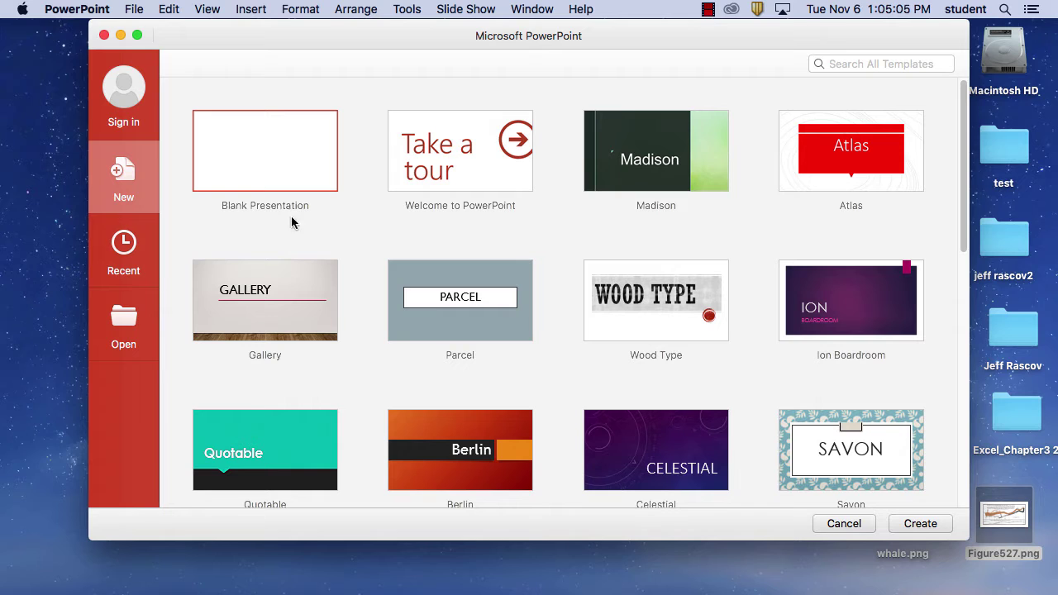
scroll(663, 413, "down", 10)
scroll(664, 413, "down", 2)
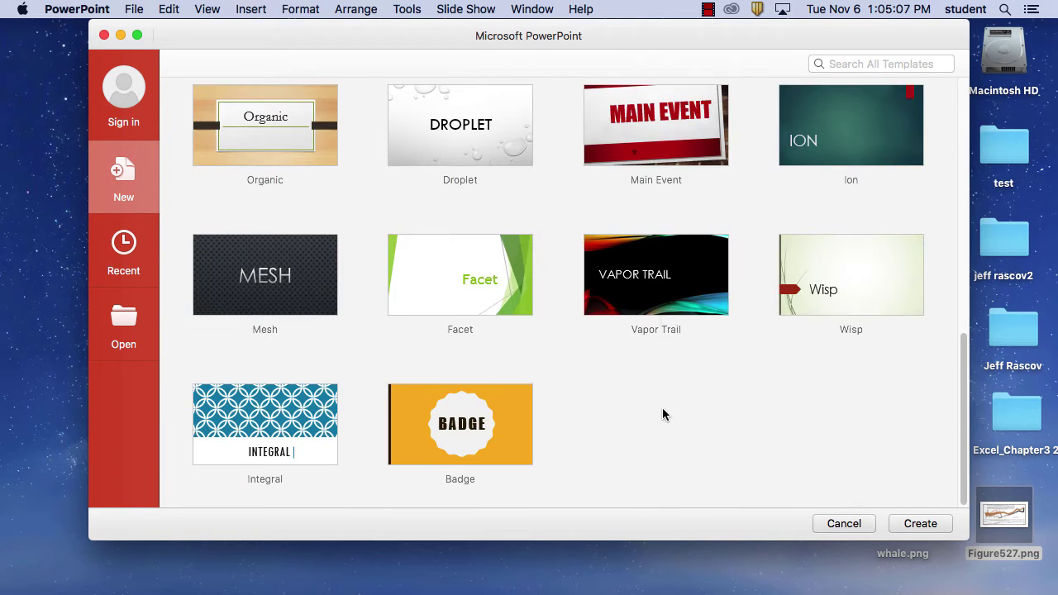
scroll(711, 413, "up", 10)
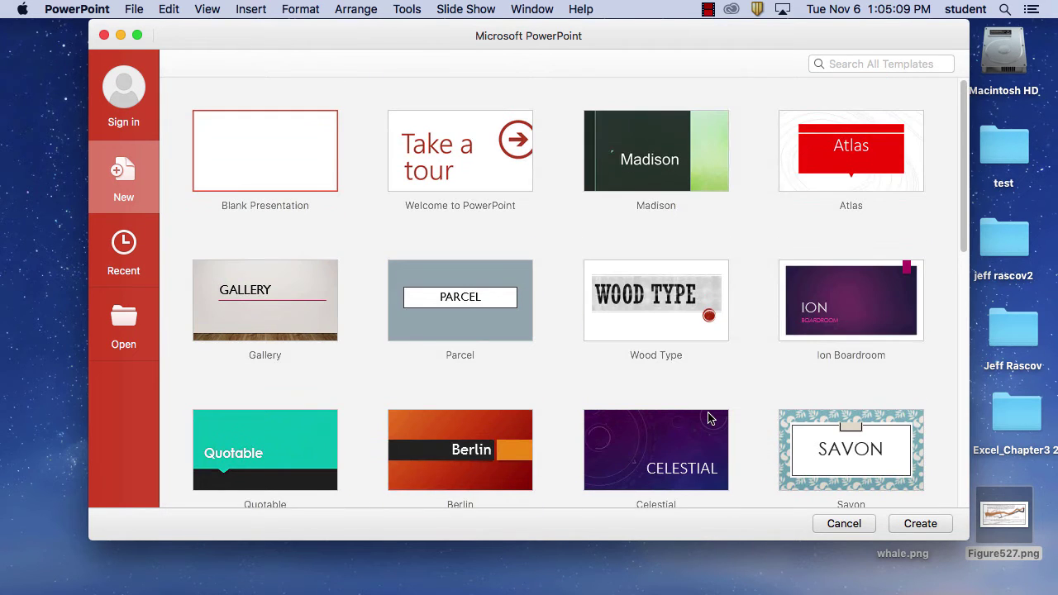
Search the template gallery for 'business' and browse the results.
left_click(876, 64)
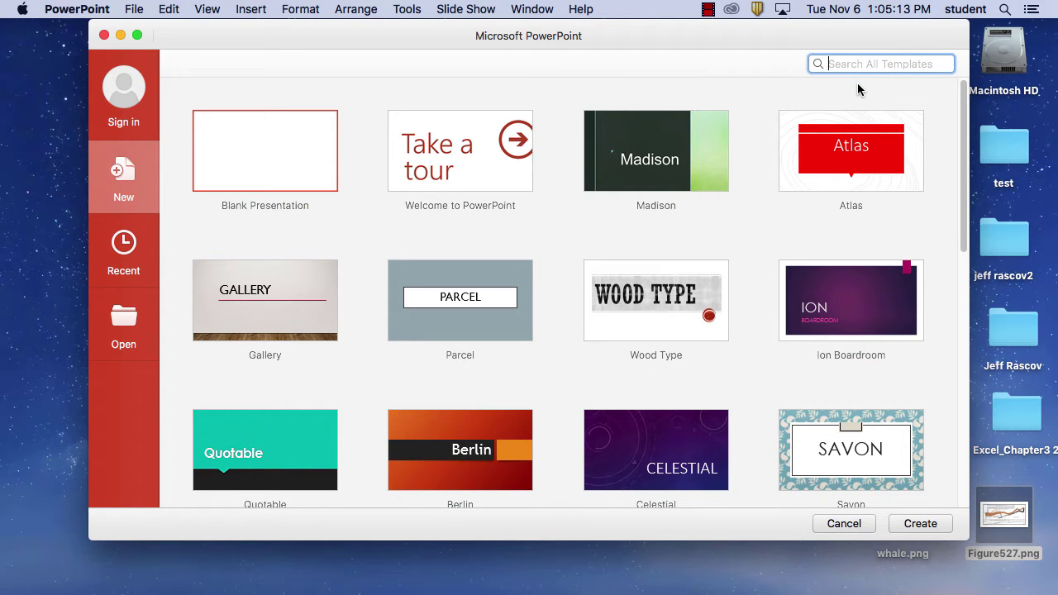
type("bus")
key("Return")
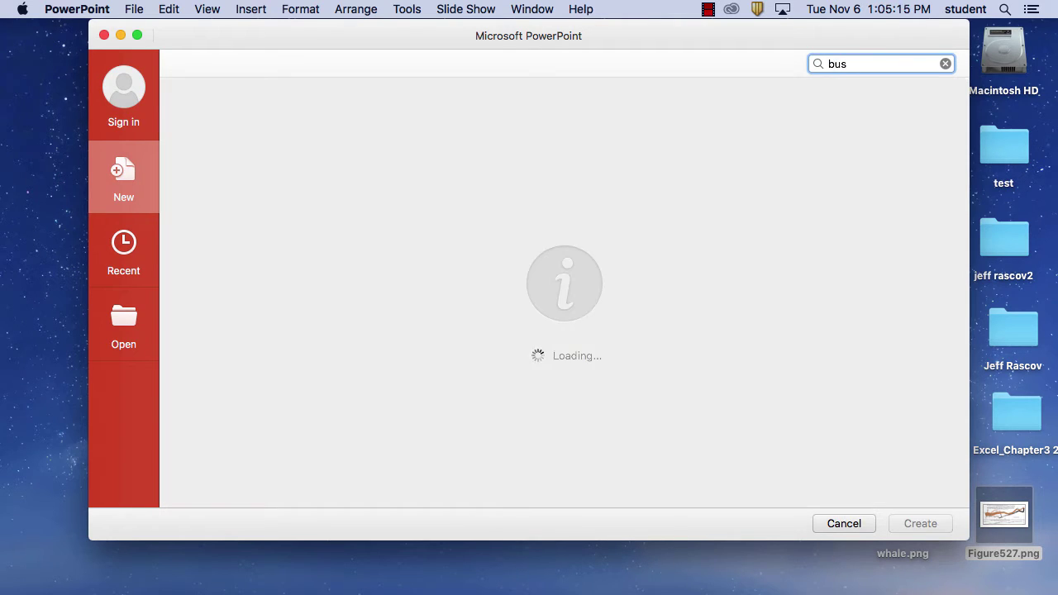
type("iness")
key("Return")
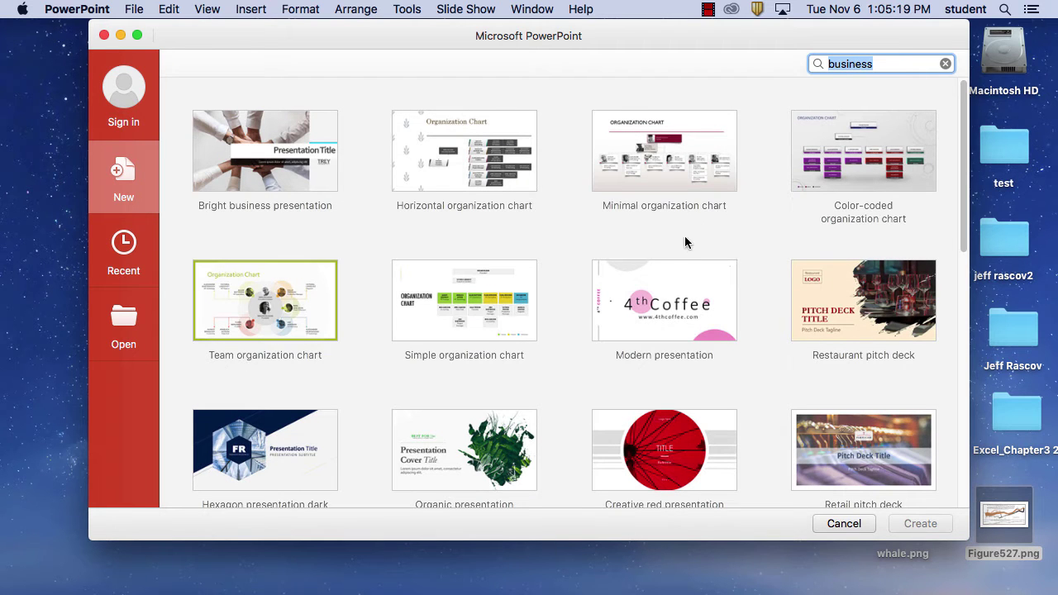
scroll(758, 273, "down", 3)
scroll(758, 273, "down", 10)
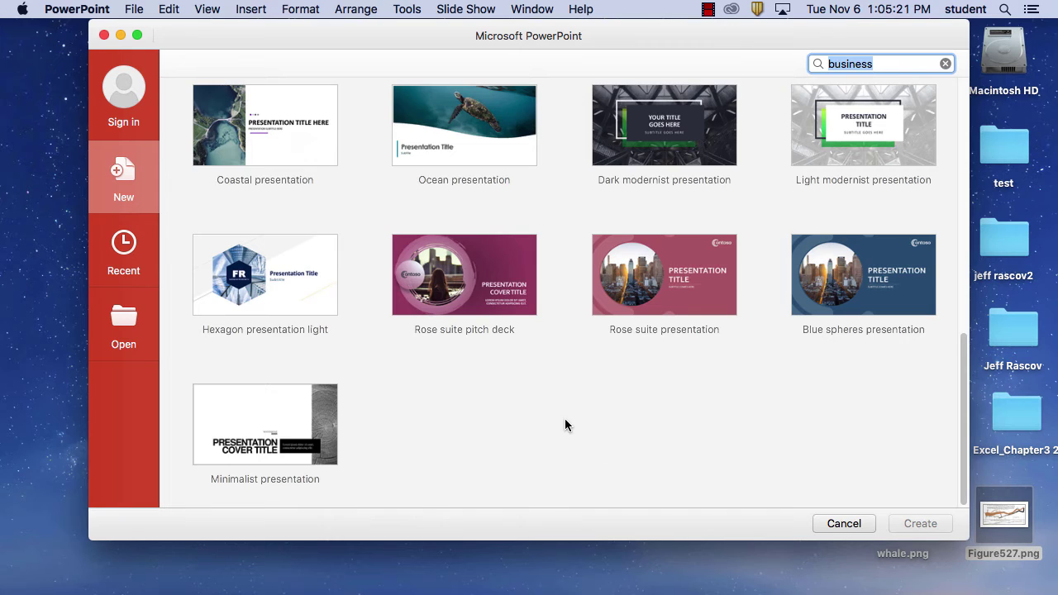
scroll(564, 423, "up", 15)
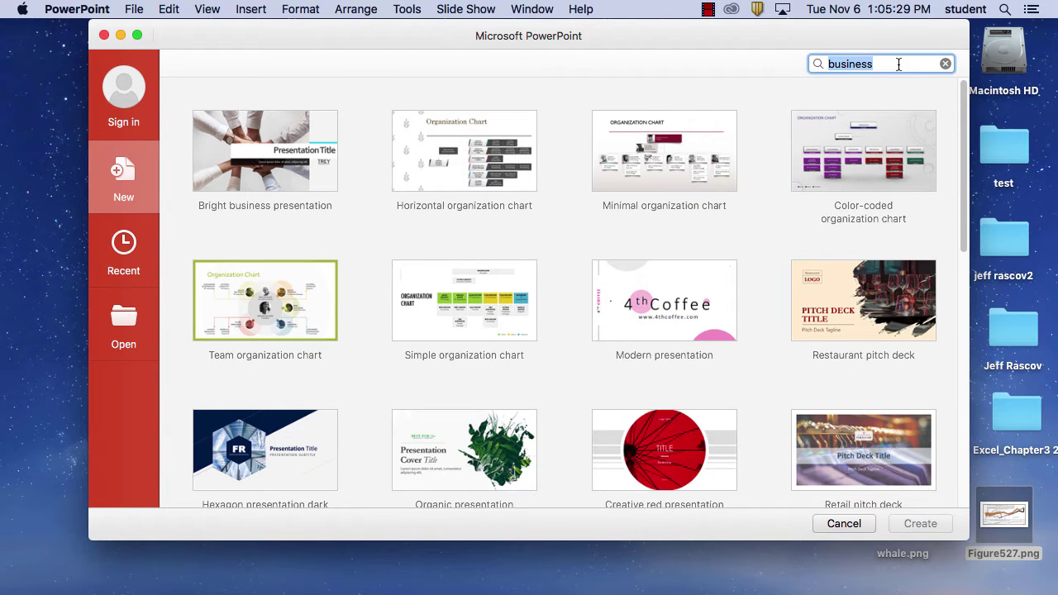
Clear the search and create a new Blank Presentation.
key("BackSpace")
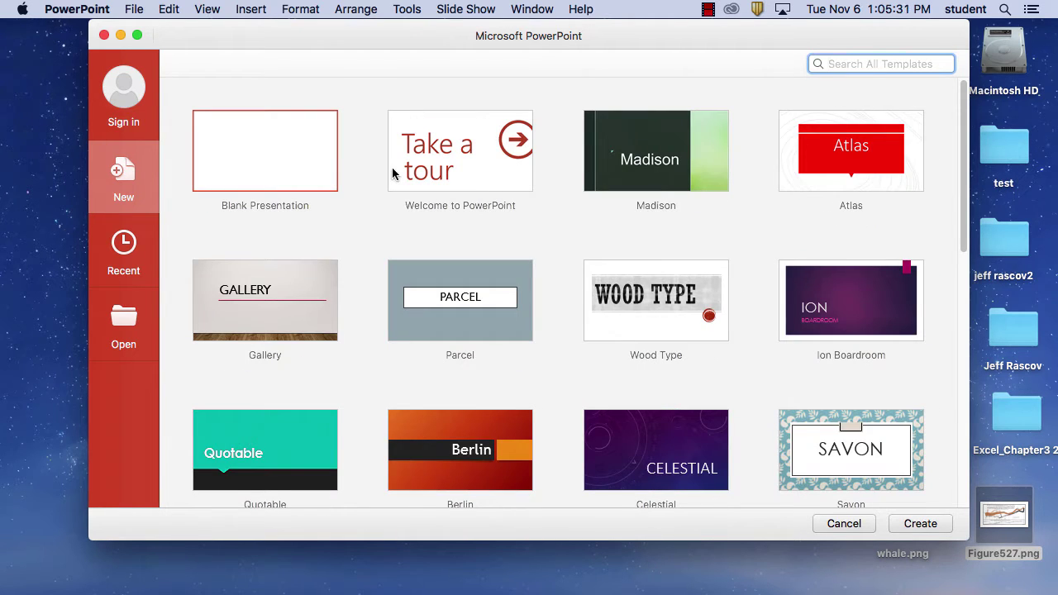
left_click(258, 161)
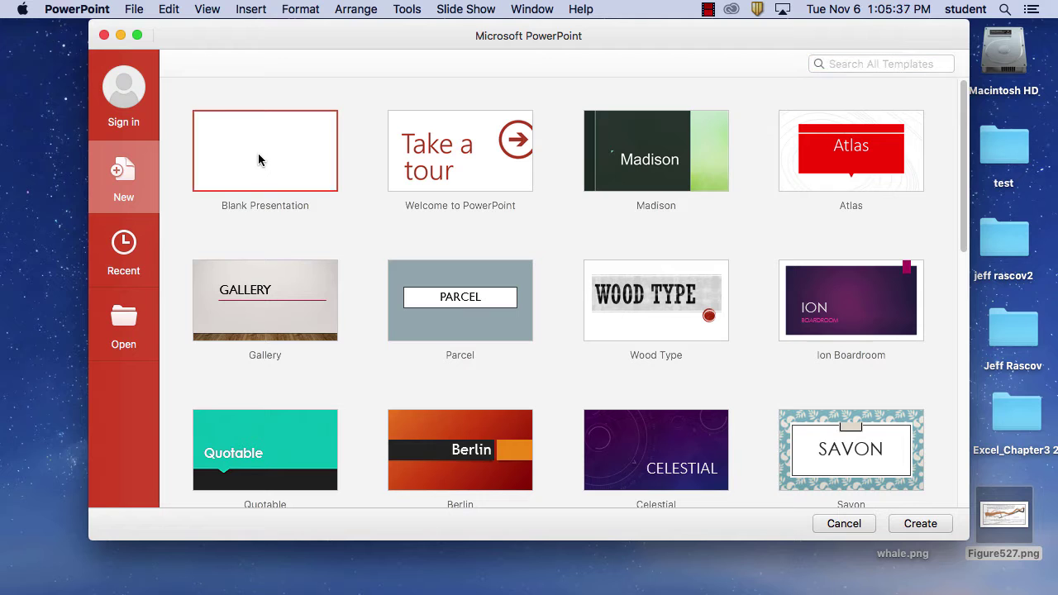
double_click(258, 161)
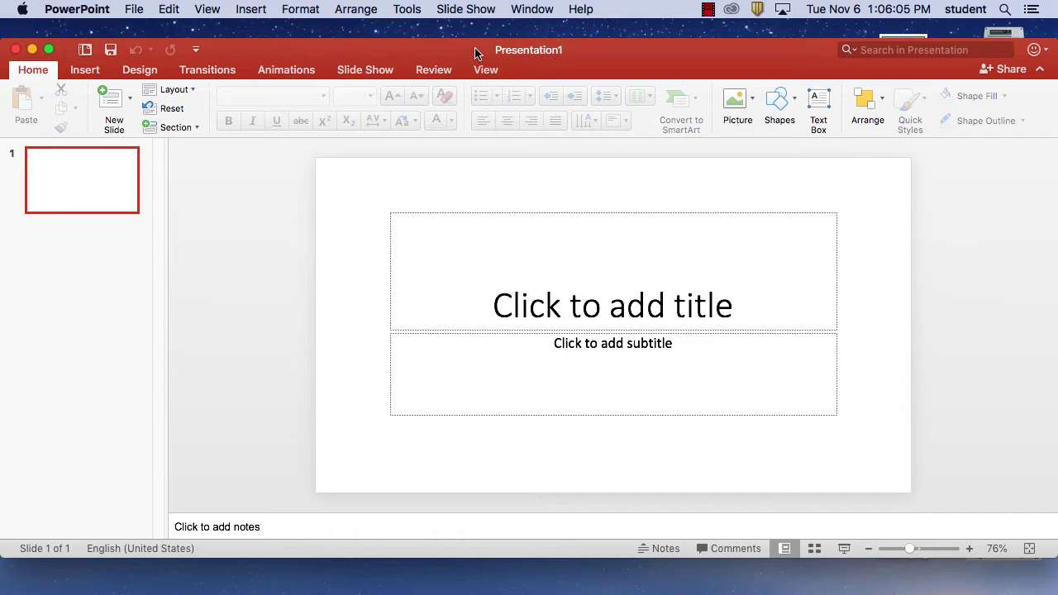
Move the Presentation1 window up, glance at Slide Show and Tools menus, then show the View ribbon.
left_click_drag(480, 55, 476, 9)
left_click(476, 9)
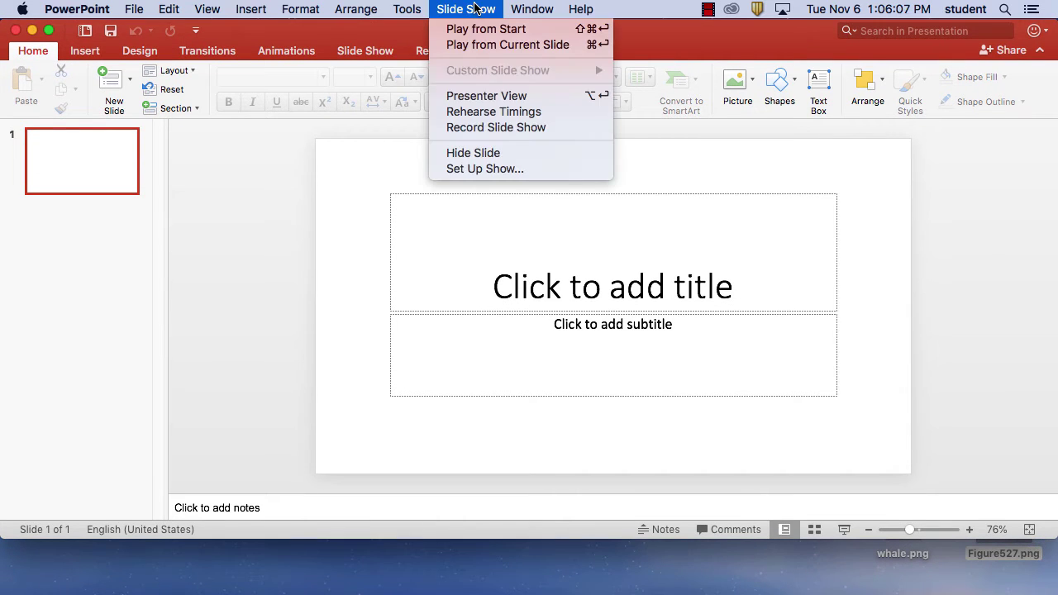
left_click(398, 9)
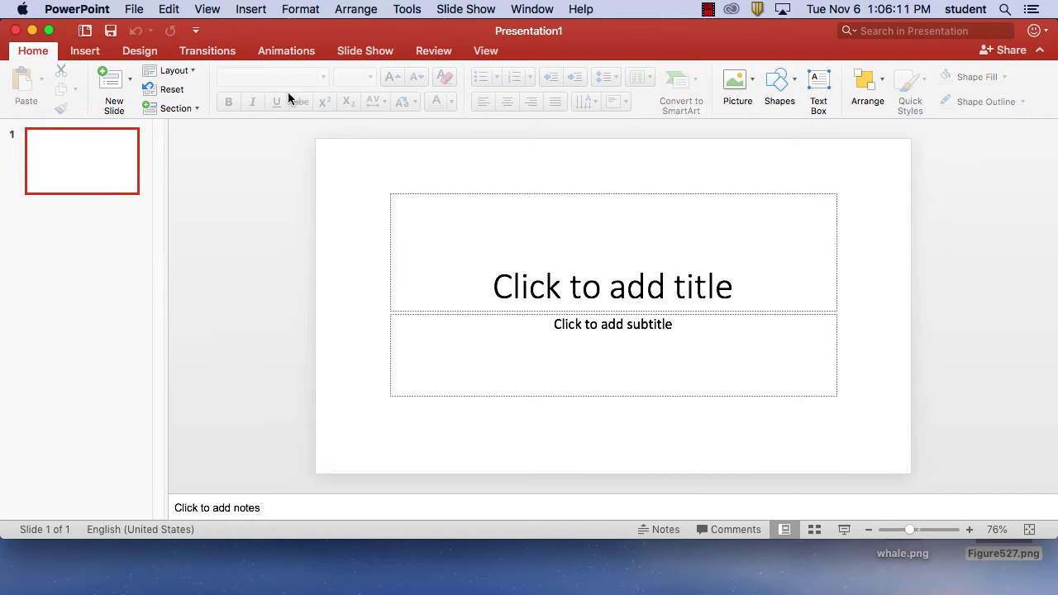
left_click(487, 51)
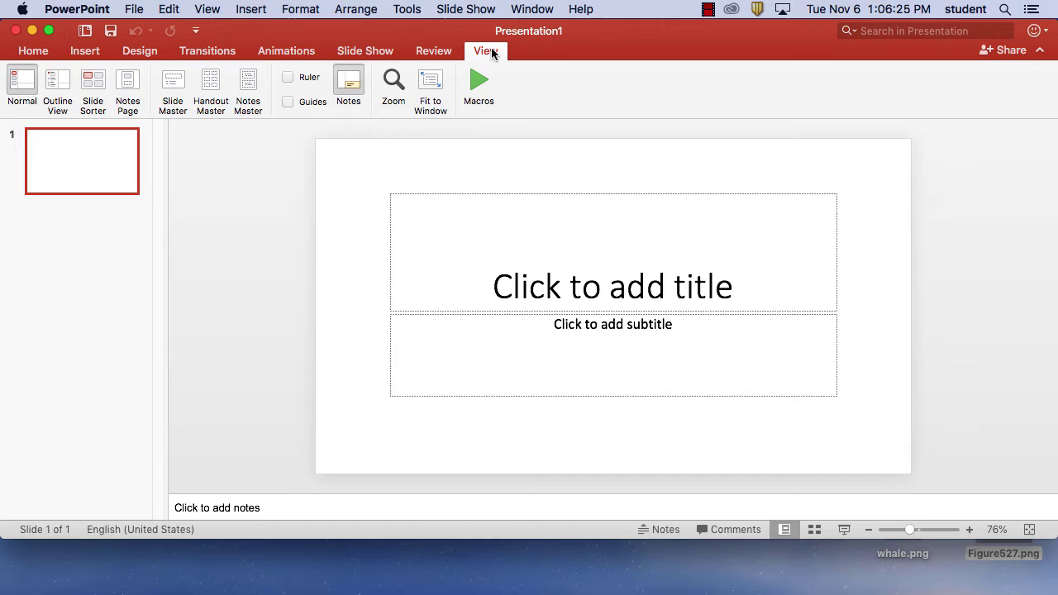
Switch Presentation1 to Slide Master view from the View tab.
left_click(181, 88)
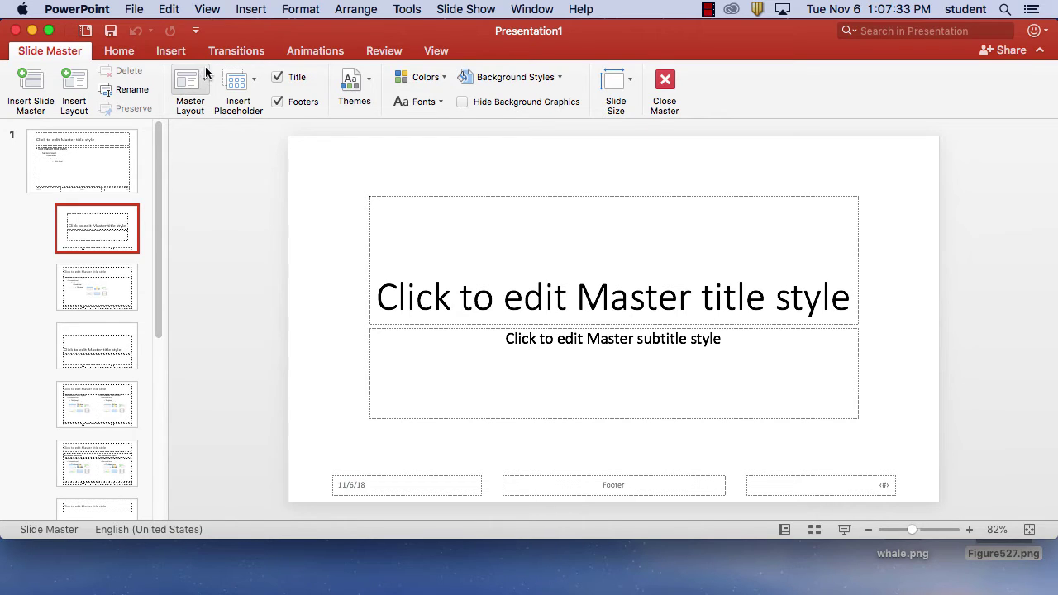
Select the parent slide master thumbnail at the top of the left pane.
left_click(121, 159)
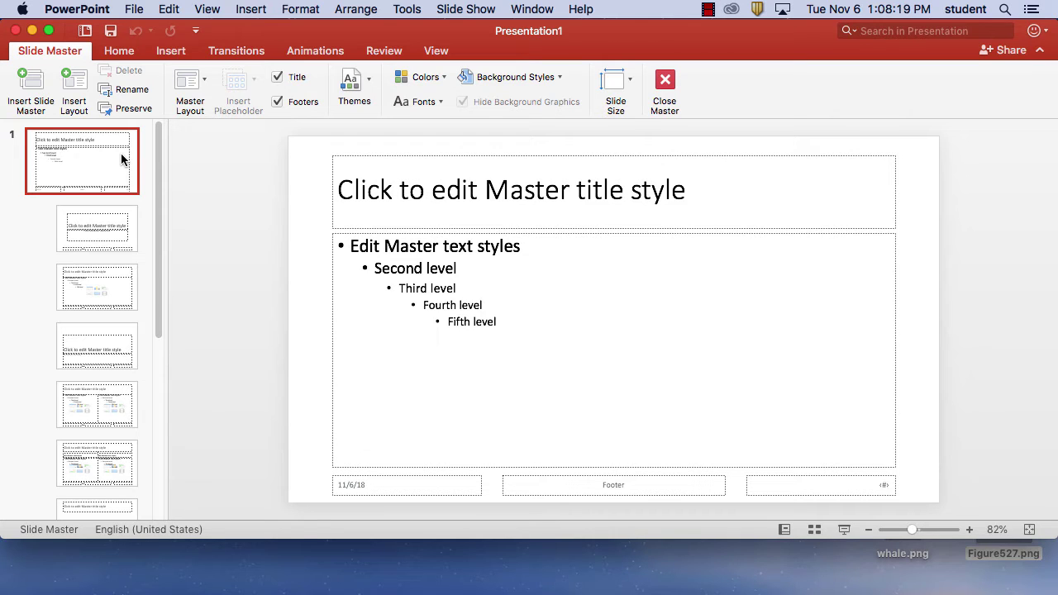
Apply the dark slate-blue background style to the master as a 90° linear gradient.
left_click(549, 76)
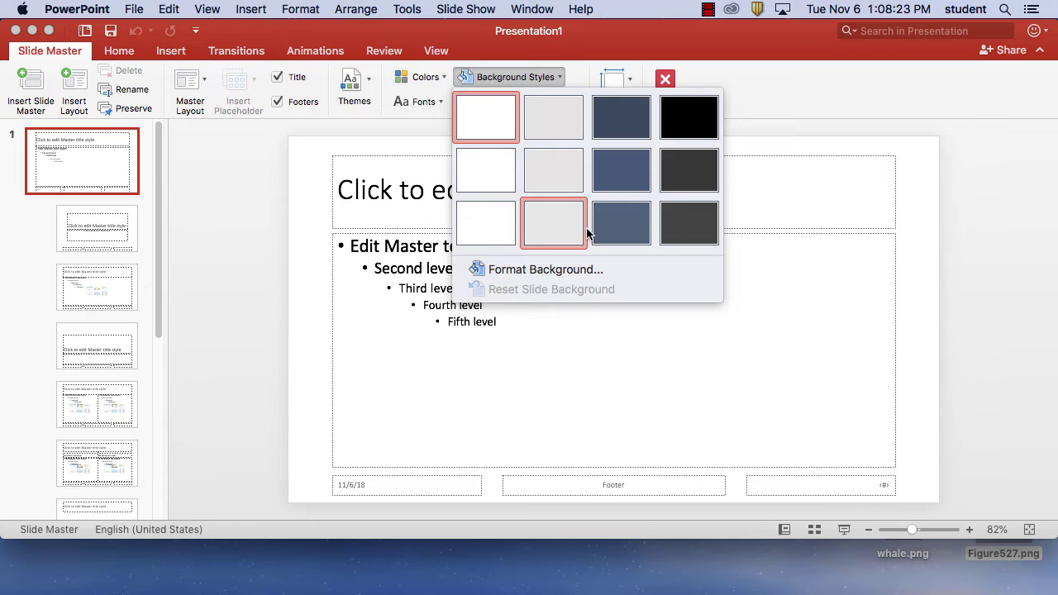
left_click(613, 224)
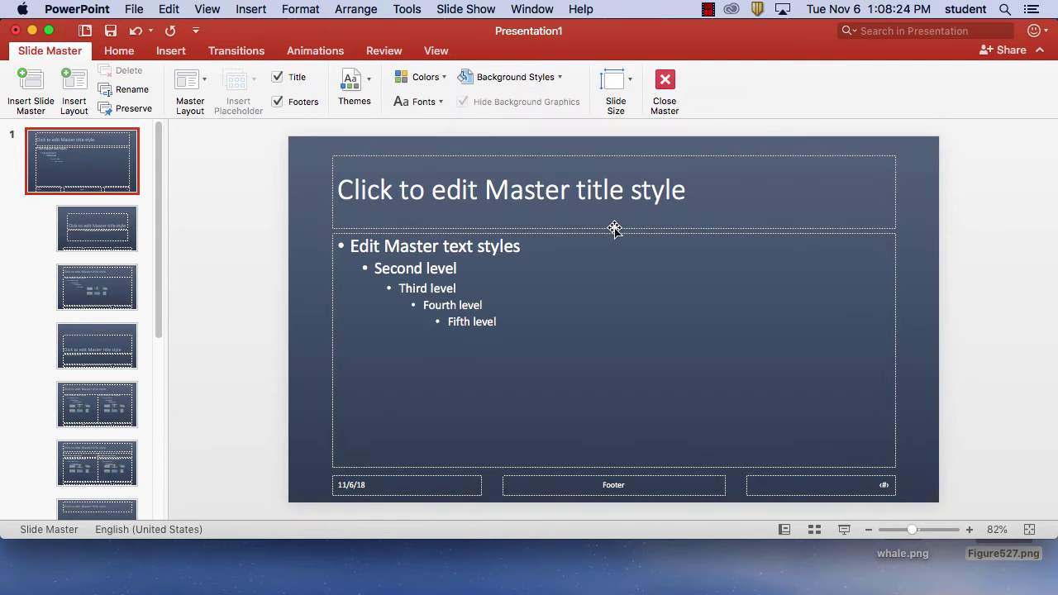
left_click(552, 75)
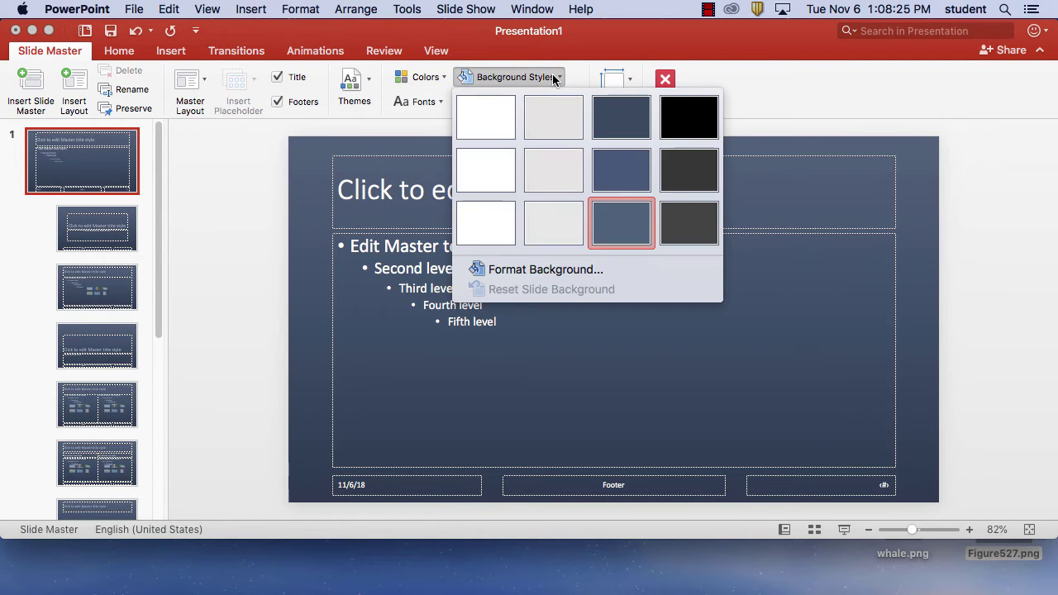
left_click(532, 271)
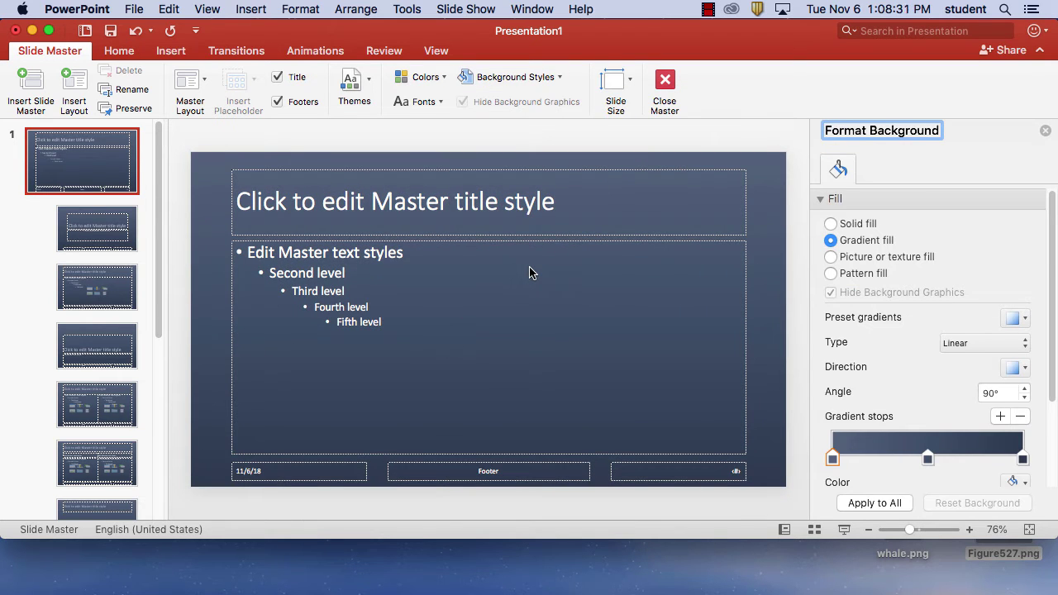
left_click(548, 78)
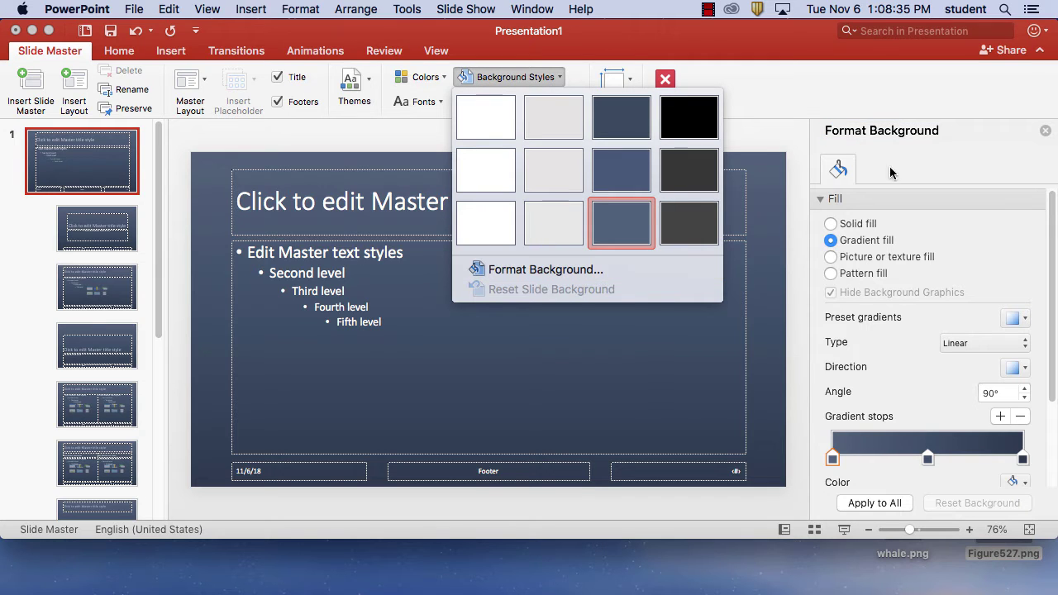
left_click(942, 165)
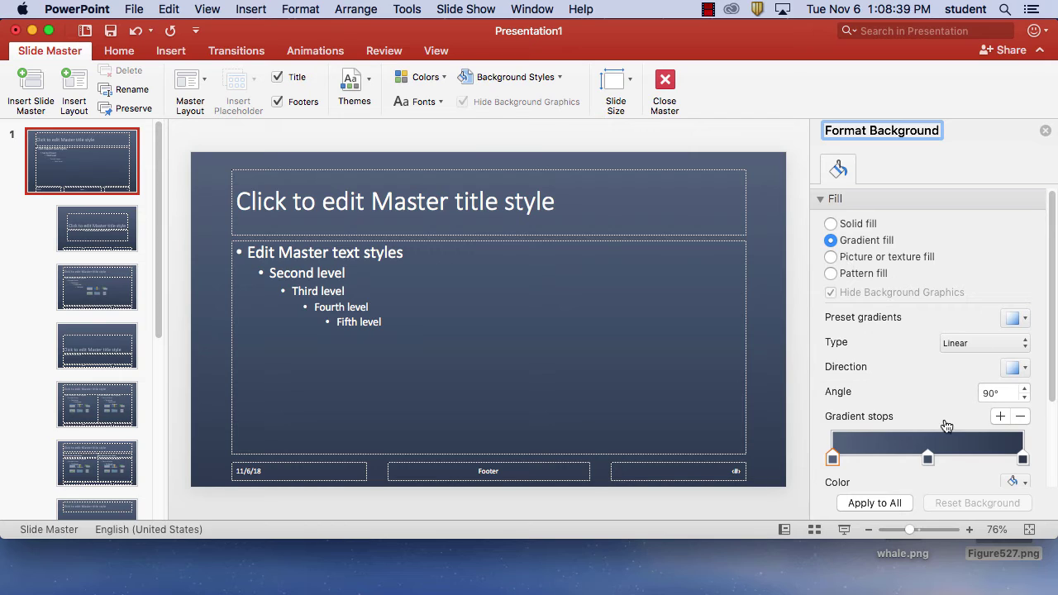
Check the gradient stops and make the rightmost, bottom stop blue.
left_click(927, 459)
left_click(833, 460)
left_click(1024, 481)
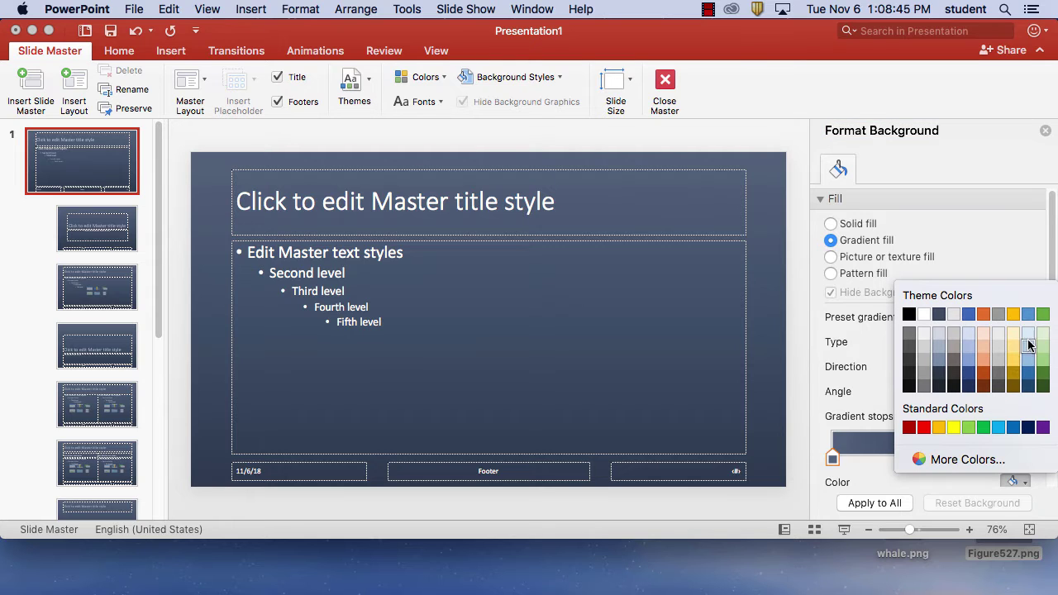
key("Escape")
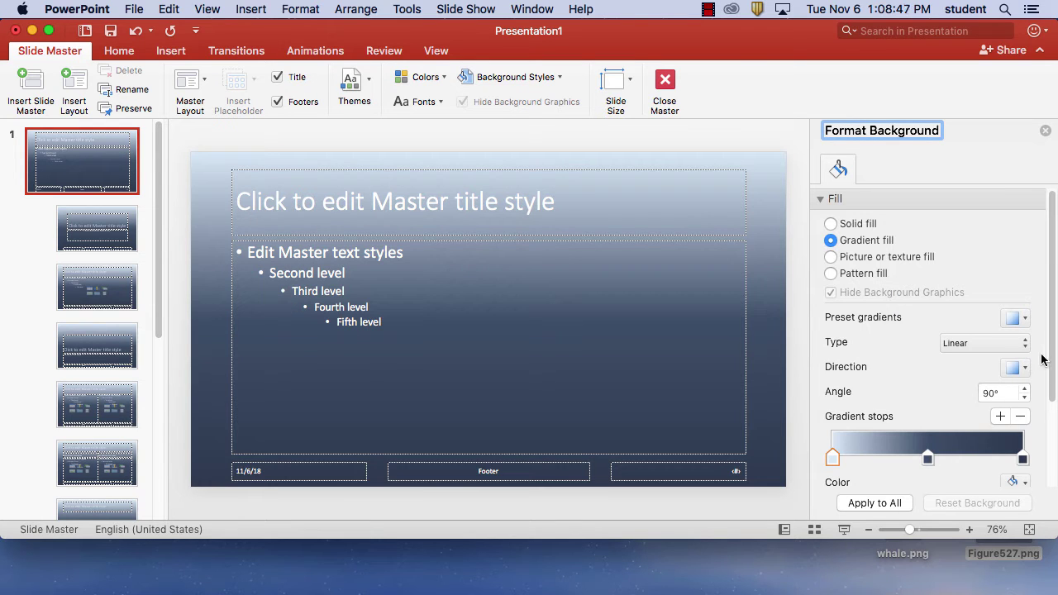
scroll(1027, 388, "down", 2)
left_click(1023, 402)
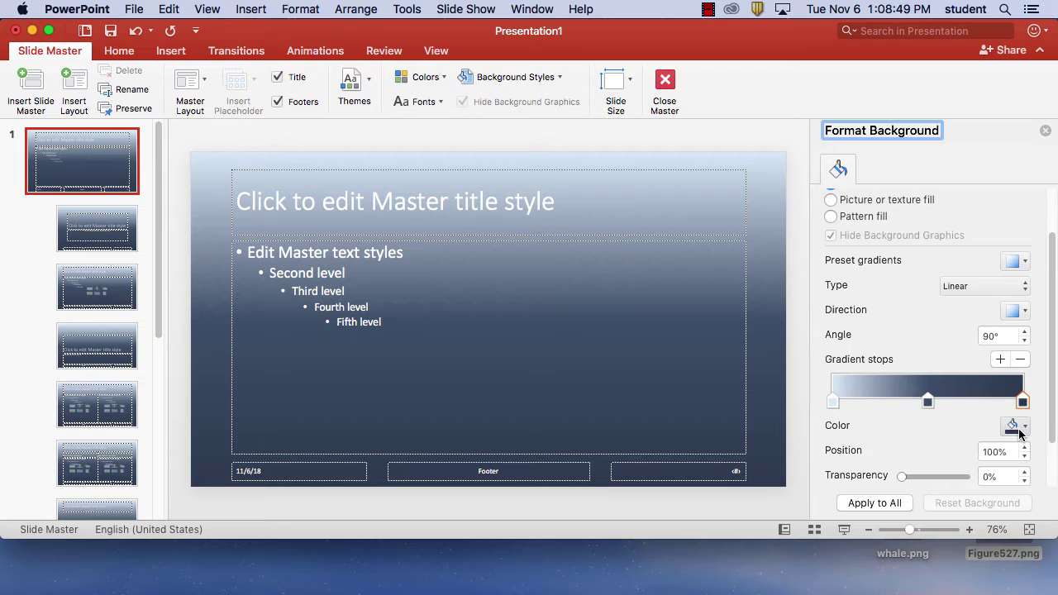
left_click(1023, 426)
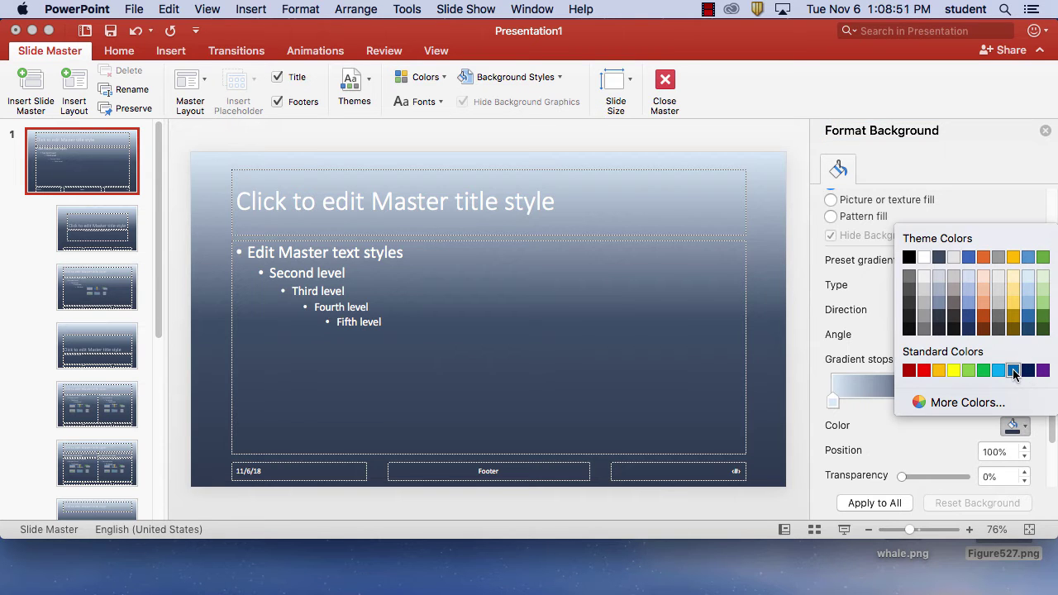
left_click(1014, 371)
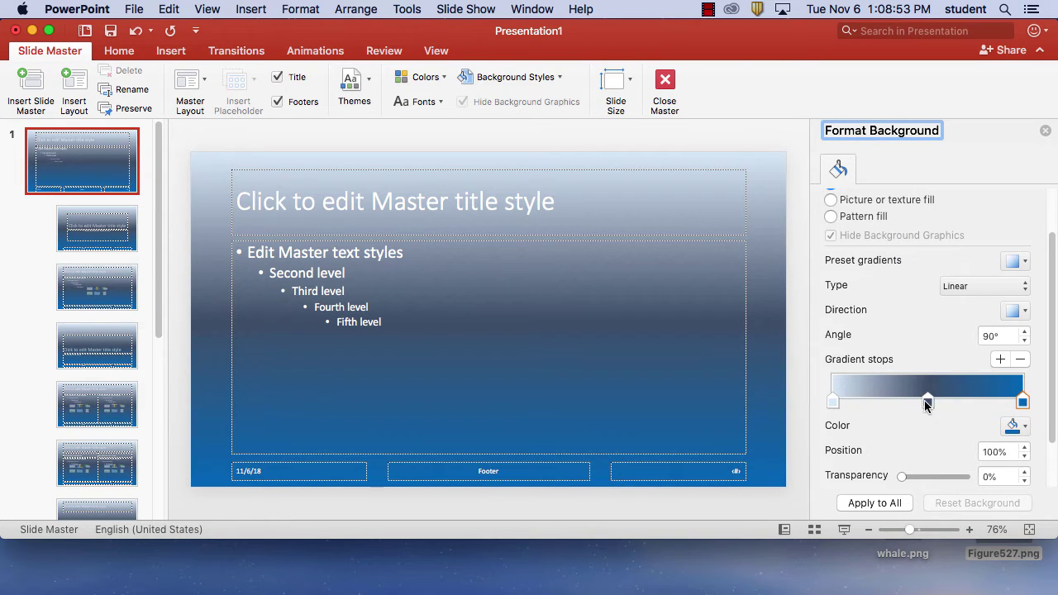
Move the middle stop to about 12% and make the 0% stop yellow.
left_click_drag(927, 402, 832, 402)
left_click(854, 403)
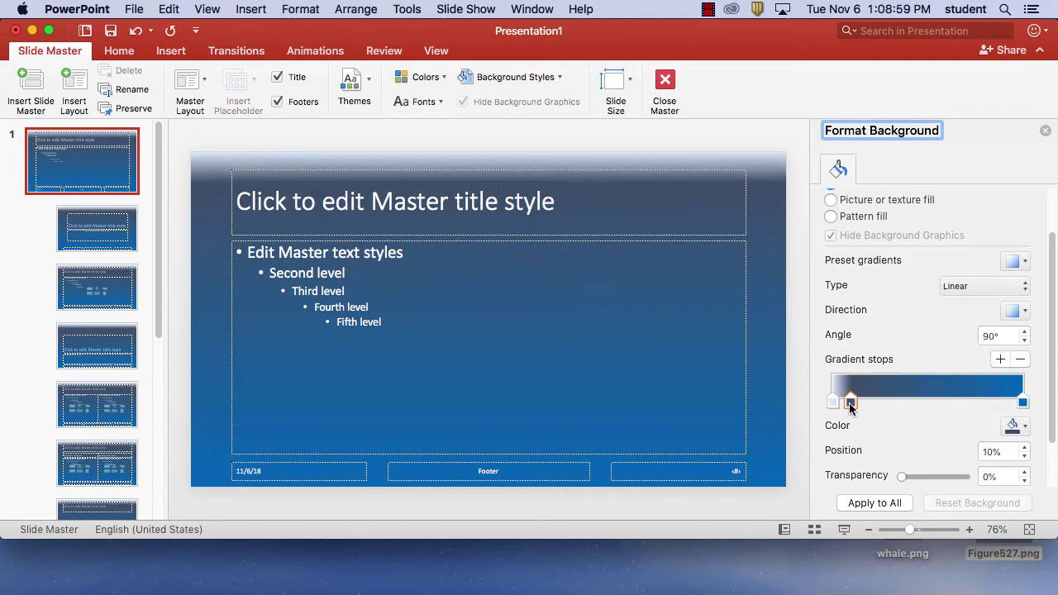
left_click_drag(854, 402, 855, 403)
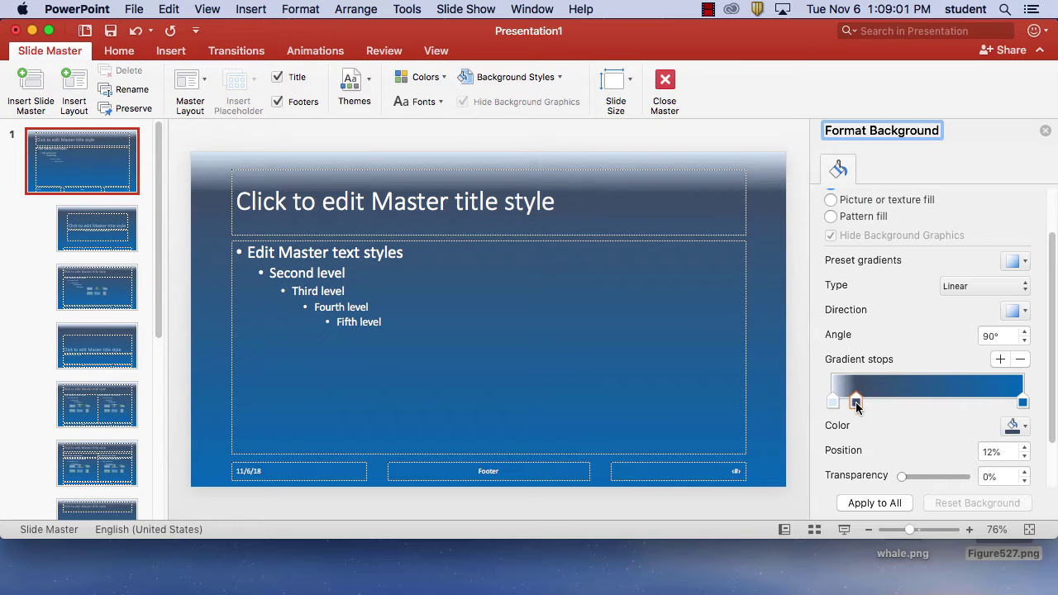
left_click(833, 403)
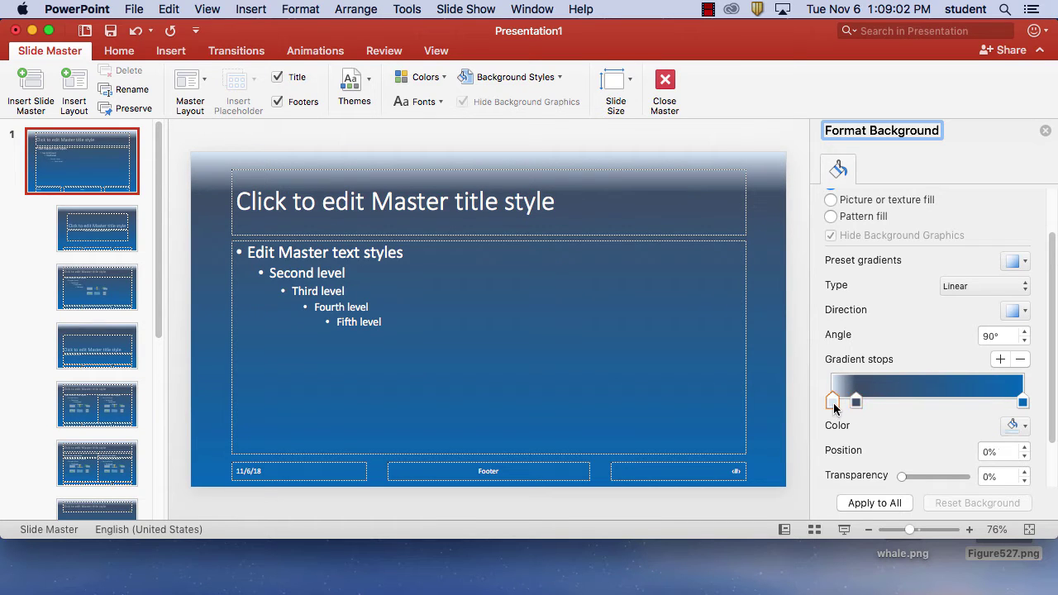
left_click(1023, 427)
left_click(953, 370)
left_click(1024, 426)
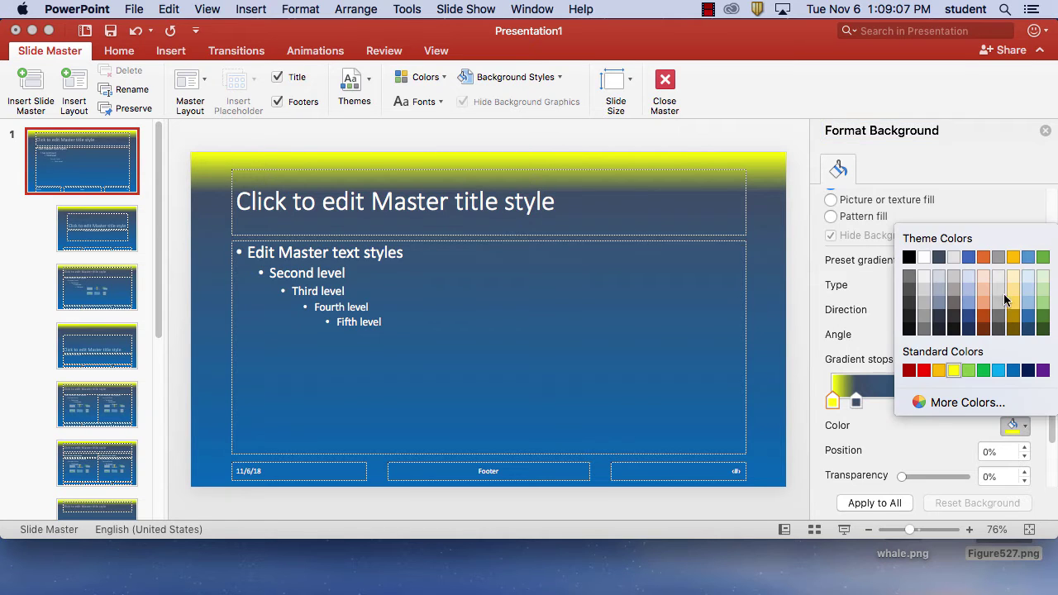
Set the 0% gradient stop's colour to the dark orange theme swatch.
left_click(984, 319)
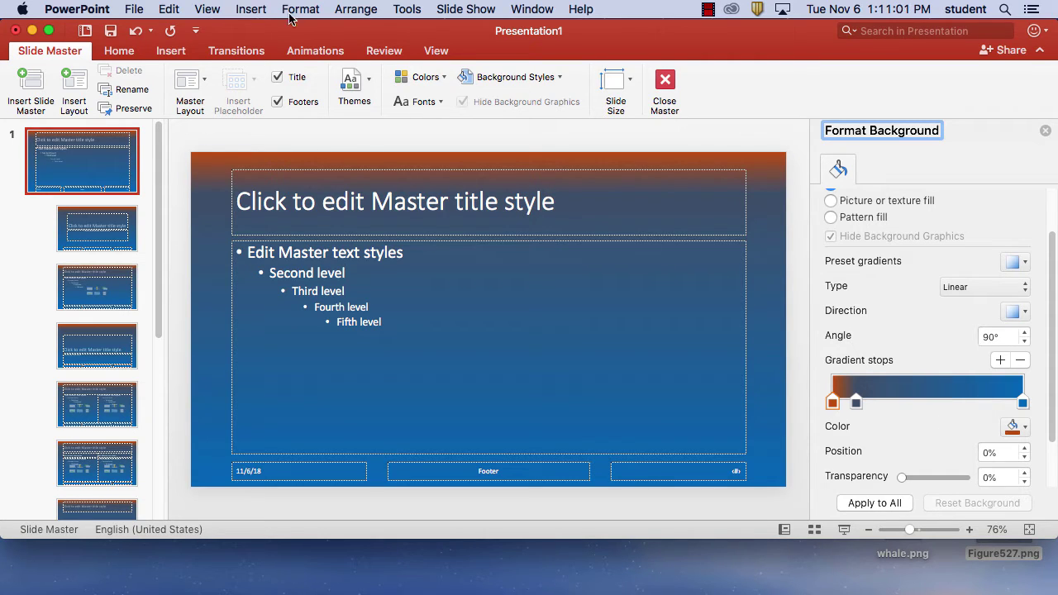
Insert whale.png from the Desktop onto the slide master via Pictures > Picture from File.
left_click(175, 49)
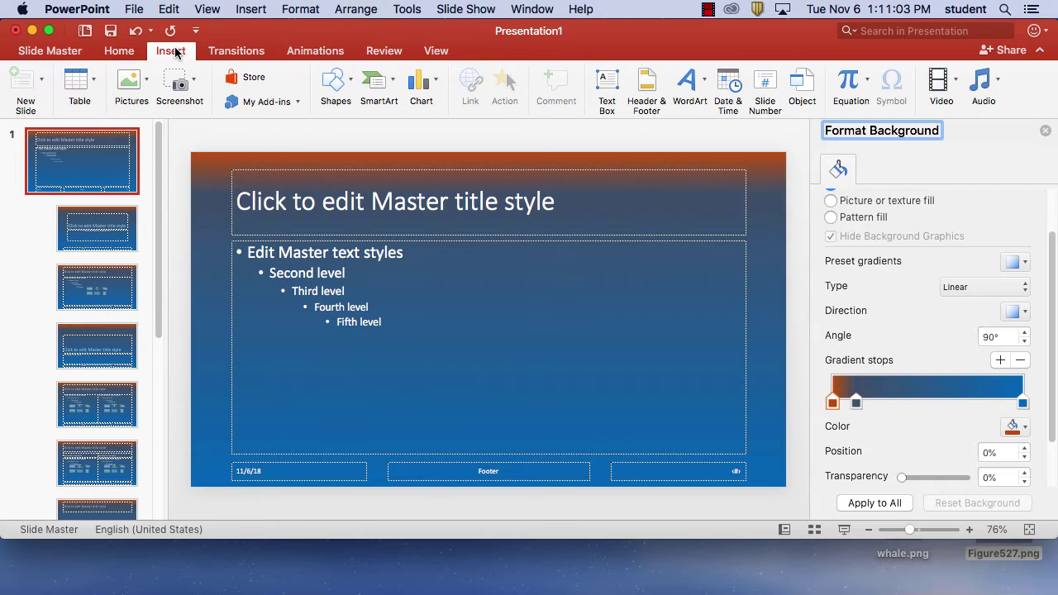
left_click(145, 86)
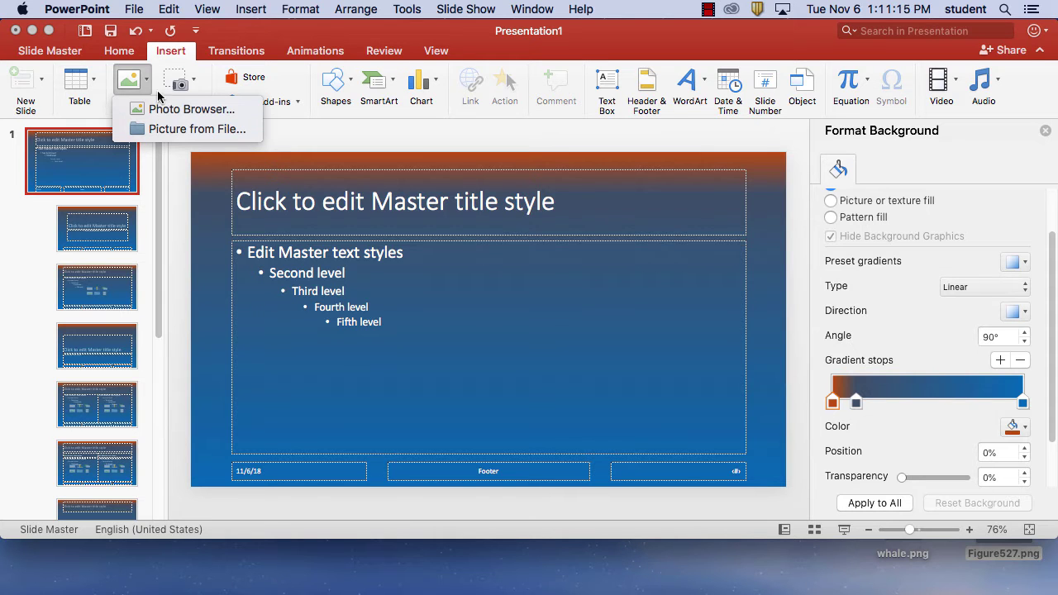
left_click(181, 134)
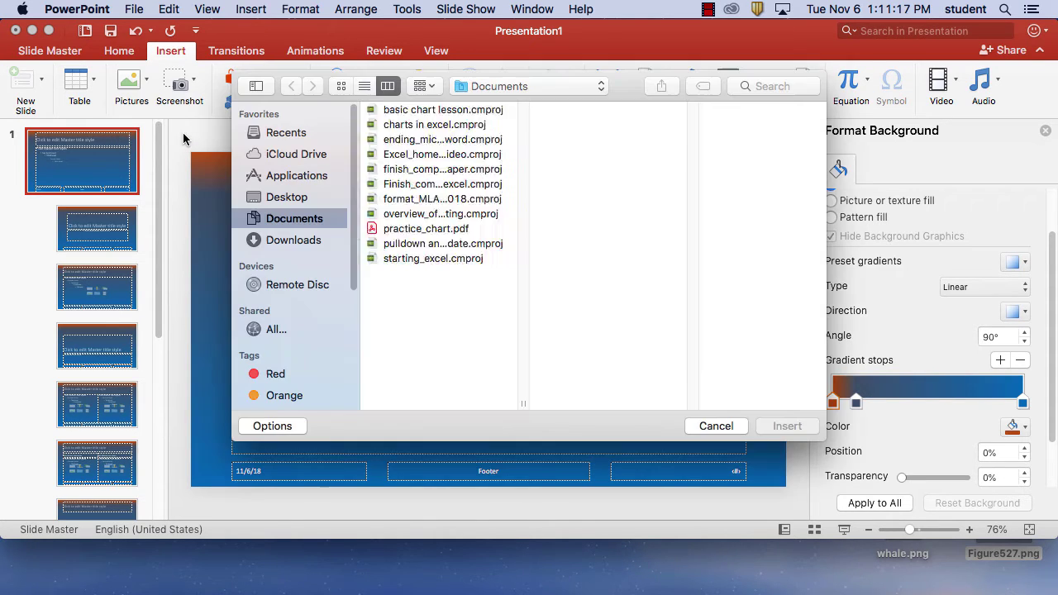
left_click(294, 195)
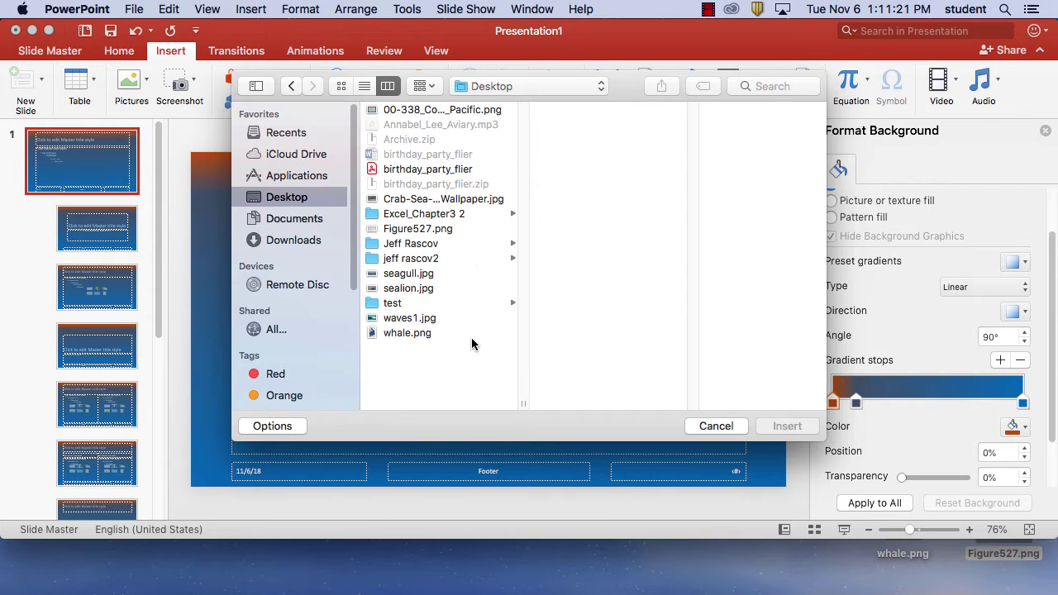
left_click(413, 332)
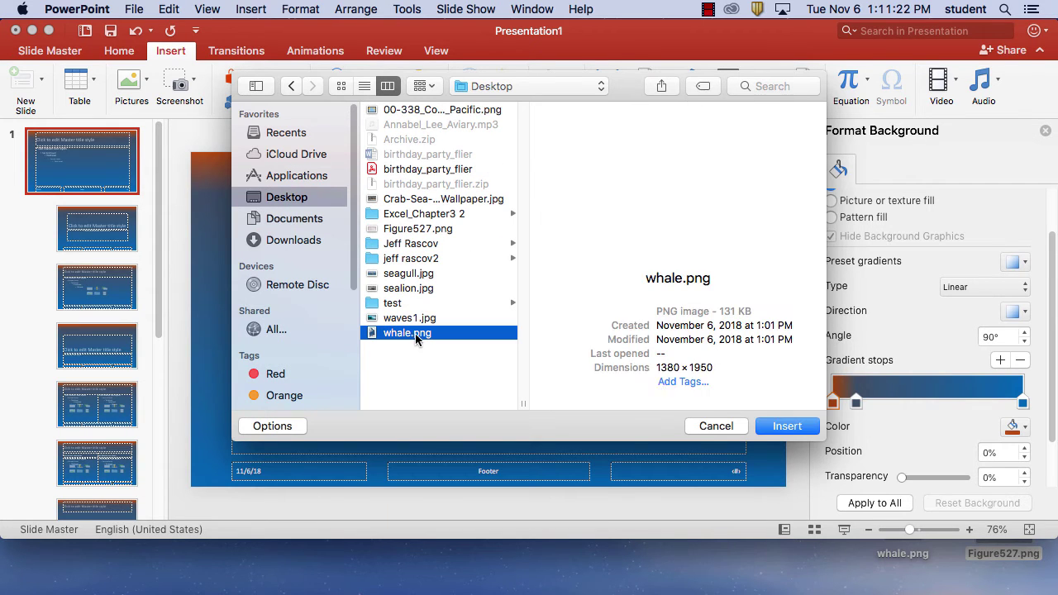
left_click(785, 426)
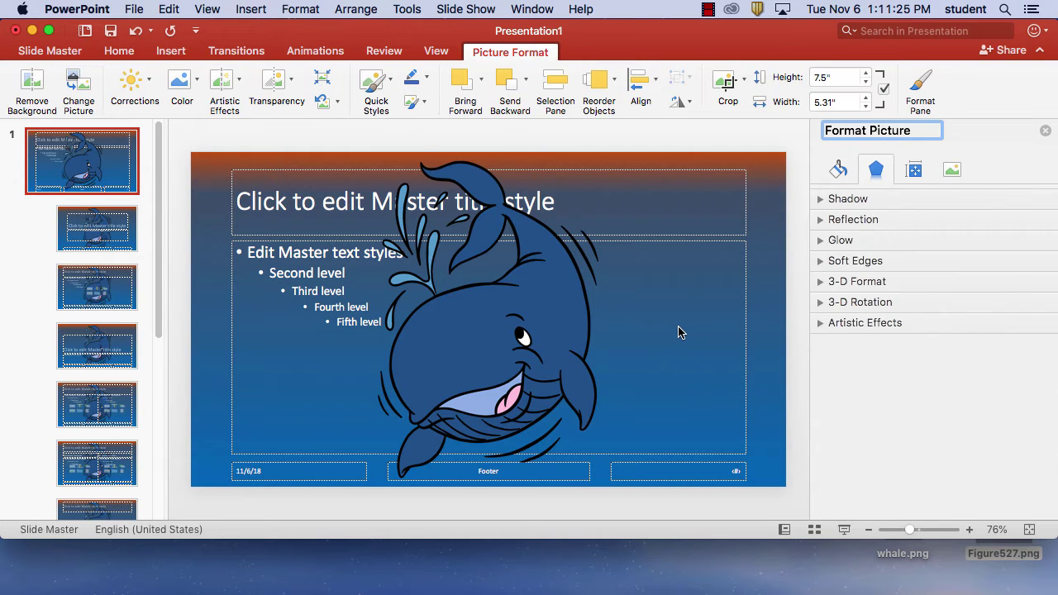
Resize the whale to about 2.12" × 1.5" and place it in the top-right corner.
left_click_drag(534, 323, 530, 323)
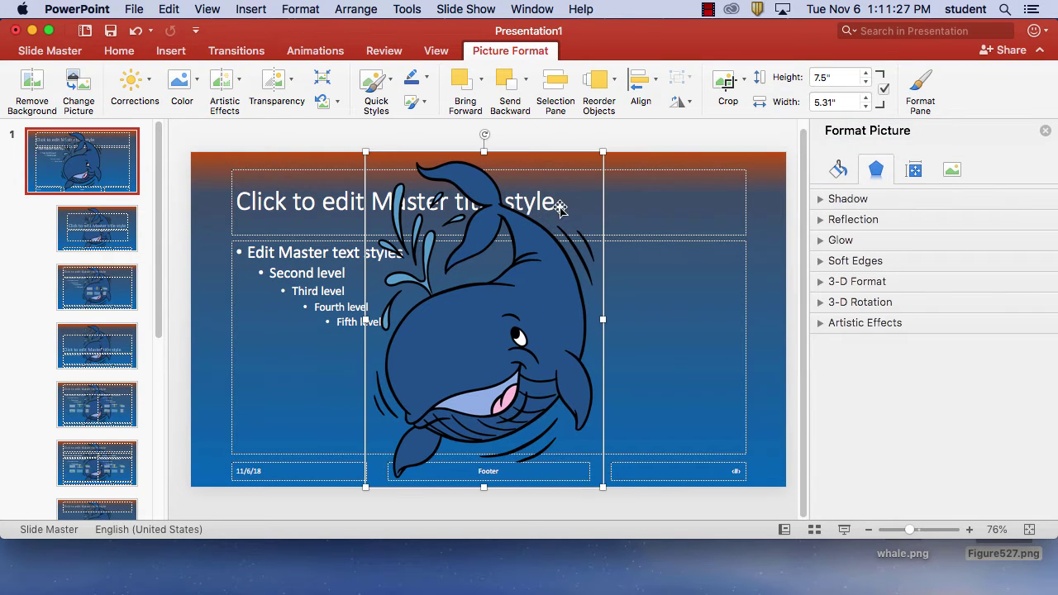
left_click_drag(603, 152, 423, 303)
left_click_drag(425, 430, 737, 224)
left_click_drag(790, 150, 745, 191)
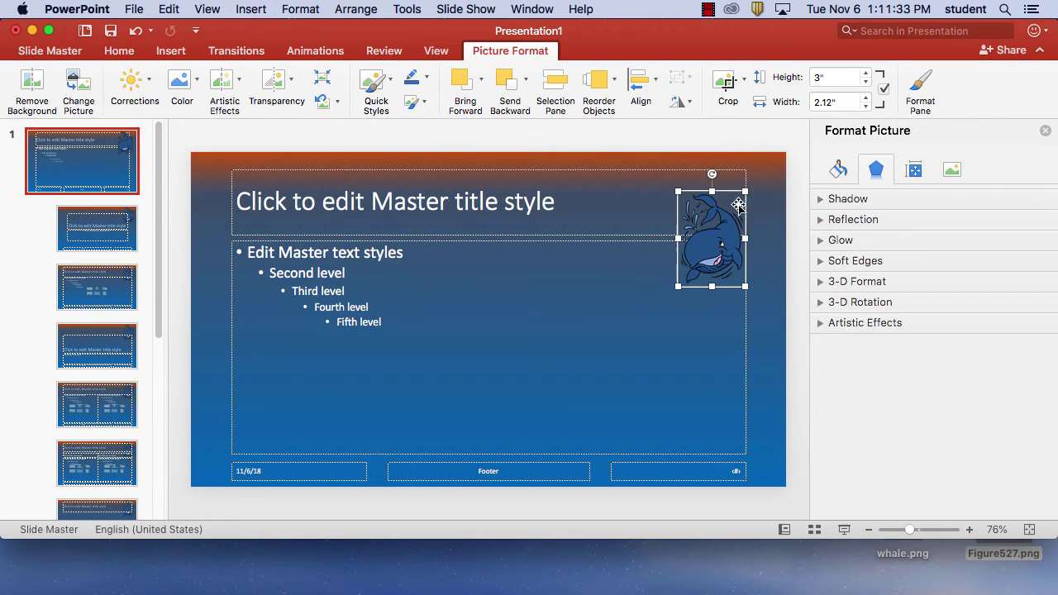
left_click_drag(715, 266, 754, 205)
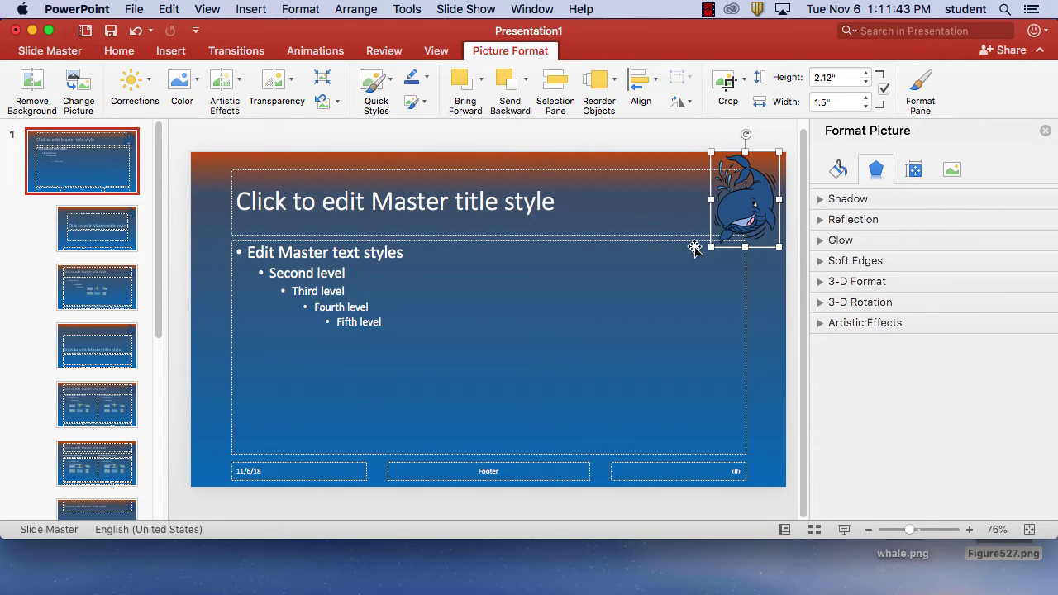
Inspect the whale picture and footer placeholder, then put the cursor in the master title.
left_click(689, 138)
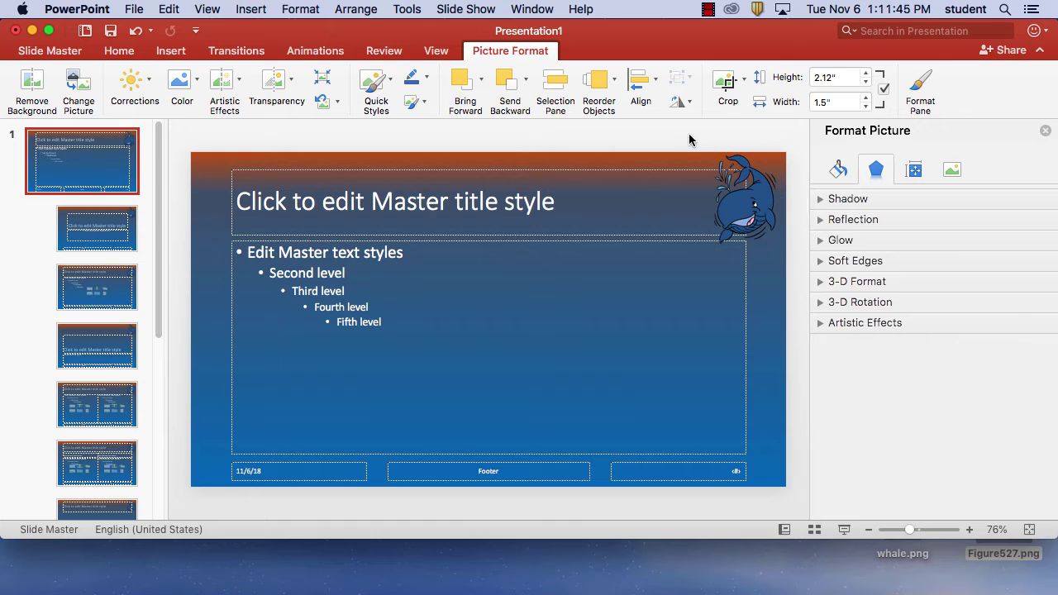
left_click(740, 216)
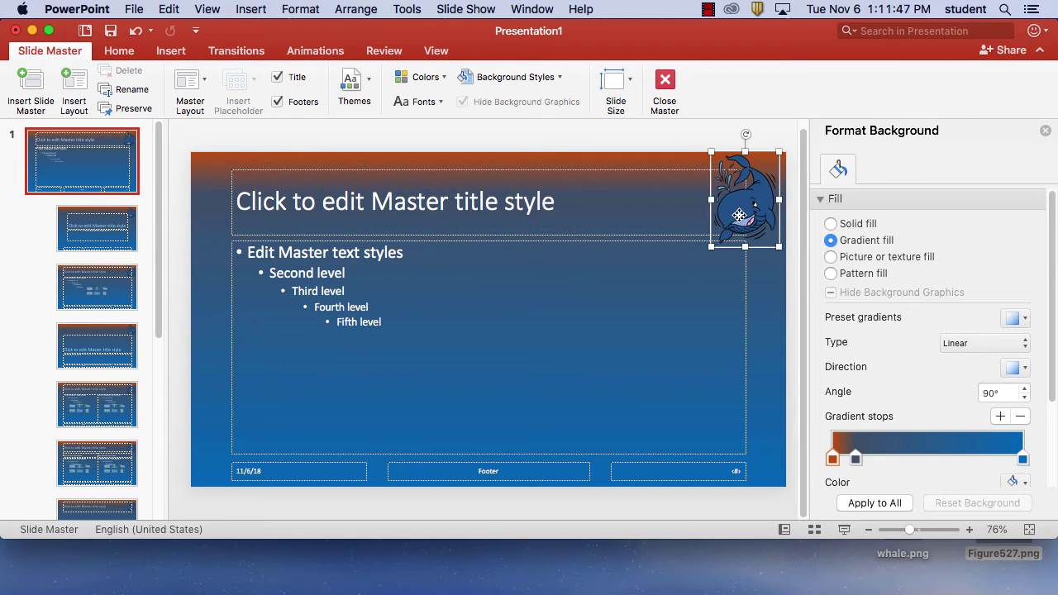
left_click(635, 136)
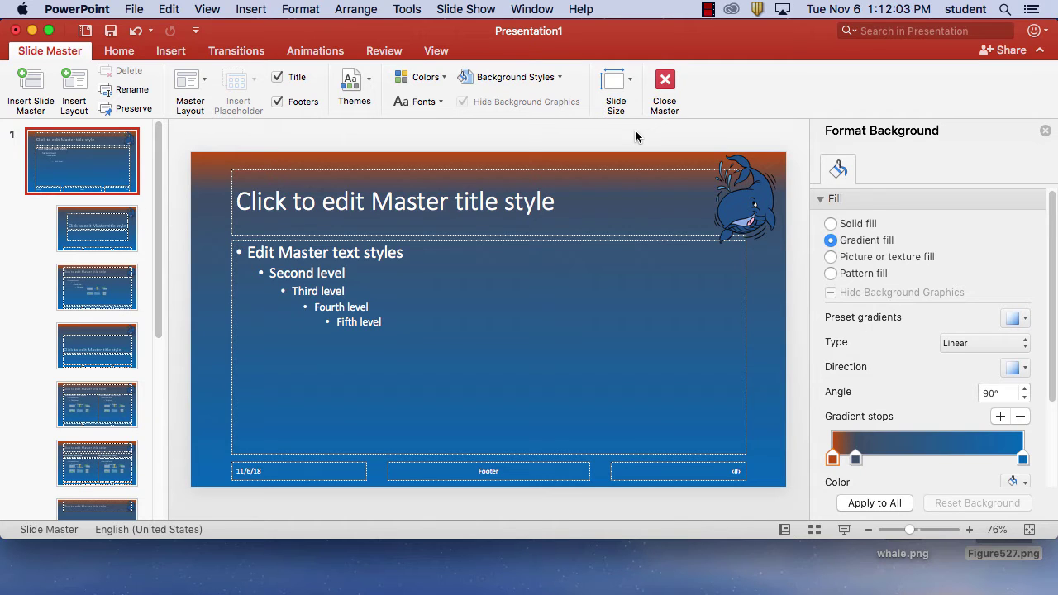
left_click(495, 471)
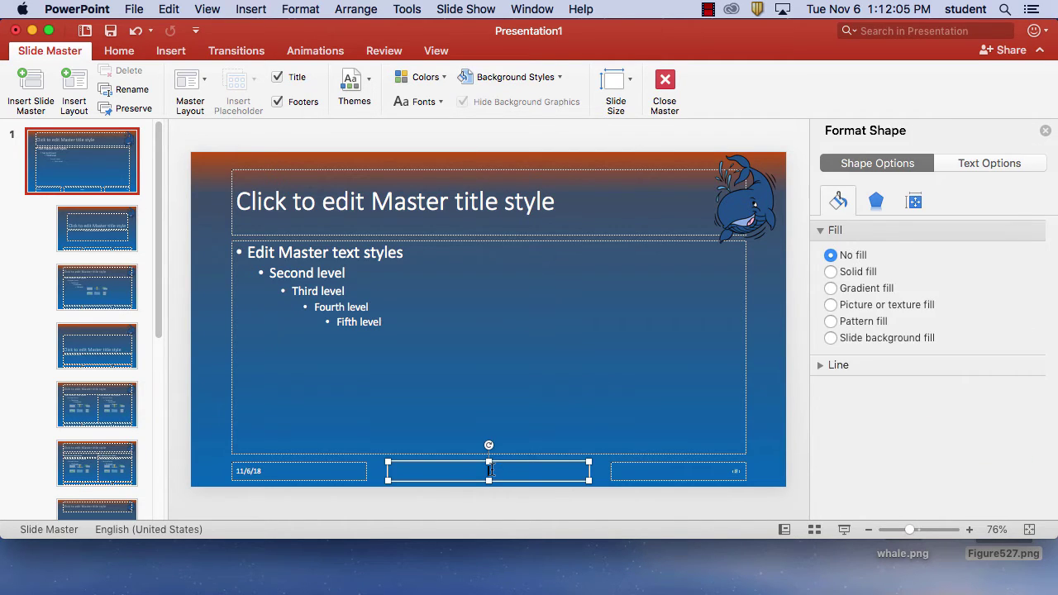
left_click(734, 498)
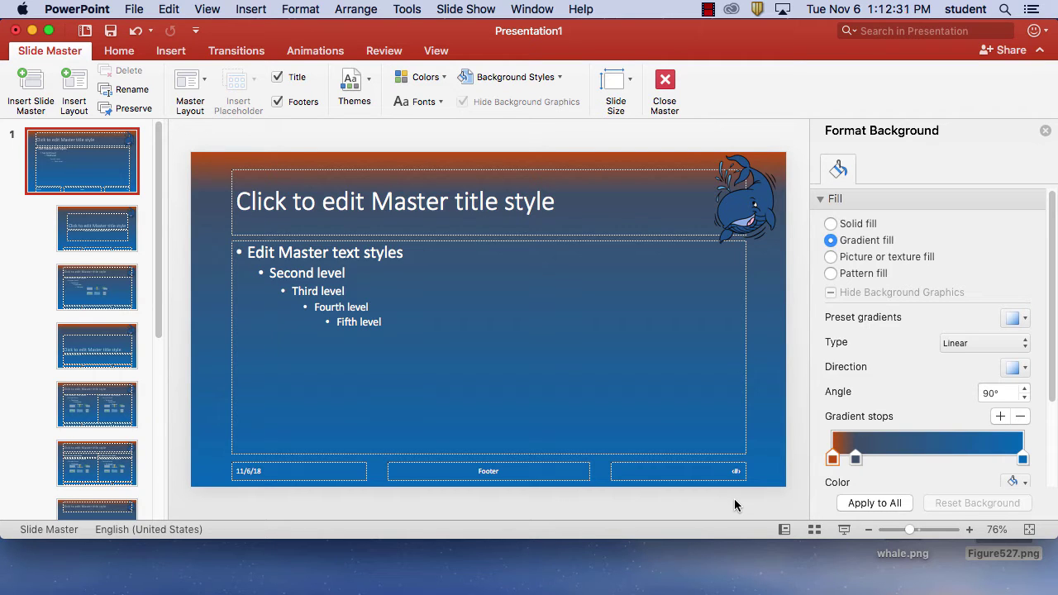
left_click(523, 211)
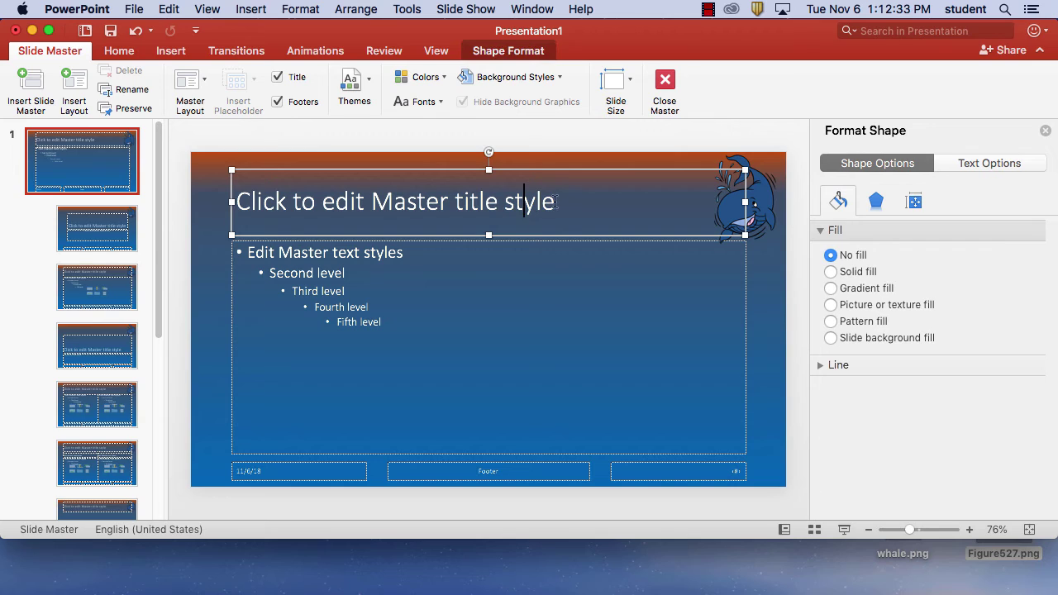
Select the title text, set the title box to No fill, and show the Text Options fill settings.
left_click_drag(557, 208, 251, 211)
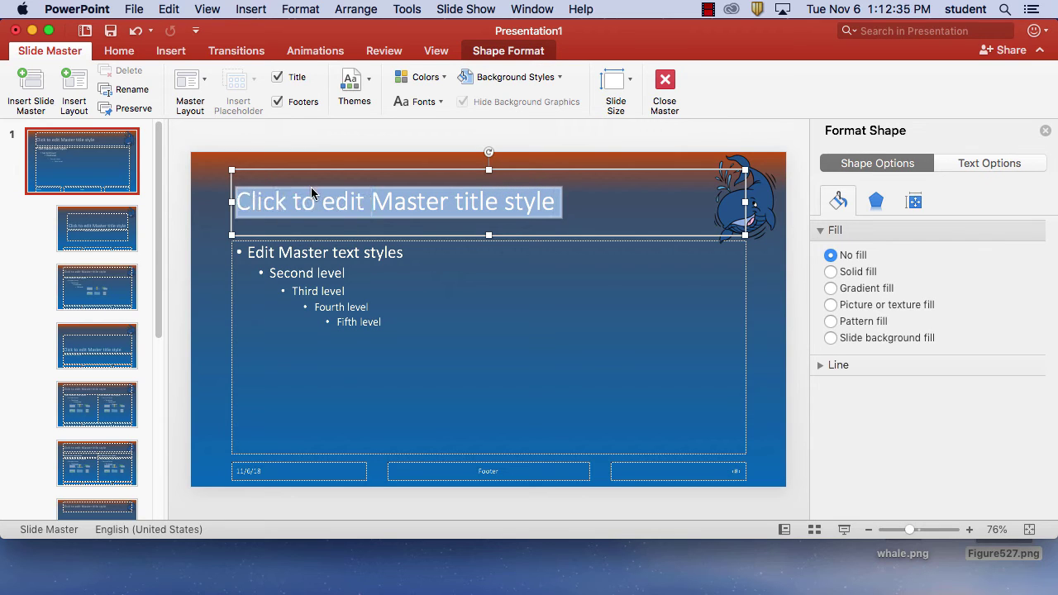
left_click(867, 275)
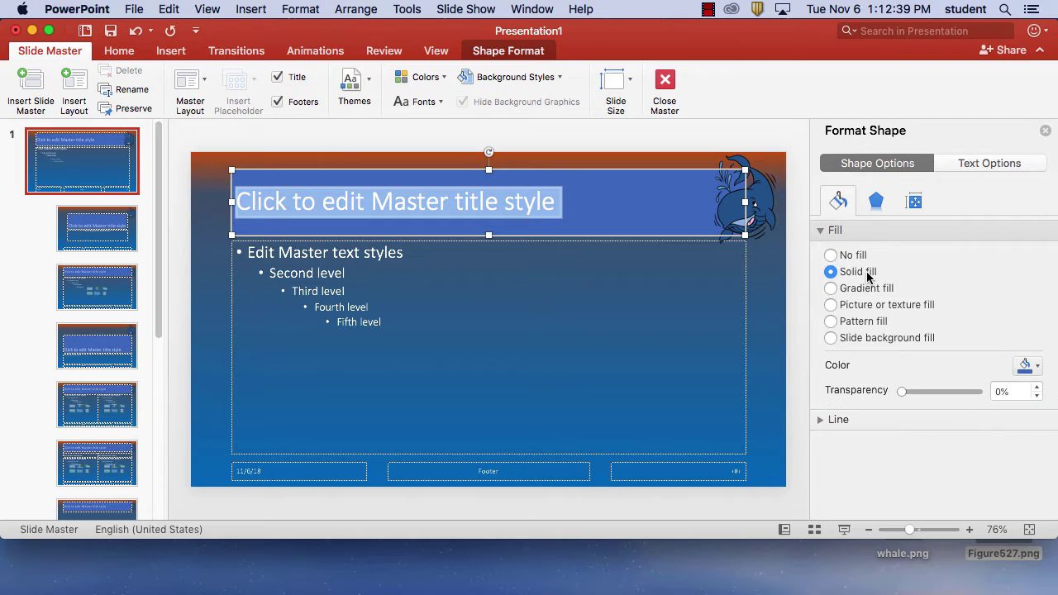
left_click(831, 256)
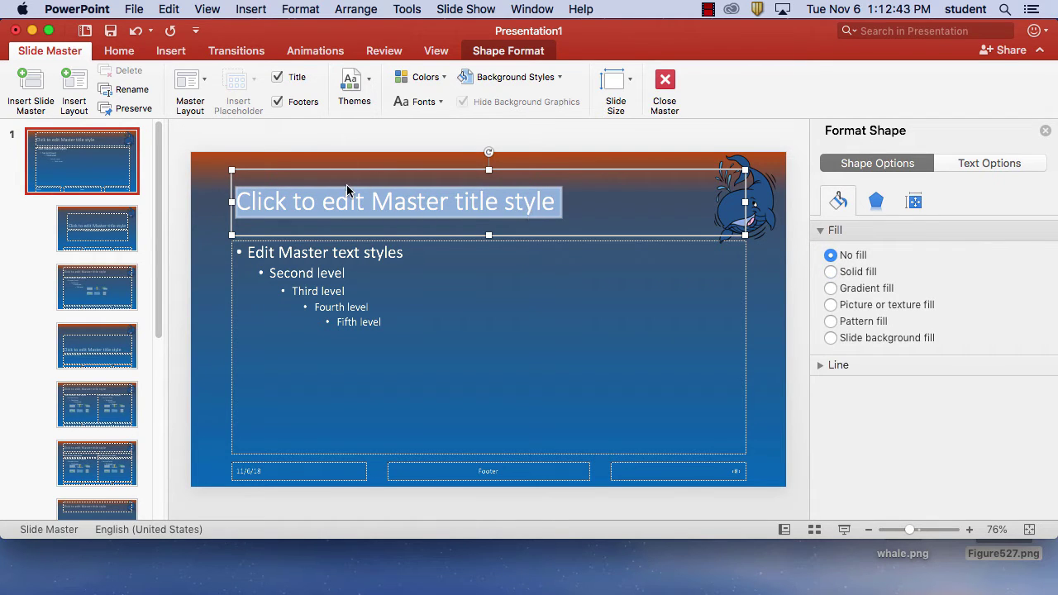
left_click(990, 163)
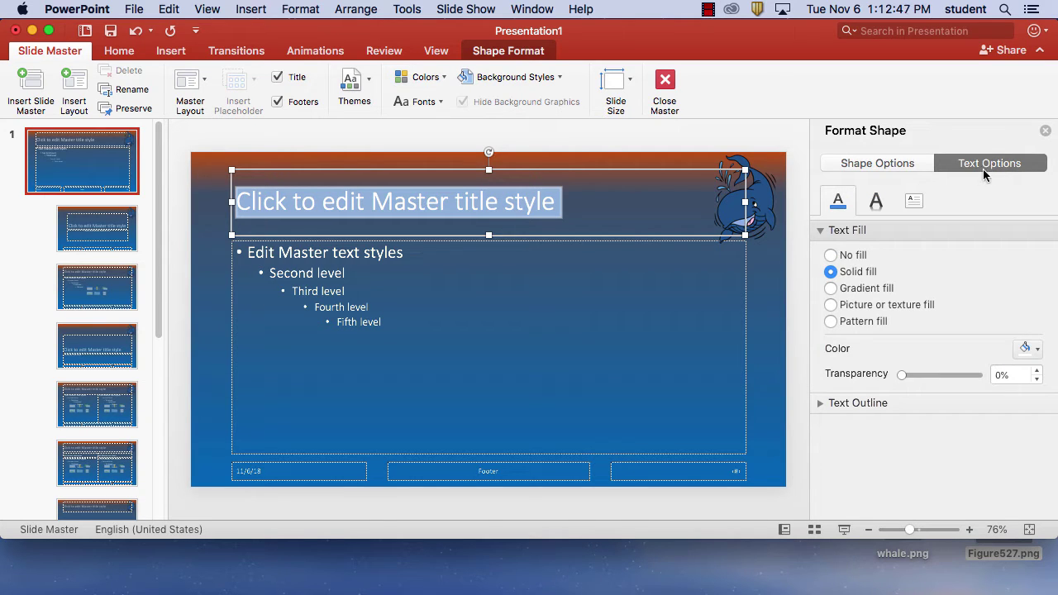
Change the master title font from Calibri Light to Franklin Gothic Heavy.
left_click(119, 52)
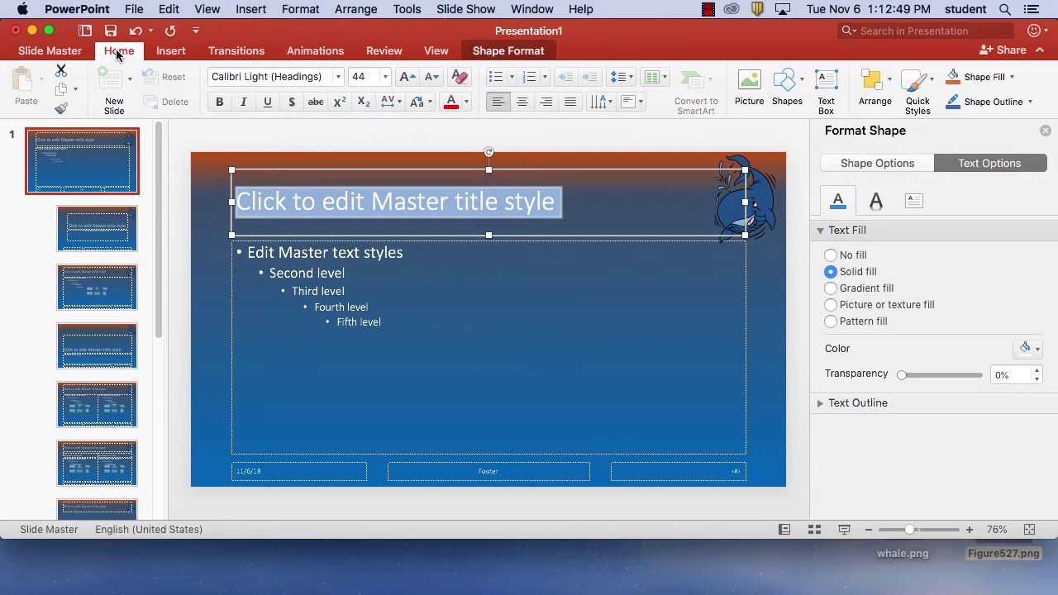
left_click(338, 76)
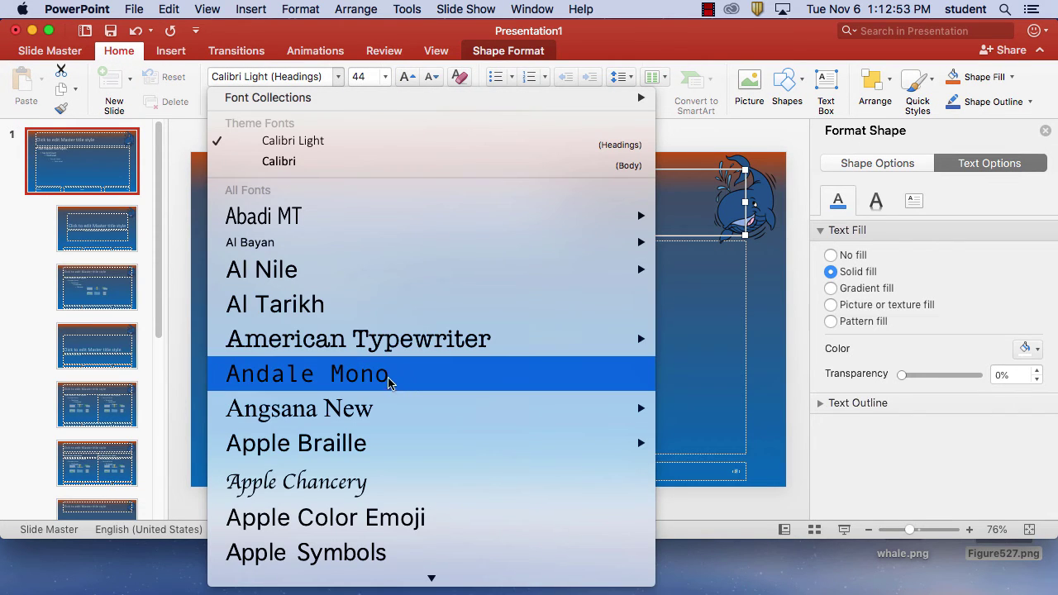
scroll(397, 409, "down", 15)
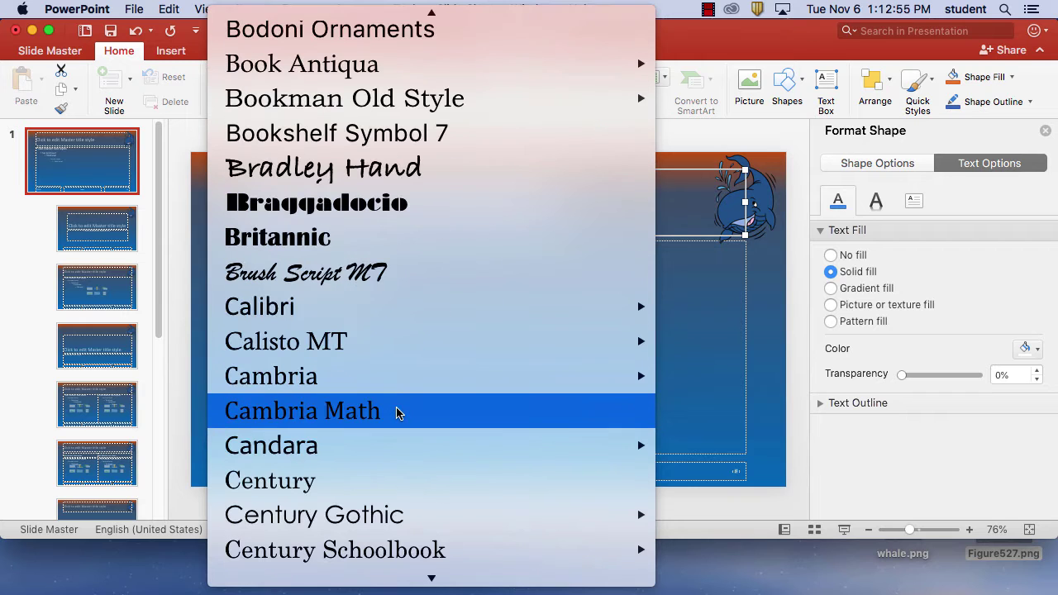
scroll(394, 372, "down", 10)
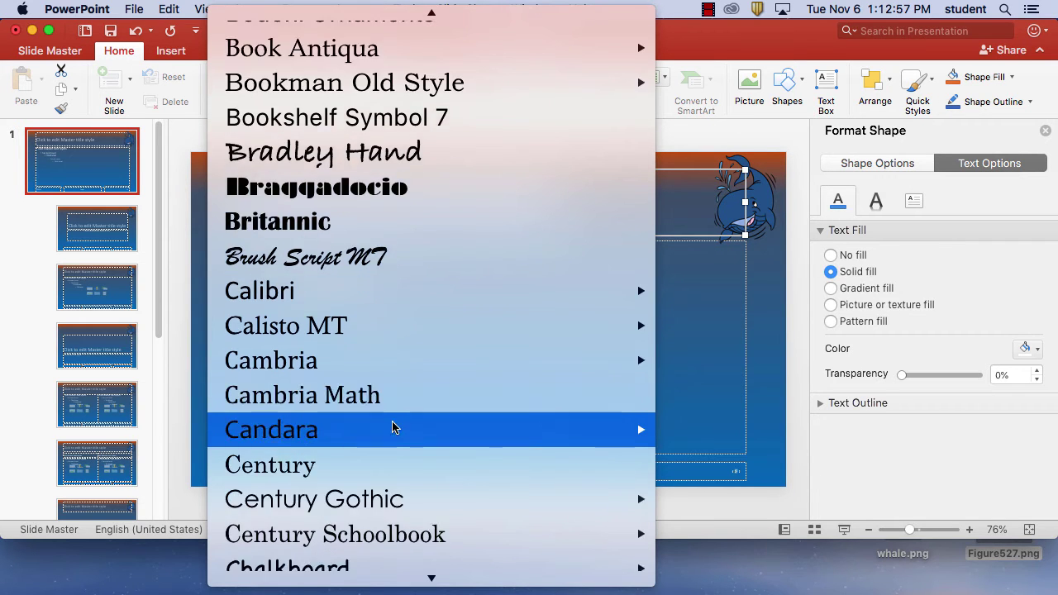
mouse_move(398, 400)
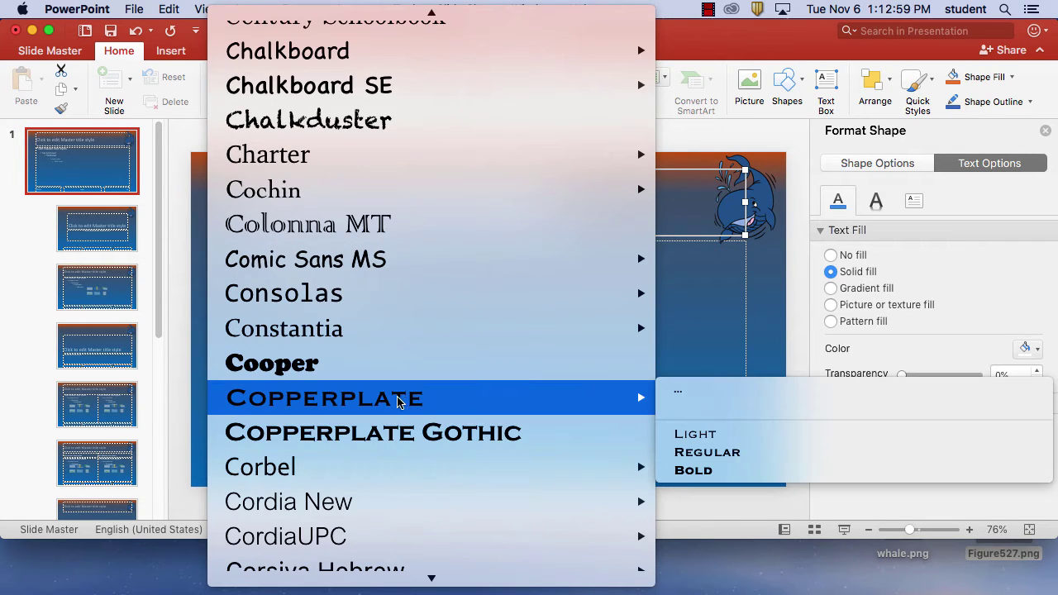
scroll(406, 467, "down", 10)
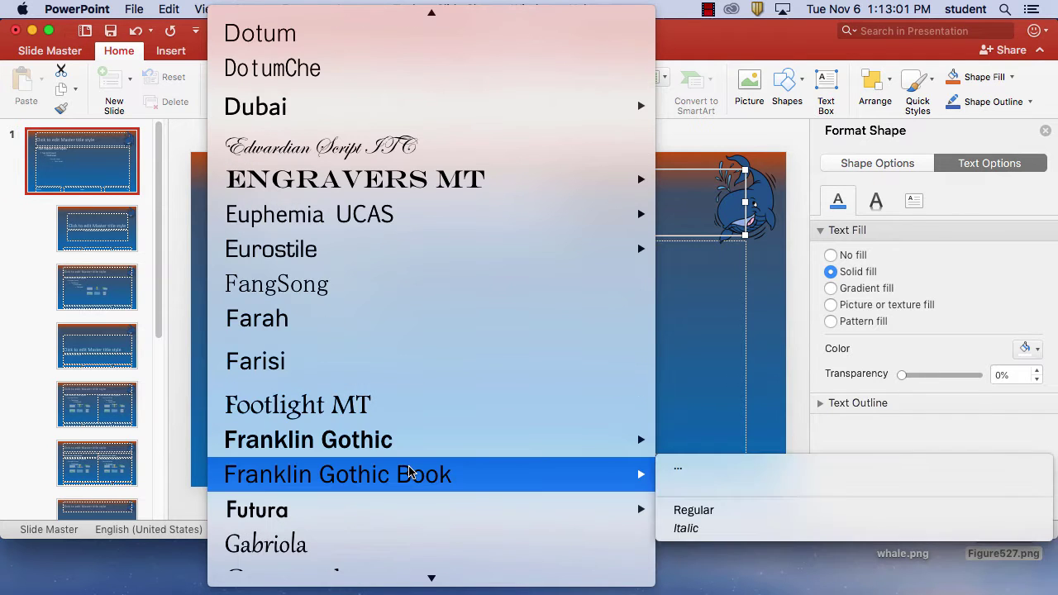
mouse_move(402, 441)
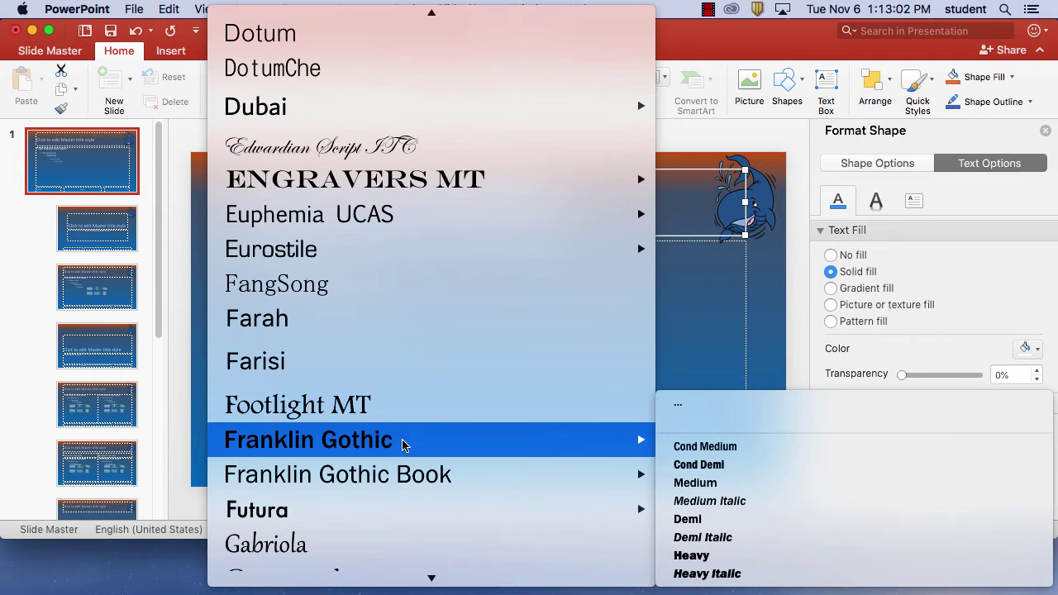
left_click(717, 555)
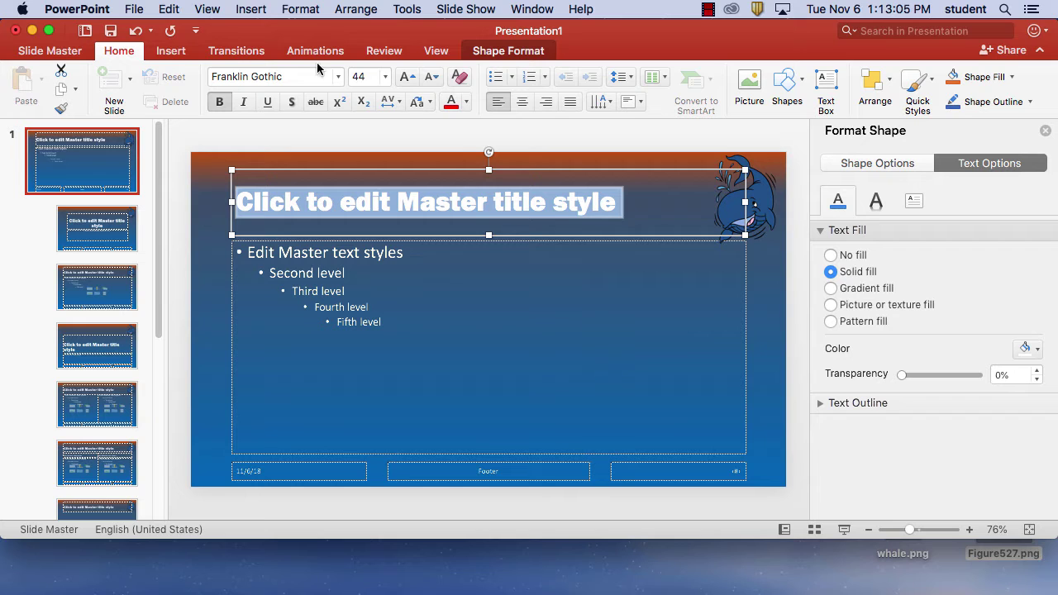
Switch the master title font from Franklin Gothic to Marker Felt.
left_click(338, 77)
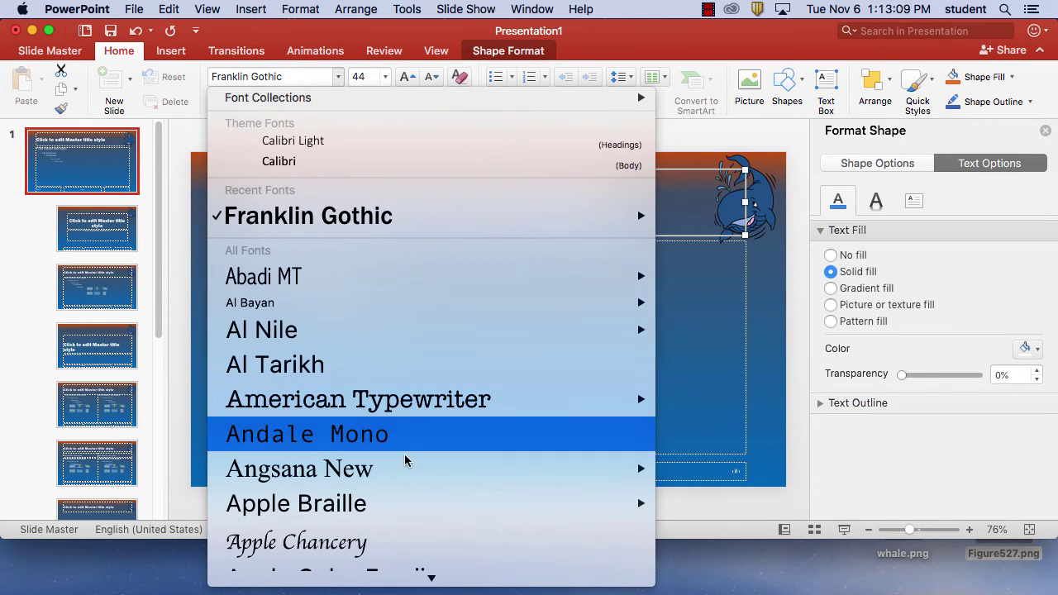
scroll(404, 450, "down", 2)
scroll(404, 442, "down", 20)
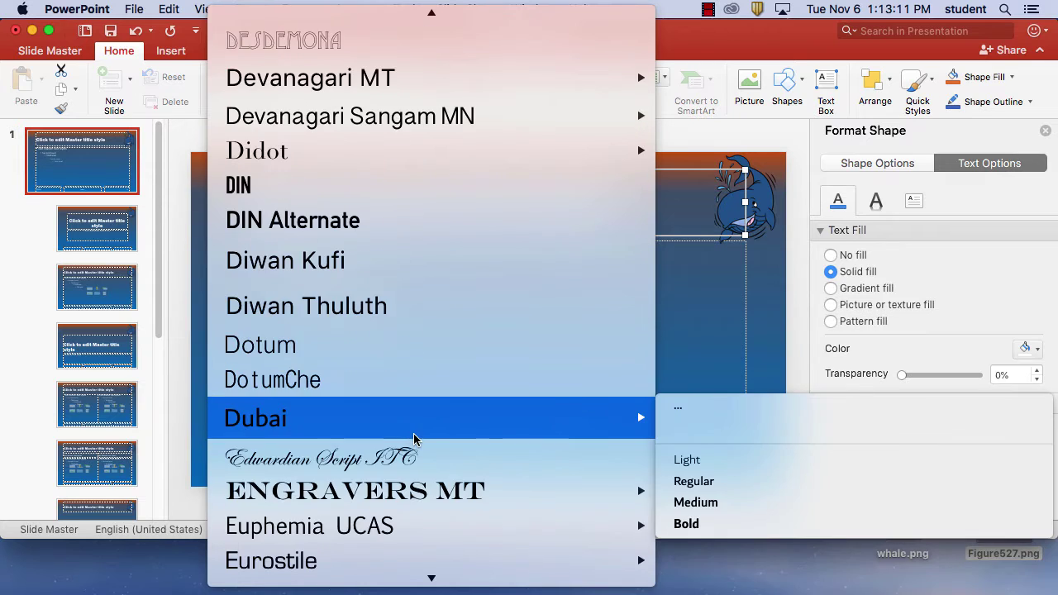
scroll(416, 436, "down", 20)
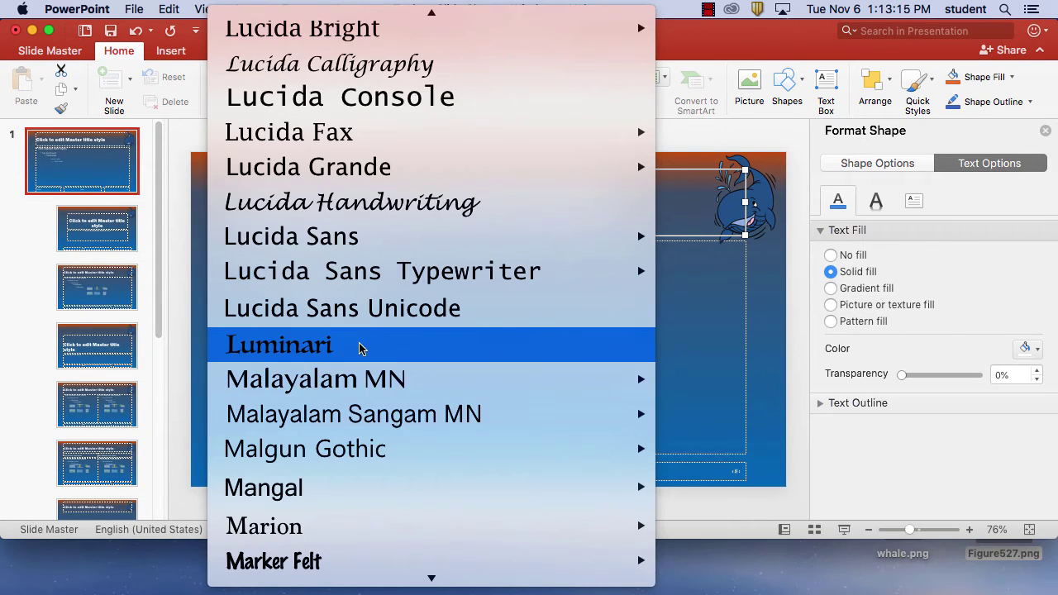
scroll(388, 449, "down", 10)
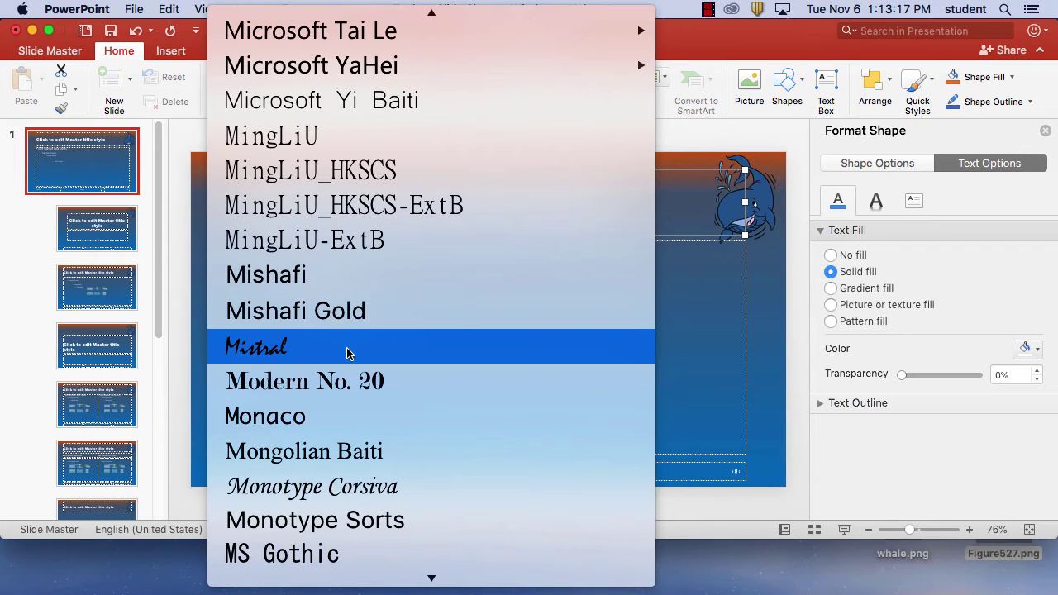
scroll(337, 413, "up", 8)
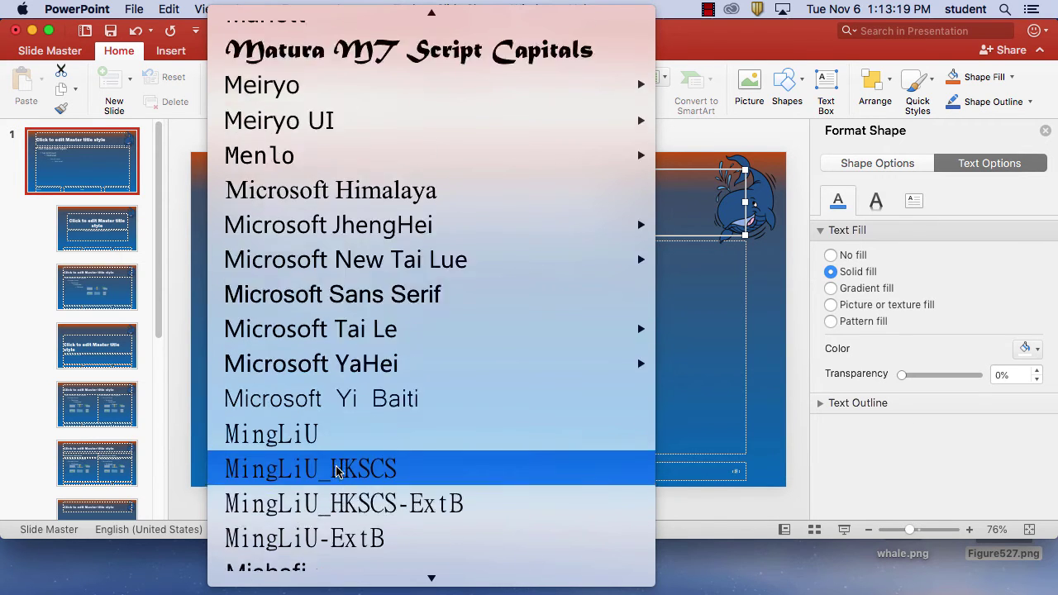
scroll(326, 413, "up", 8)
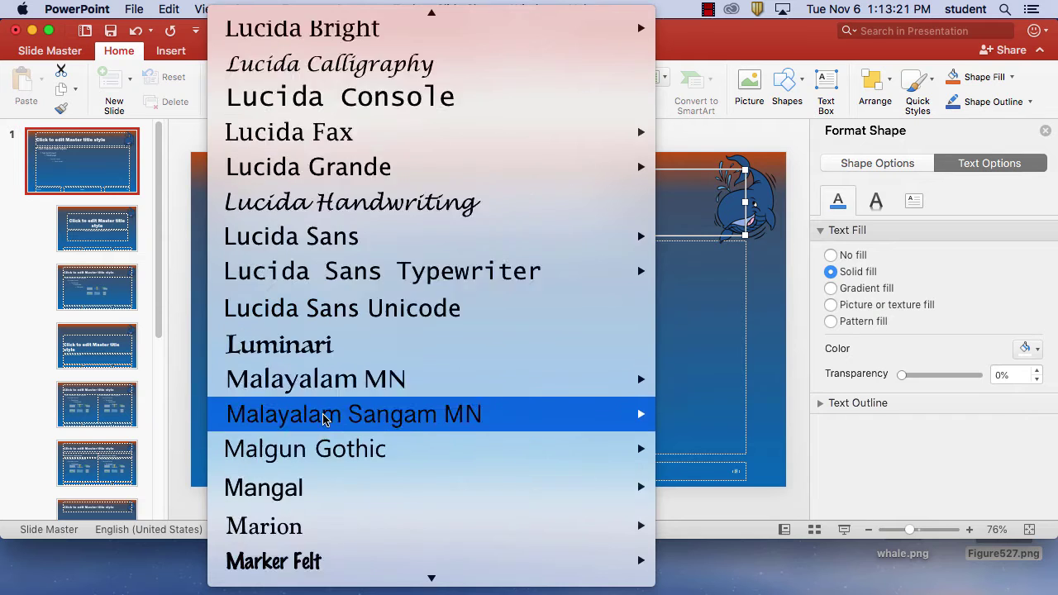
scroll(347, 487, "down", 3)
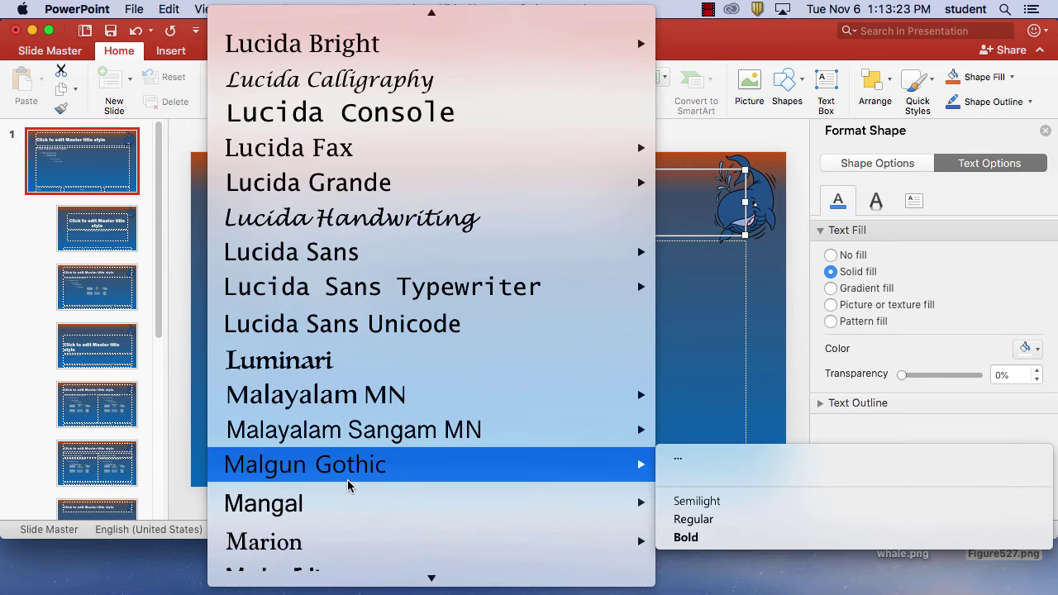
scroll(322, 240, "down", 2)
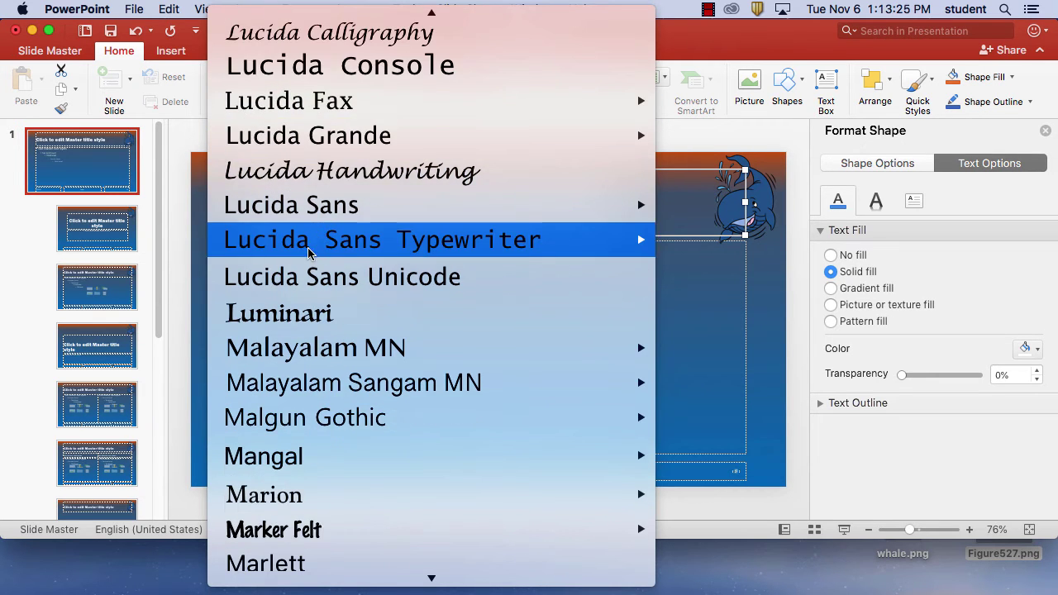
scroll(306, 314, "down", 5)
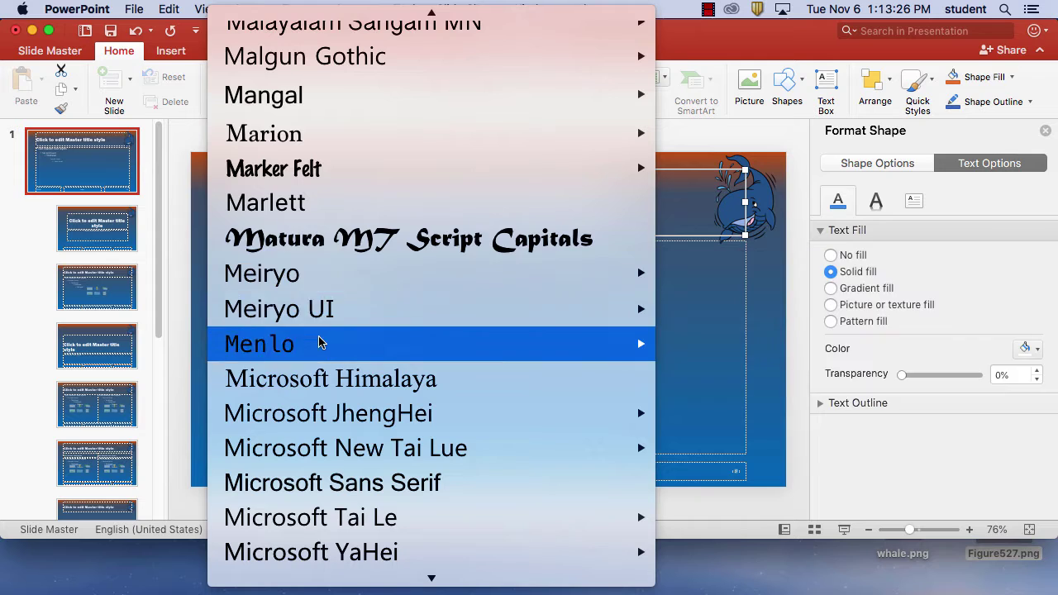
left_click(306, 168)
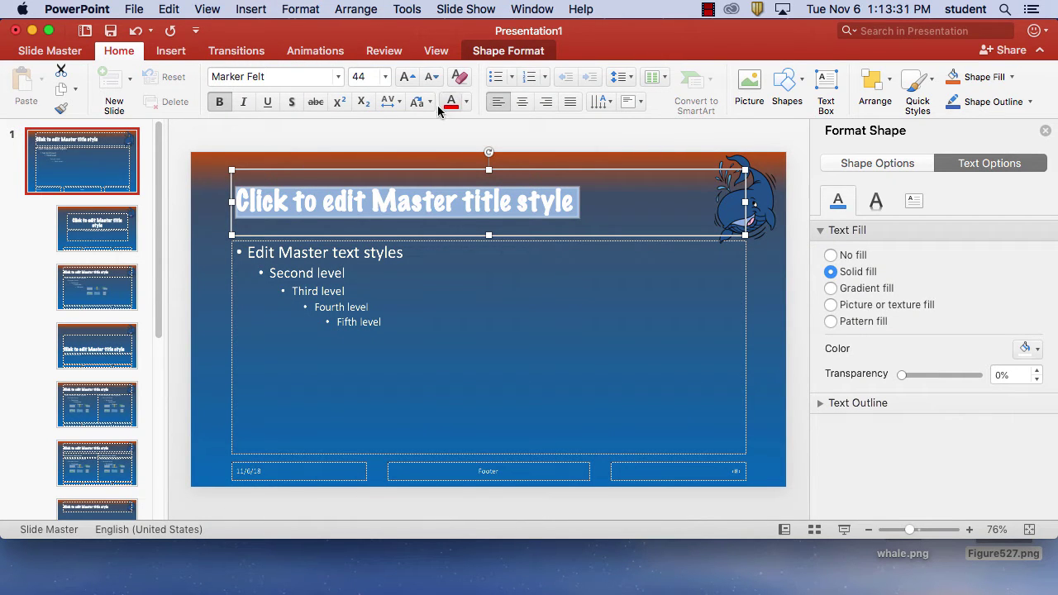
Color the master title text with the light gold theme swatch.
left_click(467, 102)
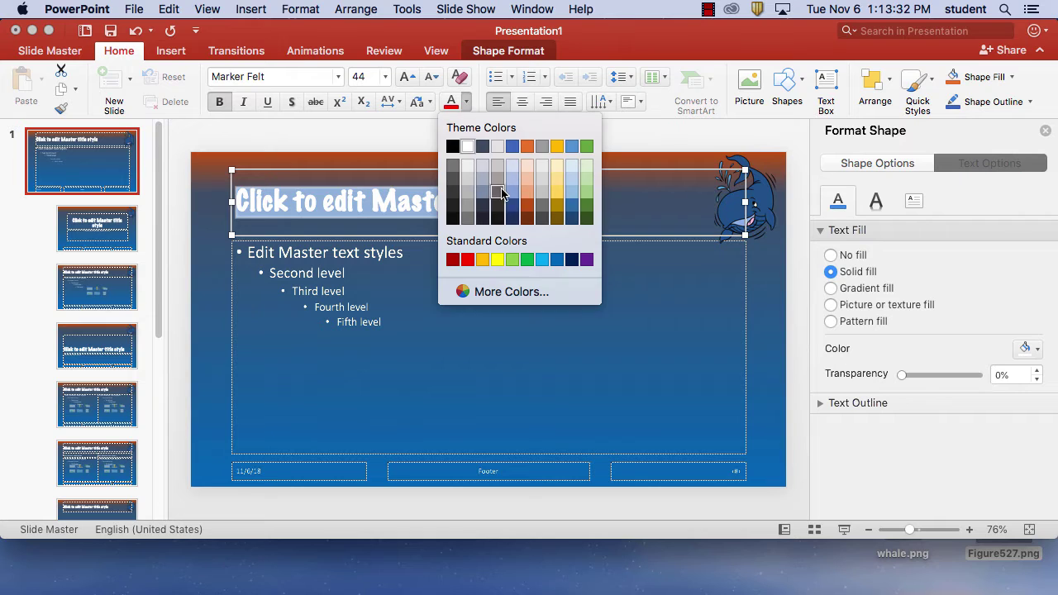
left_click(556, 172)
left_click(617, 202)
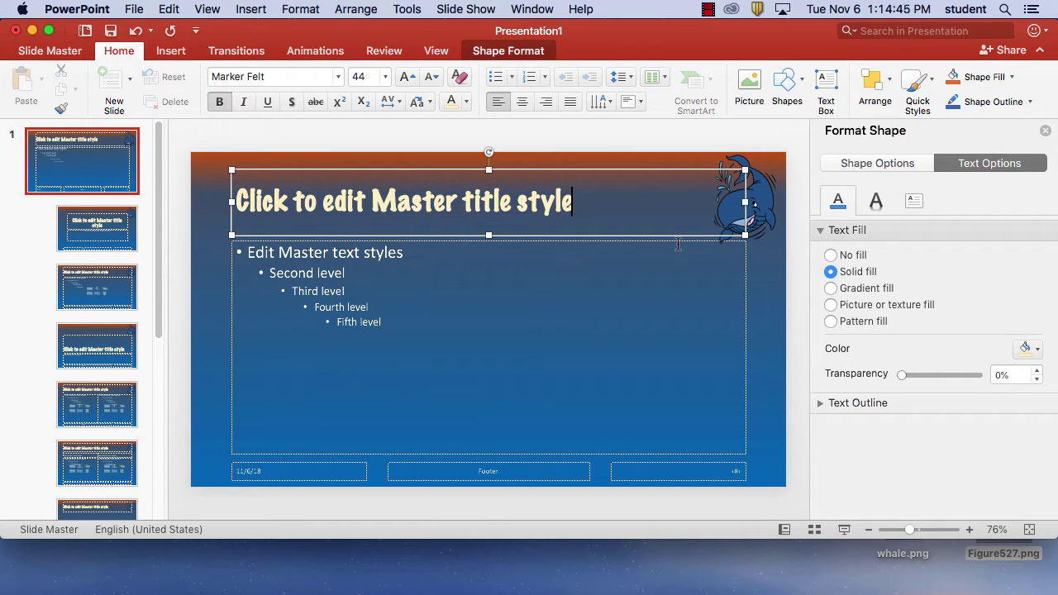
Type a © notice with the author's name into the master's centre footer and zoom in on it.
left_click(499, 471)
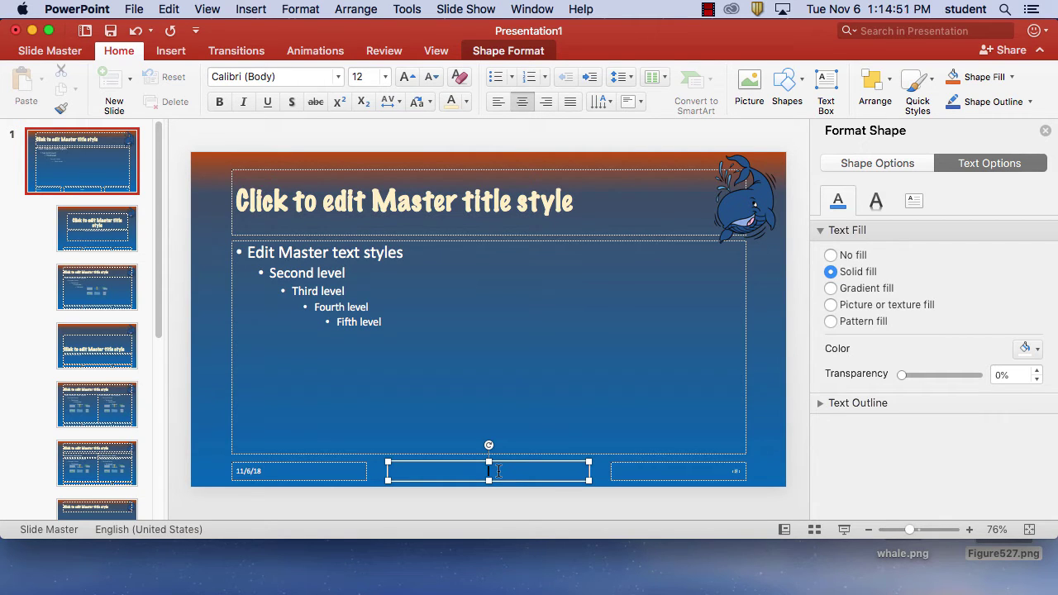
type("© Jeff Rascov")
left_click_drag(909, 529, 940, 523)
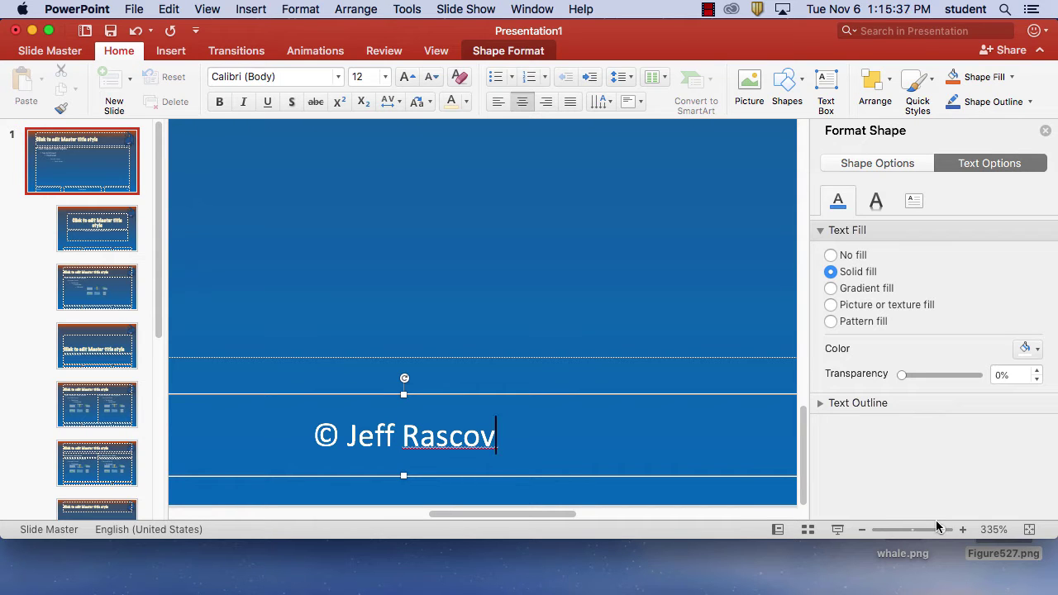
Zoom back out to about 96% and scroll until the full slide master and its footers show.
scroll(935, 520, "down", 1)
scroll(935, 522, "down", 8)
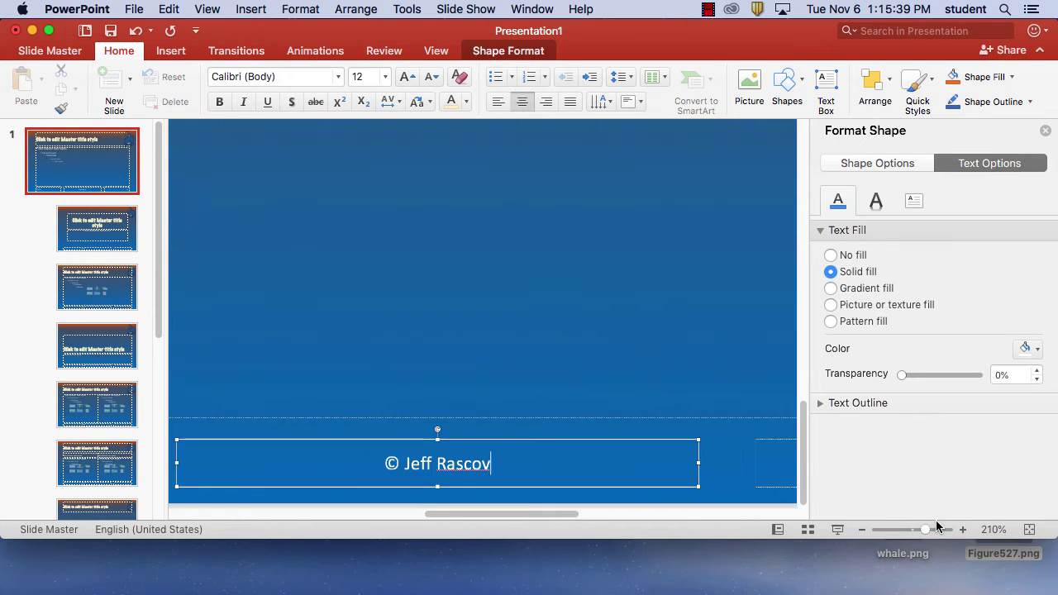
left_click_drag(925, 533, 912, 535)
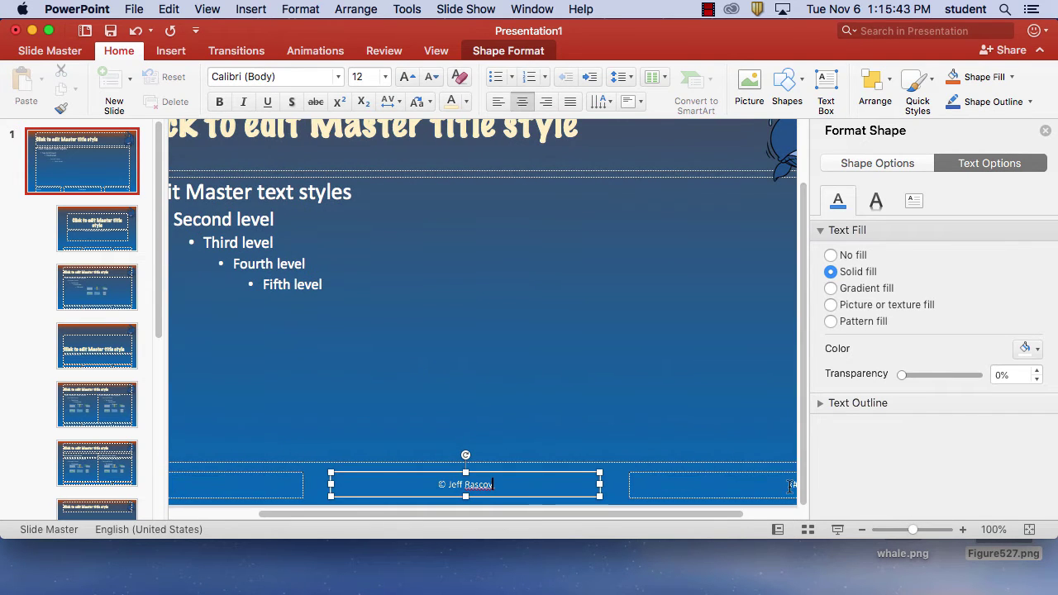
left_click(790, 485)
left_click_drag(913, 533, 910, 533)
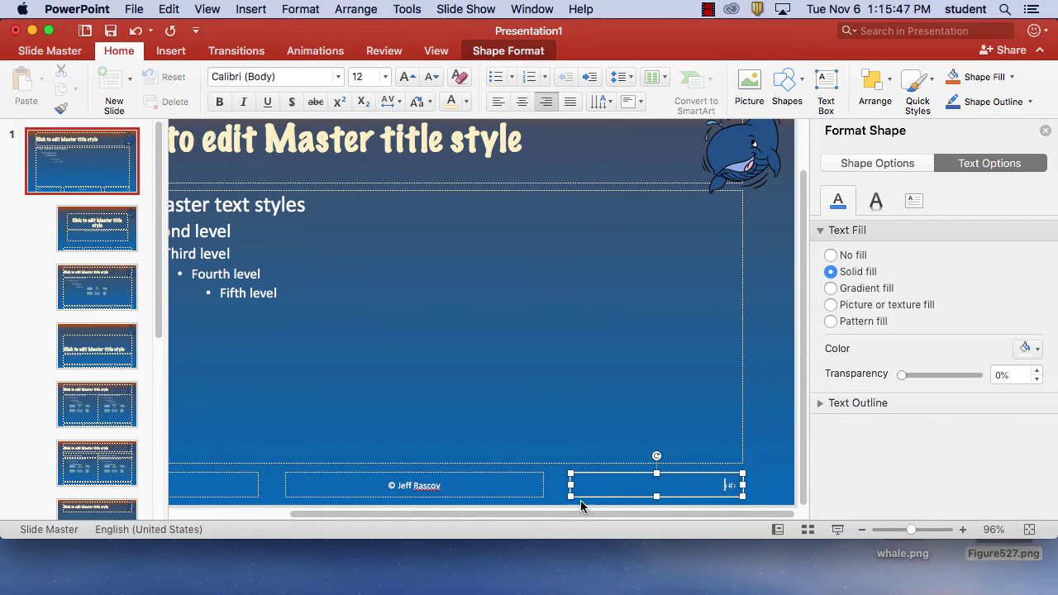
left_click_drag(523, 518, 368, 515)
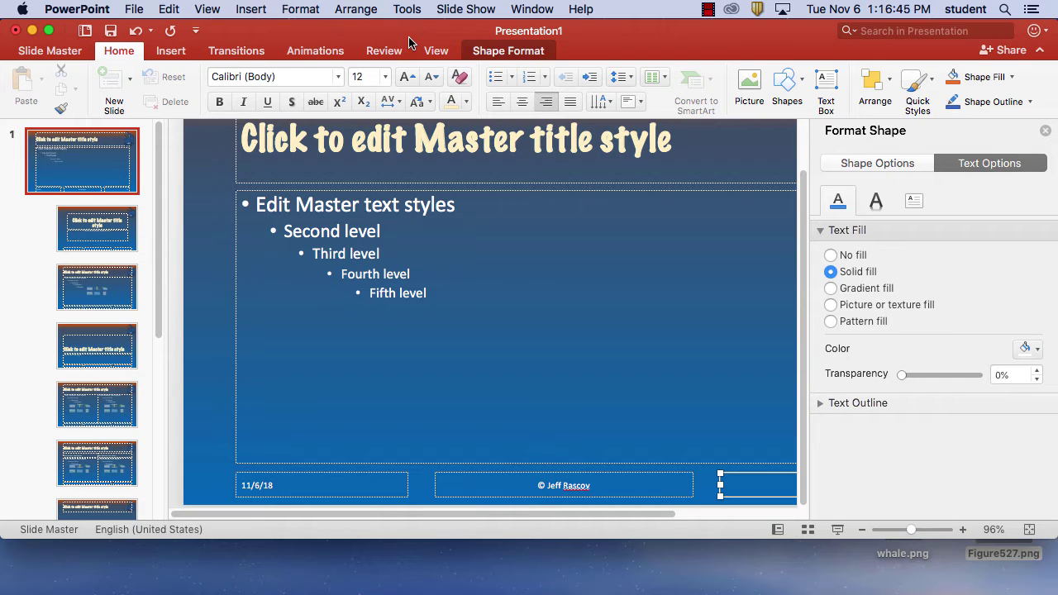
Return to Slide Master view from the View tab and bring up the Slide Master ribbon commands.
left_click(435, 53)
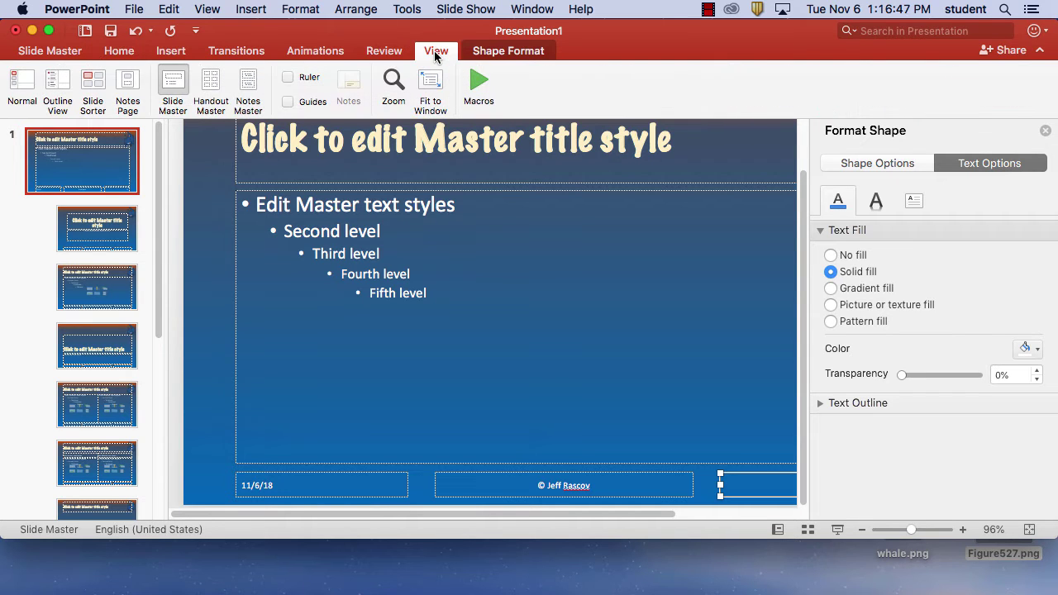
left_click(527, 52)
left_click(437, 51)
left_click(172, 86)
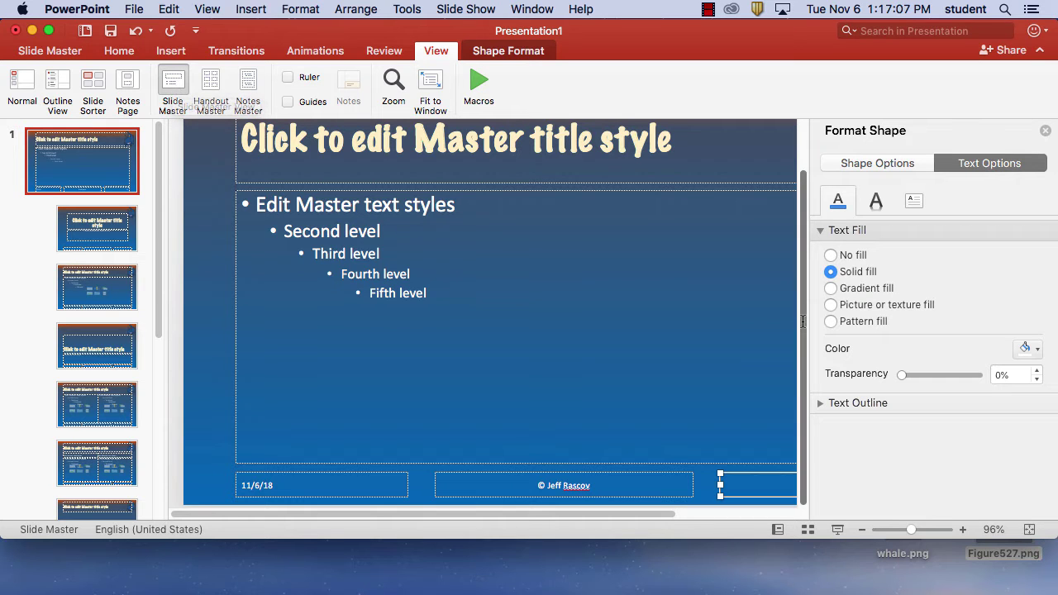
mouse_move(587, 510)
left_mouse_down()
mouse_move(685, 514)
mouse_move(605, 511)
left_mouse_up()
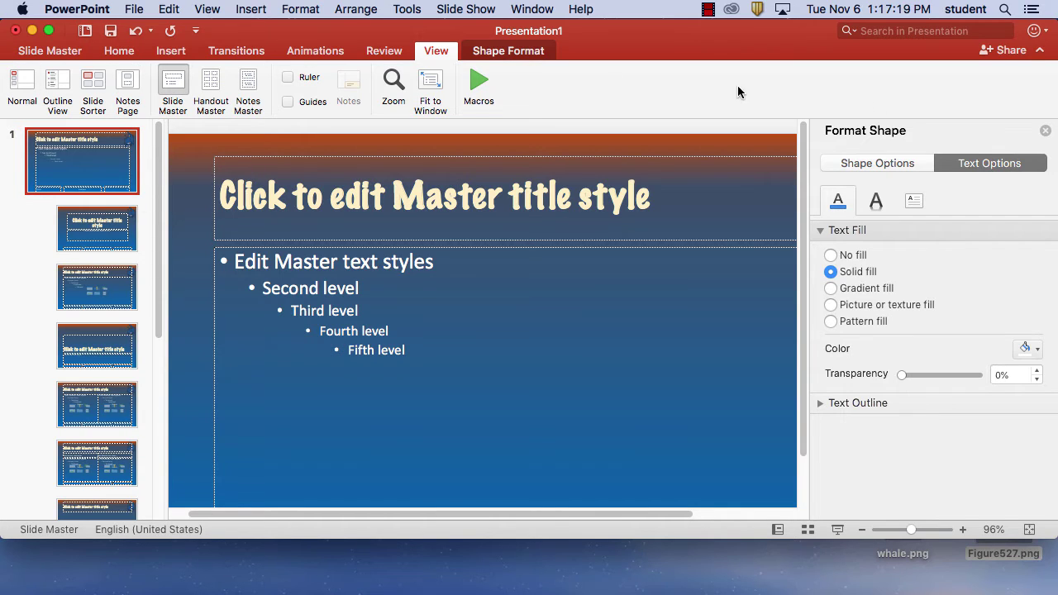
left_click(55, 57)
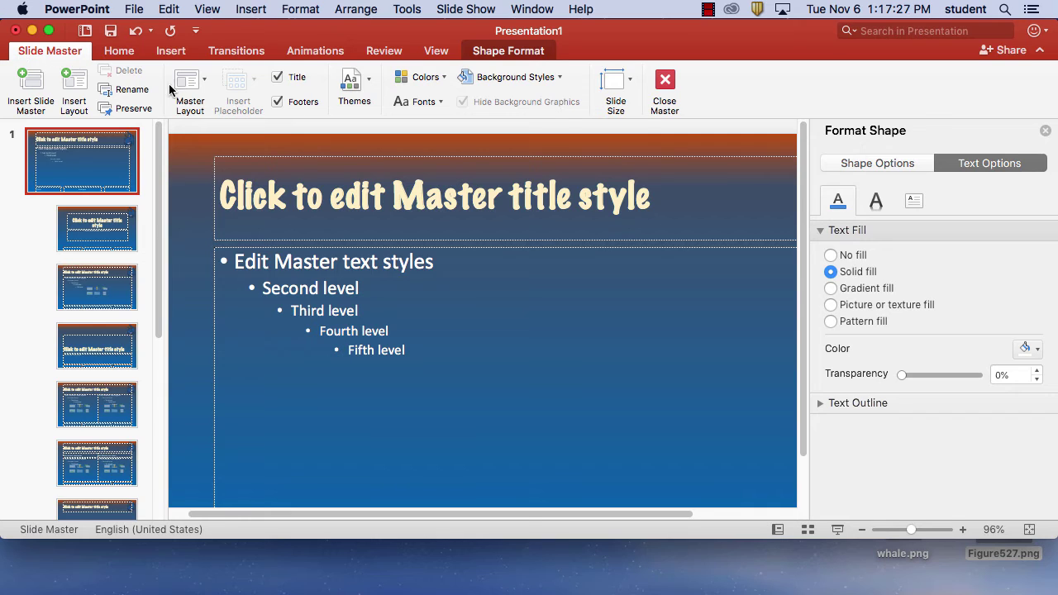
Close Master view and title slide 1 'The Pacific Ocean'.
left_click(665, 84)
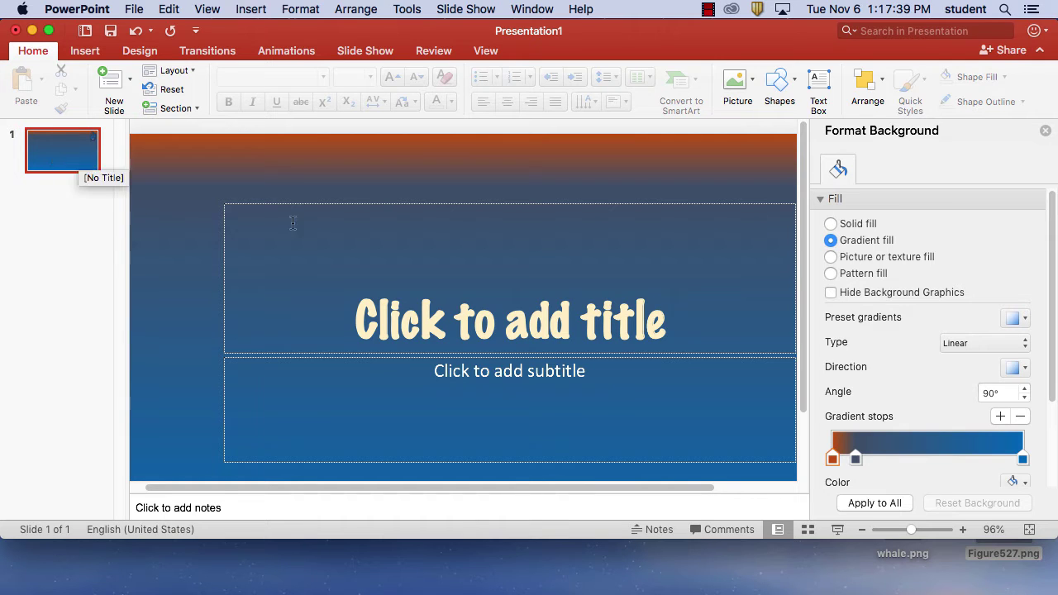
left_click_drag(679, 494, 722, 493)
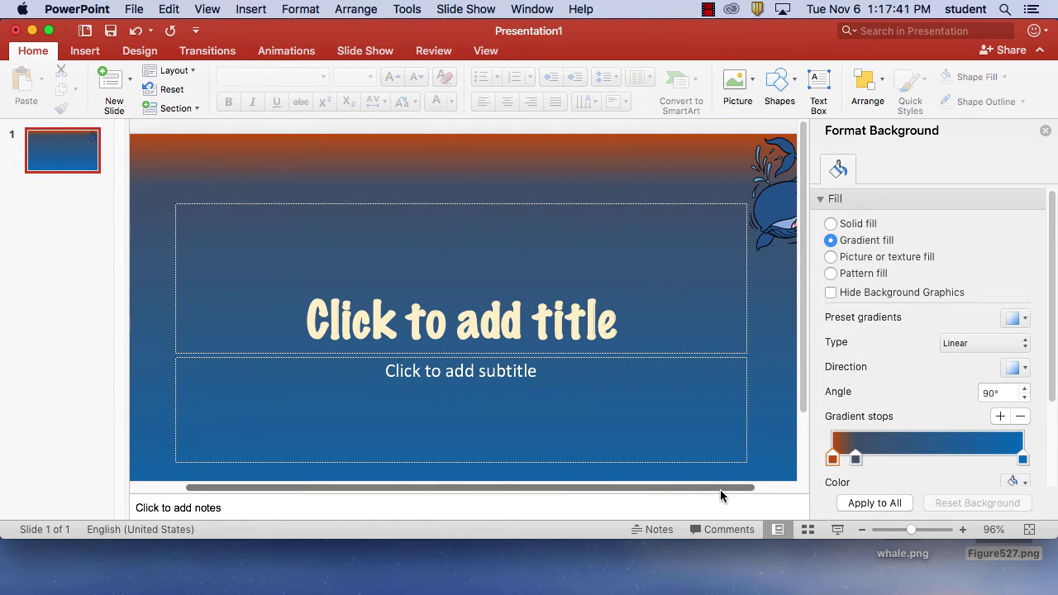
left_click(437, 315)
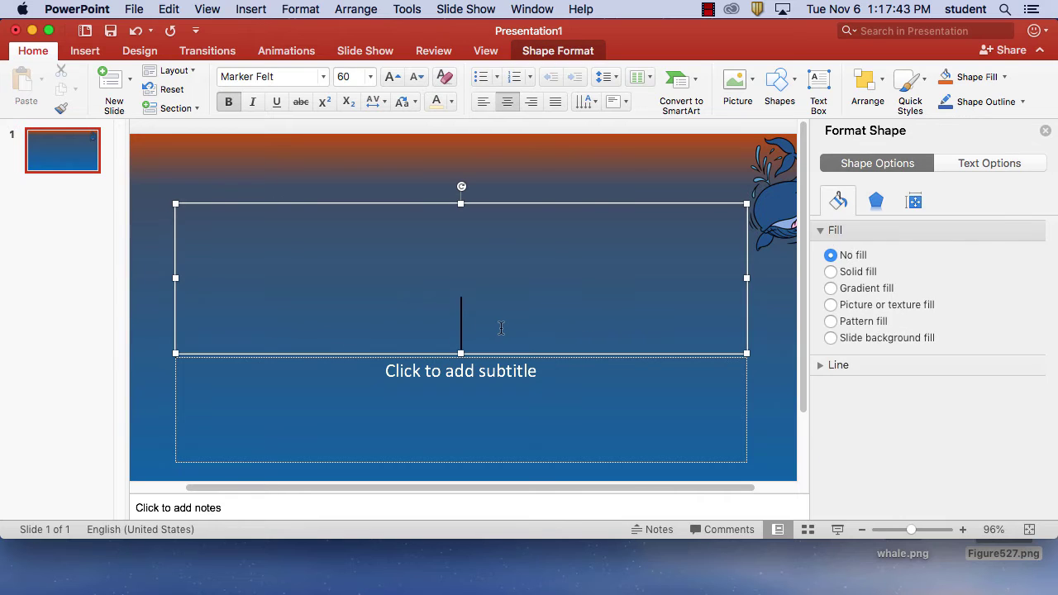
type("The ")
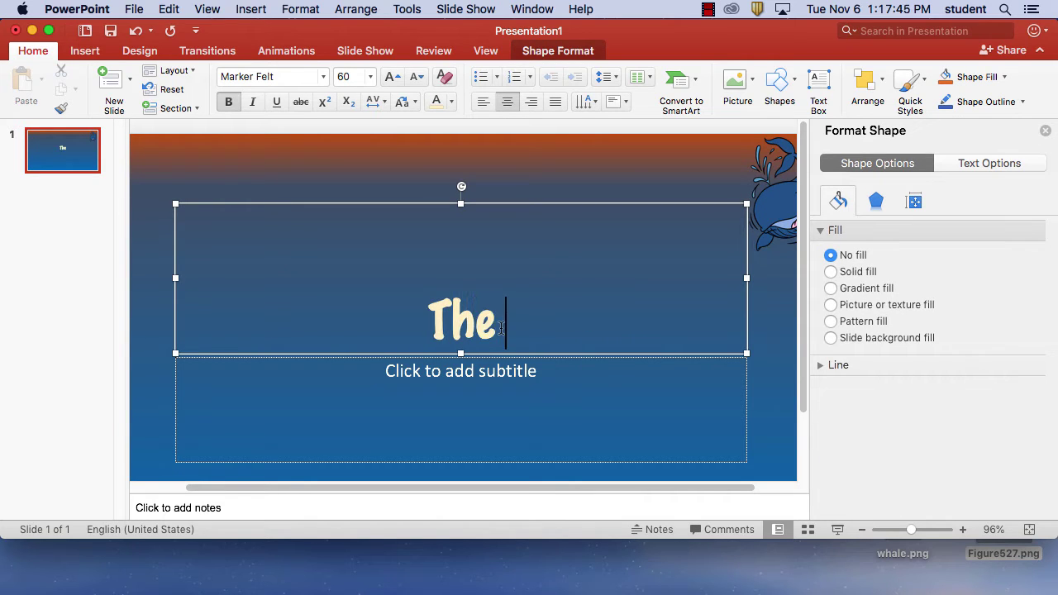
type("Pac")
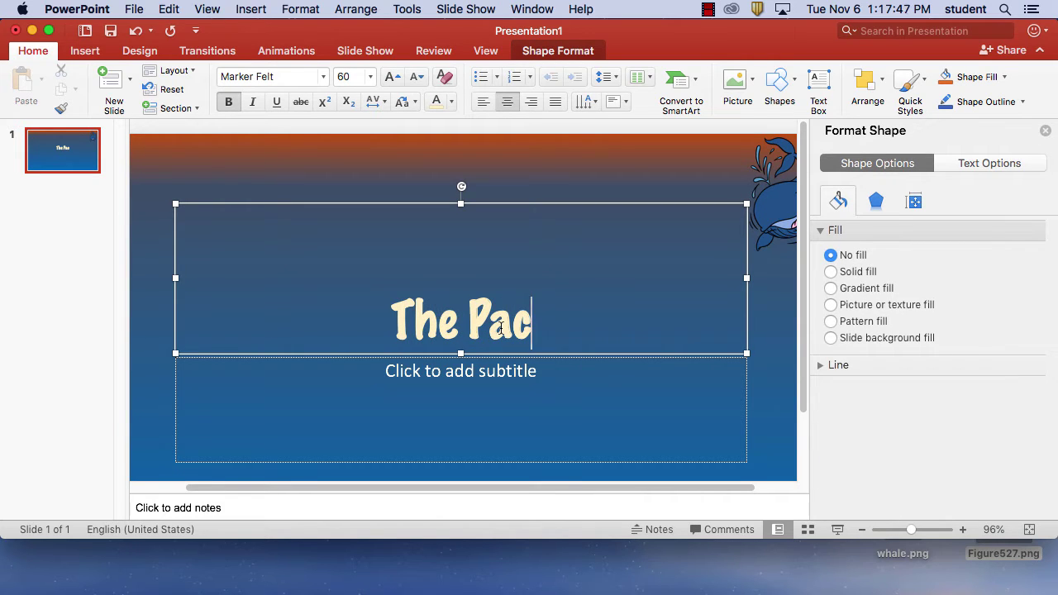
type("ific ")
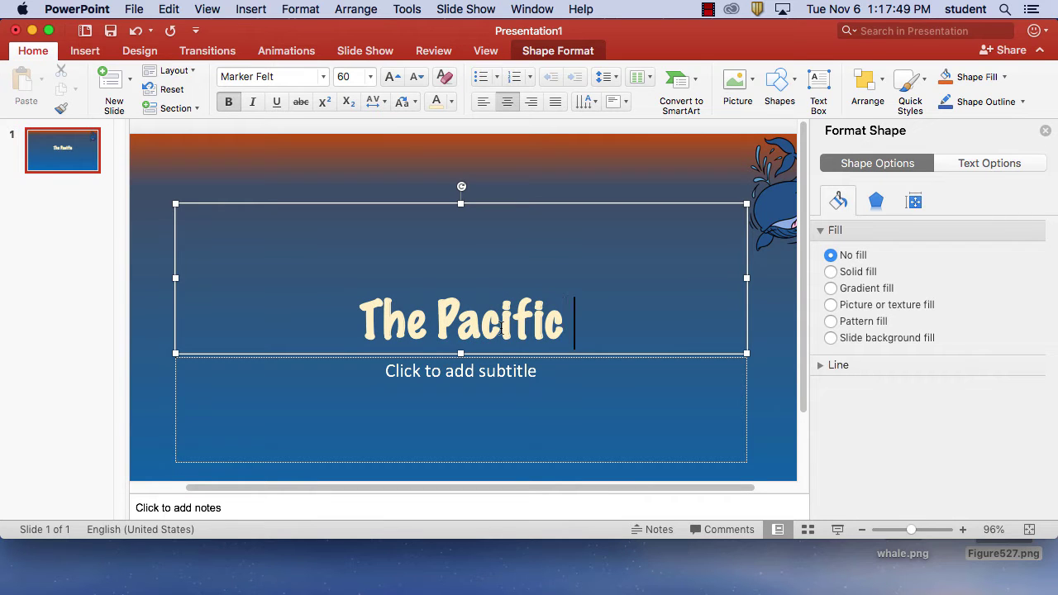
type("Ocean")
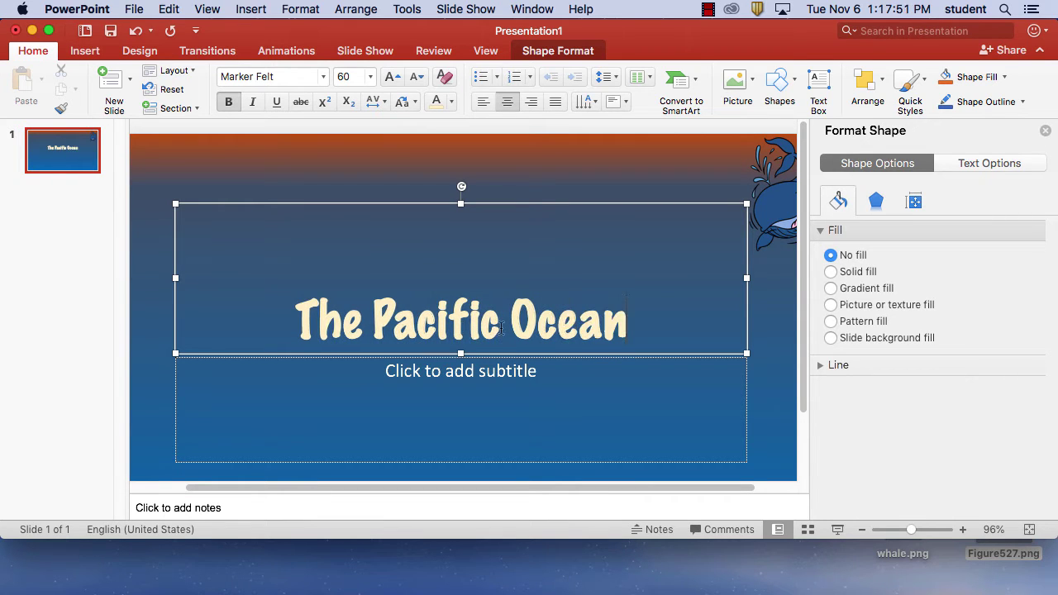
Add a 'By' subtitle byline with the author's name and zoom out to view the slide.
left_click(512, 370)
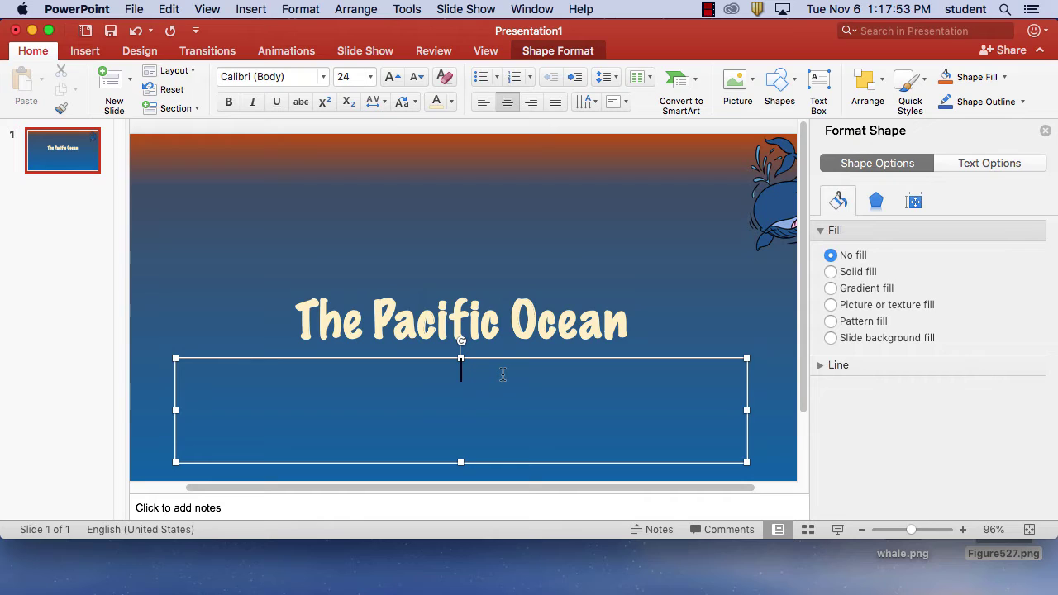
type("By Jeff Rascov")
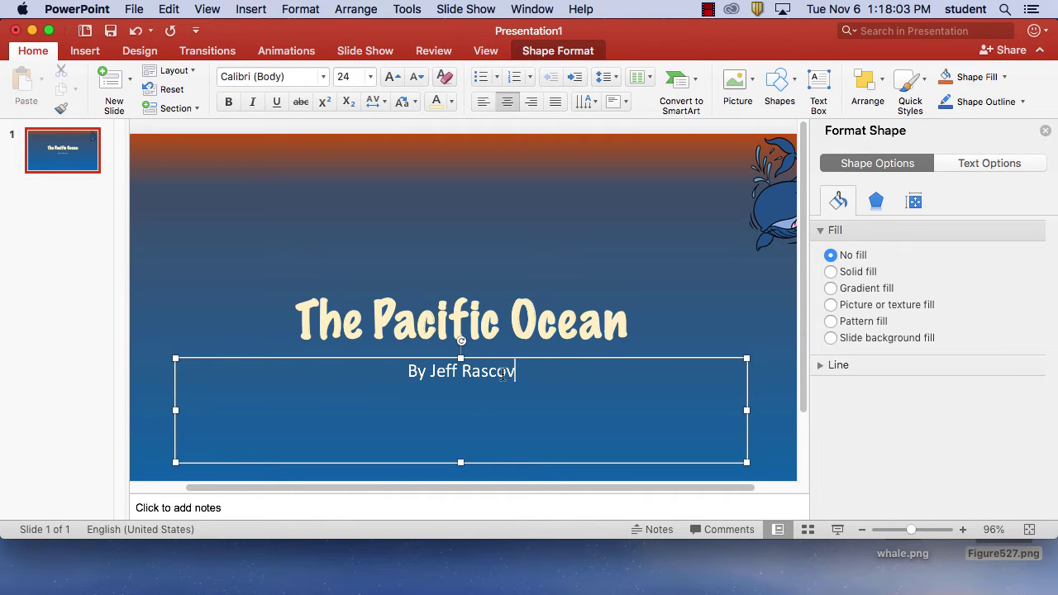
left_click_drag(911, 529, 900, 535)
left_click(750, 430)
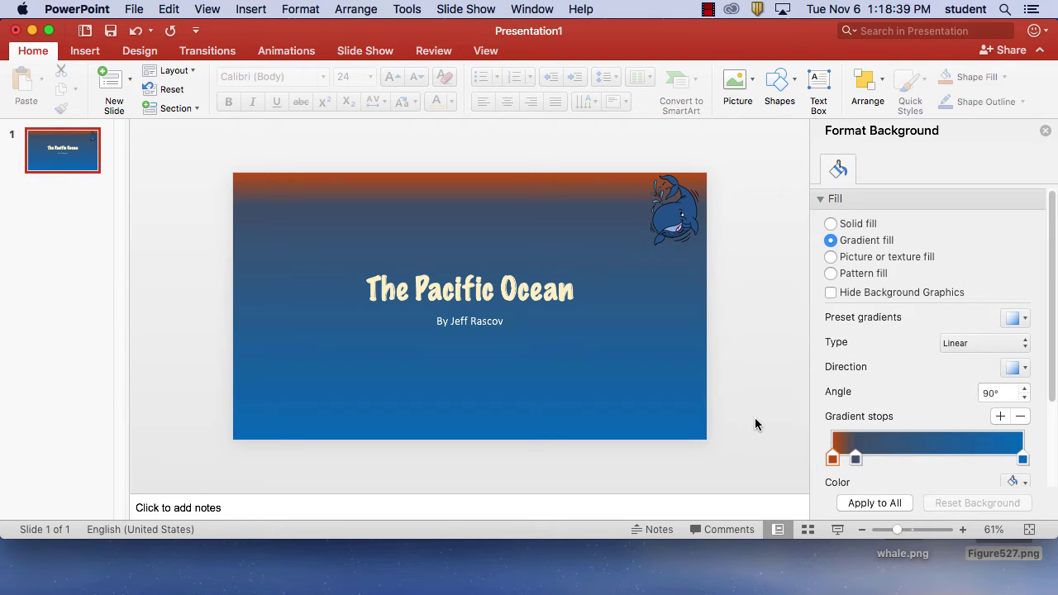
Add a Title and Content slide titled 'The Ocean'.
left_click(129, 79)
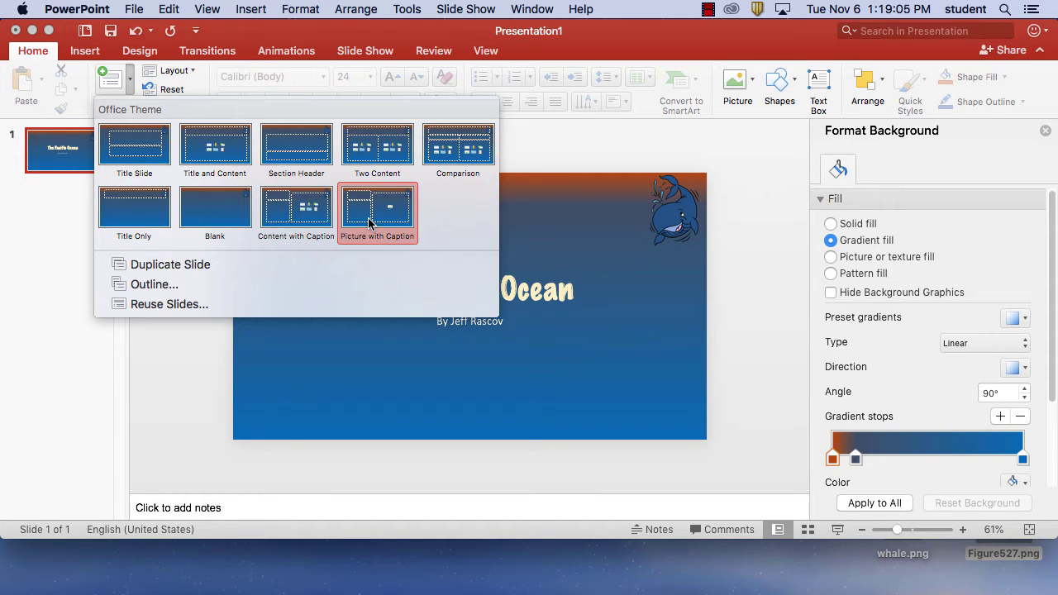
left_click(214, 147)
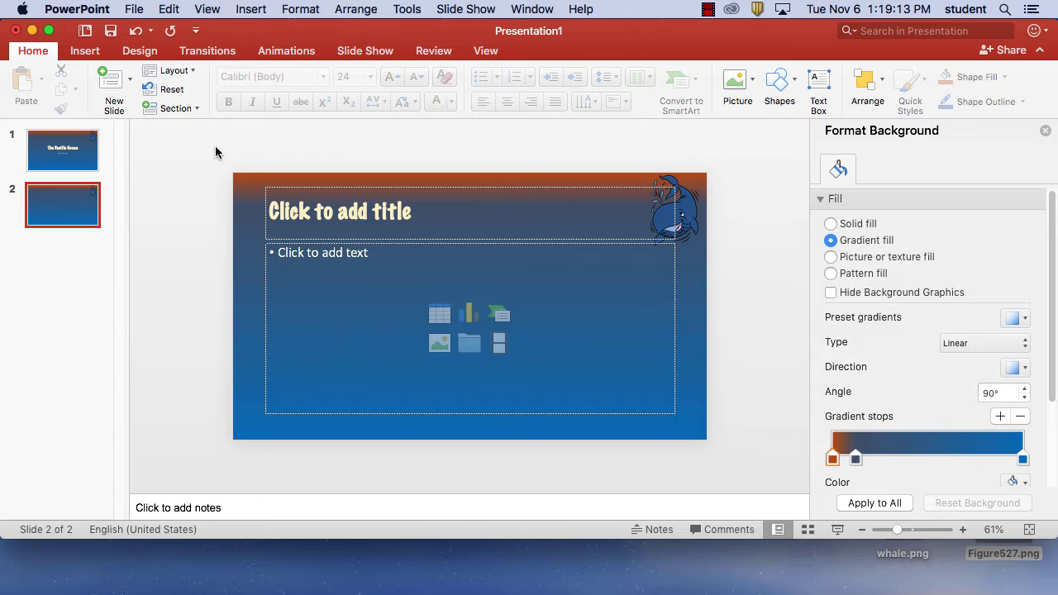
left_click(413, 211)
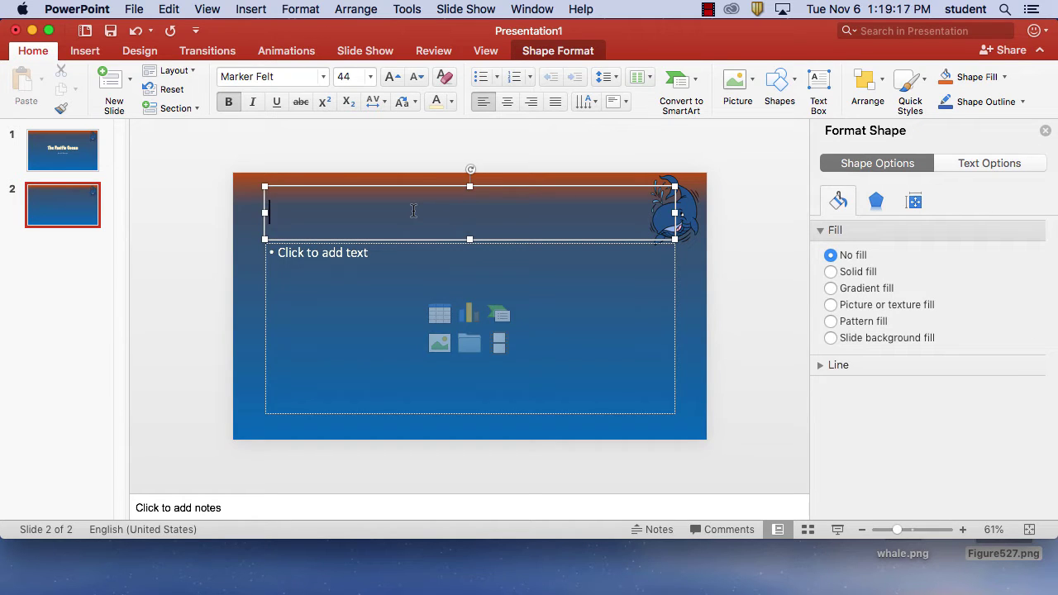
type("The Ocean")
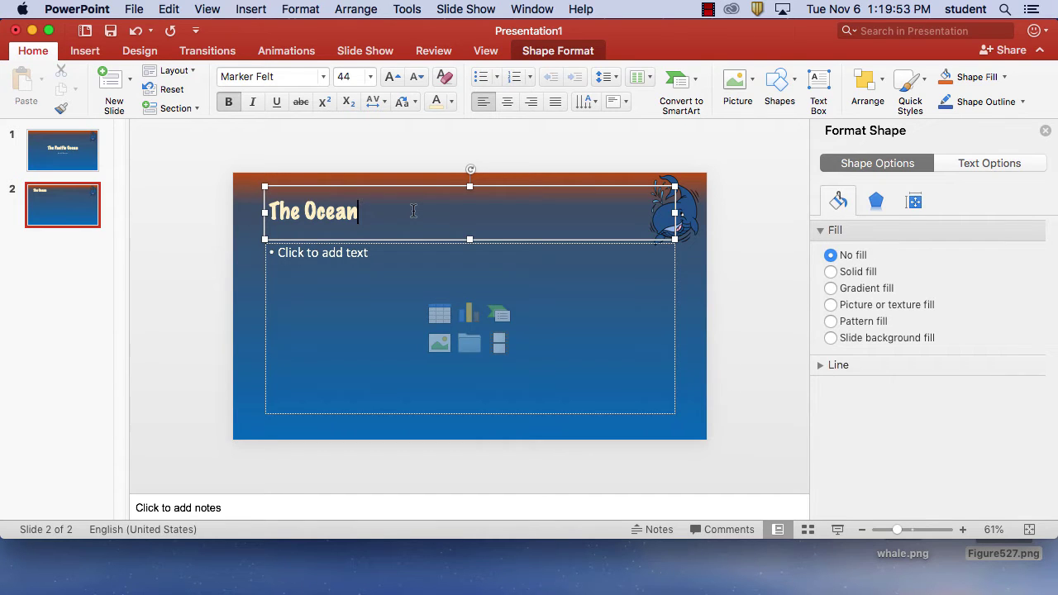
Insert the waves1.jpg picture into slide 2's content placeholder.
left_click(438, 343)
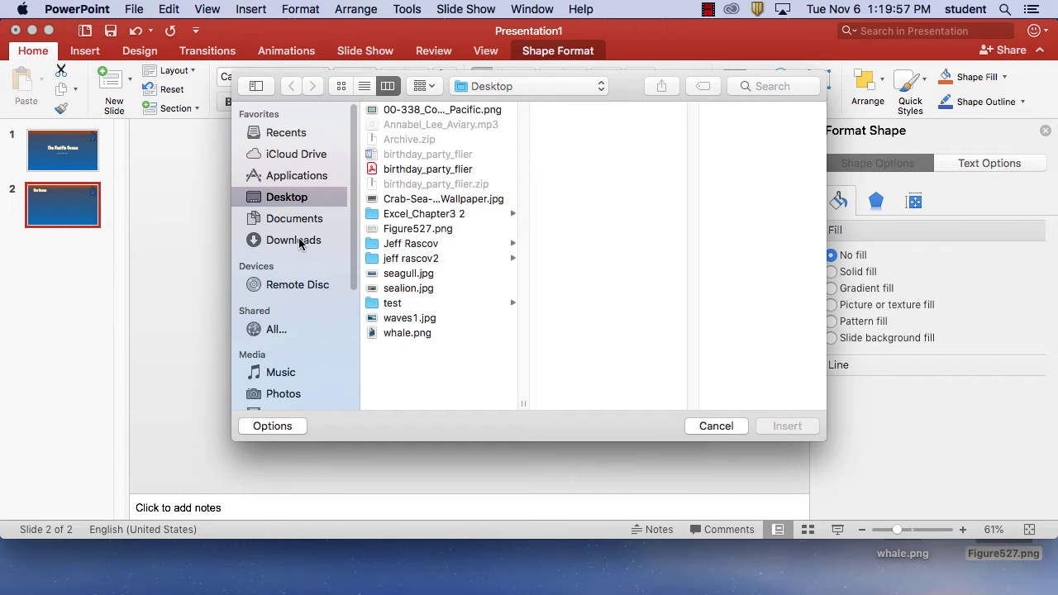
left_click(418, 321)
left_click(781, 427)
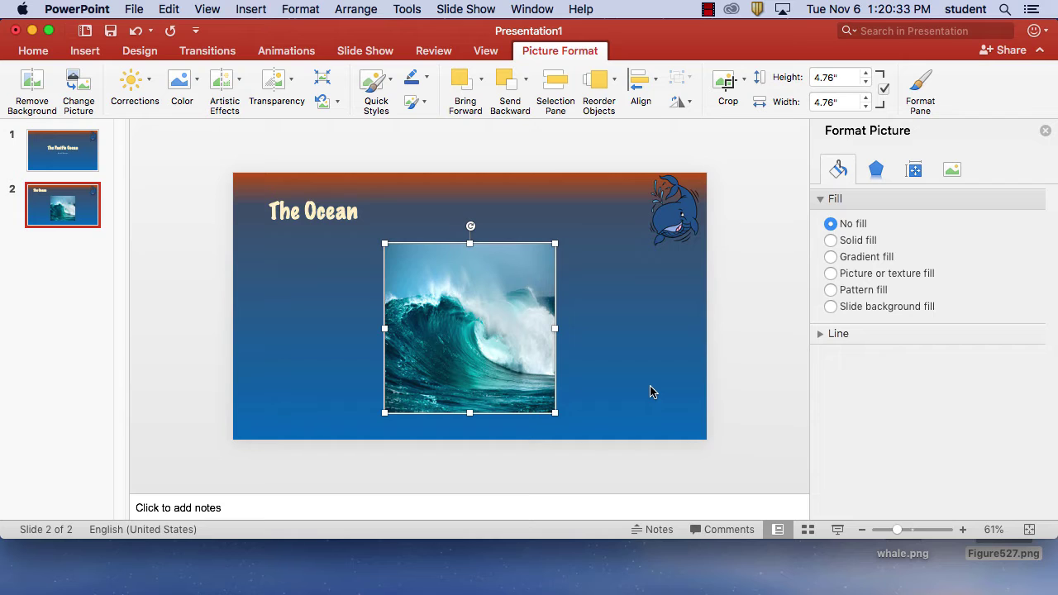
Resize the wave picture to about 9.28 by 4.76 inches.
left_click_drag(557, 330, 643, 332)
left_click_drag(384, 328, 296, 330)
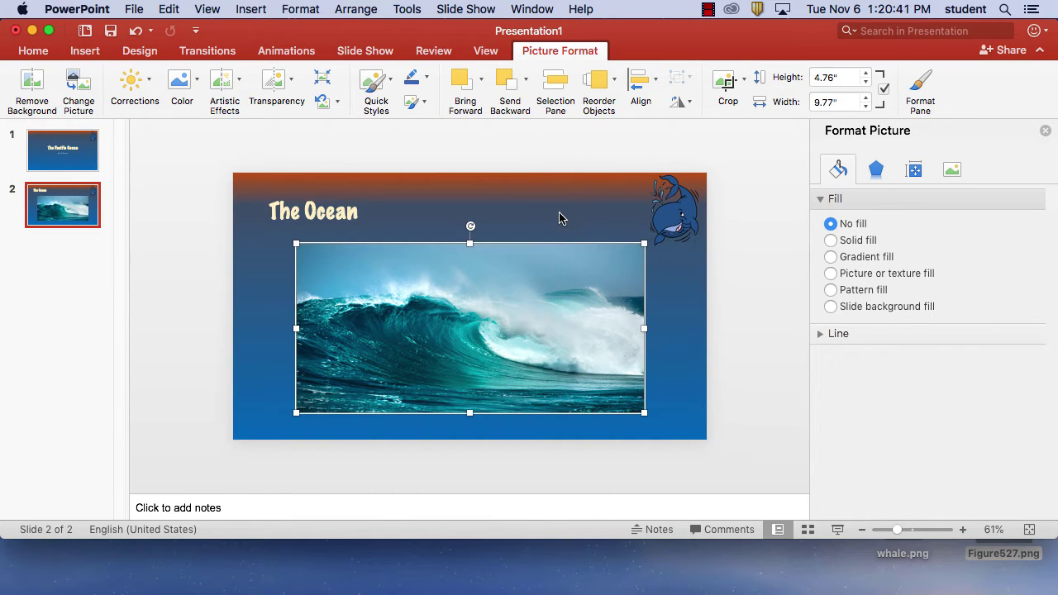
left_click(559, 218)
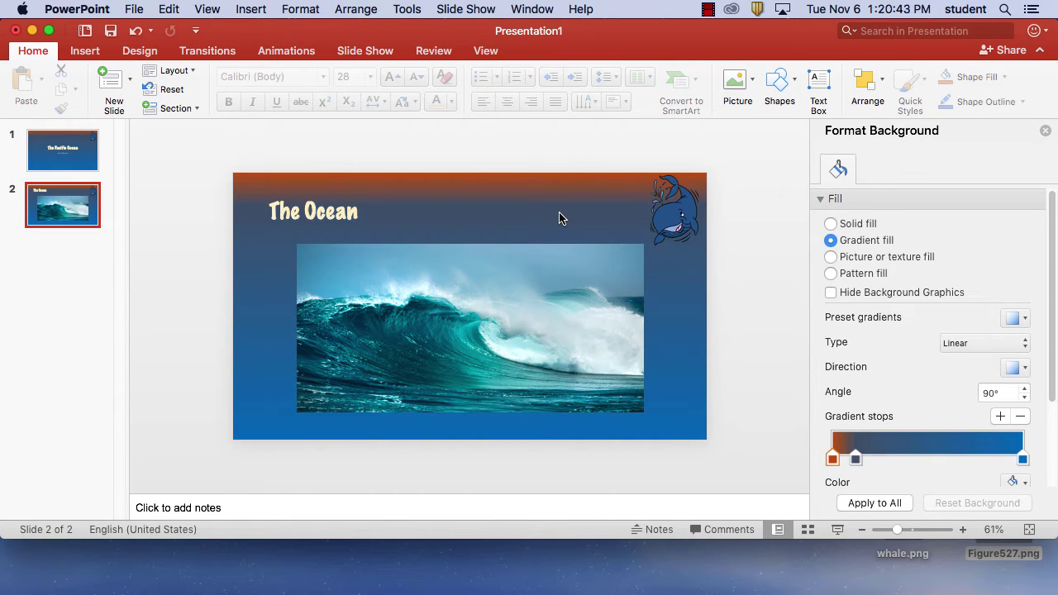
left_click(515, 327)
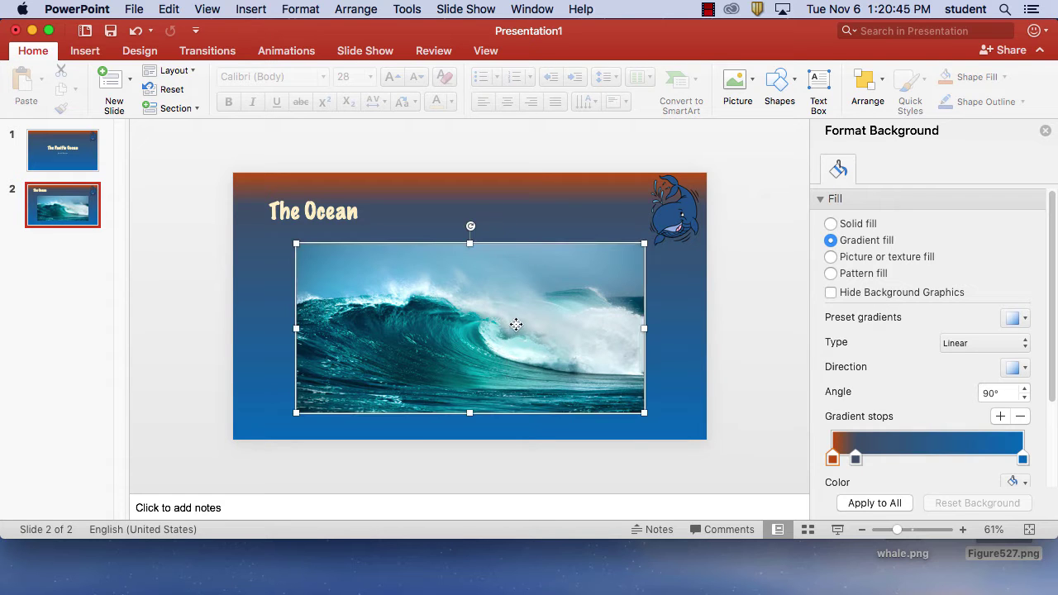
left_click_drag(652, 328, 626, 330)
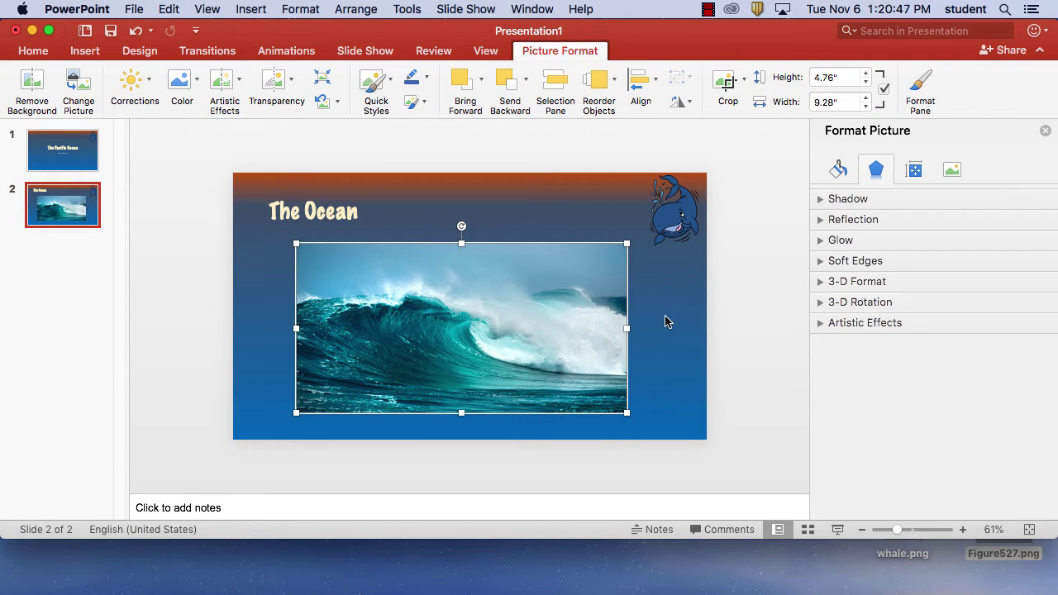
left_click(666, 321)
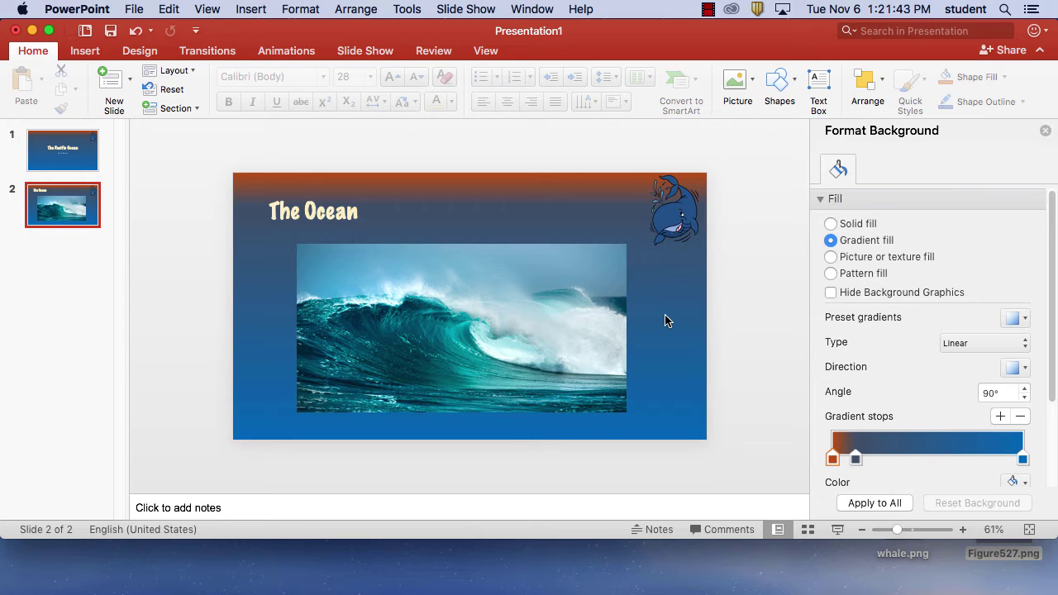
Insert slide 3 with the Title and Content layout from the New Slide menu.
left_click(132, 83)
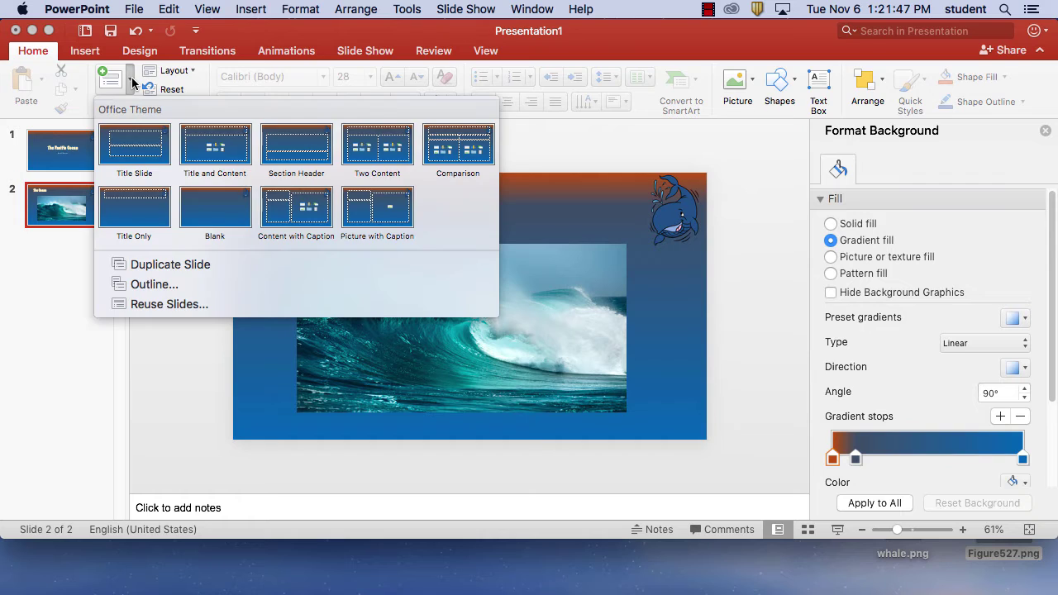
left_click(231, 154)
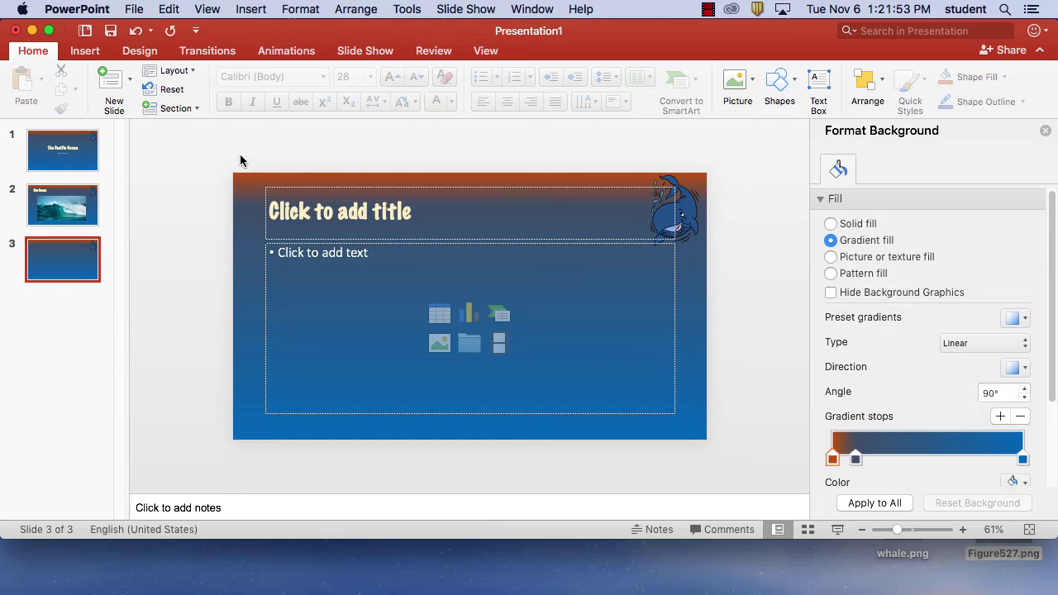
Title slide 3 'Ocean Stats', correcting the mistyped 'Ocean States'.
left_click(411, 212)
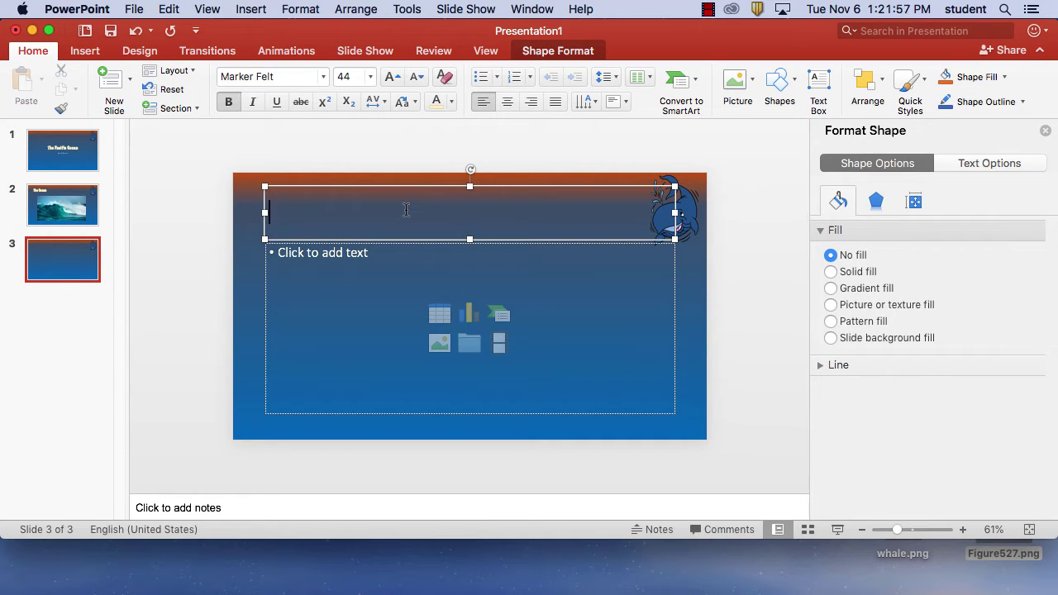
type("Ocean ")
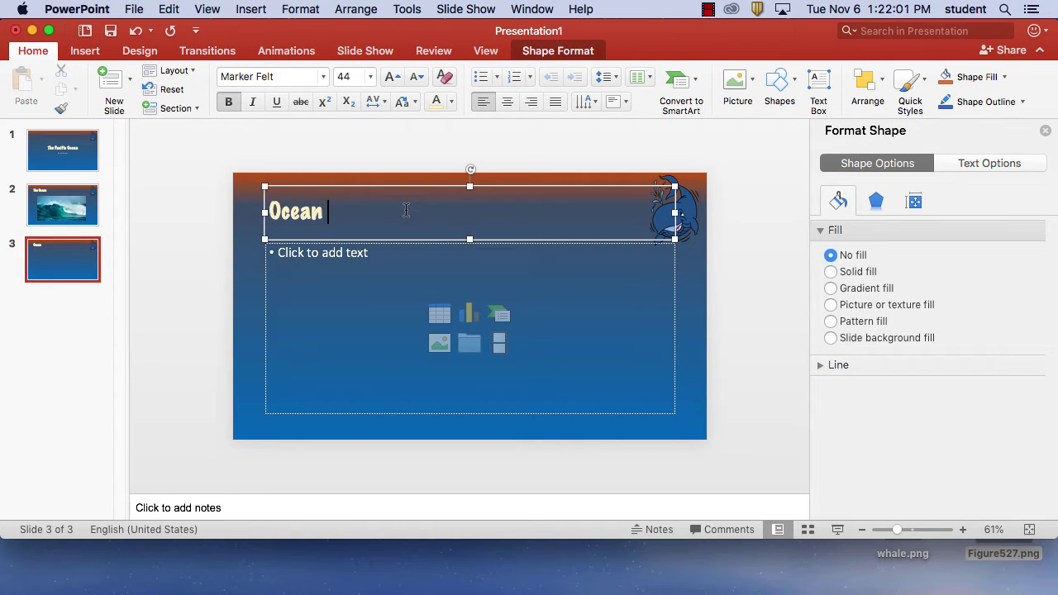
type("States")
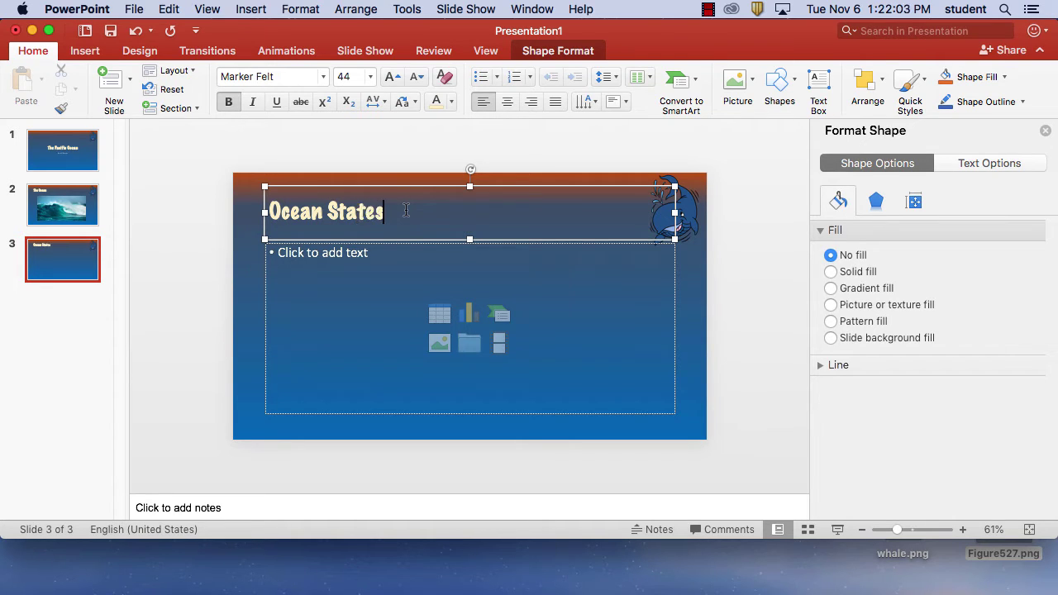
key("BackSpace")
key("BackSpace")
type("s")
Open the Wikipedia 'Pacific Ocean' article in Firefox.
mouse_move(475, 590)
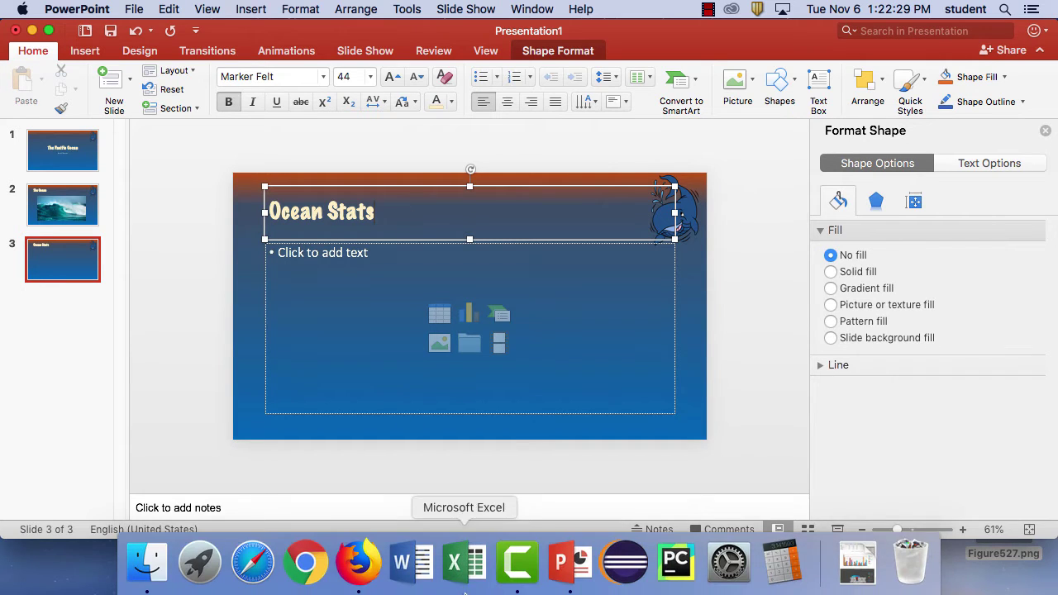
left_click(379, 582)
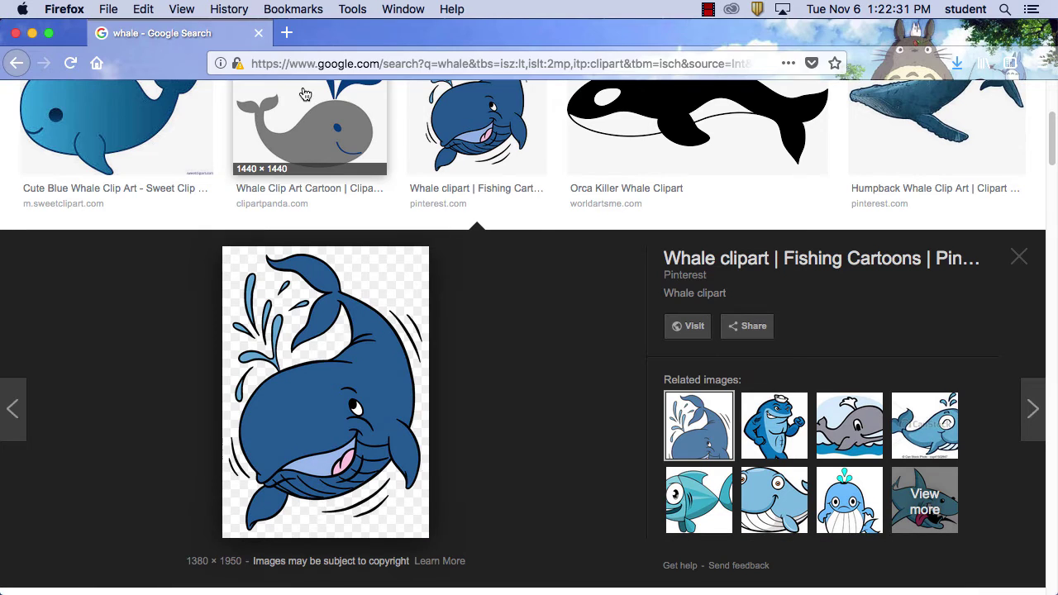
left_click(375, 61)
type("wi")
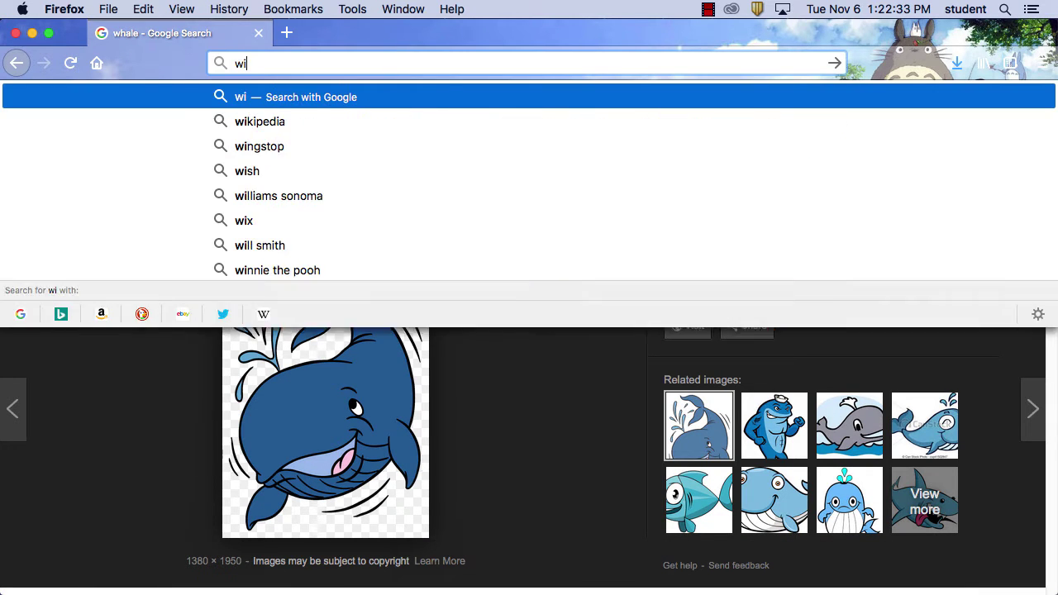
type("kipe")
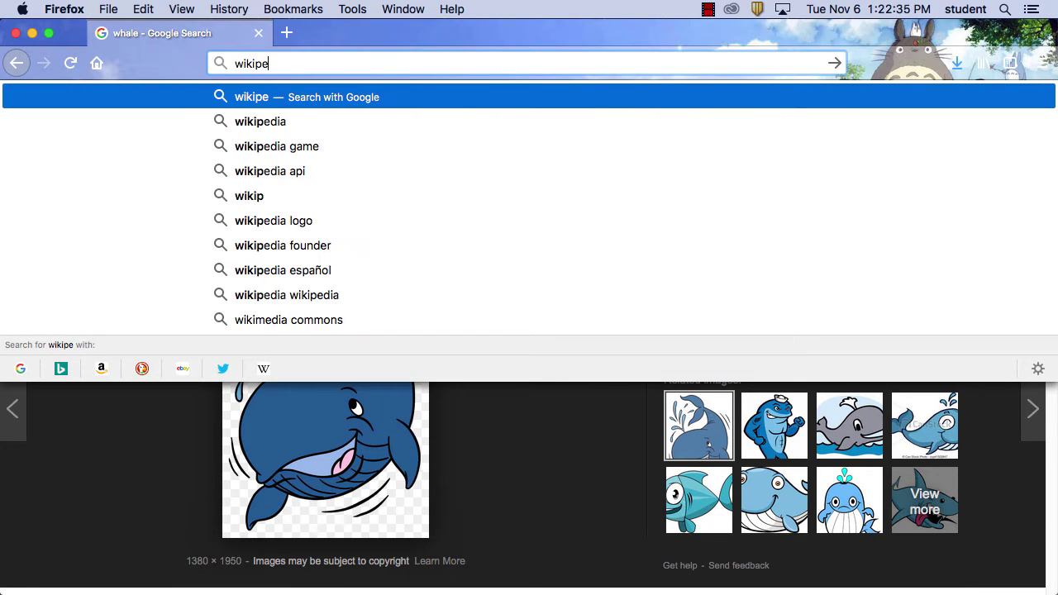
type("dia.org")
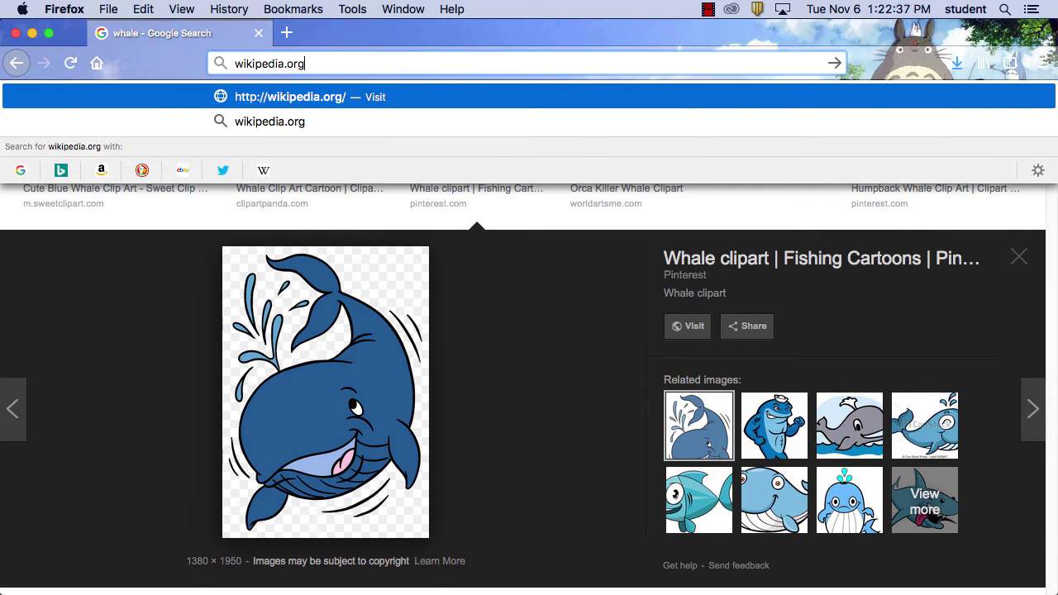
key("Return")
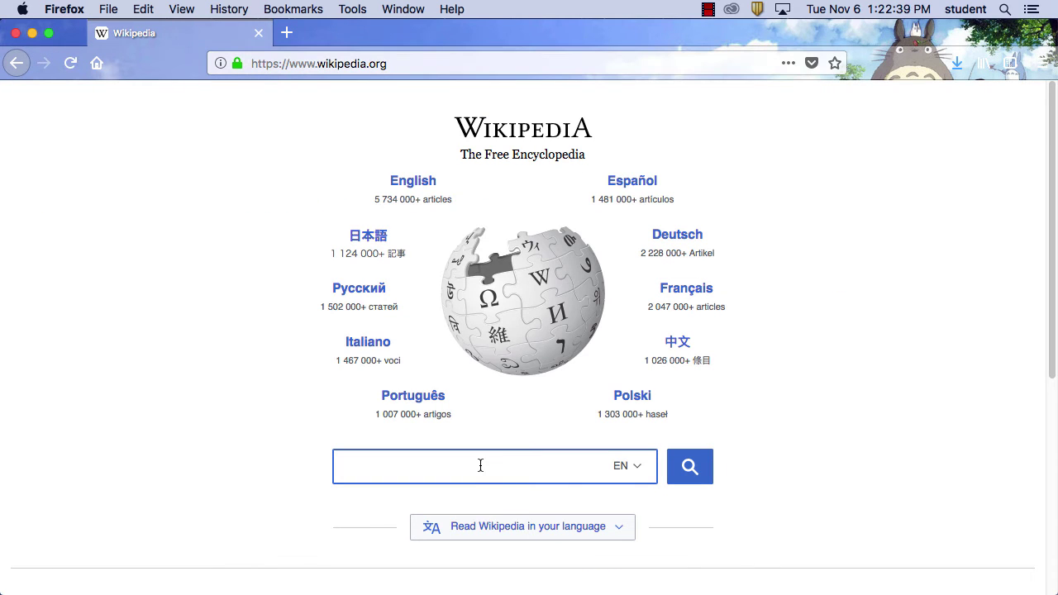
type("pav")
key("BackSpace")
type("c")
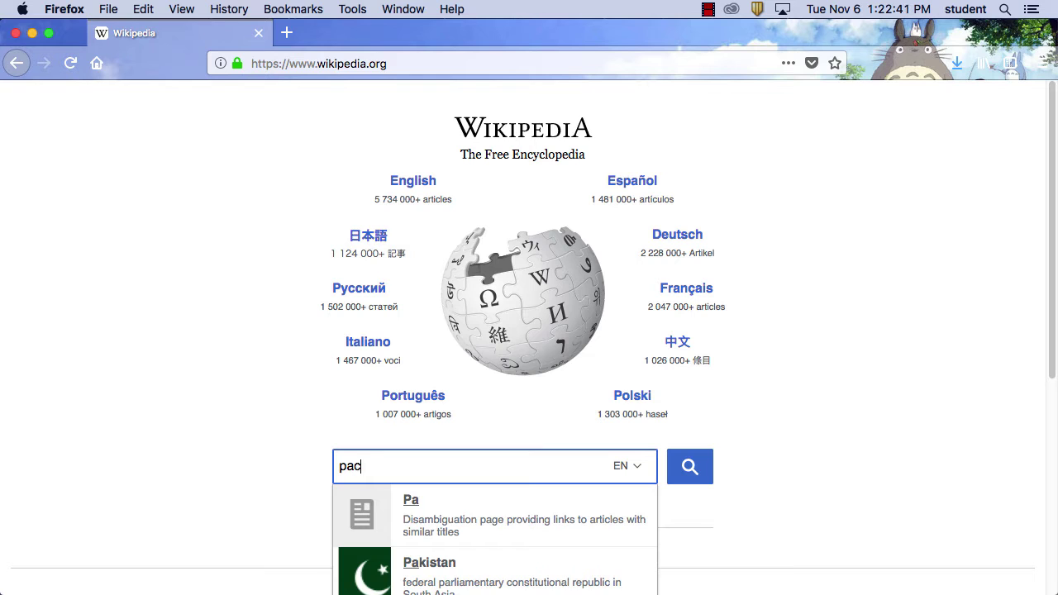
type("ific ocean")
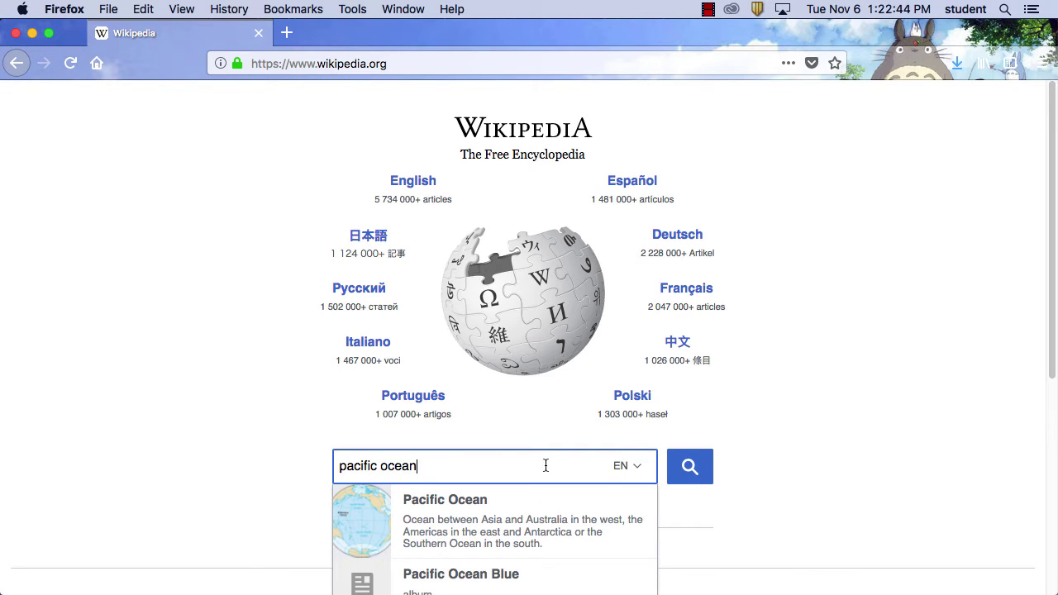
key("Return")
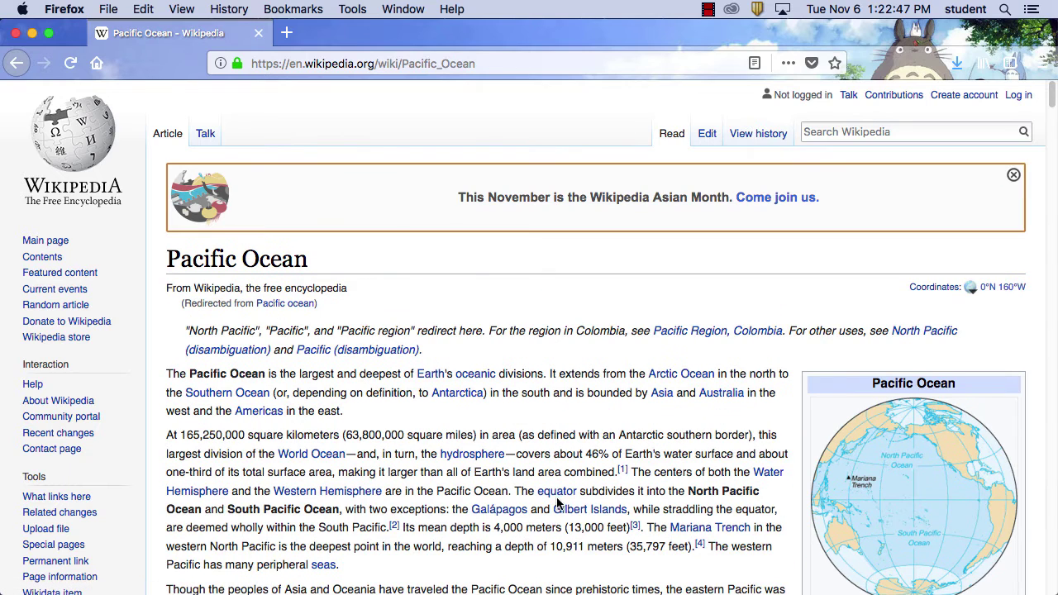
Copy the 63,800,000 square miles area figure and return to PowerPoint.
scroll(545, 492, "down", 2)
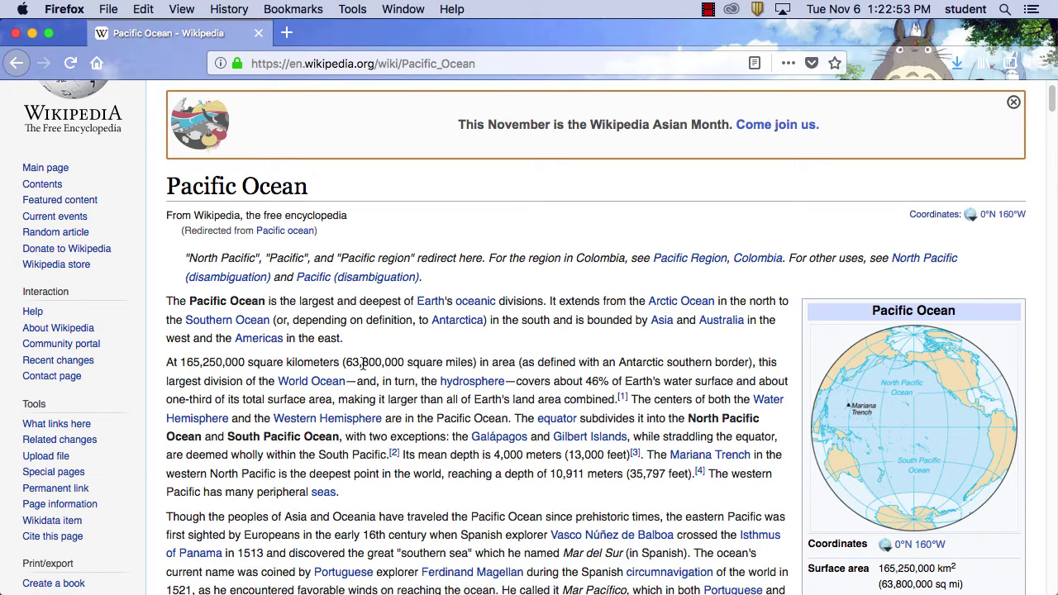
left_click_drag(473, 364, 347, 364)
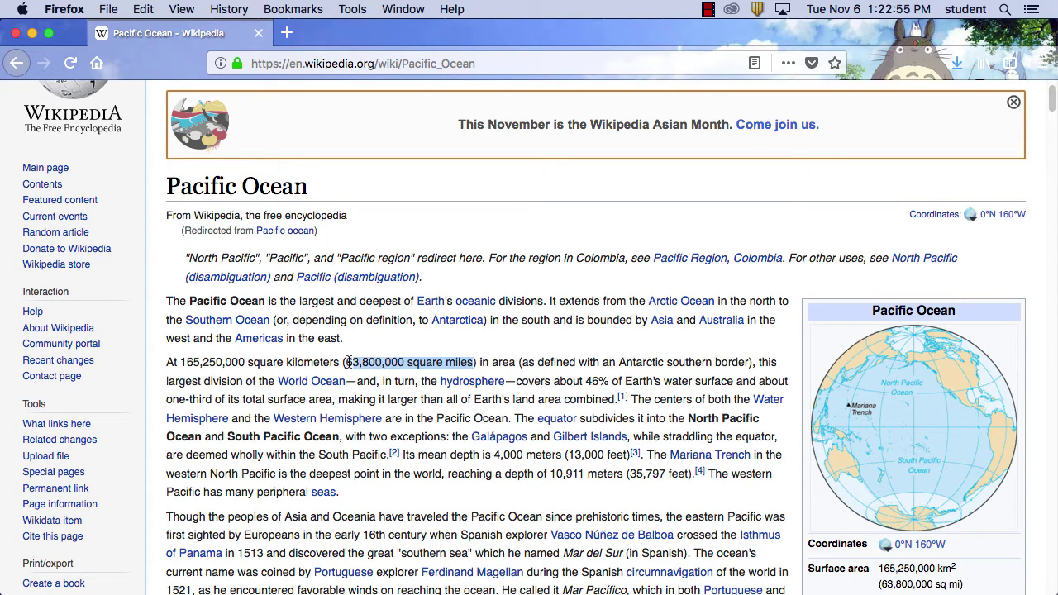
left_click(493, 360)
left_click_drag(474, 363, 346, 365)
key("super+c")
mouse_move(578, 588)
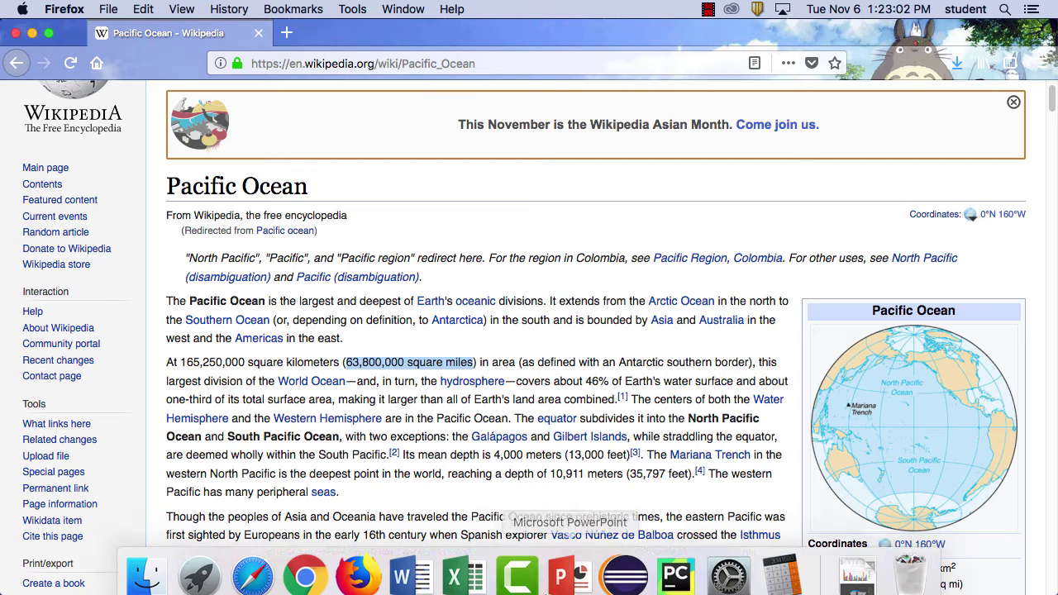
left_click(572, 569)
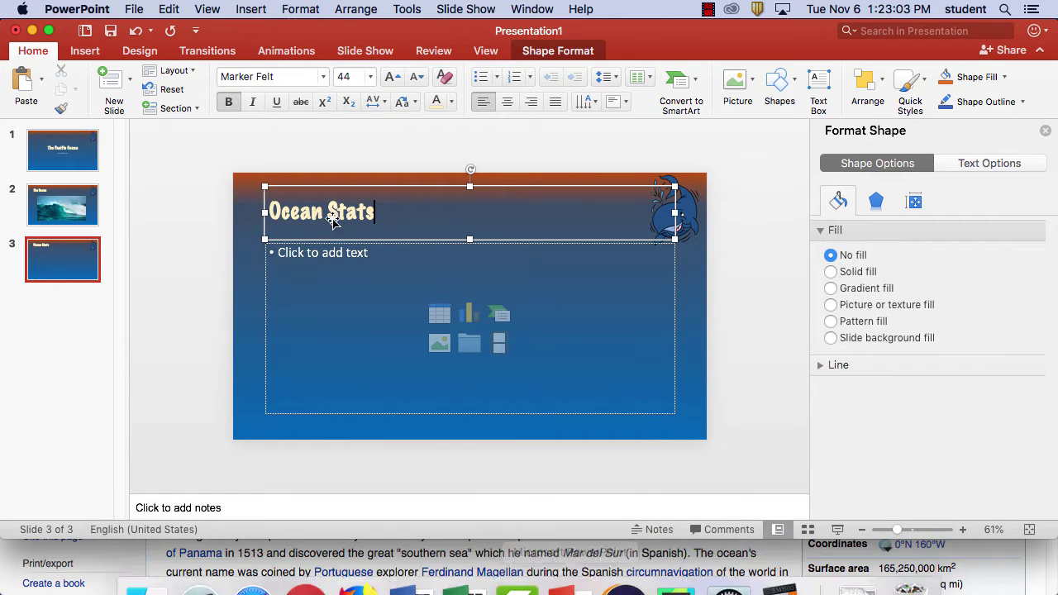
Paste '63,800,000 Square Miles' as slide 3's first bullet, capitalising Square and Miles.
left_click(369, 254)
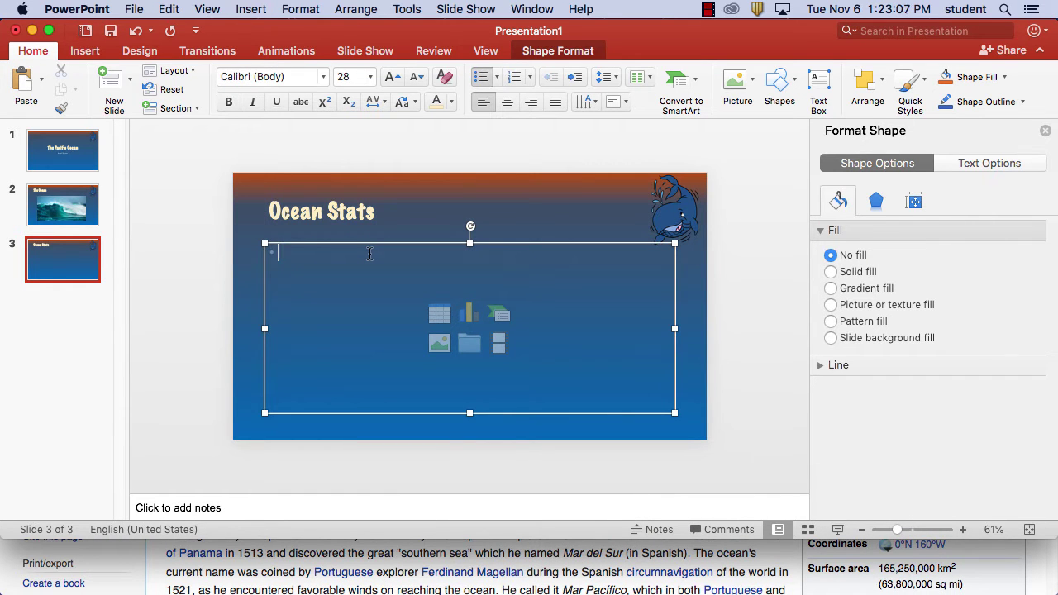
key("super+v")
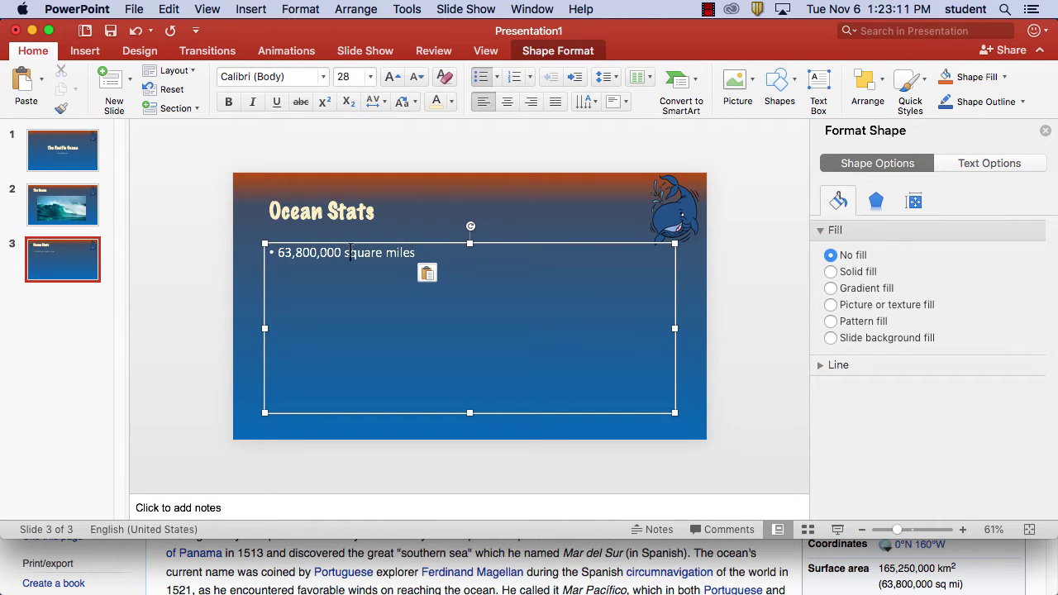
left_click(350, 252)
key("BackSpace")
type("S")
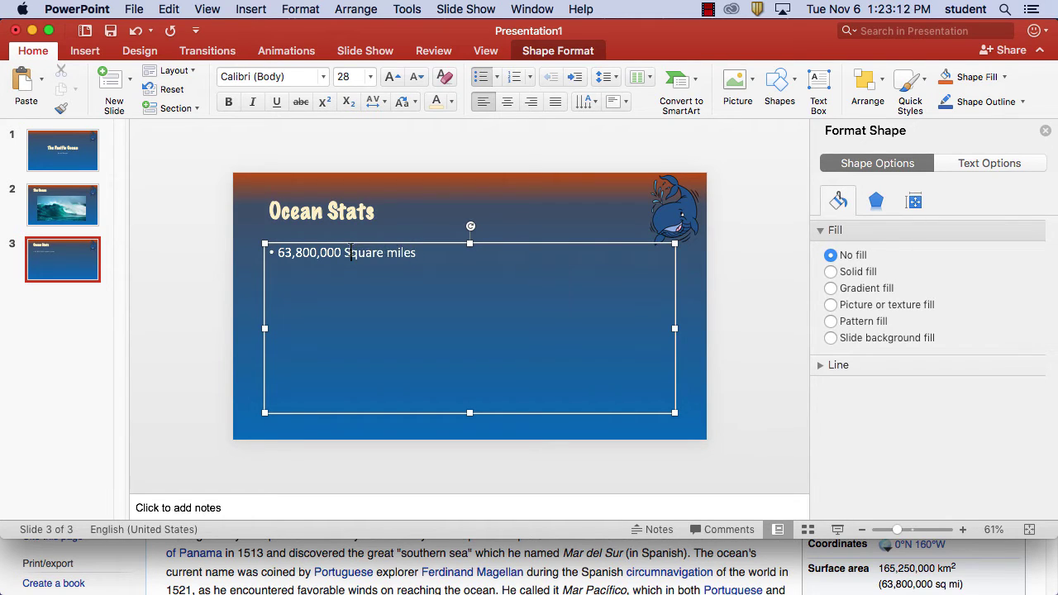
left_click(397, 254)
key("BackSpace")
type("M")
left_click(425, 258)
Copy '46% of Earth's Water Surface' from Wikipedia as the second bullet, capitalising Water and Surface.
left_click(742, 560)
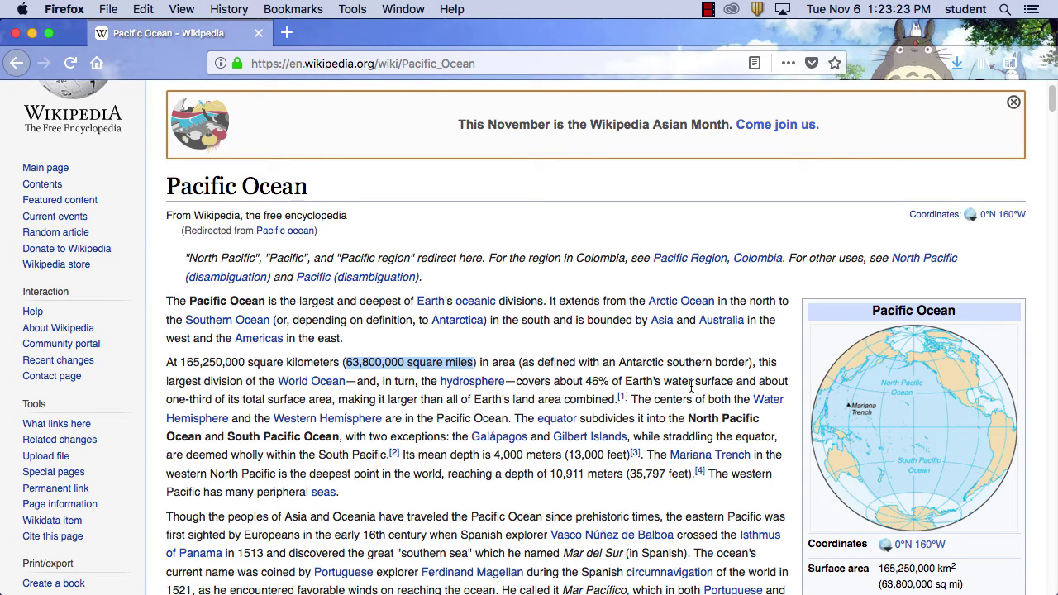
left_click_drag(733, 384, 585, 381)
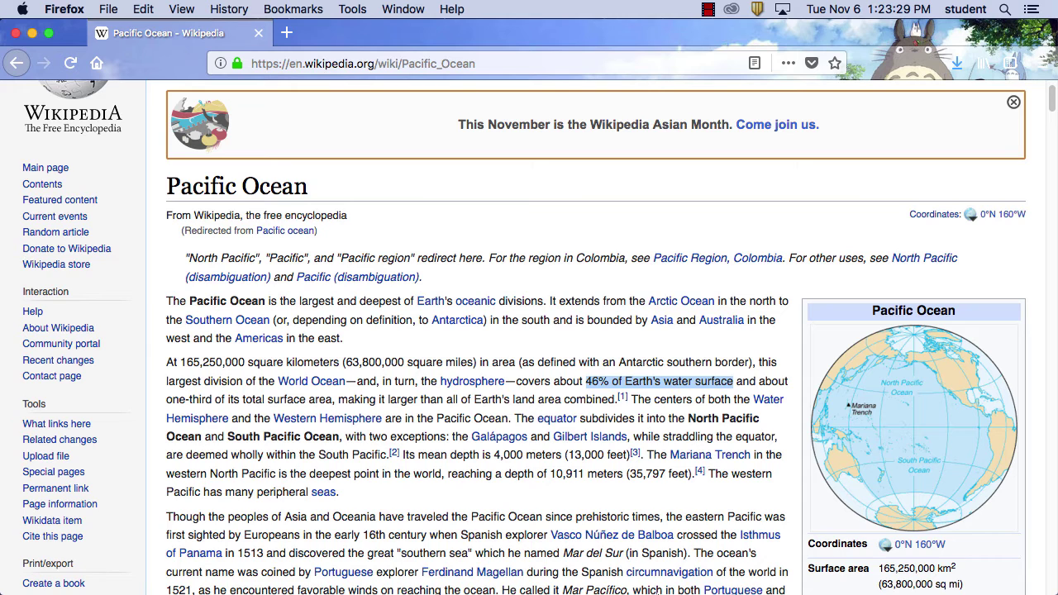
left_click(576, 560)
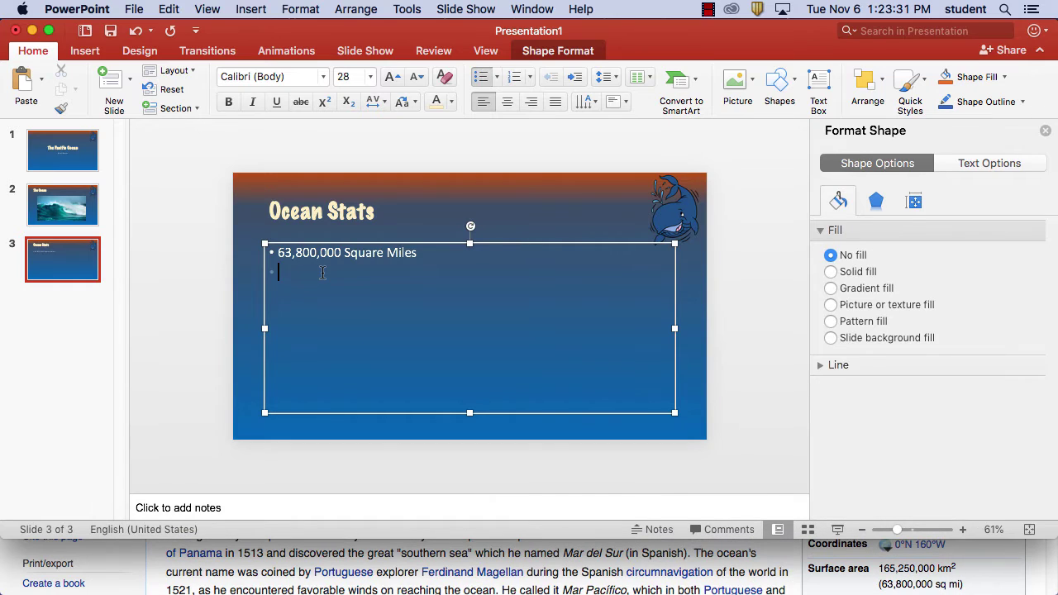
key("super+v")
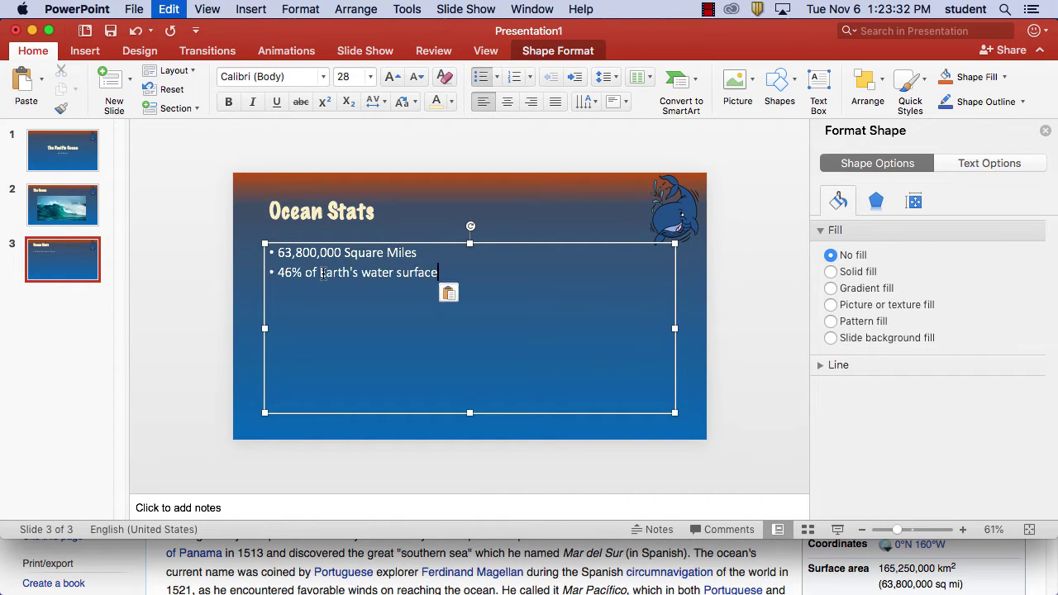
left_click(404, 274)
key("BackSpace")
type("S")
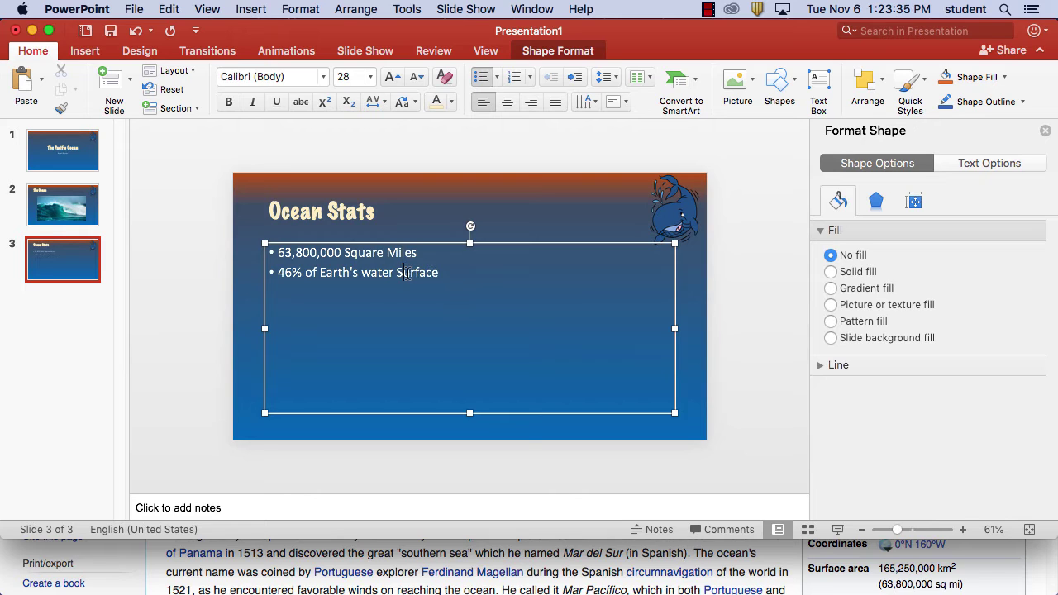
left_click(374, 275)
key("BackSpace")
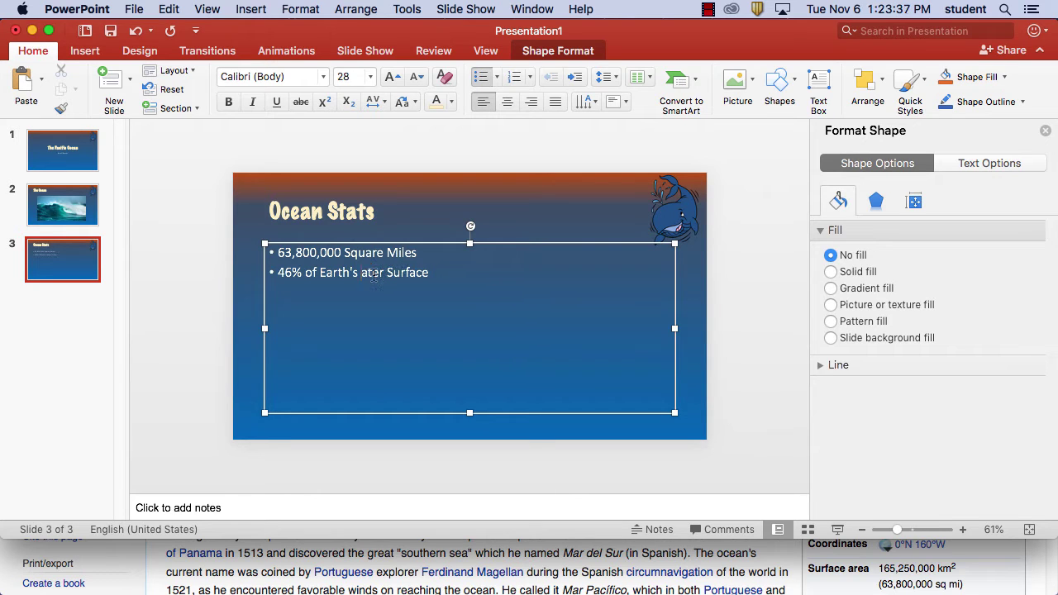
type("W")
left_click(453, 273)
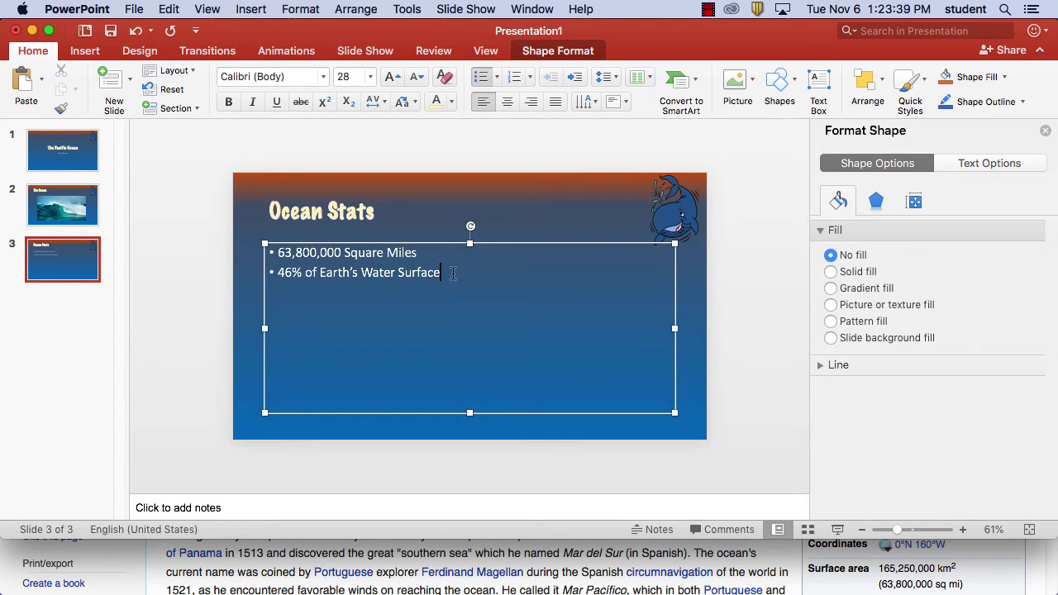
Select the phrase 'means "peaceful sea"' in the Pacific Ocean Wikipedia article.
left_click(558, 565)
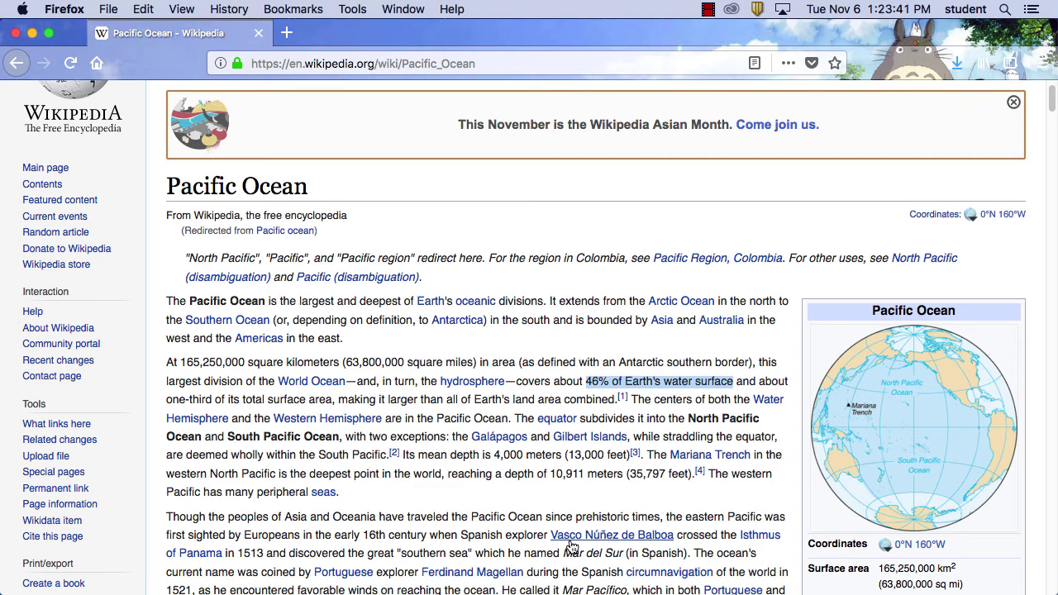
scroll(569, 543, "down", 1)
scroll(570, 541, "down", 3)
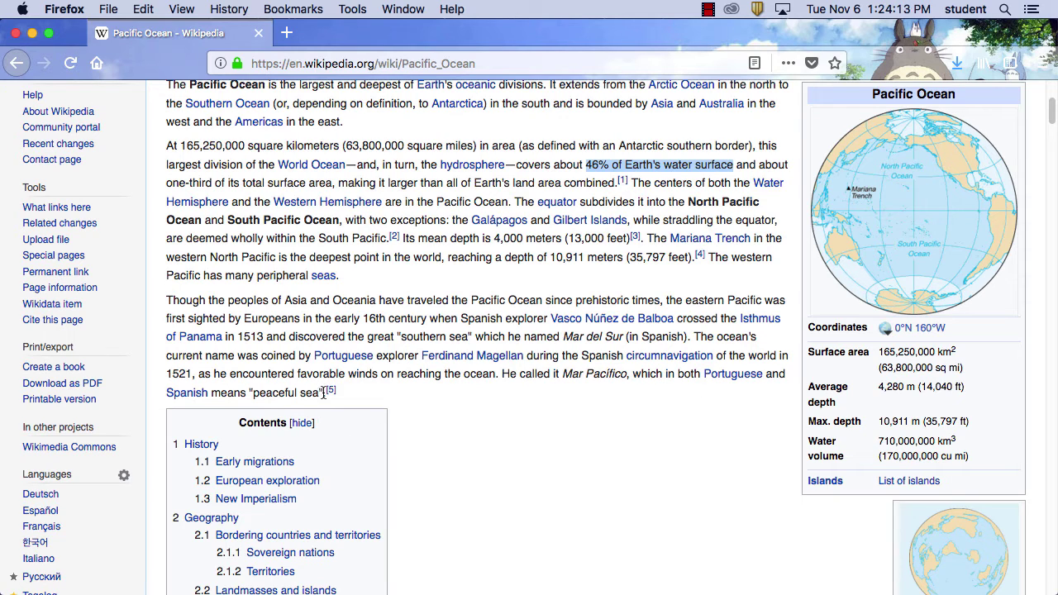
left_click_drag(323, 392, 212, 391)
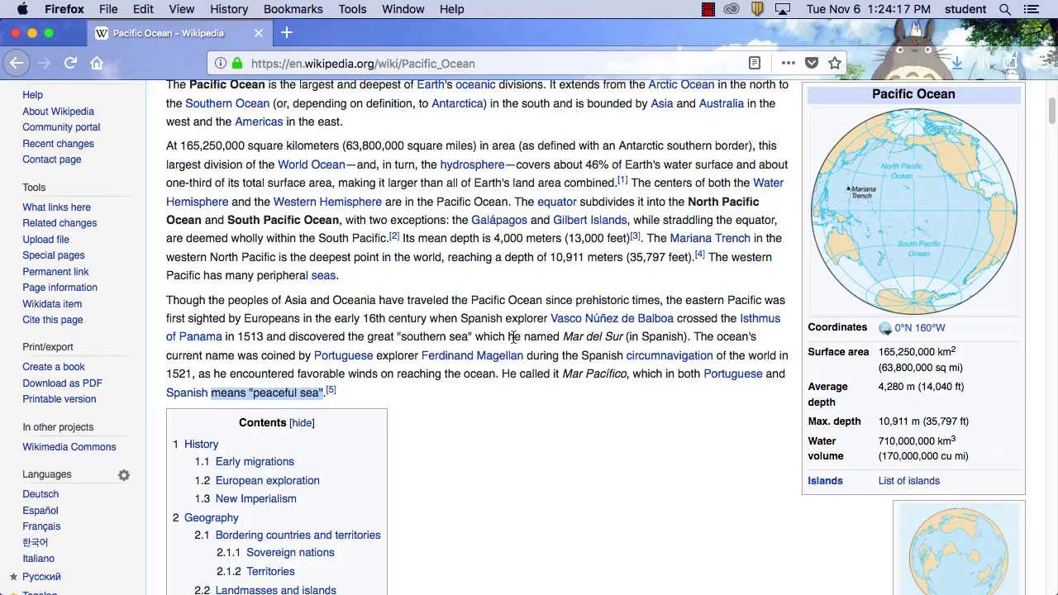
Add the third Ocean Stats bullet 'Pacific Means "peaceful sea"' by pasting after 'Pacific'.
mouse_move(568, 591)
left_click(569, 570)
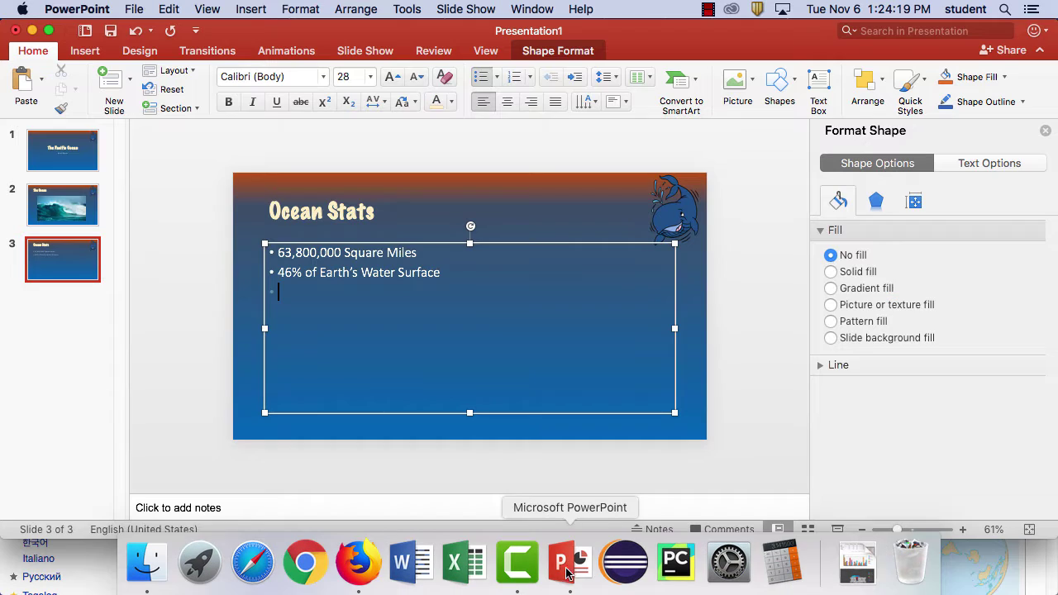
type("Pacific")
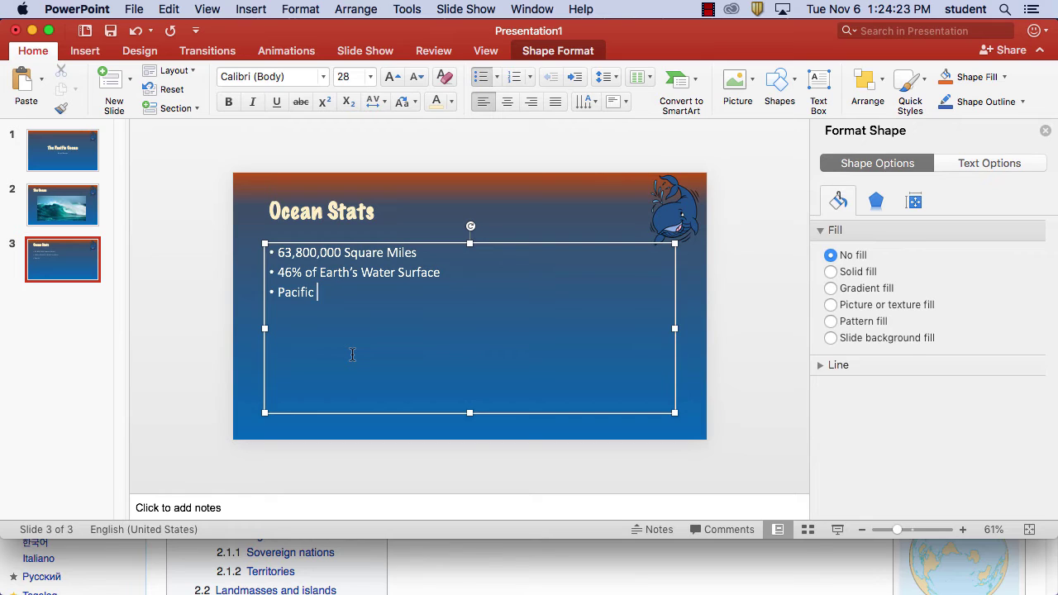
key("super+v")
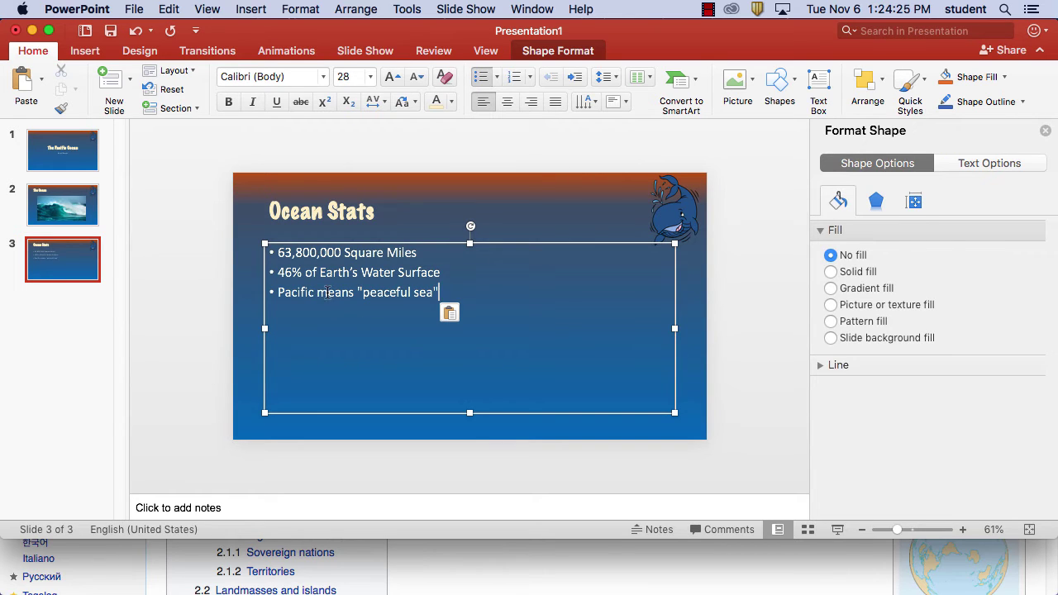
left_click(328, 293)
key("BackSpace")
type("M")
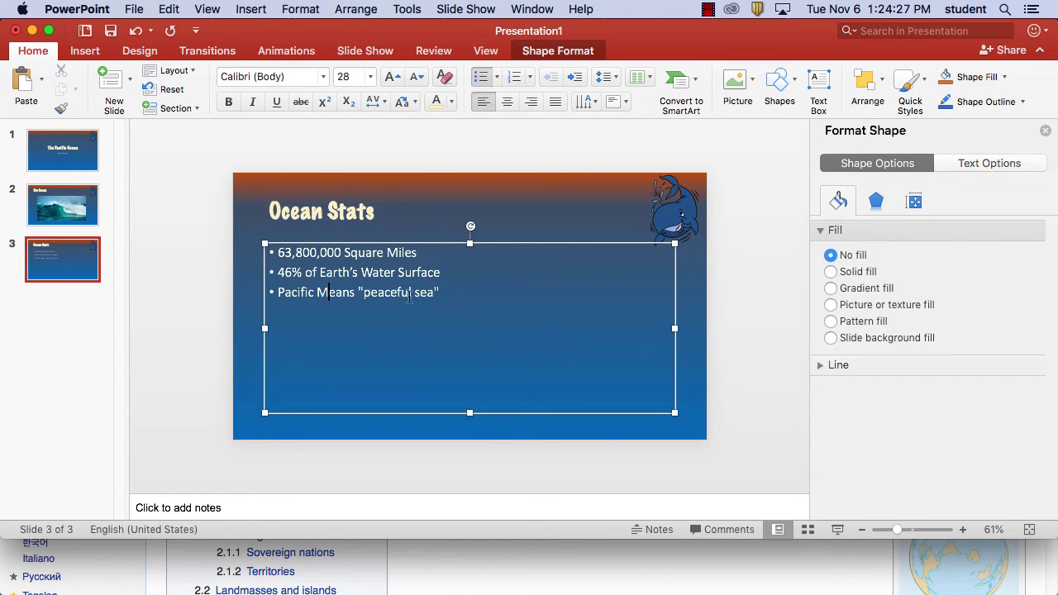
left_click(450, 291)
mouse_move(628, 588)
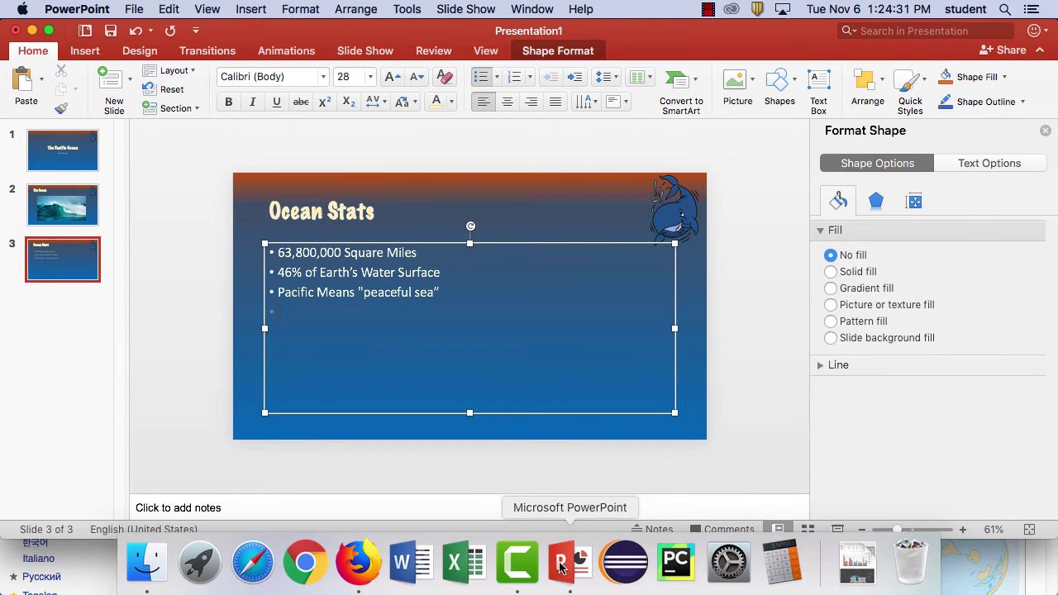
left_click(358, 562)
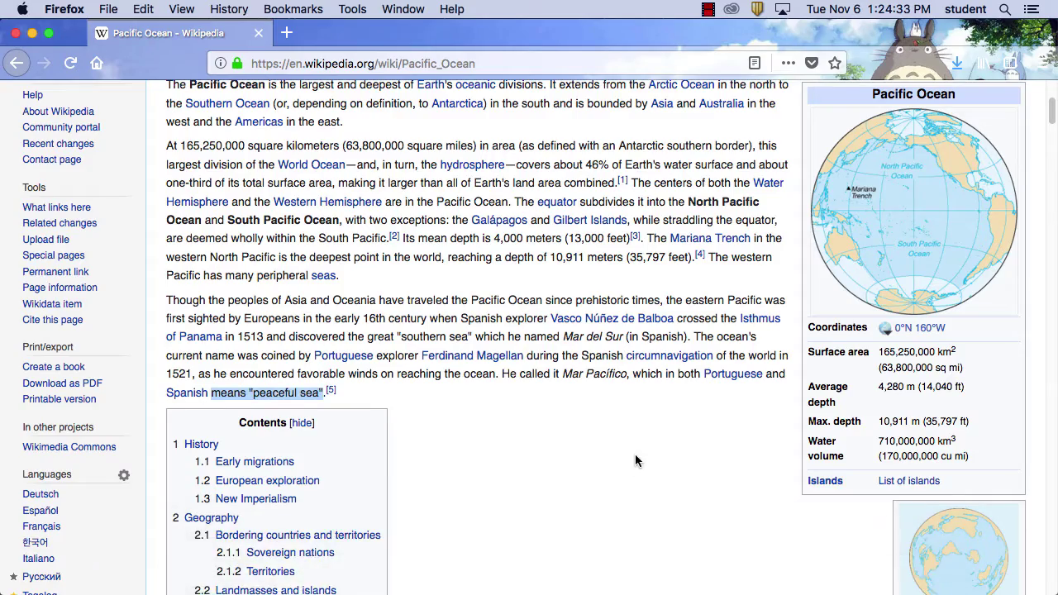
Scroll to the Geography section and select 'average depth is 4,280 m'.
scroll(635, 459, "down", 10)
scroll(635, 468, "up", 5)
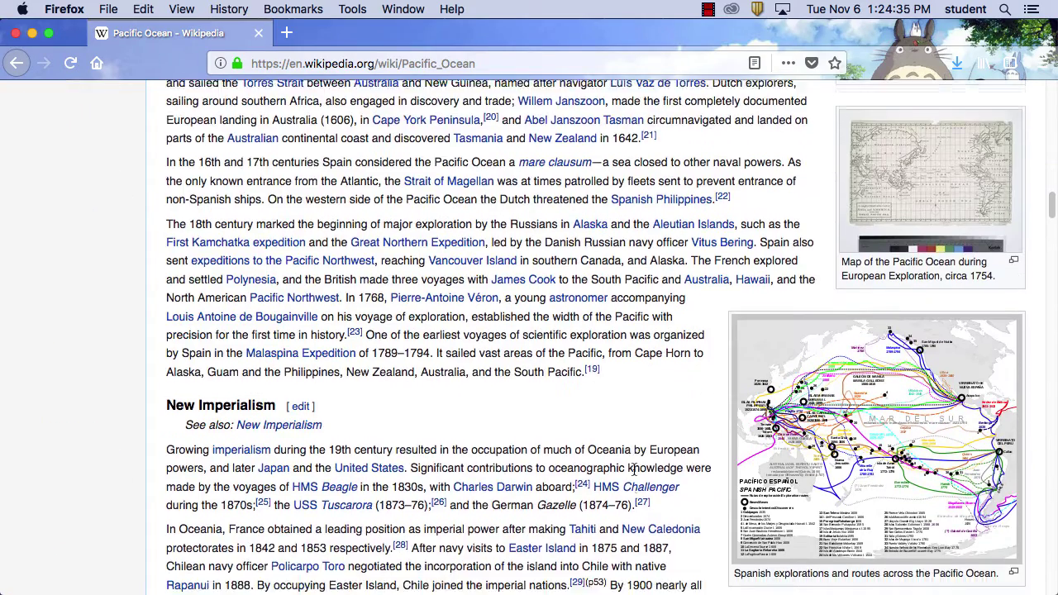
scroll(635, 470, "down", 3)
scroll(634, 474, "down", 4)
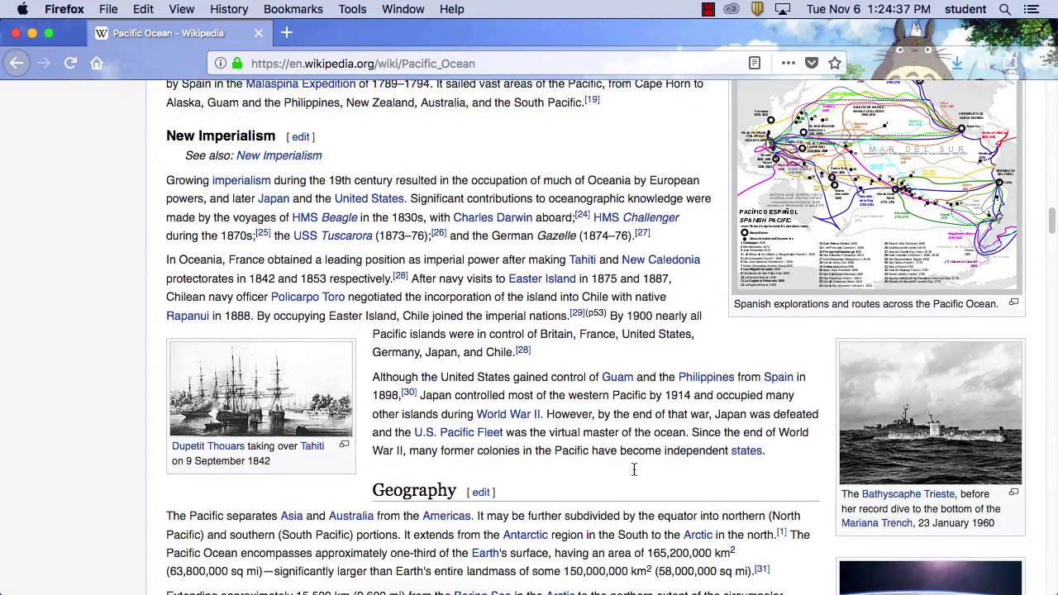
scroll(635, 475, "down", 2)
scroll(635, 468, "down", 3)
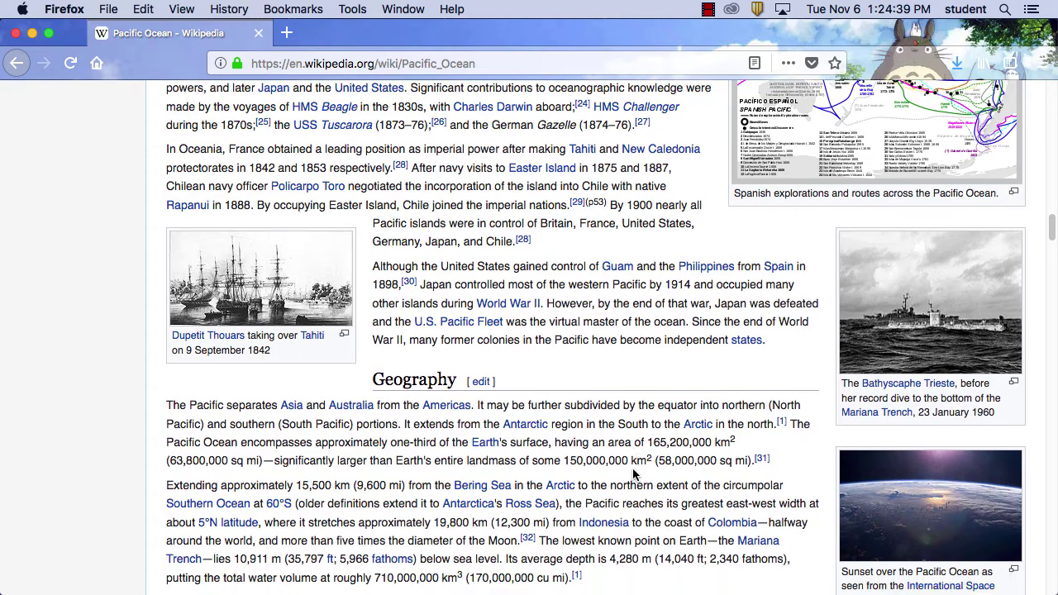
scroll(635, 469, "down", 2)
scroll(634, 469, "down", 1)
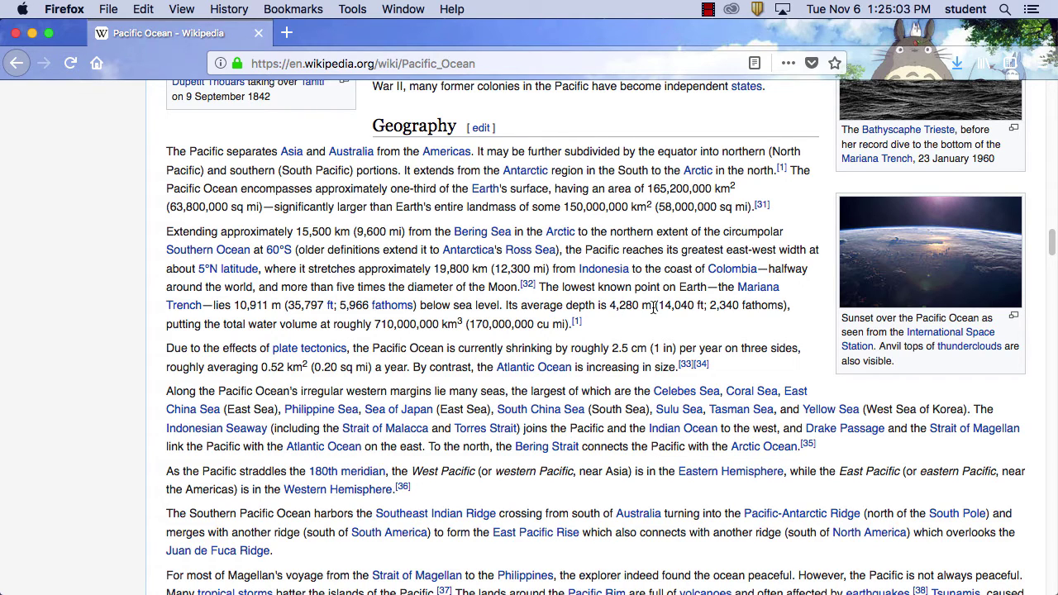
left_click_drag(653, 306, 521, 306)
key("super+c")
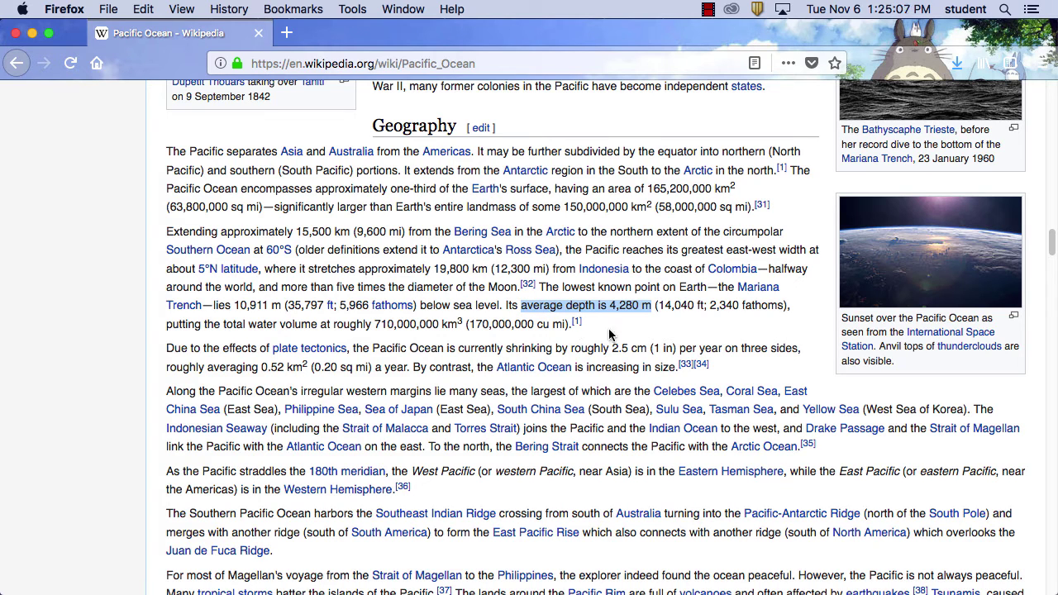
Paste the depth phrase as the fourth bullet, capitalized to 'Average Depth is 4,280 m'.
mouse_move(642, 591)
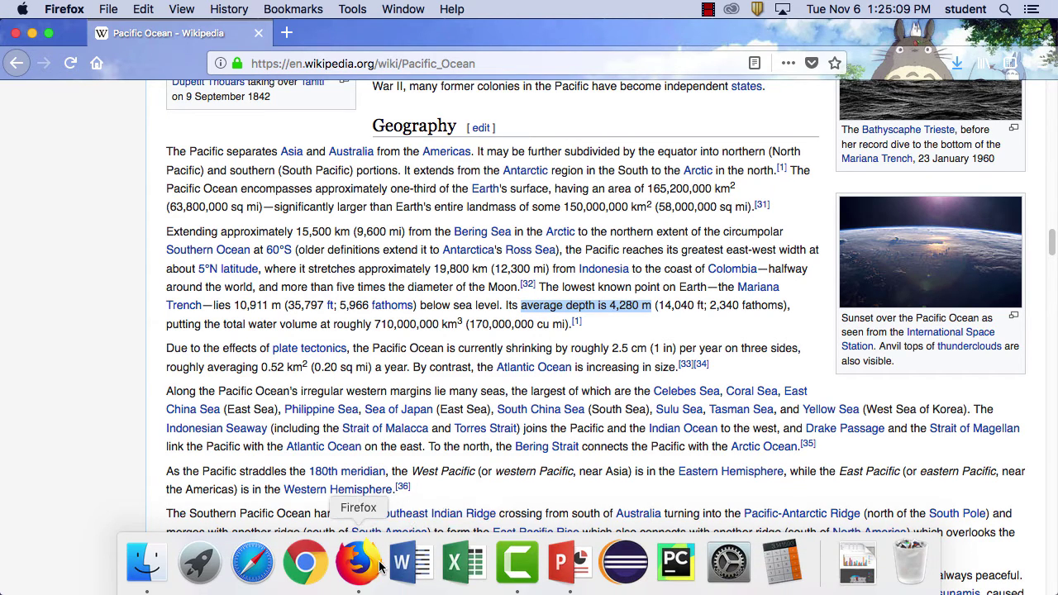
left_click(570, 562)
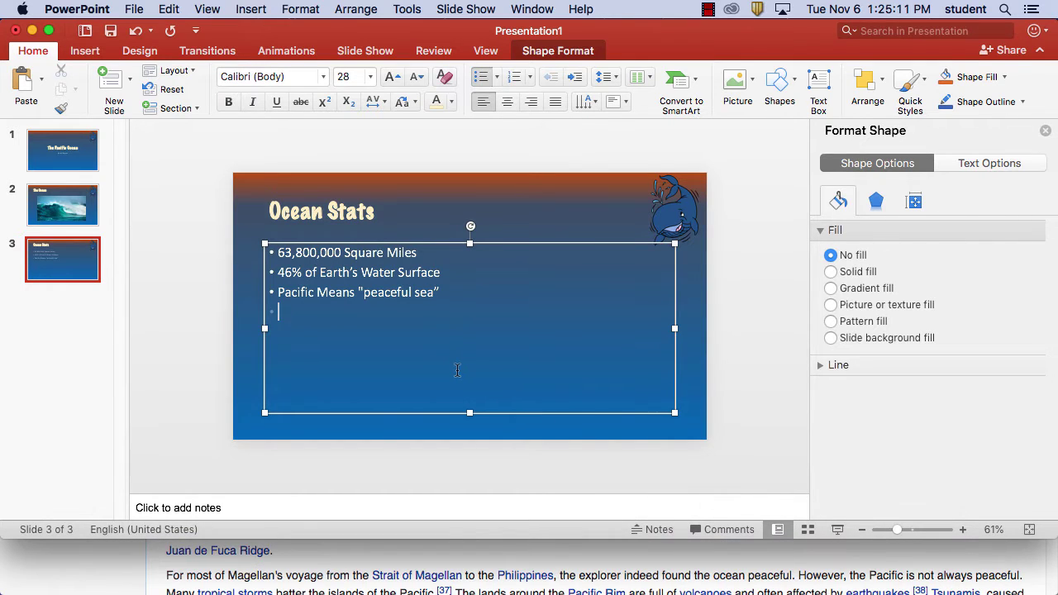
key("super+v")
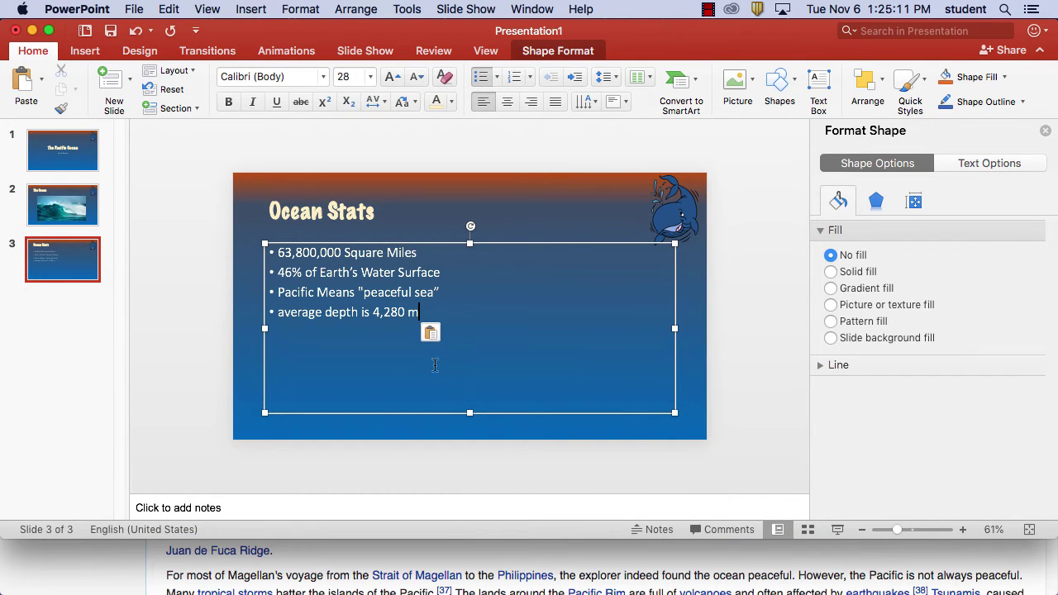
left_click(283, 311)
key("BackSpace")
type("A")
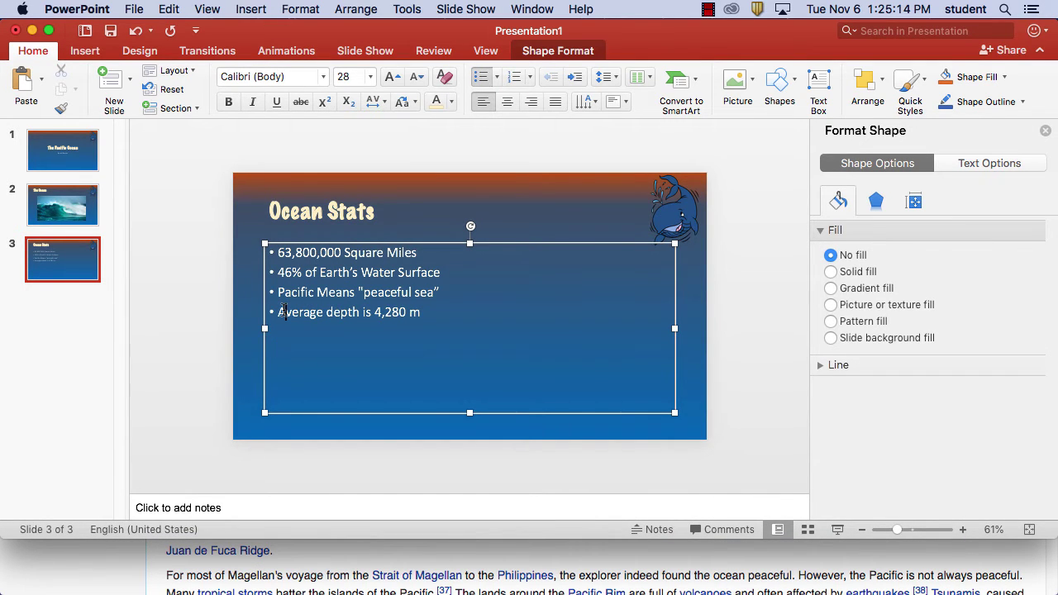
left_click(334, 311)
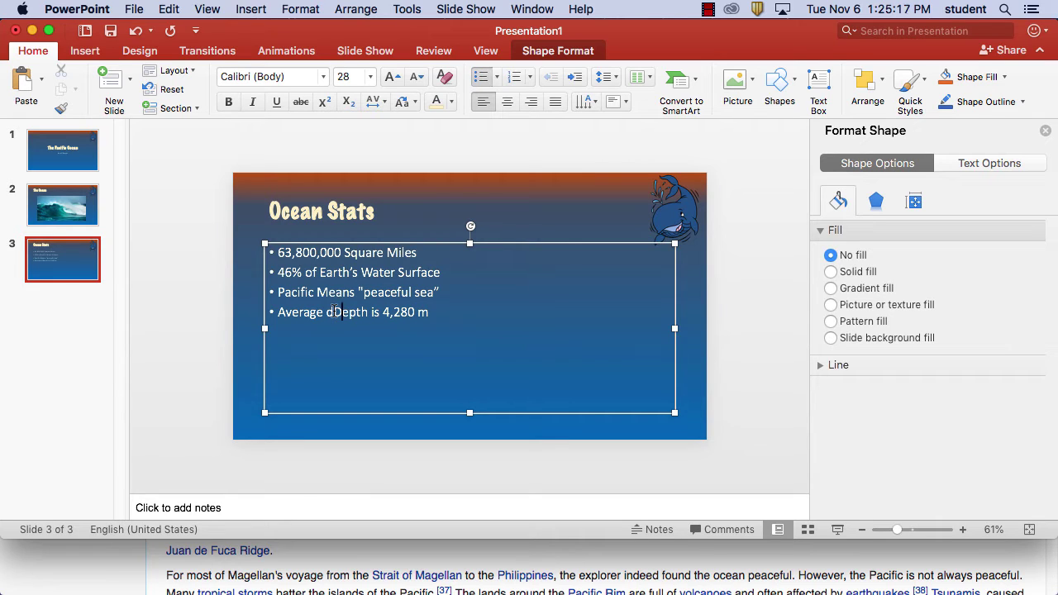
key("BackSpace")
type("D")
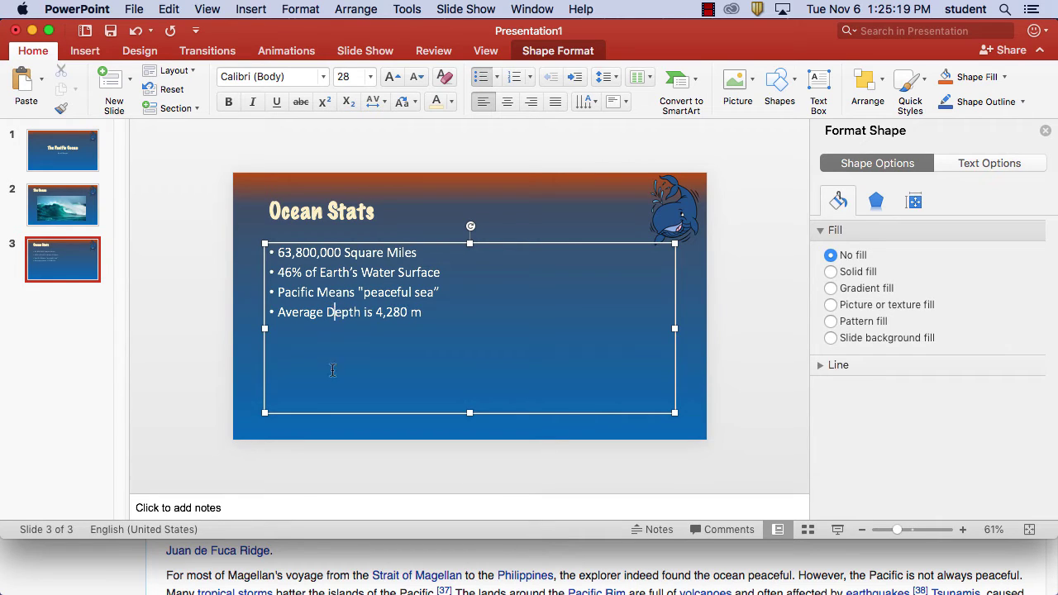
left_click(458, 320)
Adjust the zoom slider, enlarging the slide view then shrinking it back to fit.
left_click_drag(898, 530, 913, 528)
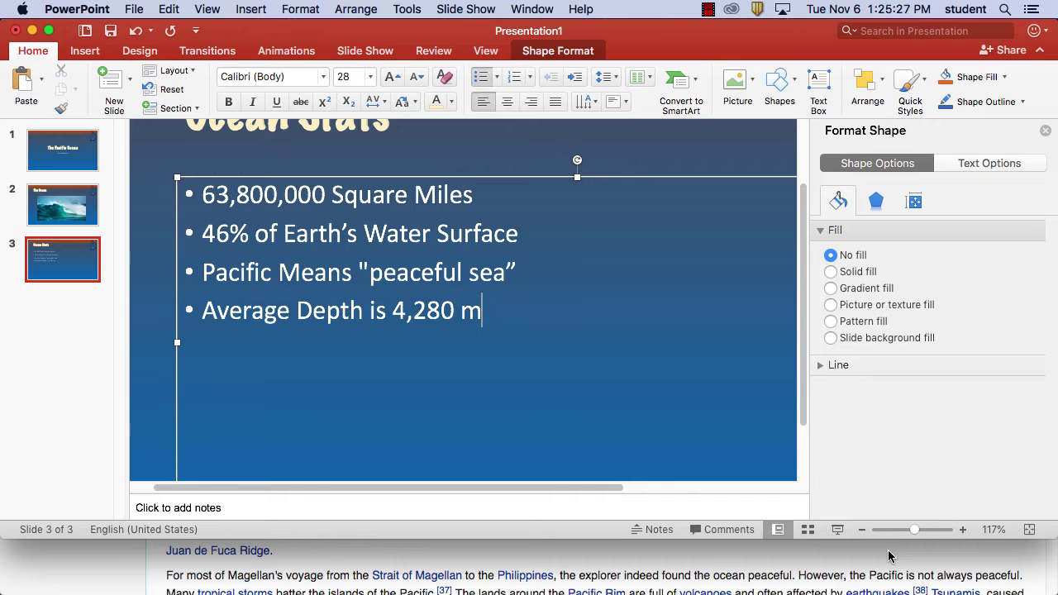
left_click(710, 9)
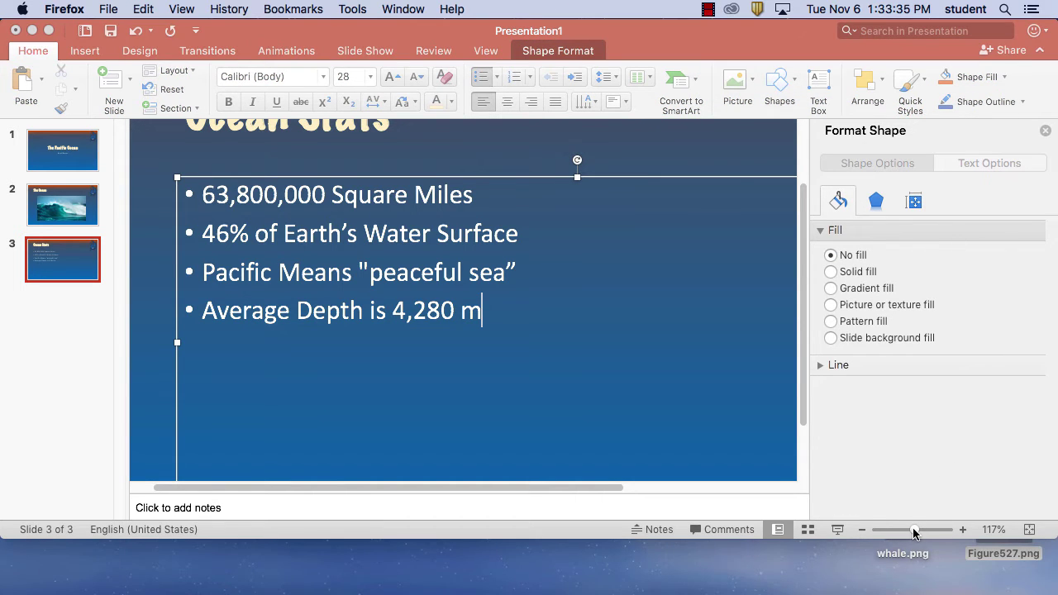
left_click(913, 533)
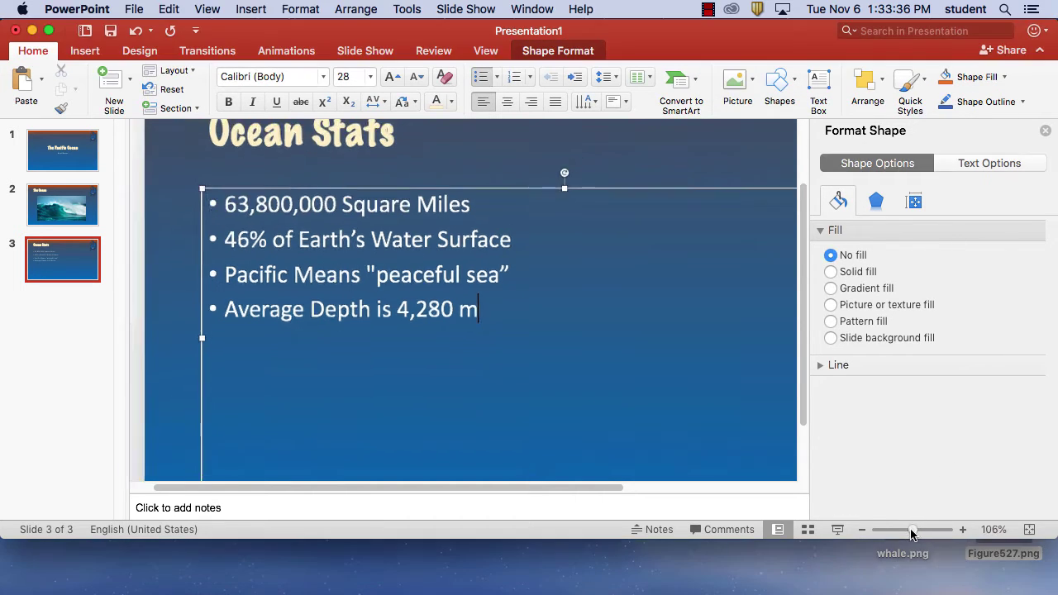
left_click_drag(913, 533, 902, 533)
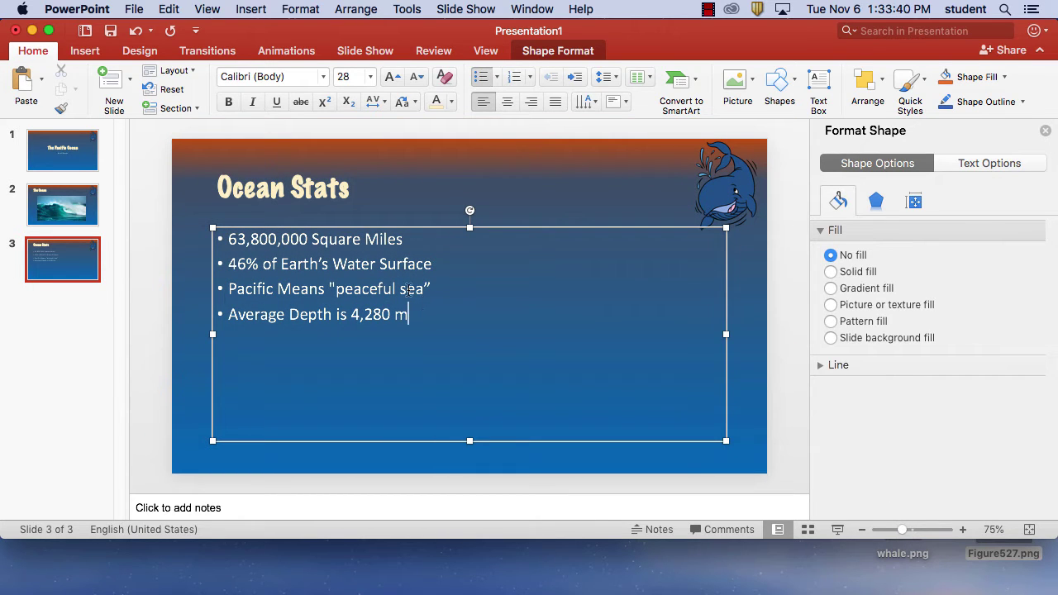
Apply the Fly In entrance animation to the four Ocean Stats bullets.
left_click(285, 51)
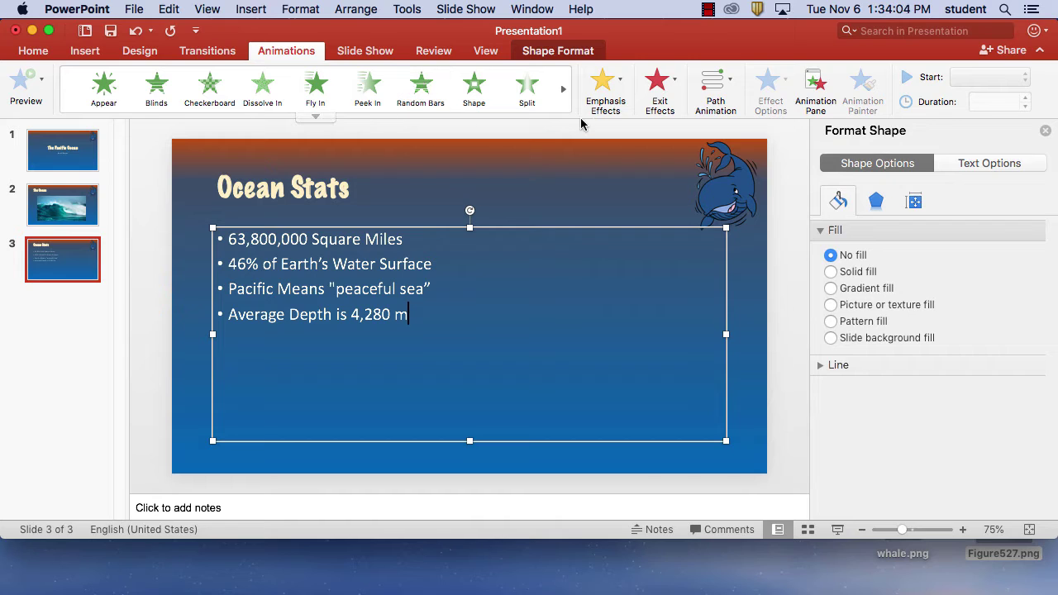
left_click(321, 97)
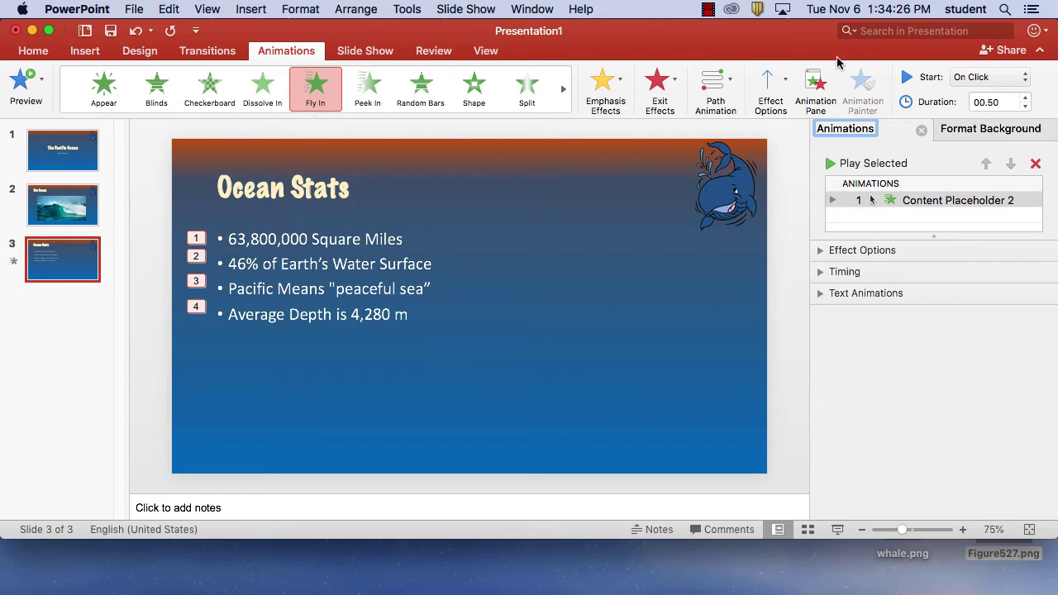
left_click(785, 82)
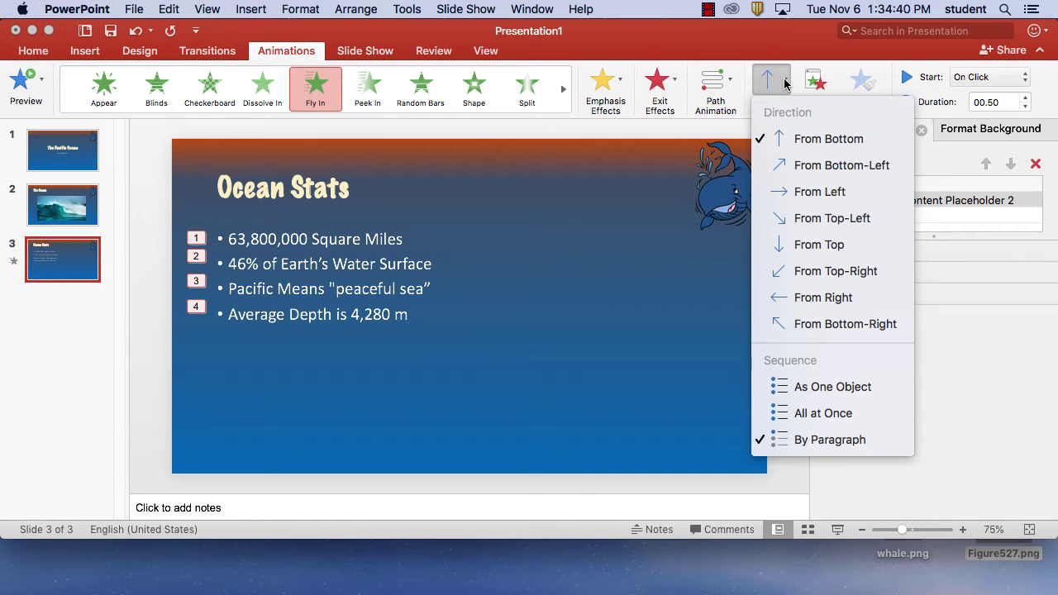
left_click(802, 202)
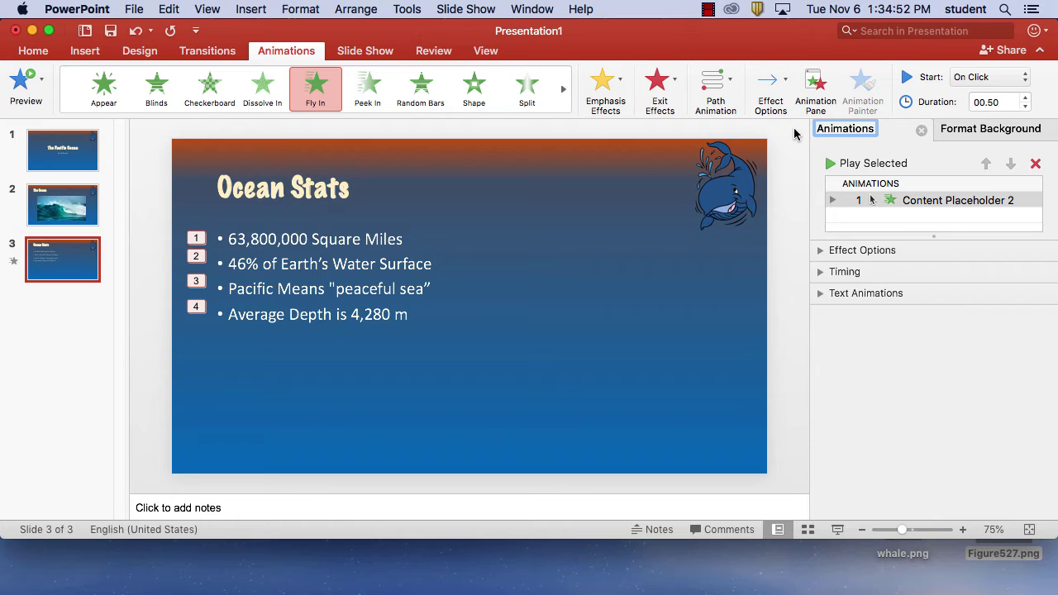
left_click(785, 88)
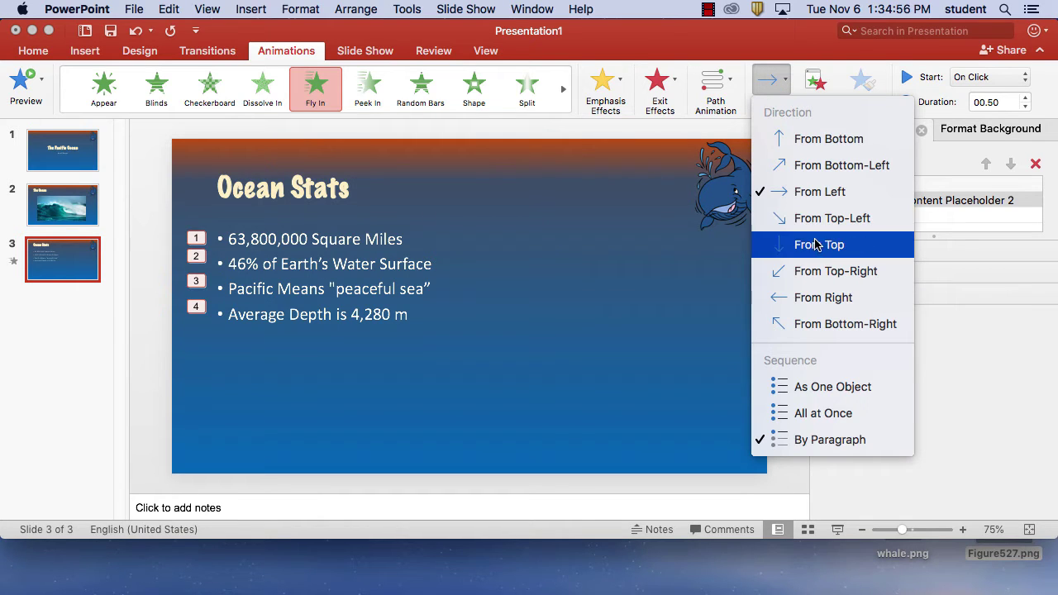
left_click(803, 192)
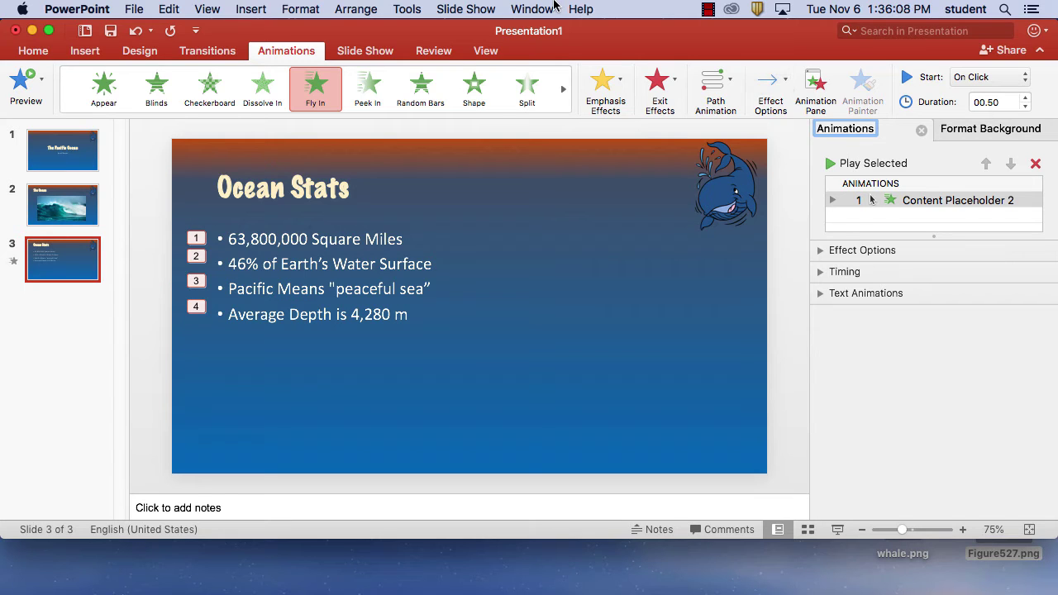
left_click(464, 9)
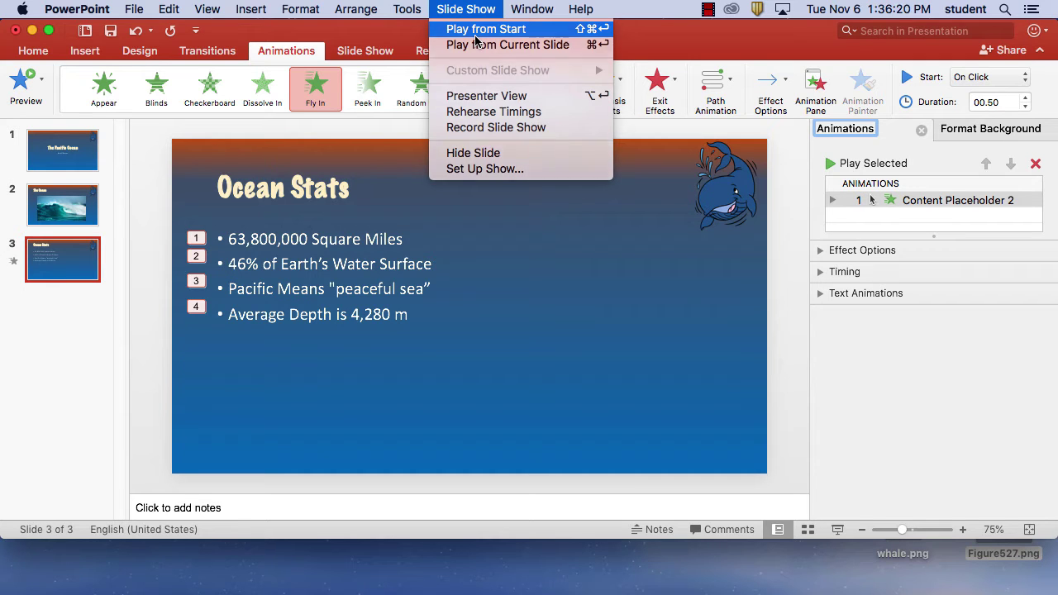
left_click(479, 29)
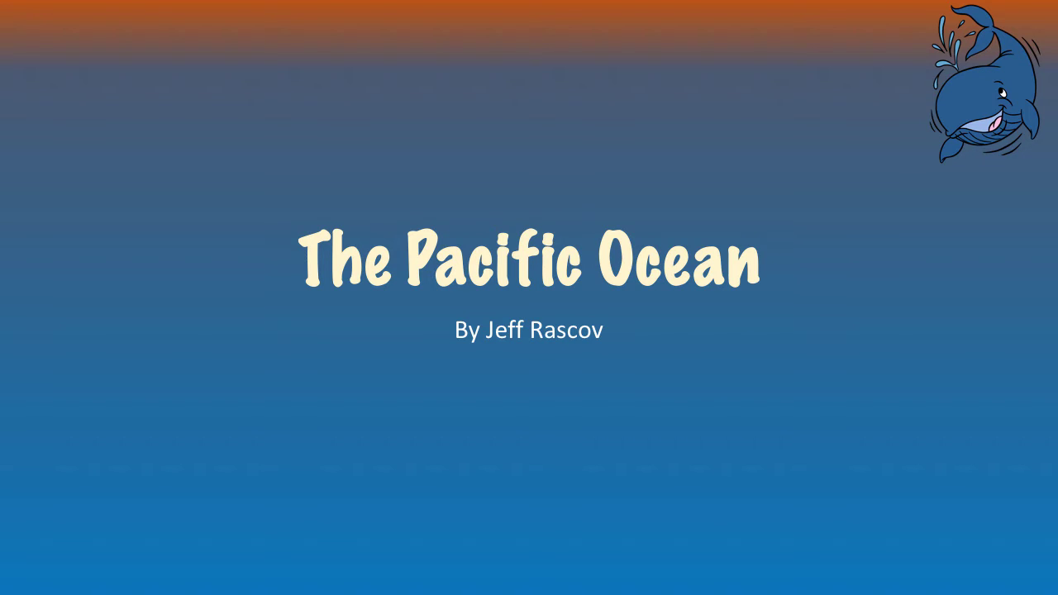
key("Right")
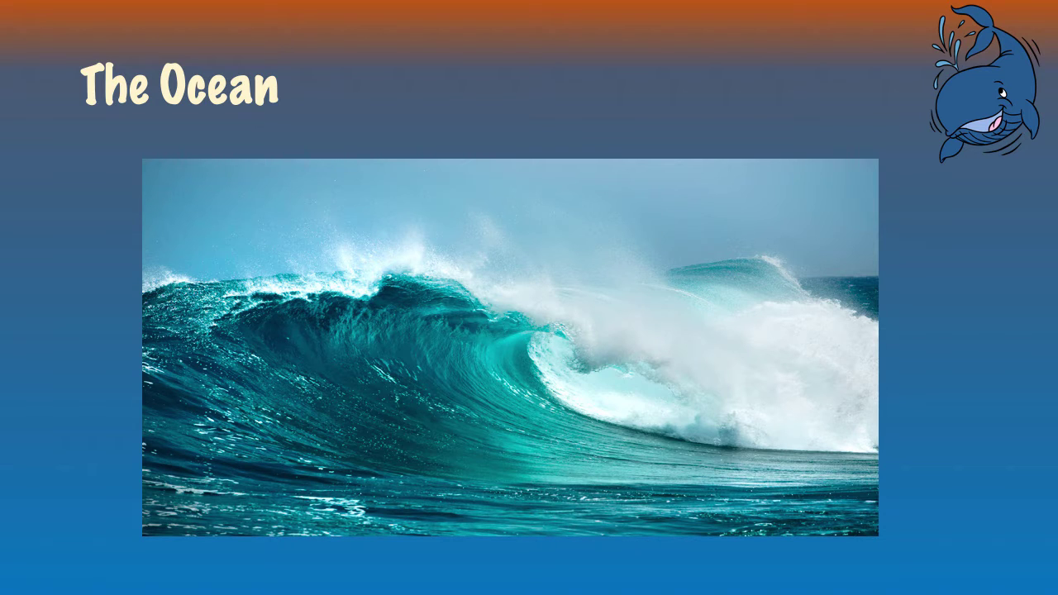
key("Right")
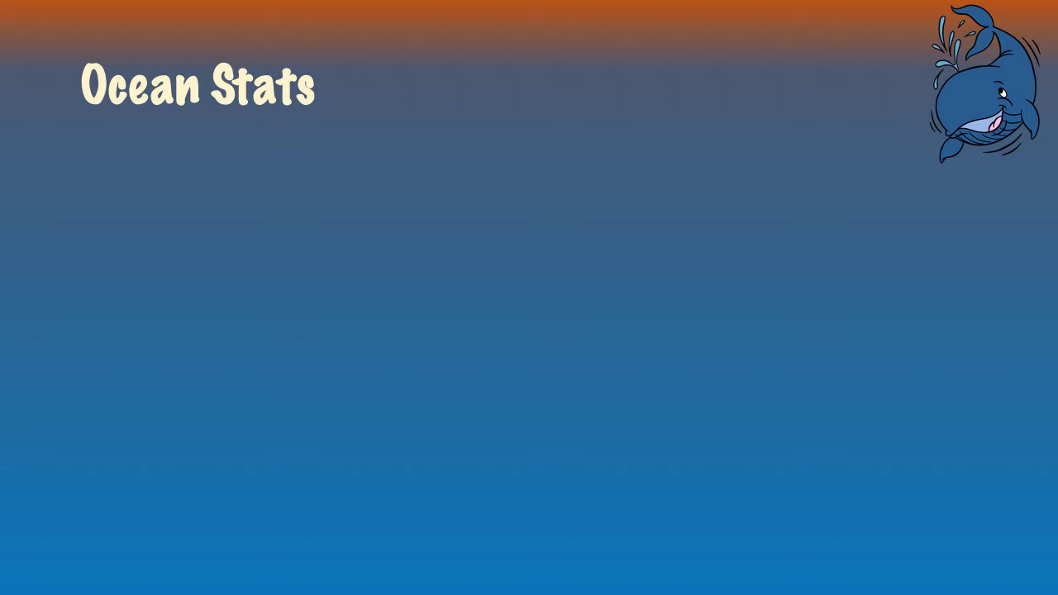
key("Right")
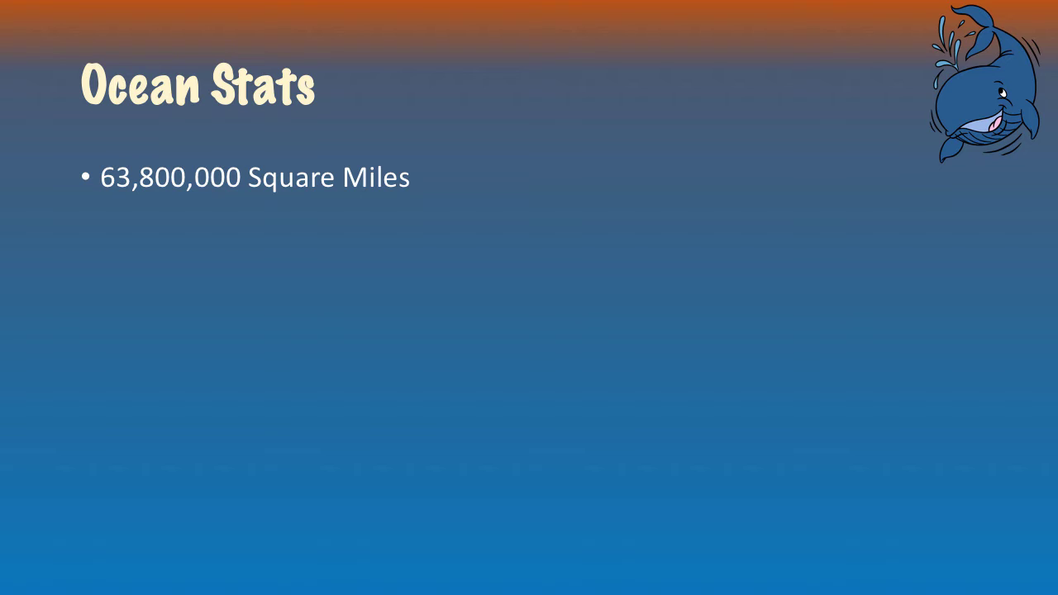
key("Right")
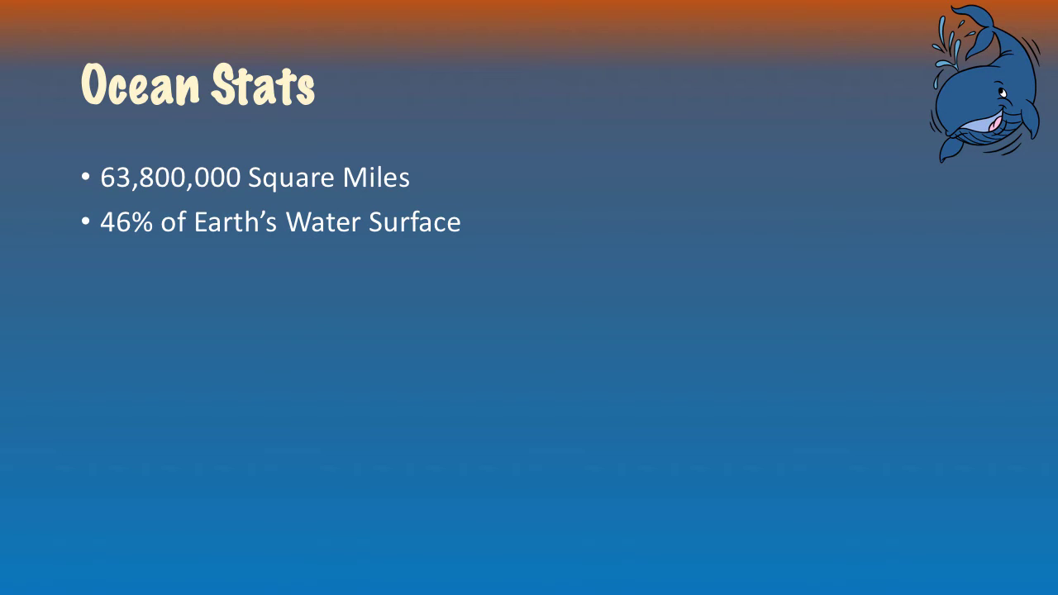
key("Right")
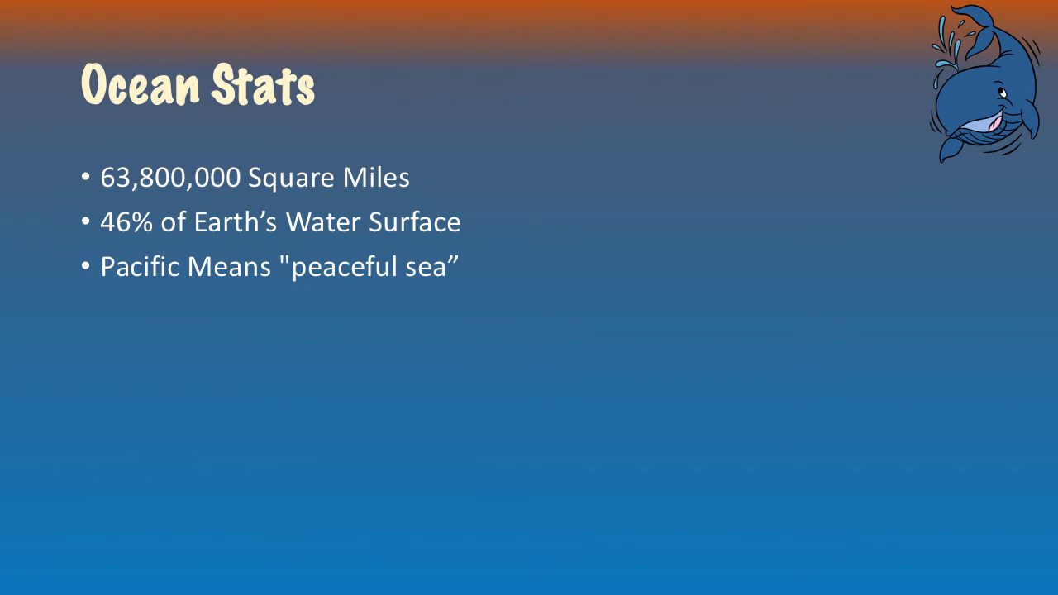
key("Right")
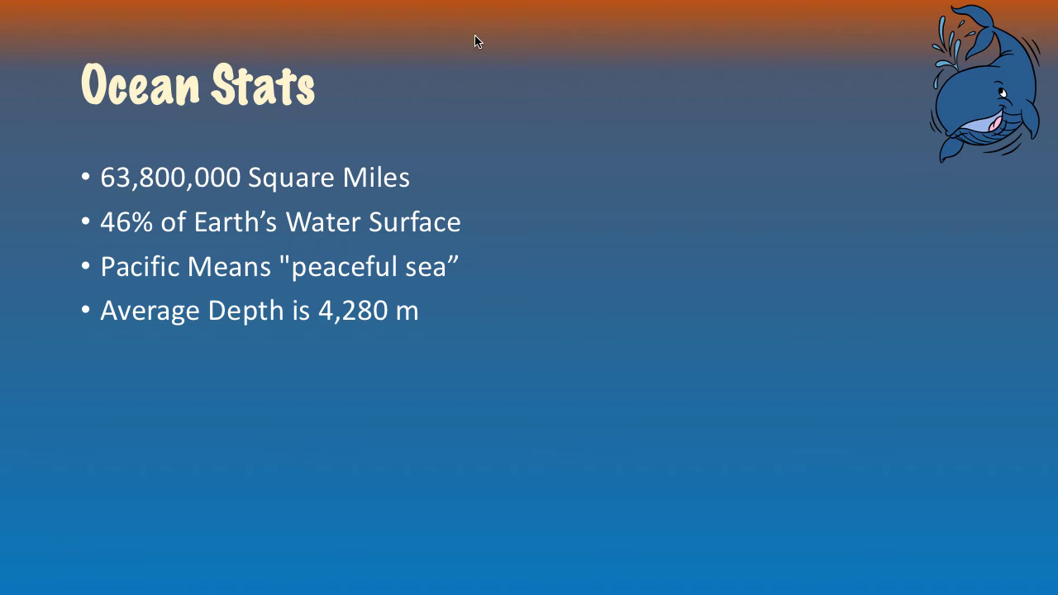
key("Escape")
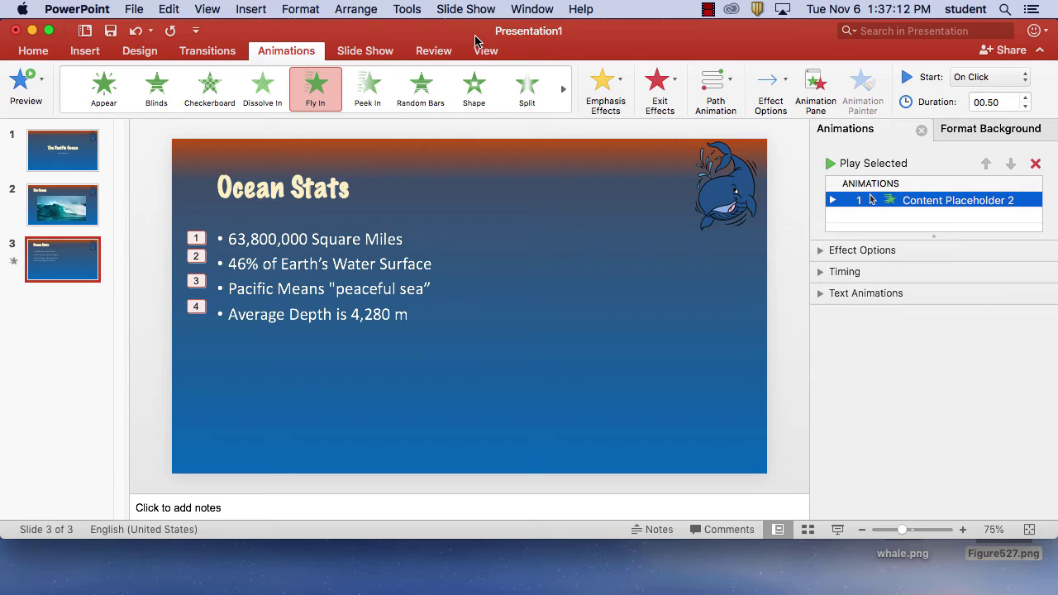
left_click(464, 8)
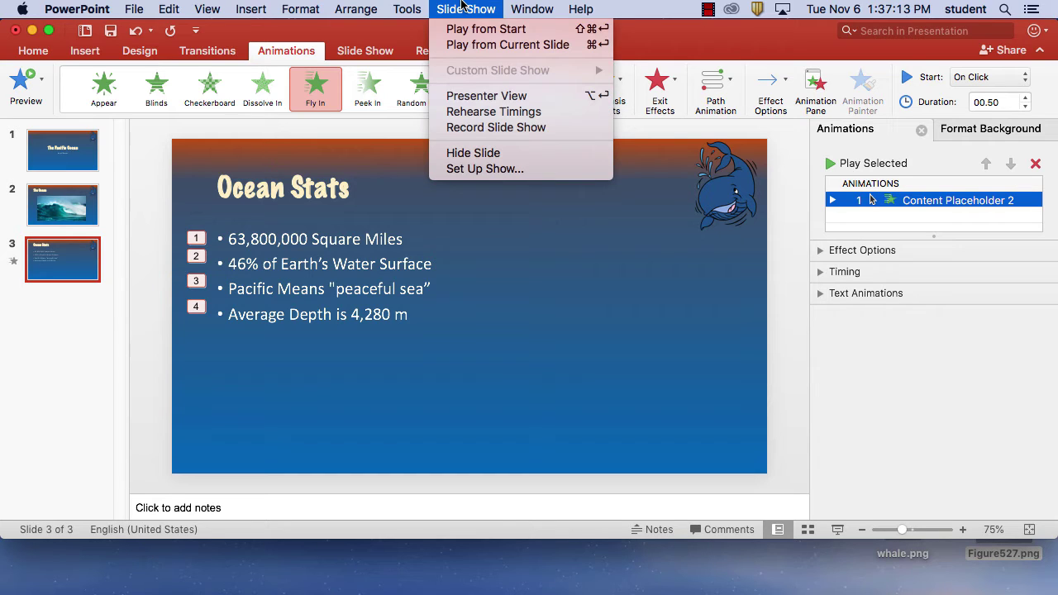
left_click(465, 31)
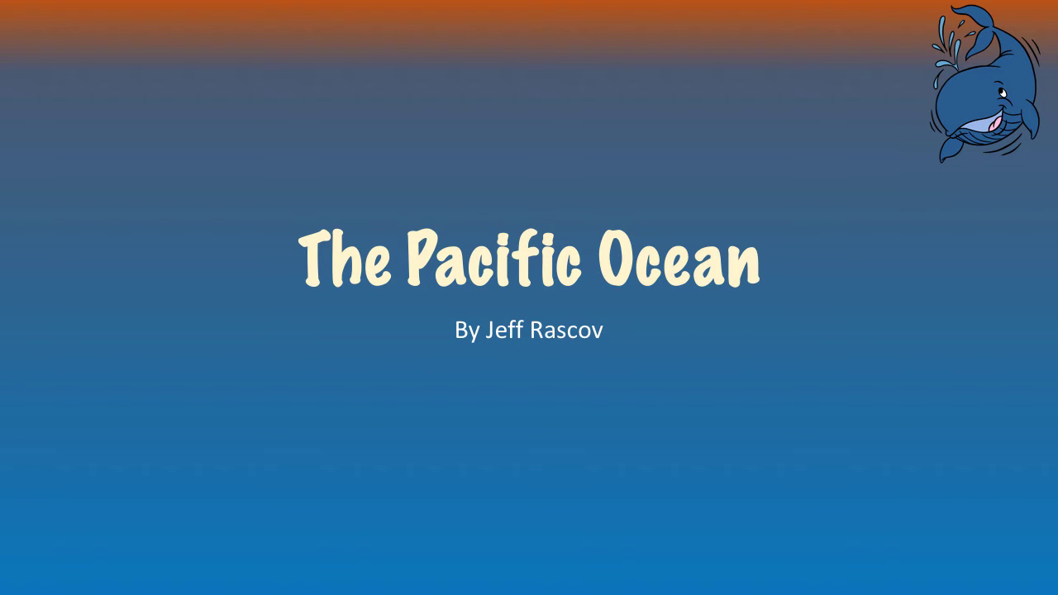
key("Right")
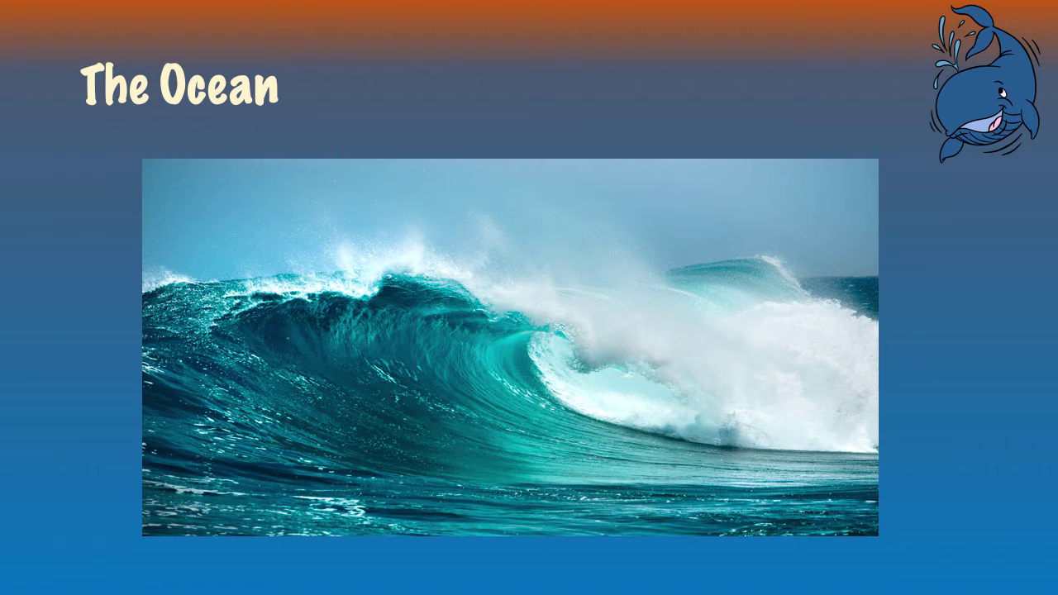
key("Right")
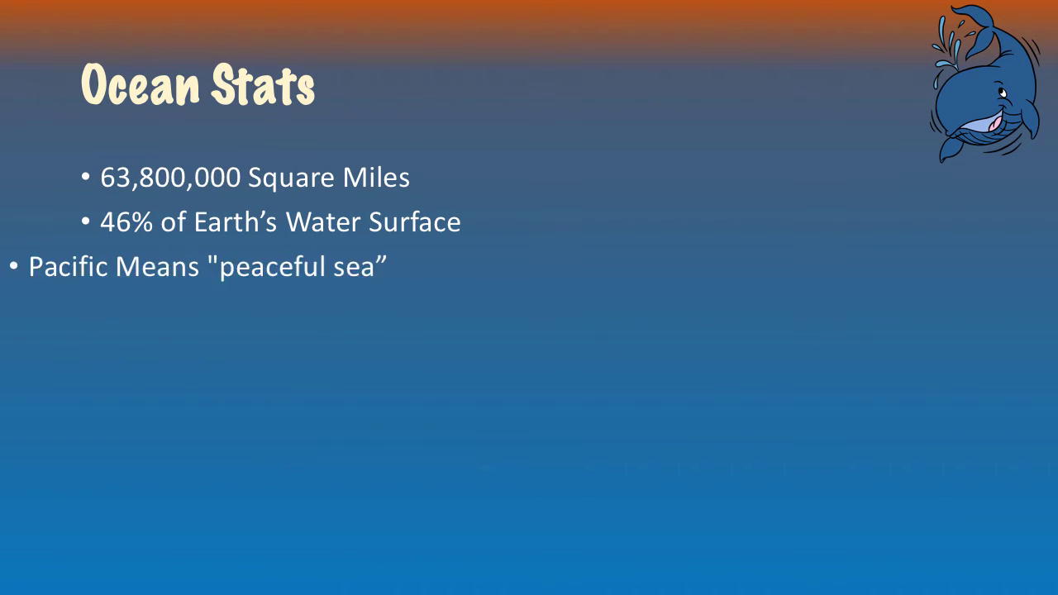
key("Right")
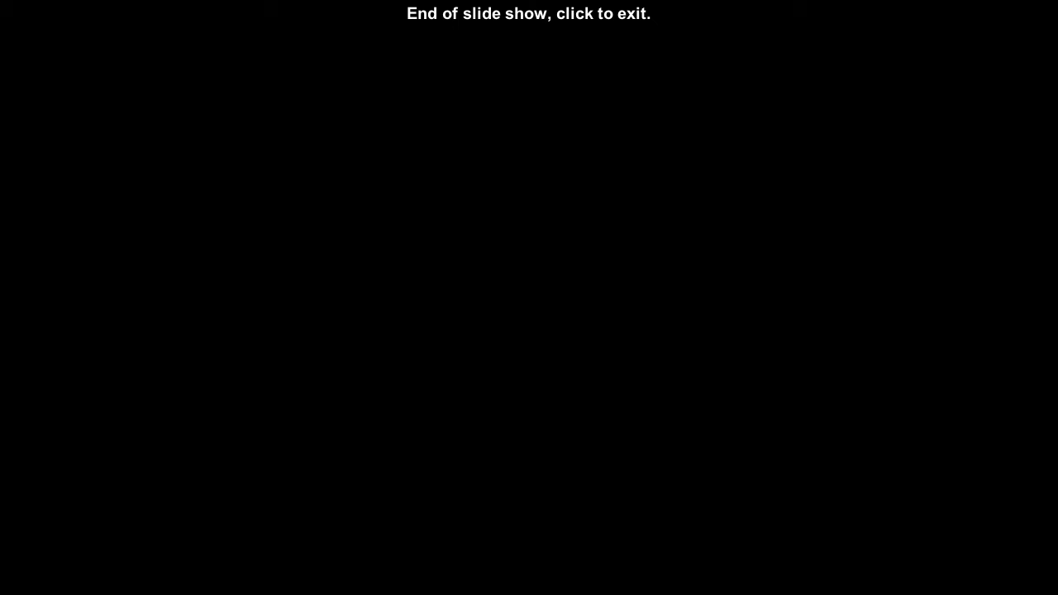
key("Right")
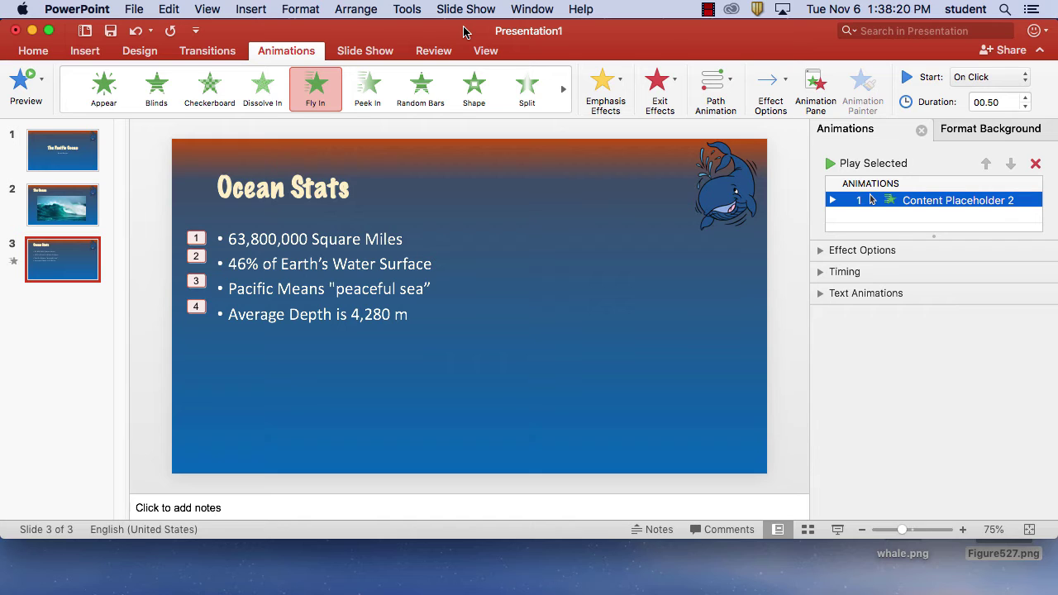
Insert a new Title and Content slide after the Ocean Stats slide.
left_click(33, 52)
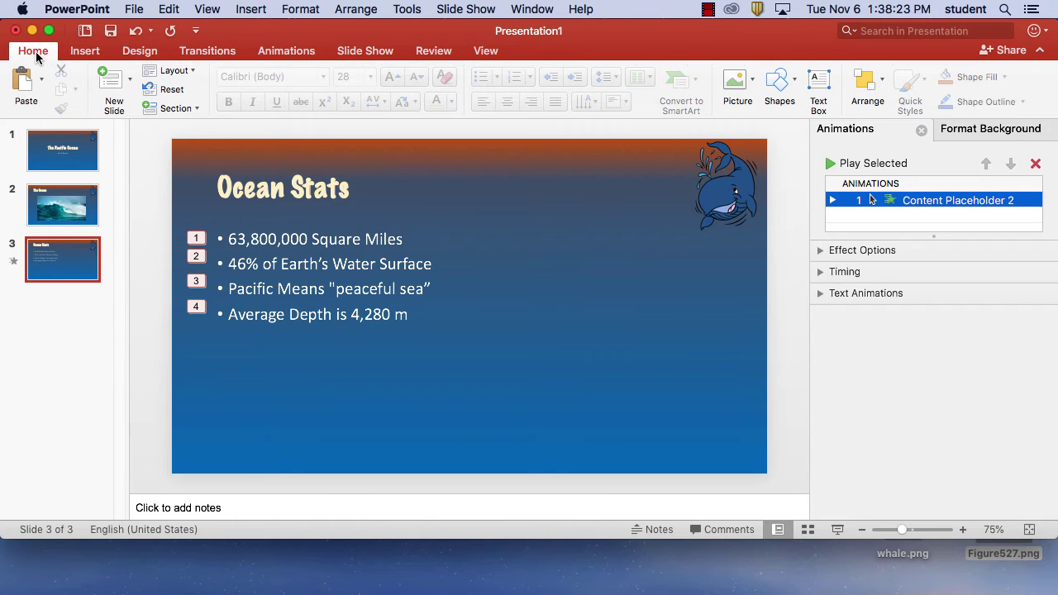
left_click(131, 83)
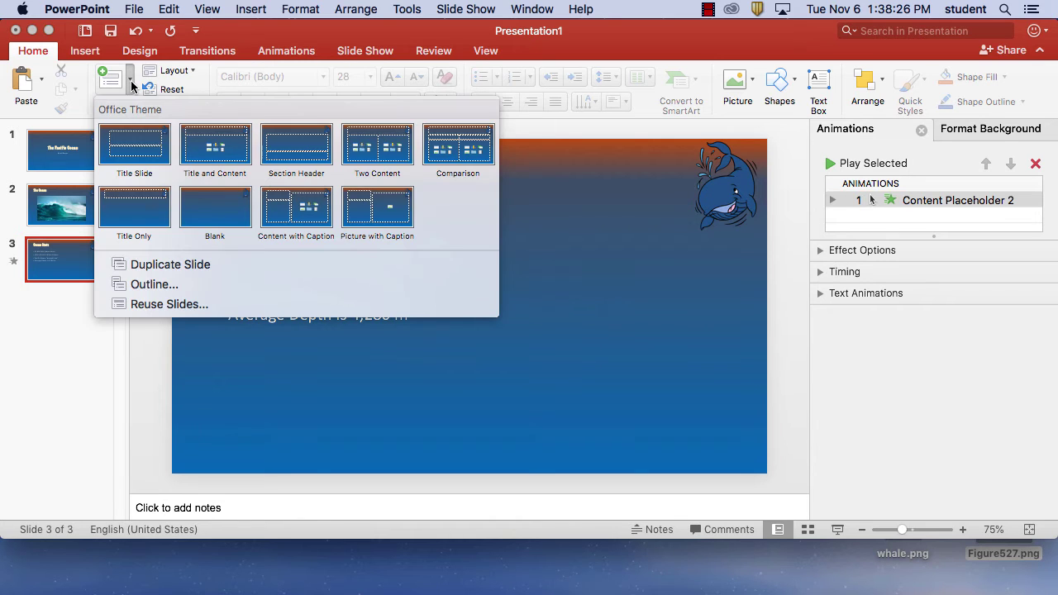
left_click(213, 150)
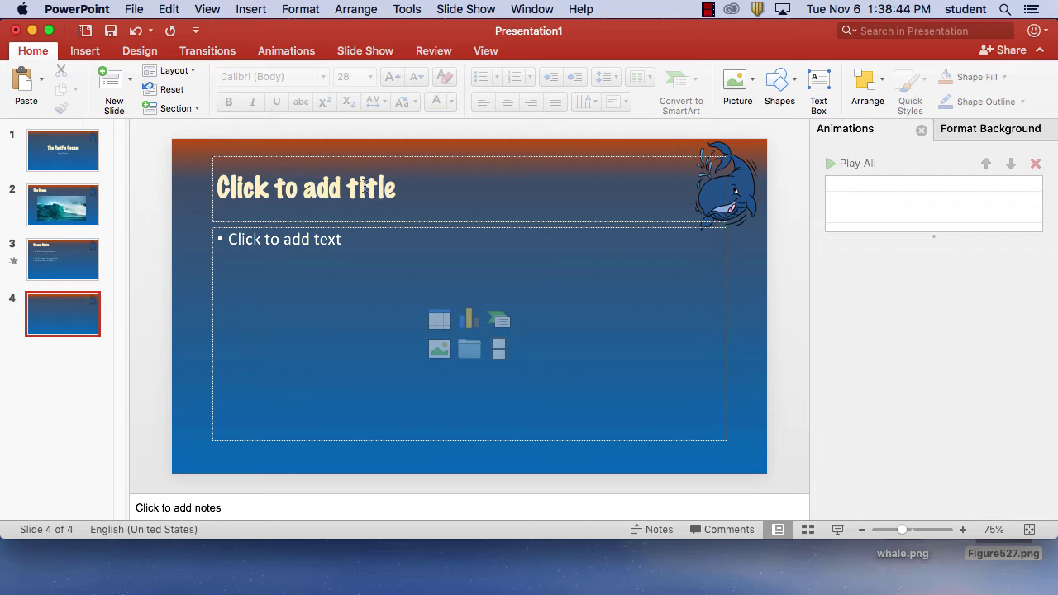
Type the slide 4 title 'Animals of Pacific Ocean', fixing the 'Pacfic' typo.
left_click(395, 189)
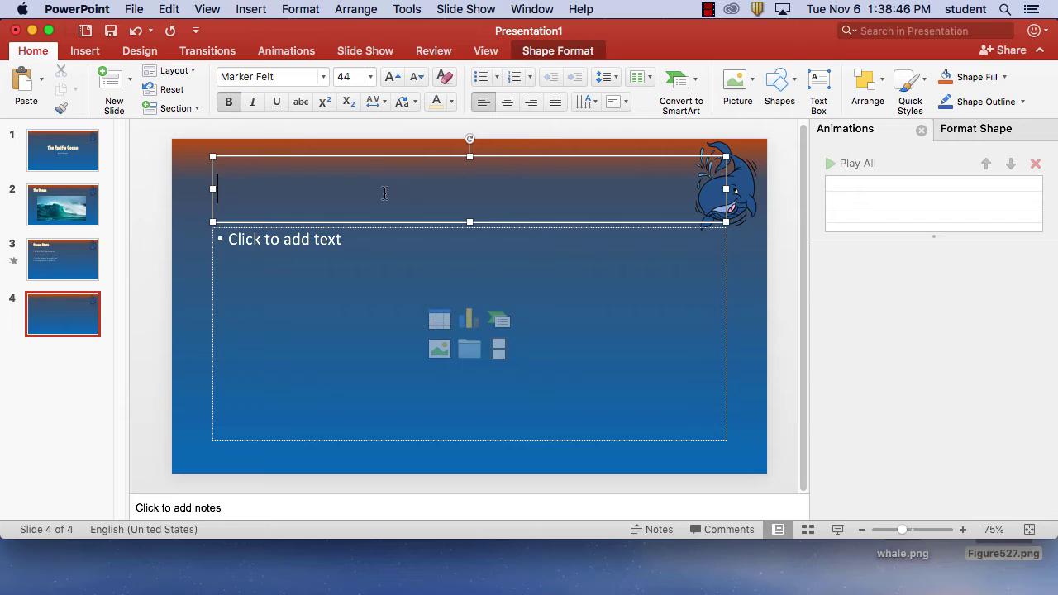
type("An")
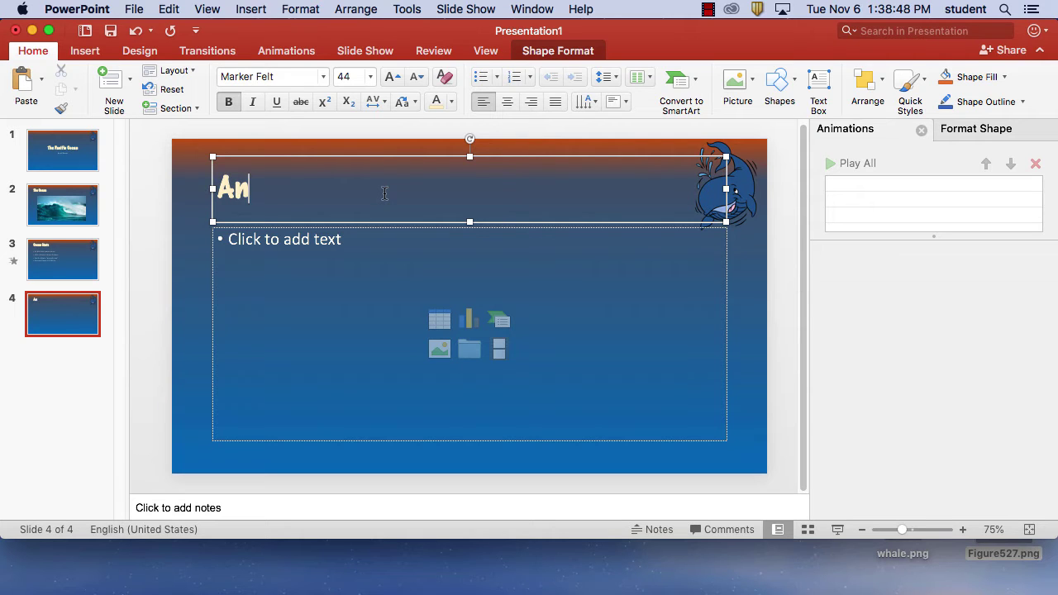
type("imals of ")
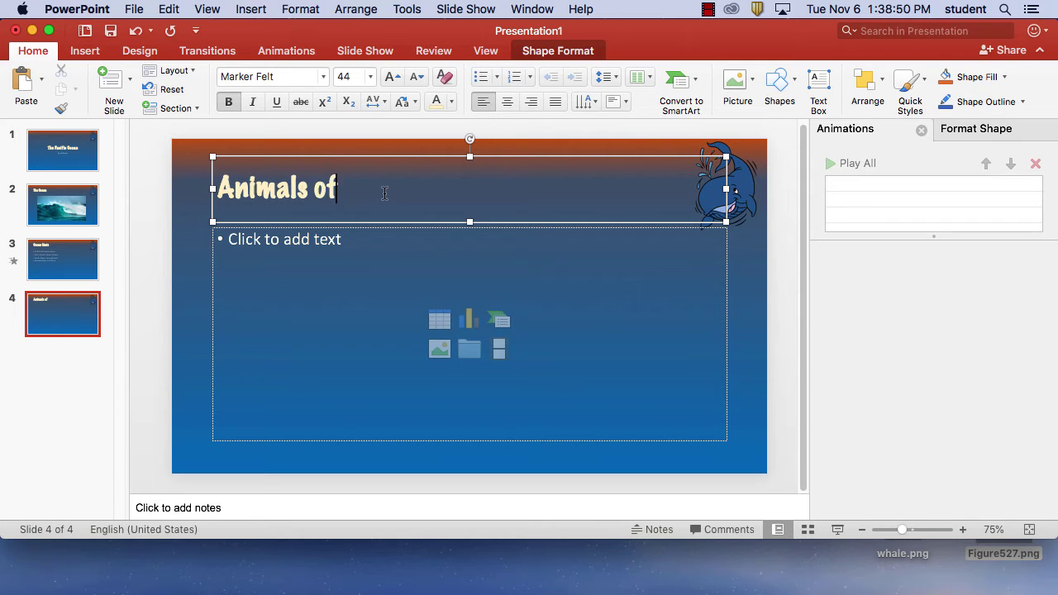
type("Pac")
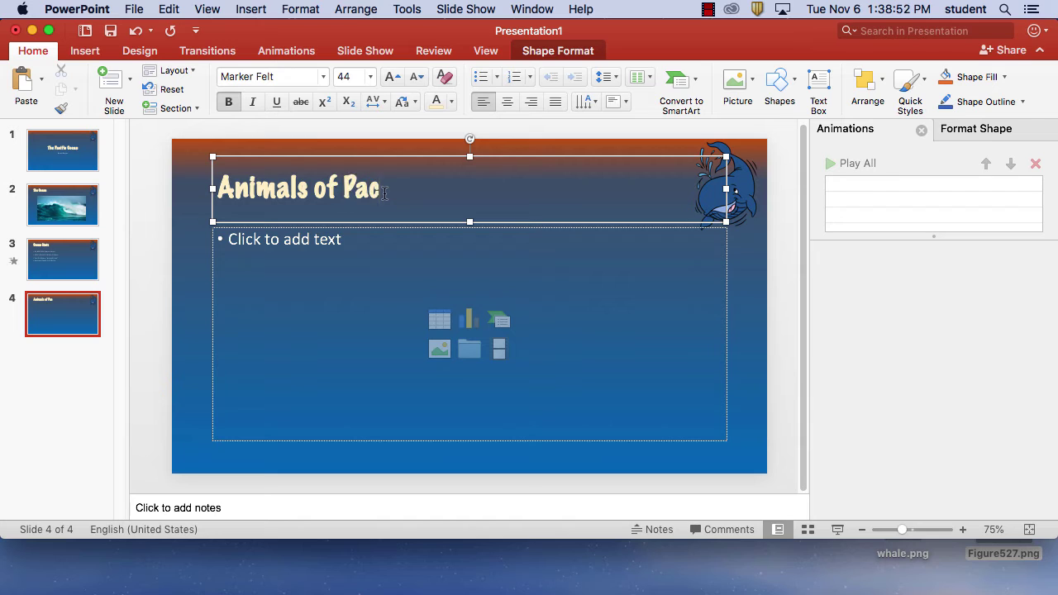
type("fic O")
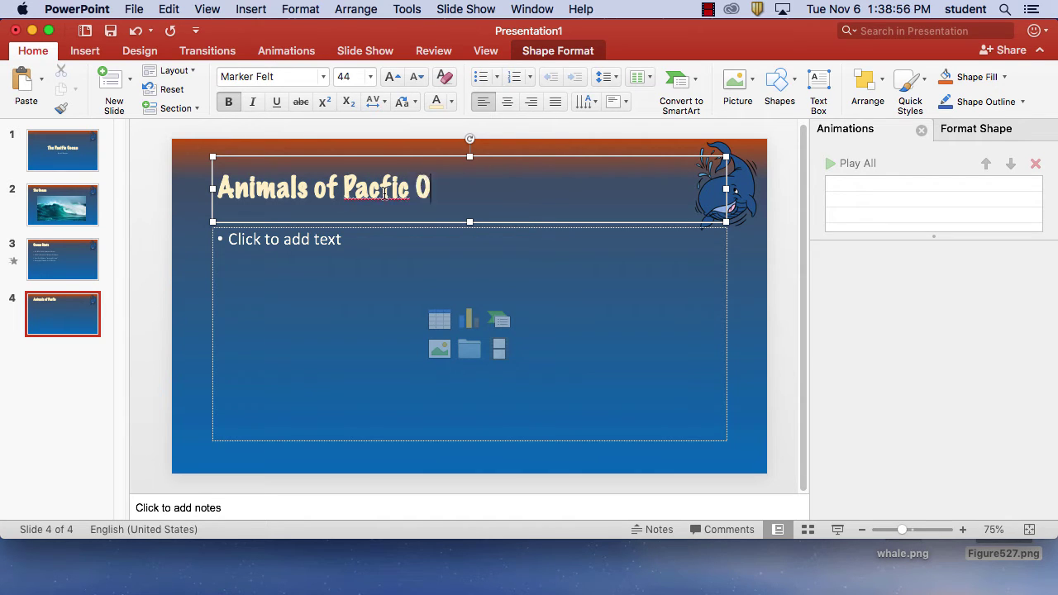
type("cean")
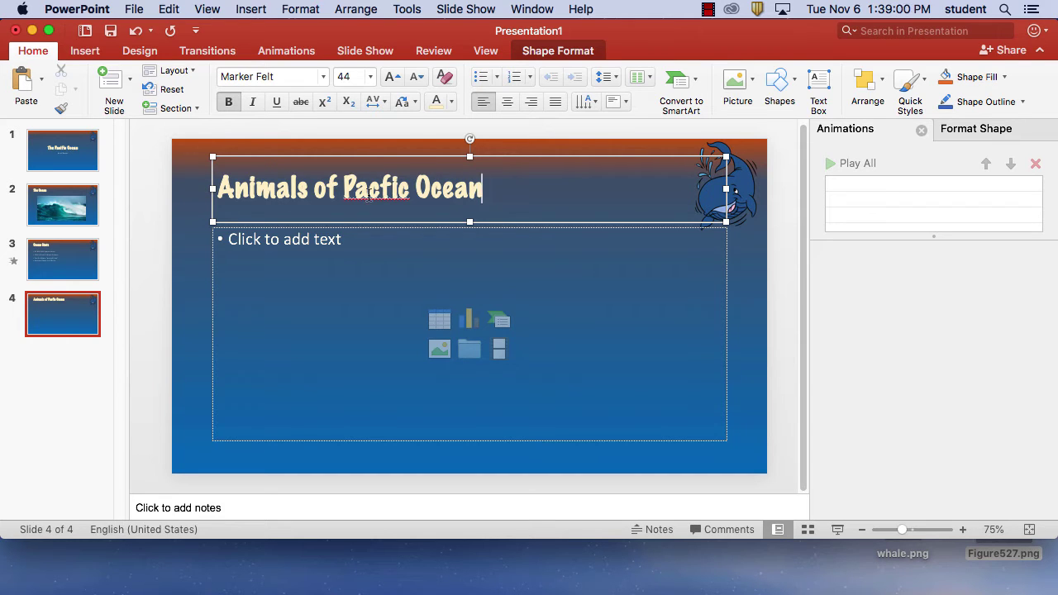
left_click(367, 190)
type("s")
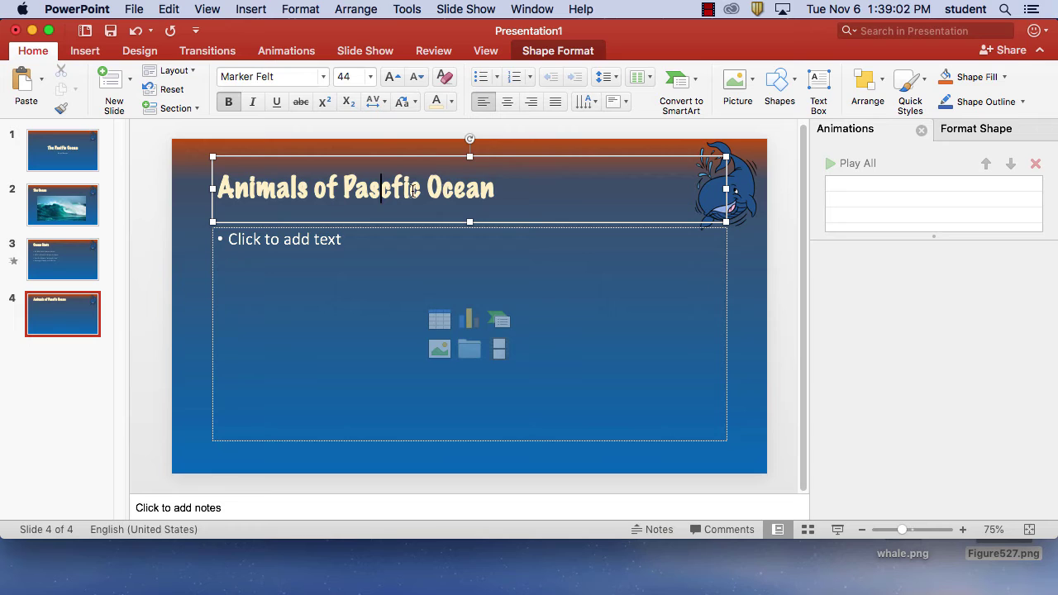
left_click_drag(421, 188, 368, 187)
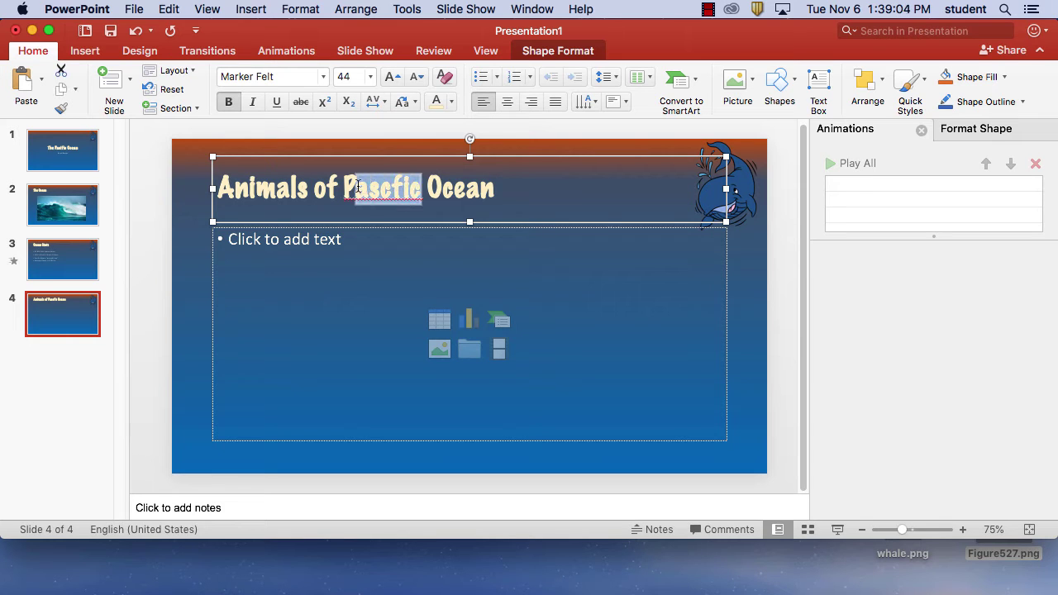
key("BackSpace")
type("cific")
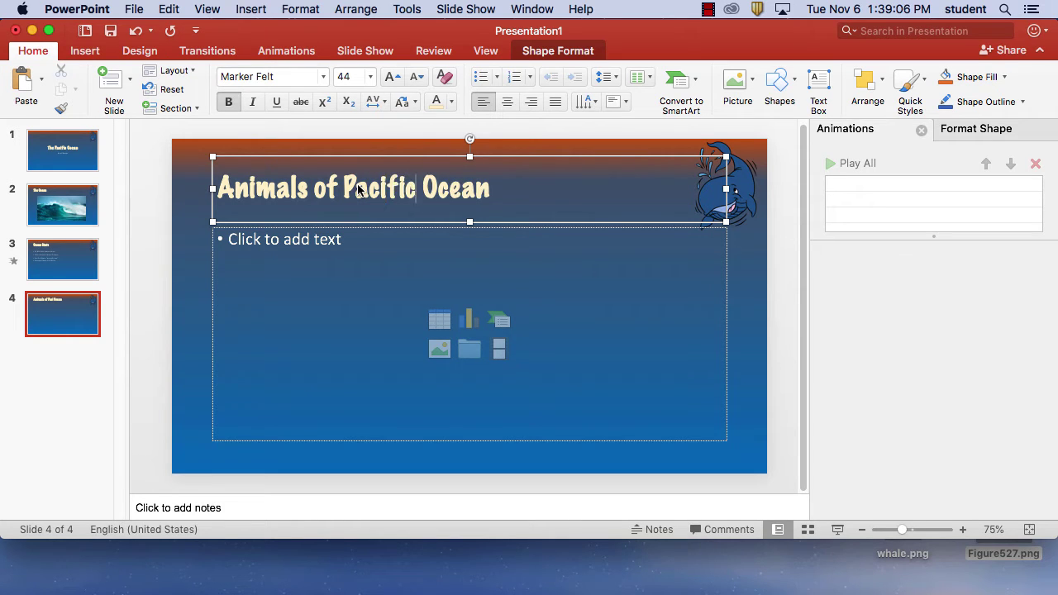
left_click(536, 196)
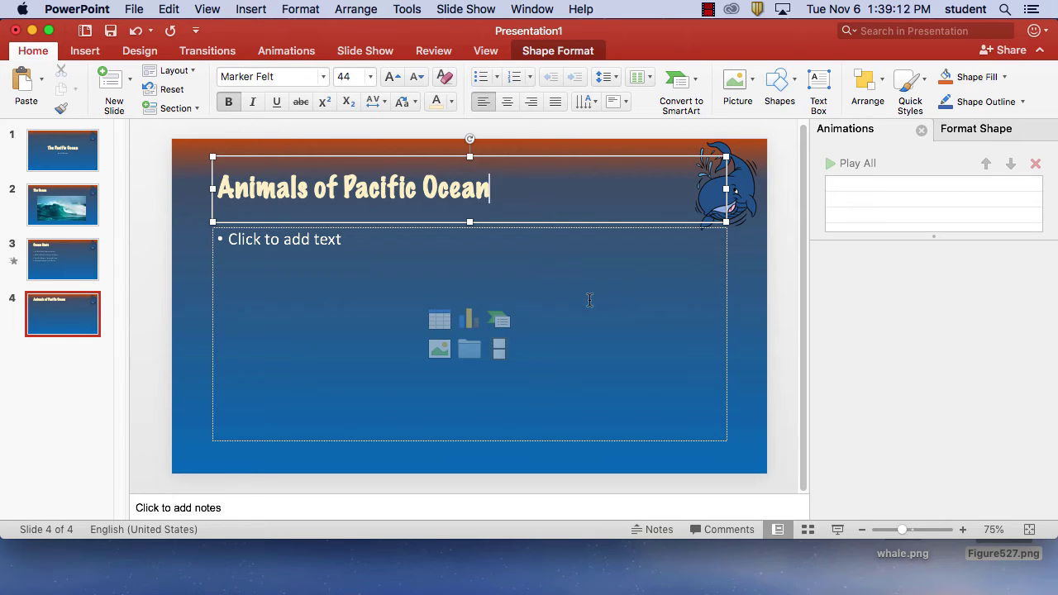
Insert a 3-column, 4-row table into slide 4's content placeholder.
left_click(434, 323)
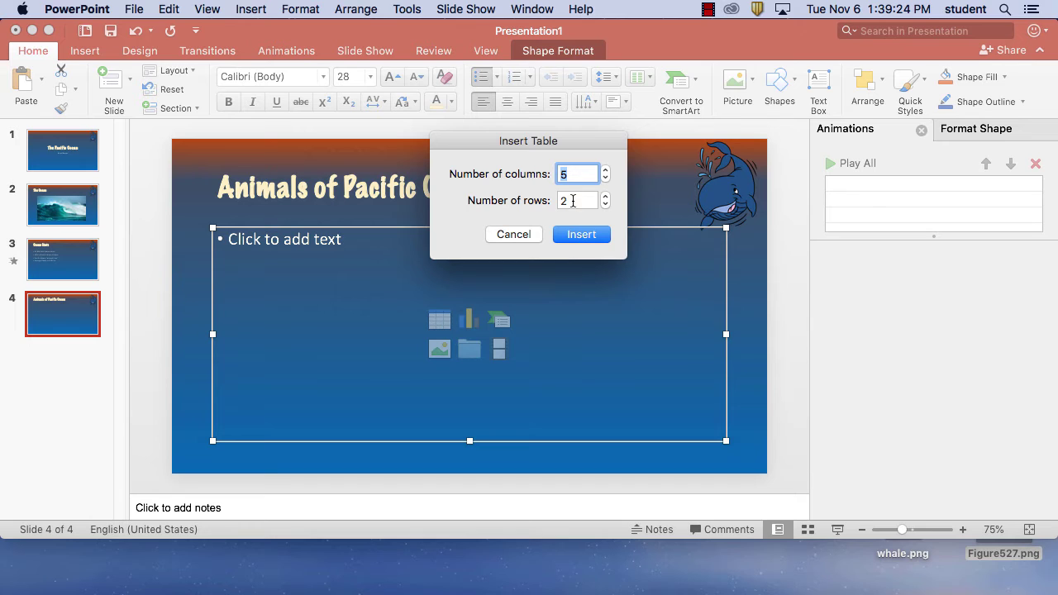
key("Tab")
type("4")
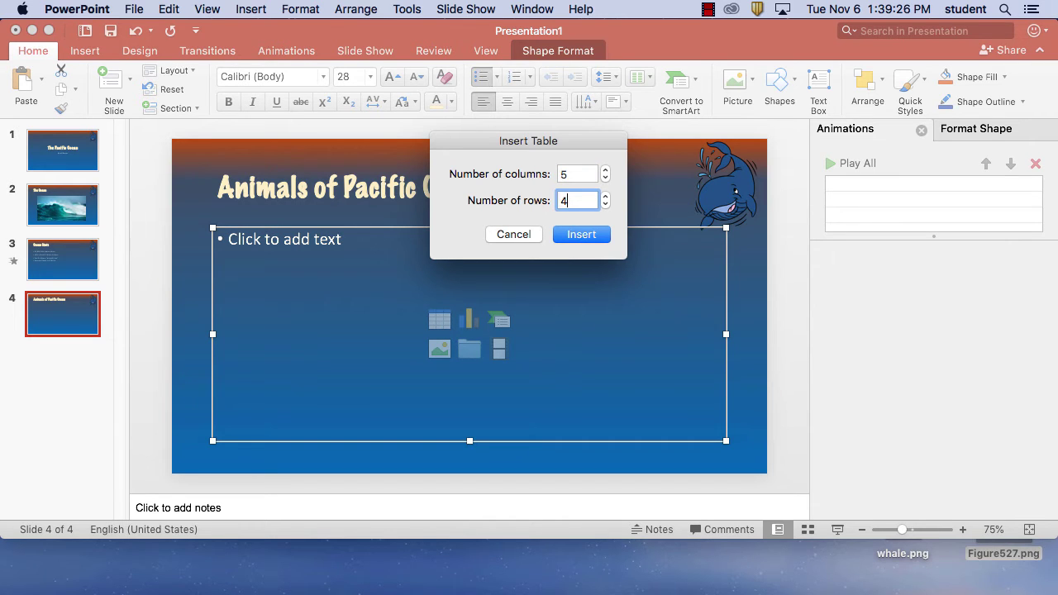
key("Tab")
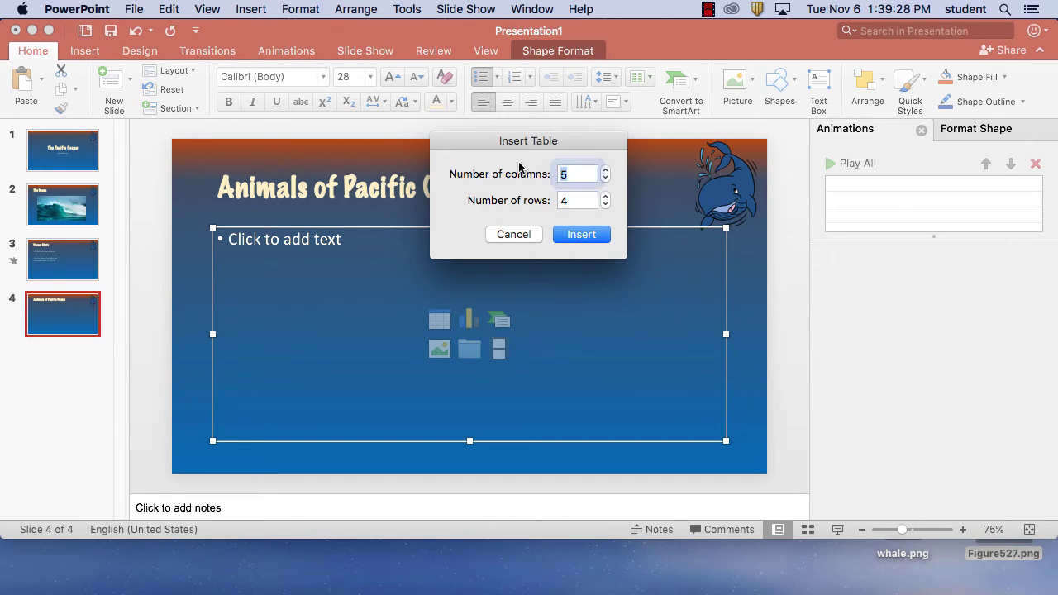
type("3")
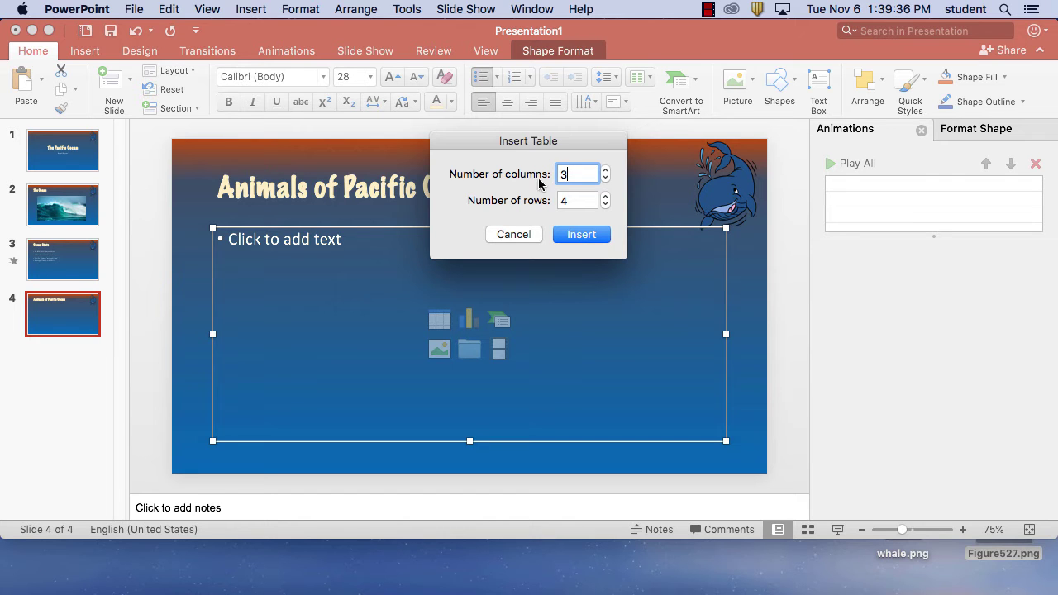
left_click(598, 235)
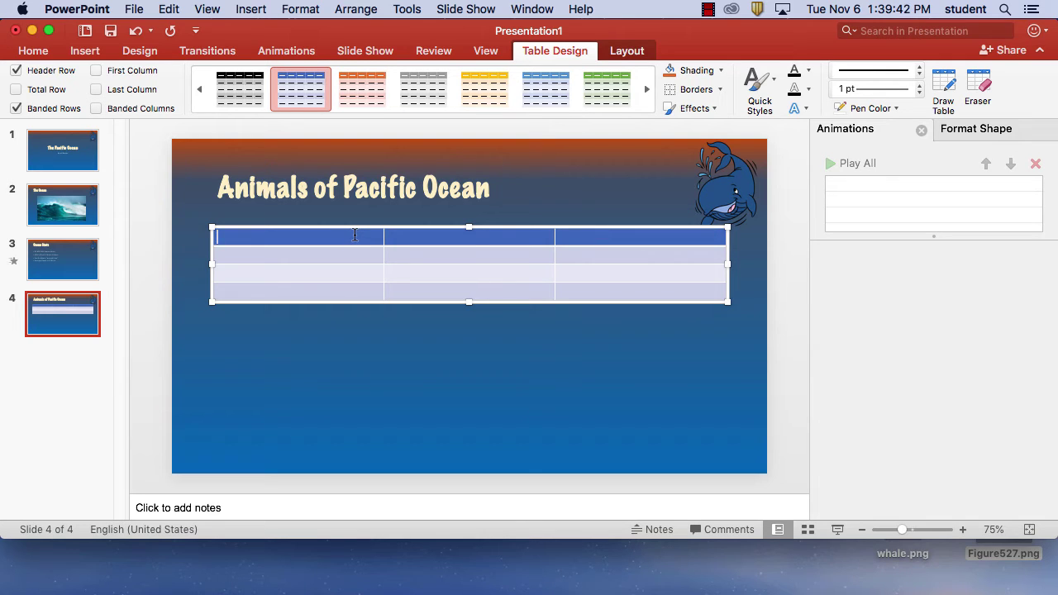
Type the table headers Animals, Population and Image.
type("Animals")
left_click(432, 238)
type("H")
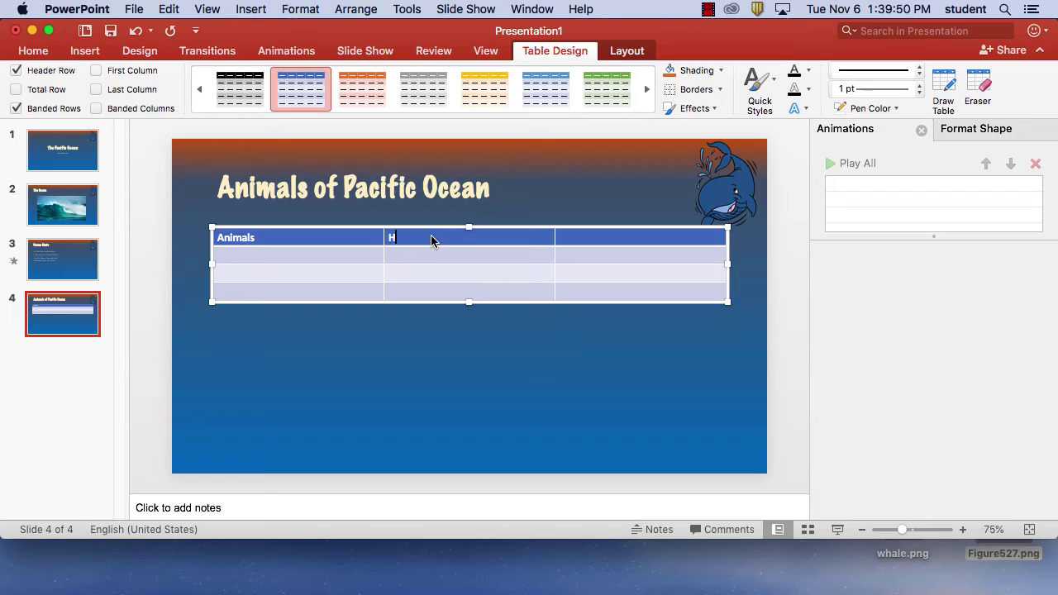
type("ow Man")
key("BackSpace")
key("BackSpace")
key("BackSpace")
key("BackSpace")
key("BackSpace")
key("BackSpace")
key("BackSpace")
type("Population")
left_click(570, 239)
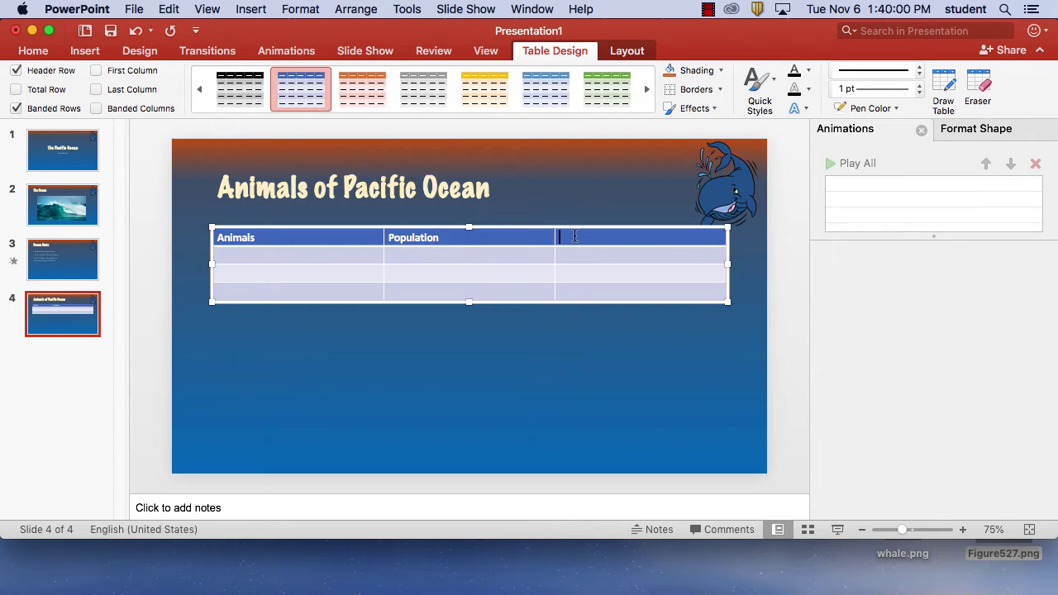
type("Image")
Enter the animal names Sea Lion, Sea Gull and Crab in the first column.
left_click(344, 257)
type("Sean L")
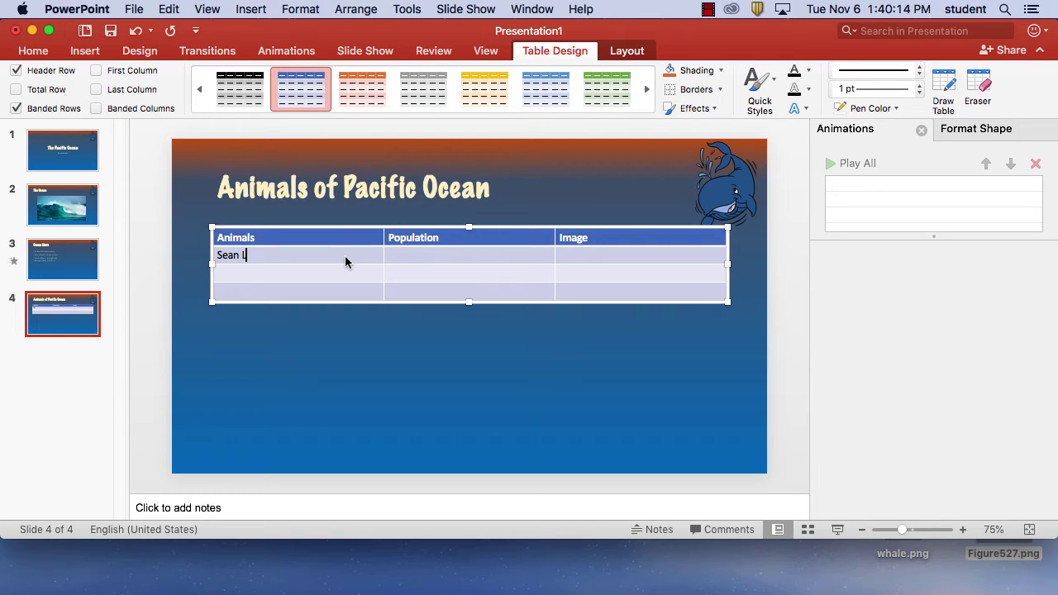
type("ion")
left_click(238, 256)
key("BackSpace")
left_click(257, 275)
type("Sea Gull")
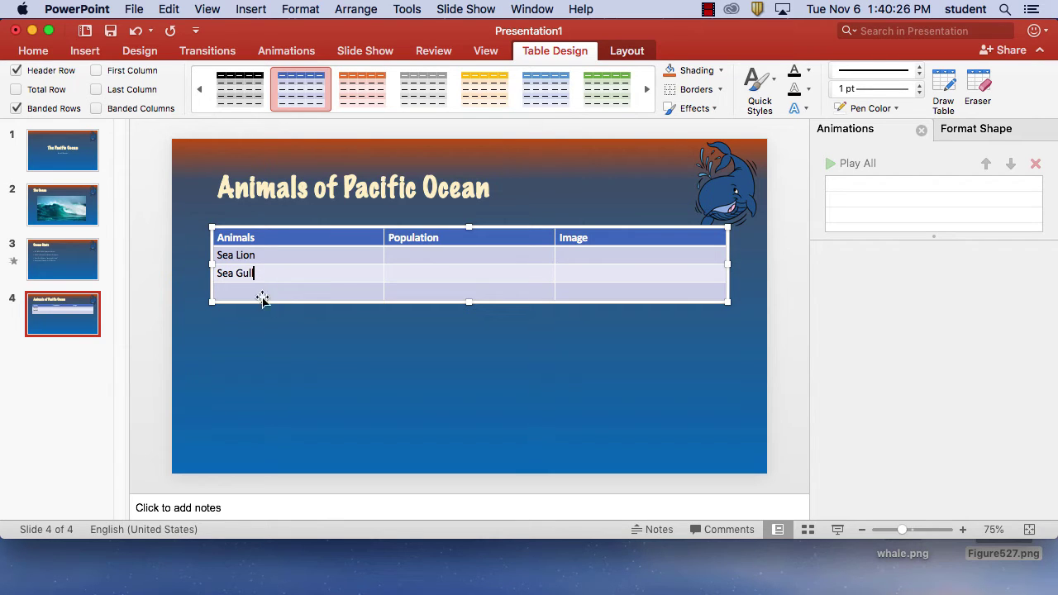
left_click(264, 292)
type("Crab")
Enter populations 50,000, 2 Million and 200 Million in the Population column.
left_click(441, 258)
type("50,0000")
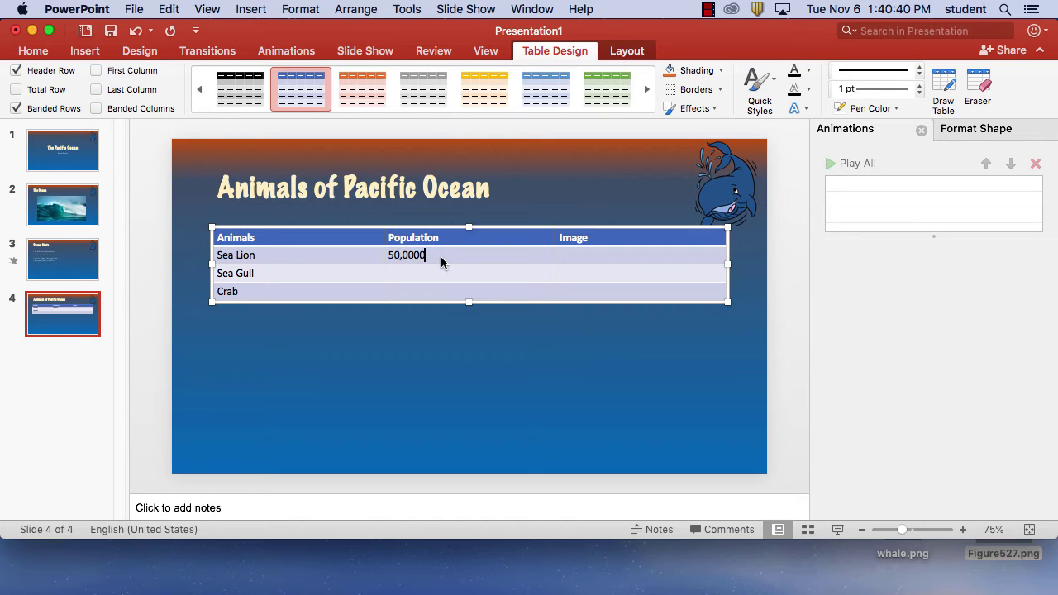
key("BackSpace")
left_click(438, 272)
type("2 Million")
left_click(436, 291)
type("200 ")
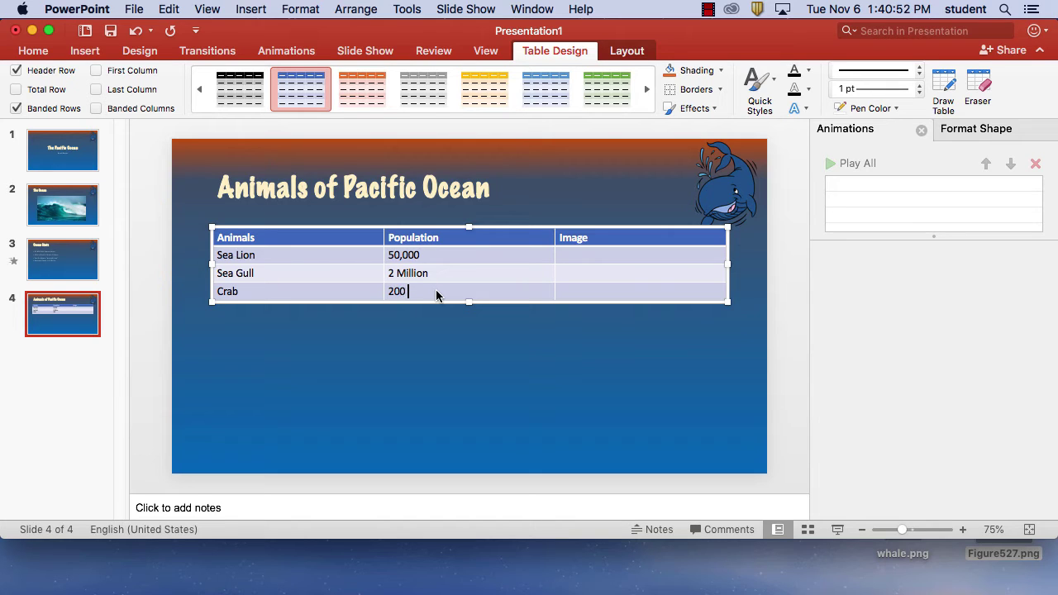
type("Million")
Drag the table's corner handle down so the rows fill the slide.
left_click_drag(727, 303, 724, 427)
left_click(640, 308)
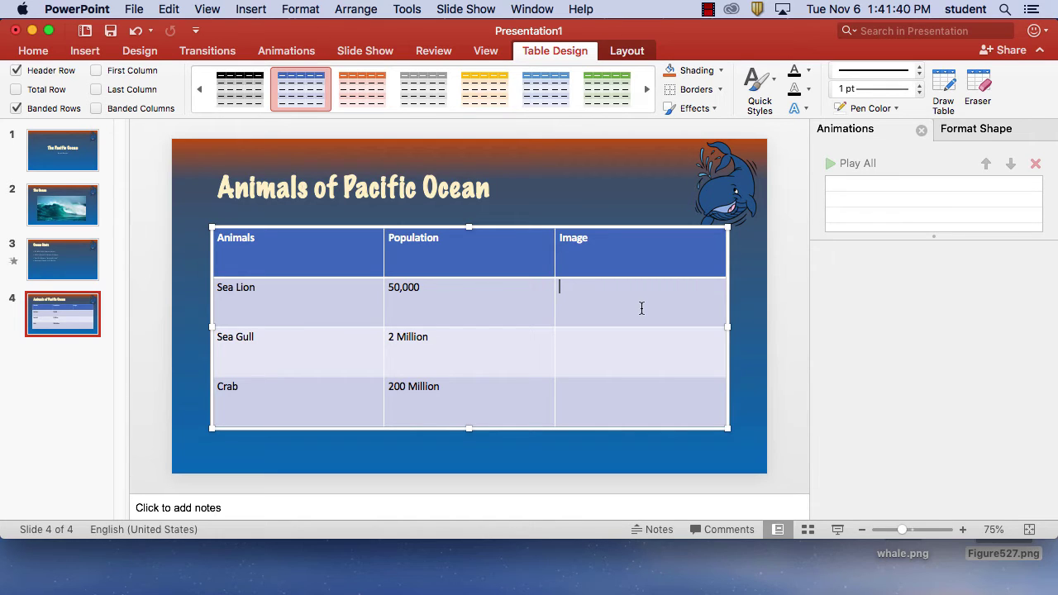
Fill the table's Image cell with the sealion.jpg picture as a trial.
left_click(719, 70)
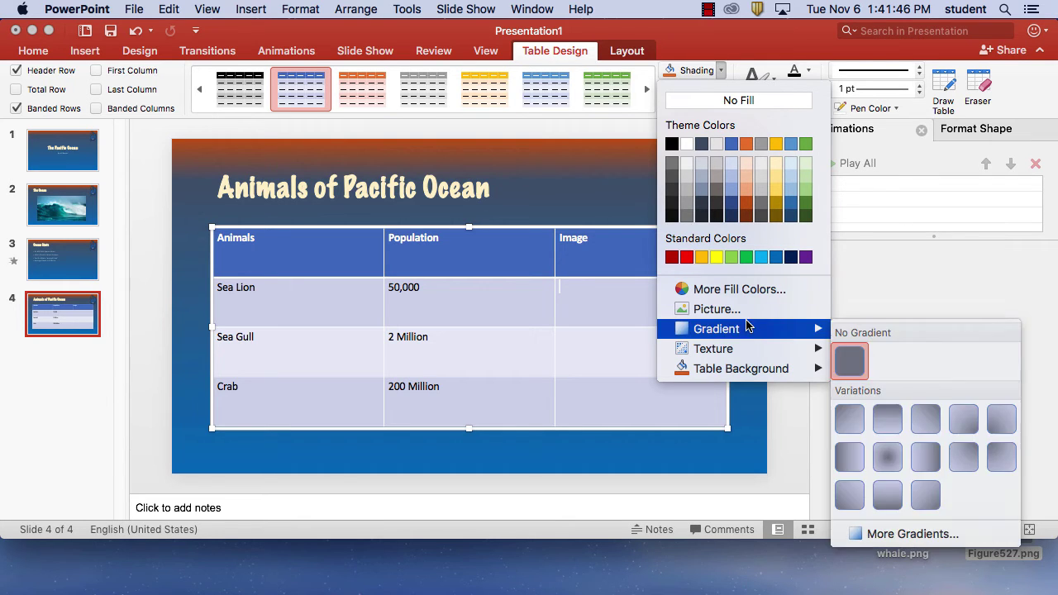
left_click(716, 309)
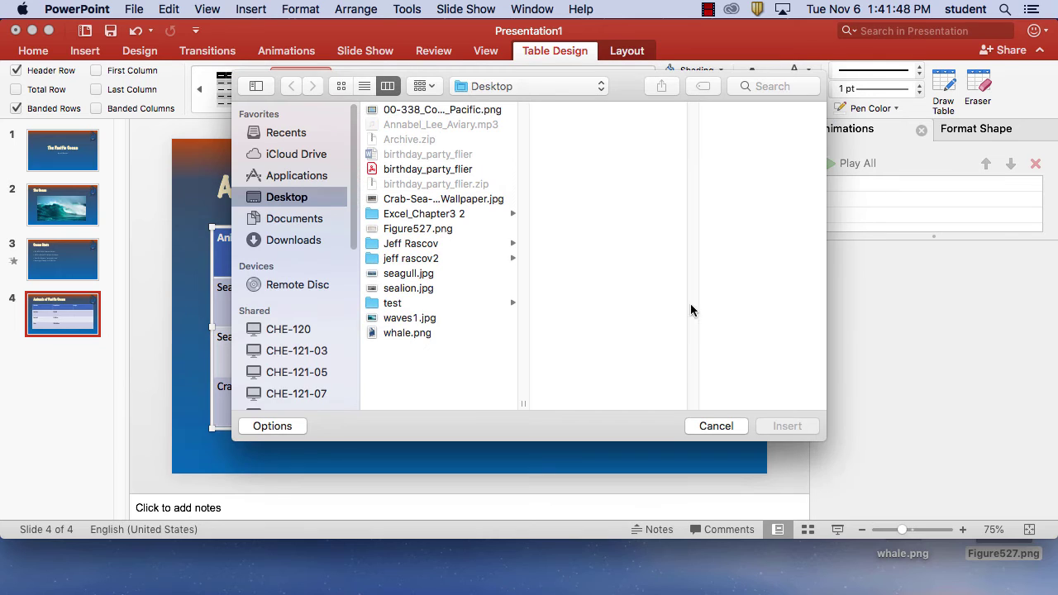
left_click(423, 289)
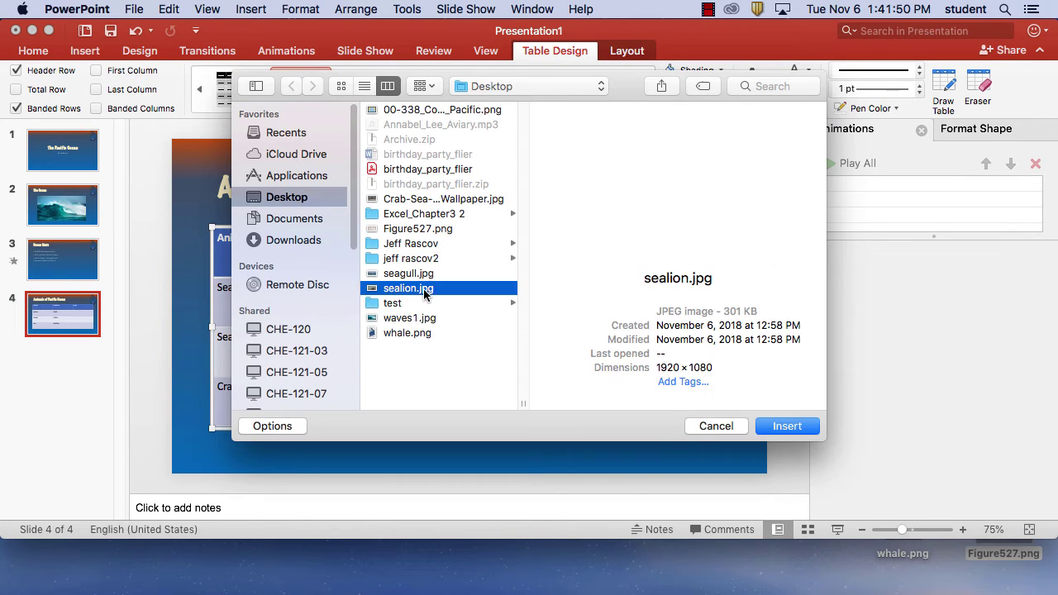
left_click(771, 427)
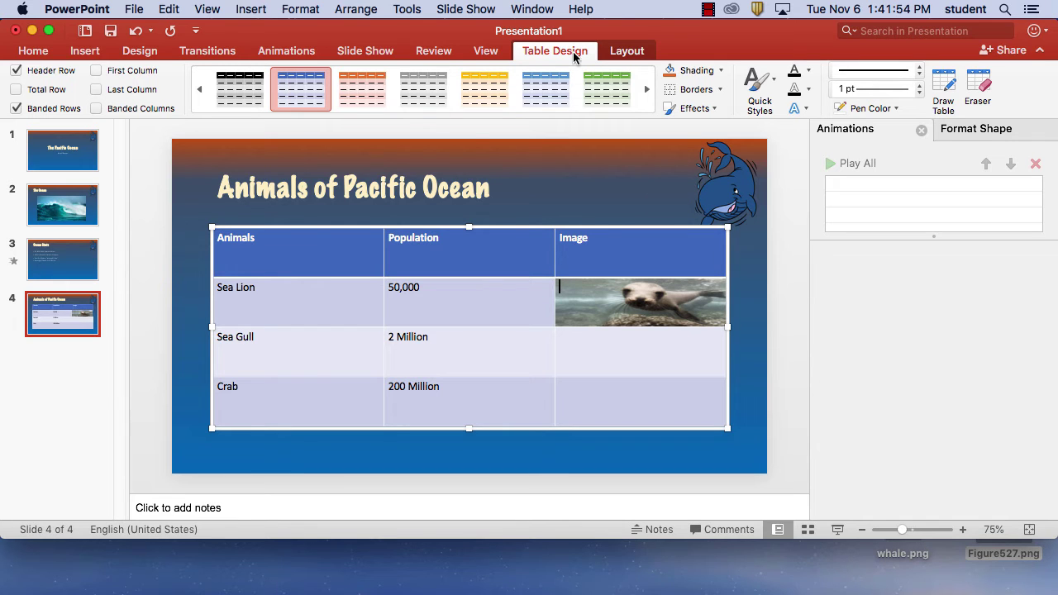
Undo the sea lion picture fill and drag the table slightly taller.
left_click(169, 8)
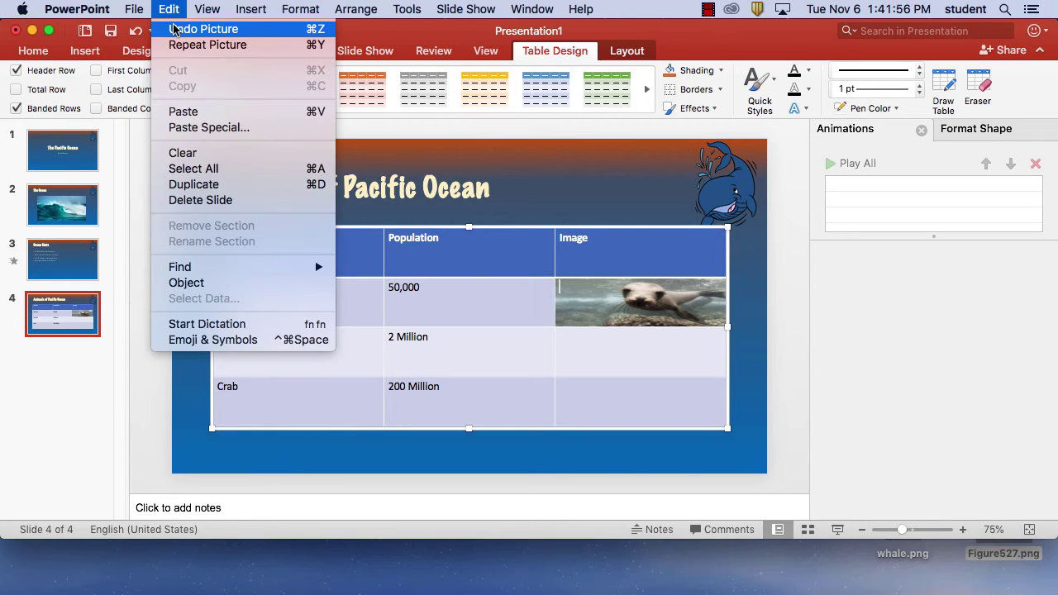
left_click(177, 26)
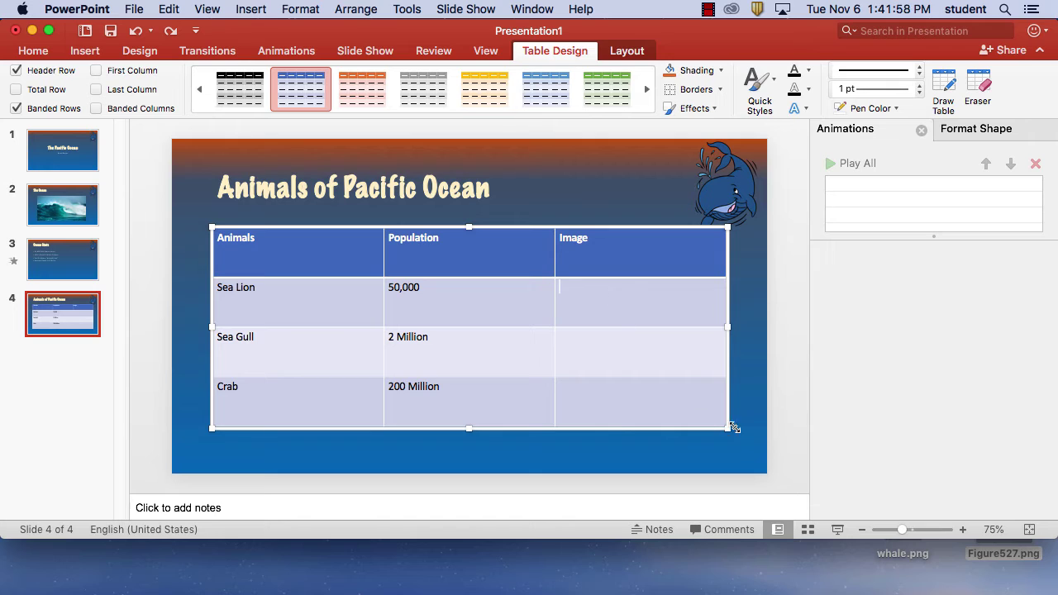
left_click_drag(727, 428, 727, 440)
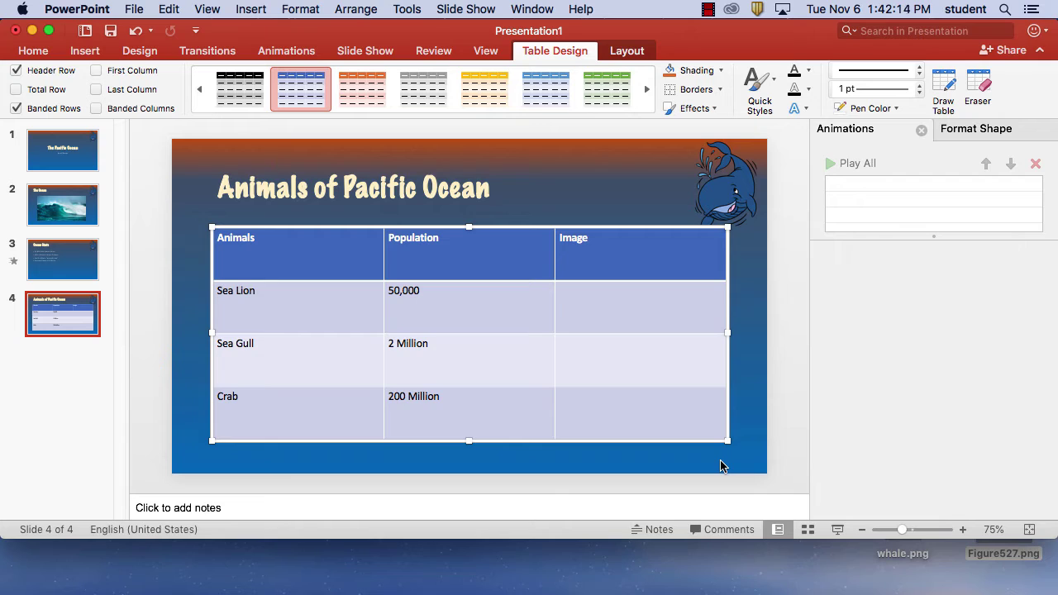
Place the caret in the Sea Lion Image cell and bring up its Shading fill options.
left_click(618, 311)
left_click(722, 72)
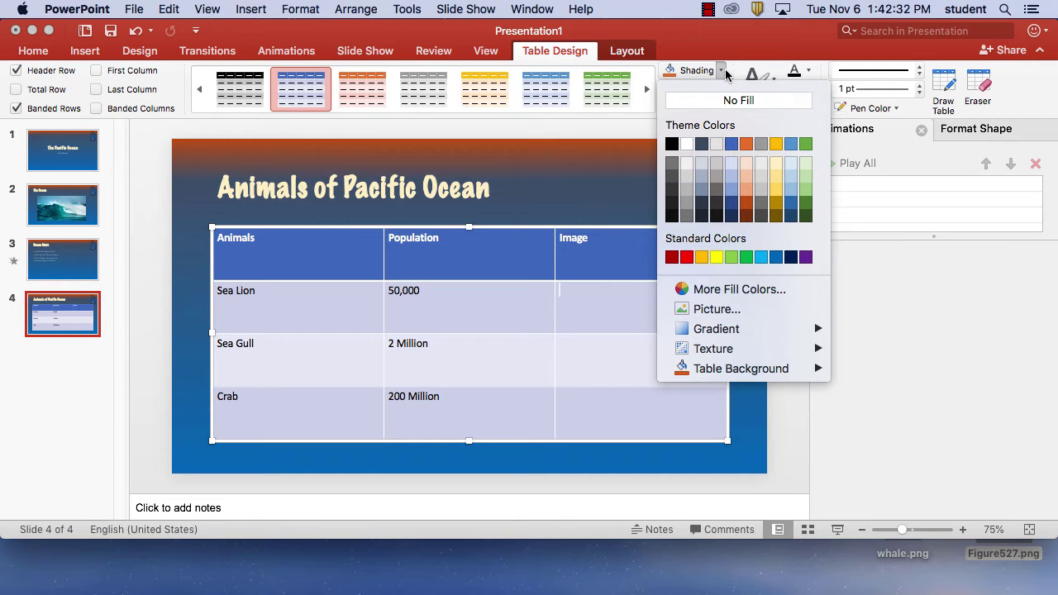
Fill the Sea Lion and Sea Gull Image cells with sealion.jpg and seagull.jpg.
left_click(719, 310)
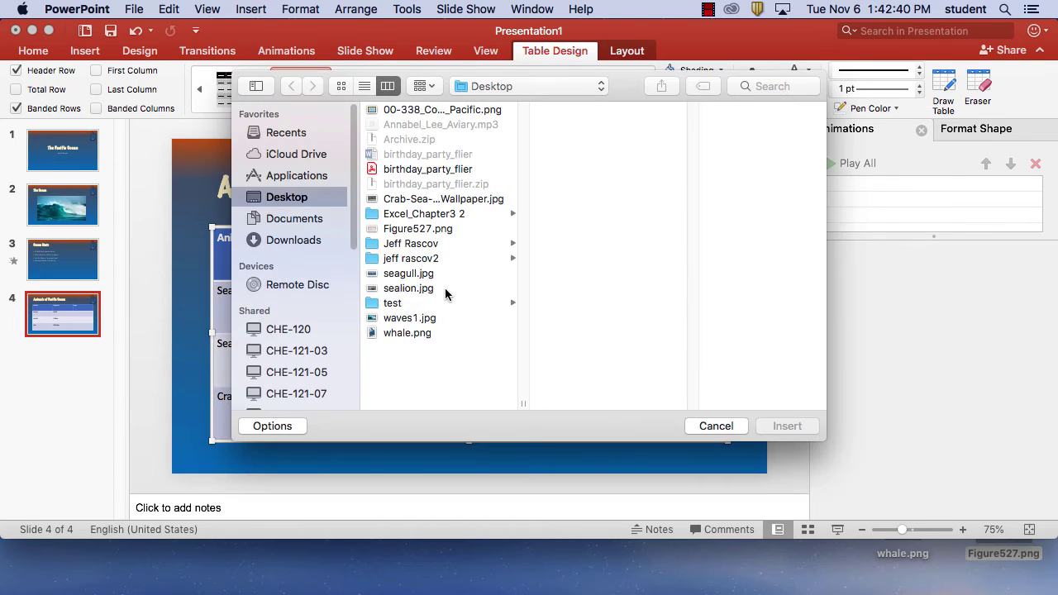
left_click(427, 291)
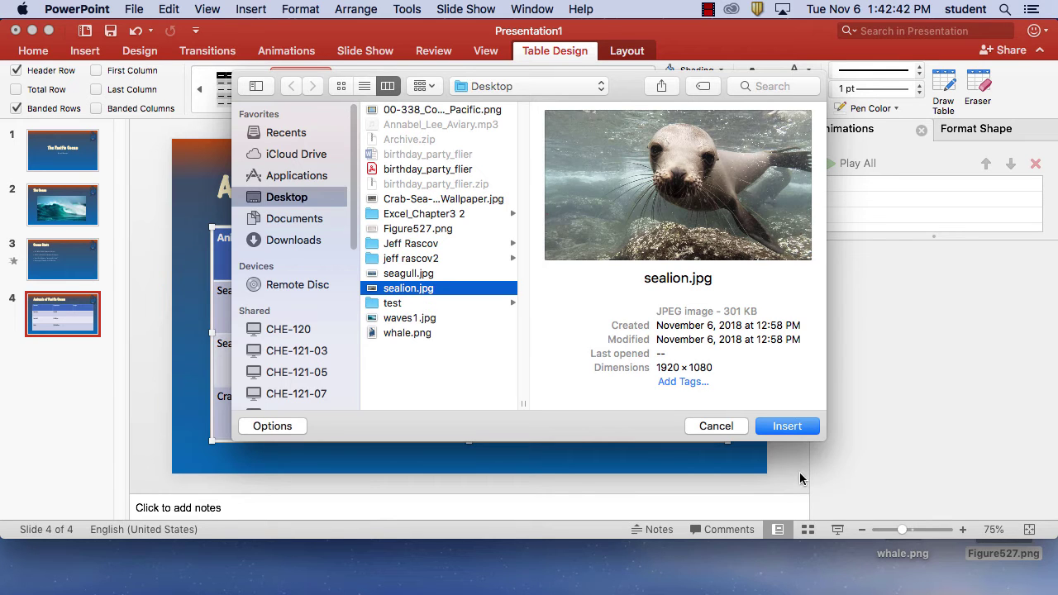
left_click(786, 427)
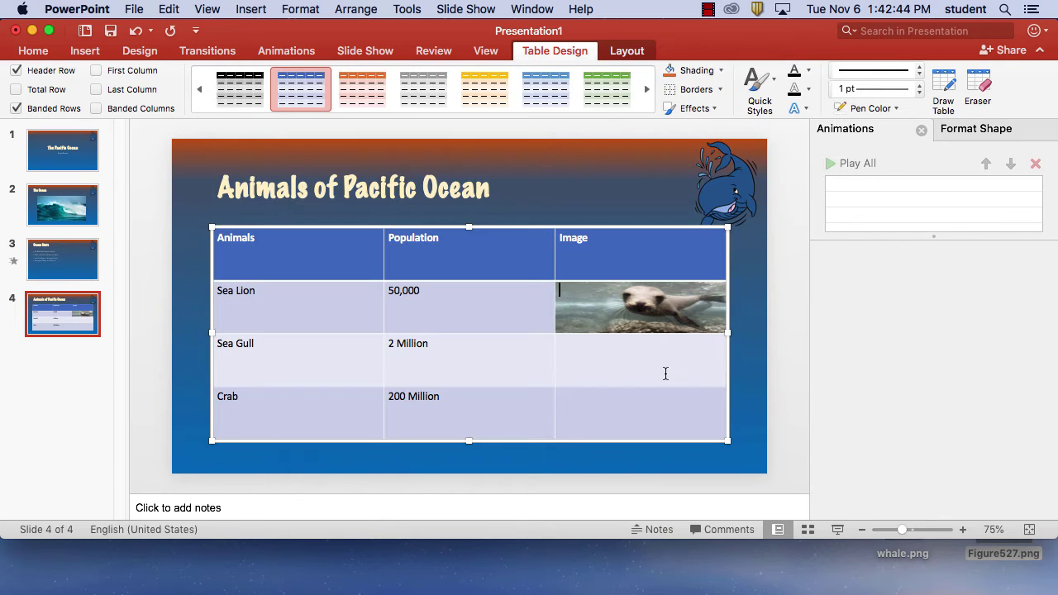
left_click(711, 75)
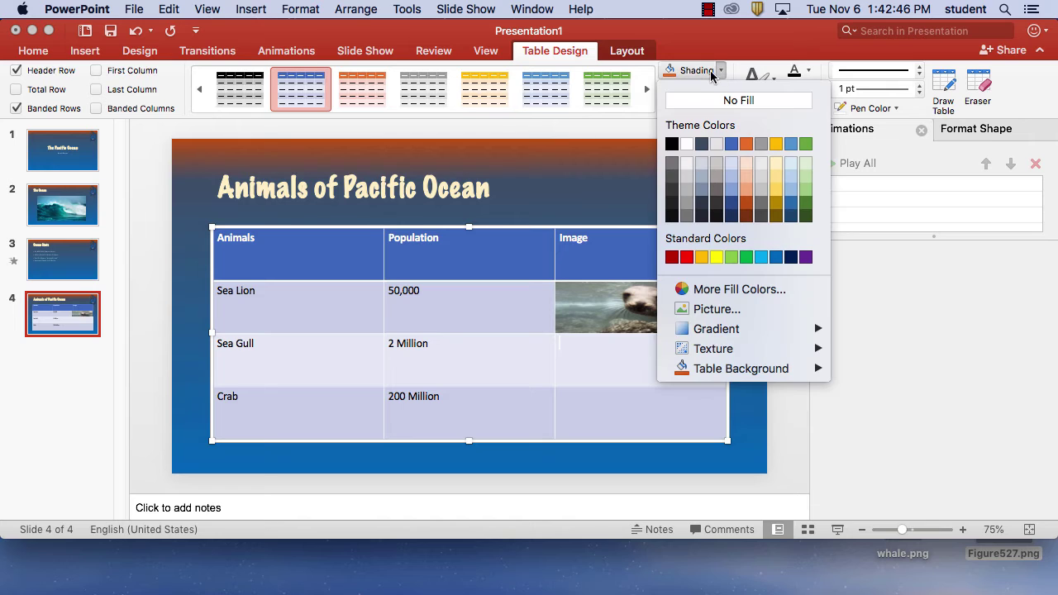
left_click(724, 309)
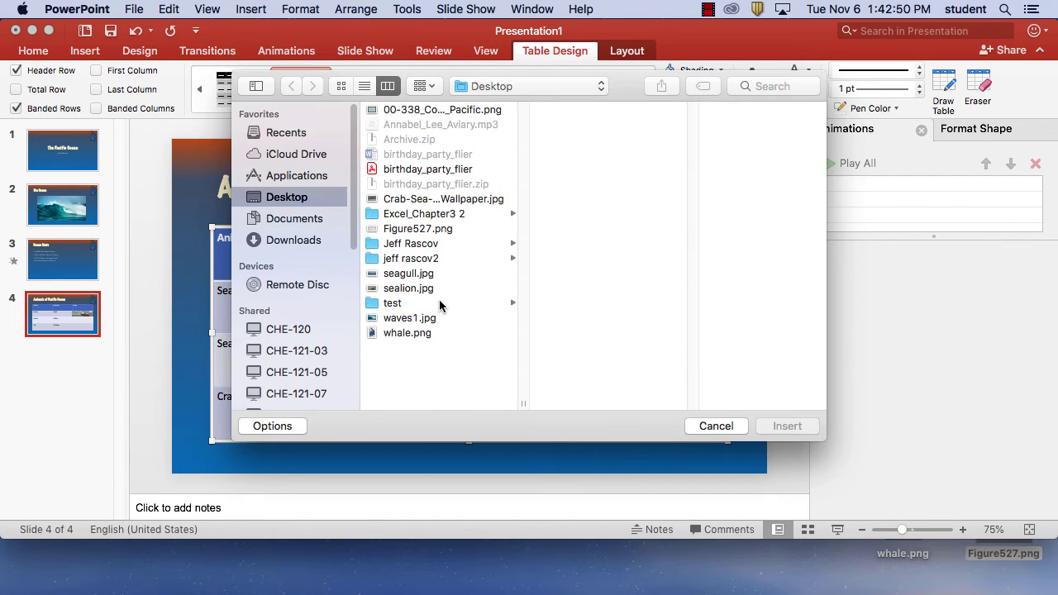
left_click(420, 279)
left_click(793, 426)
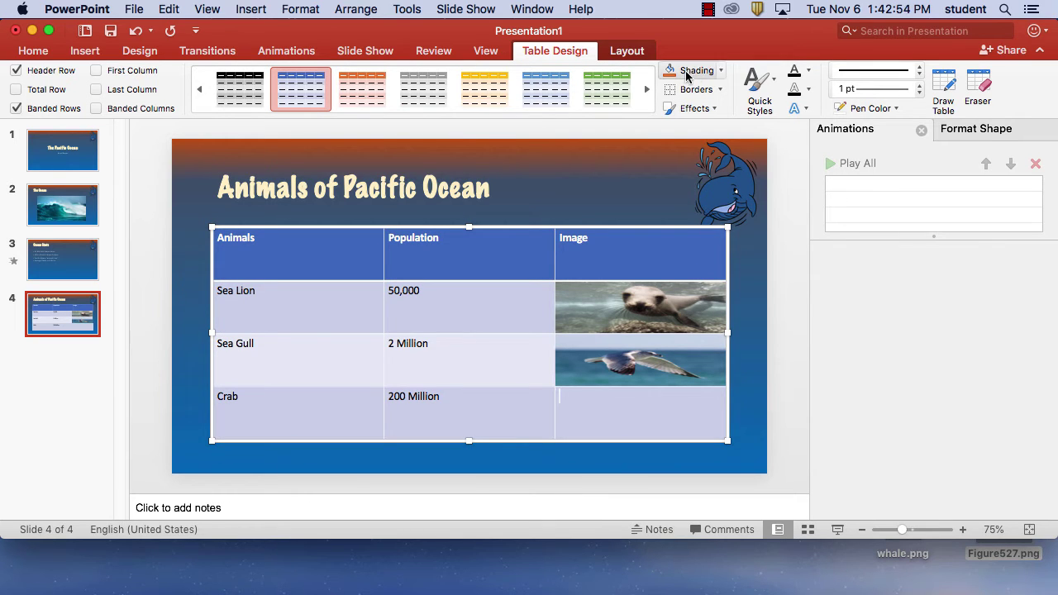
Fill the Crab Image cell with Crab-Sea-High-Definition-Wallpaper.jpg.
left_click(719, 71)
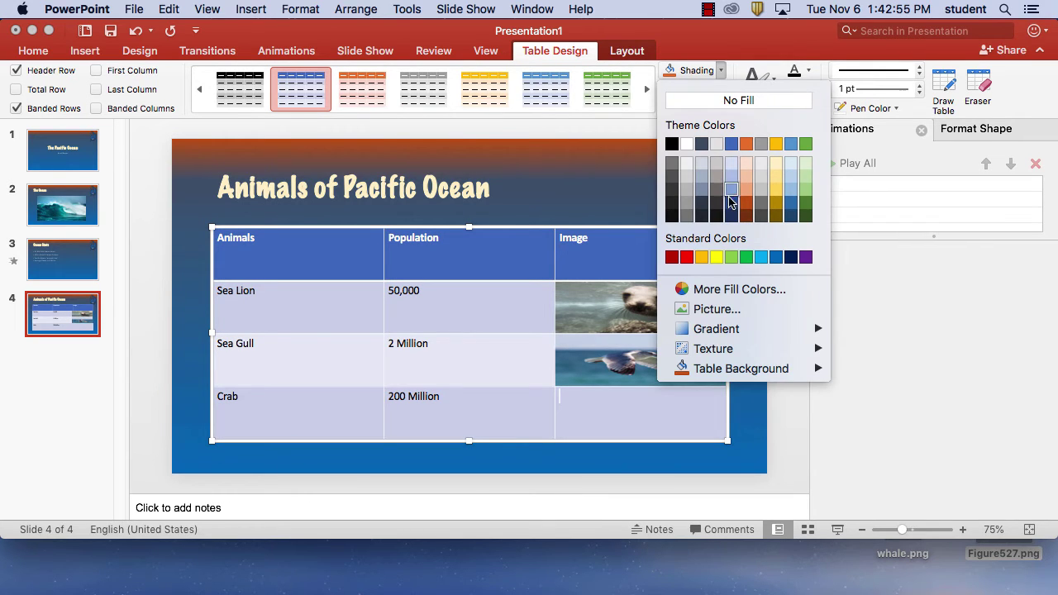
left_click(708, 309)
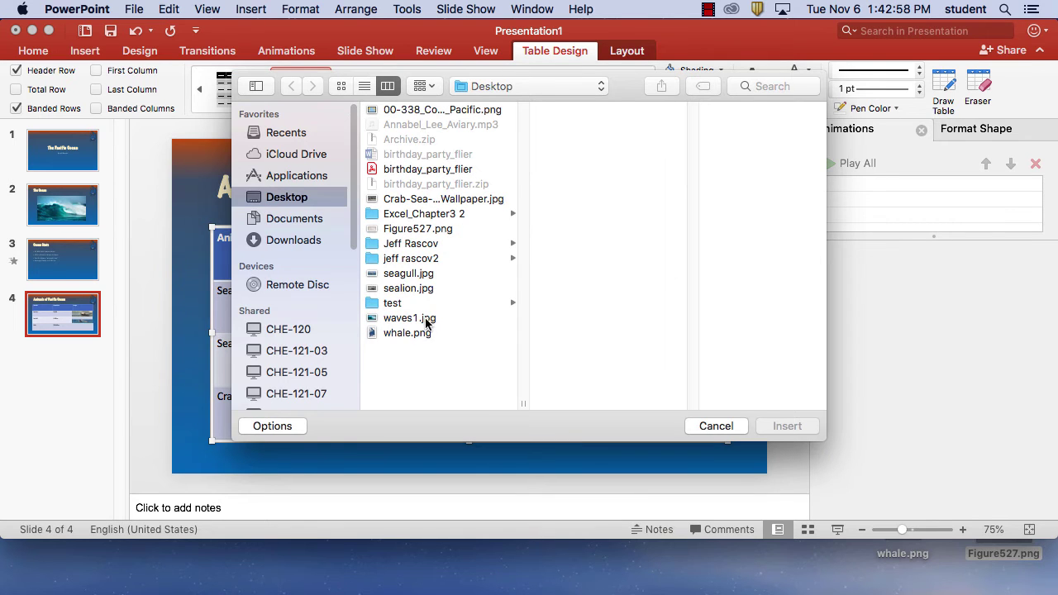
left_click(438, 199)
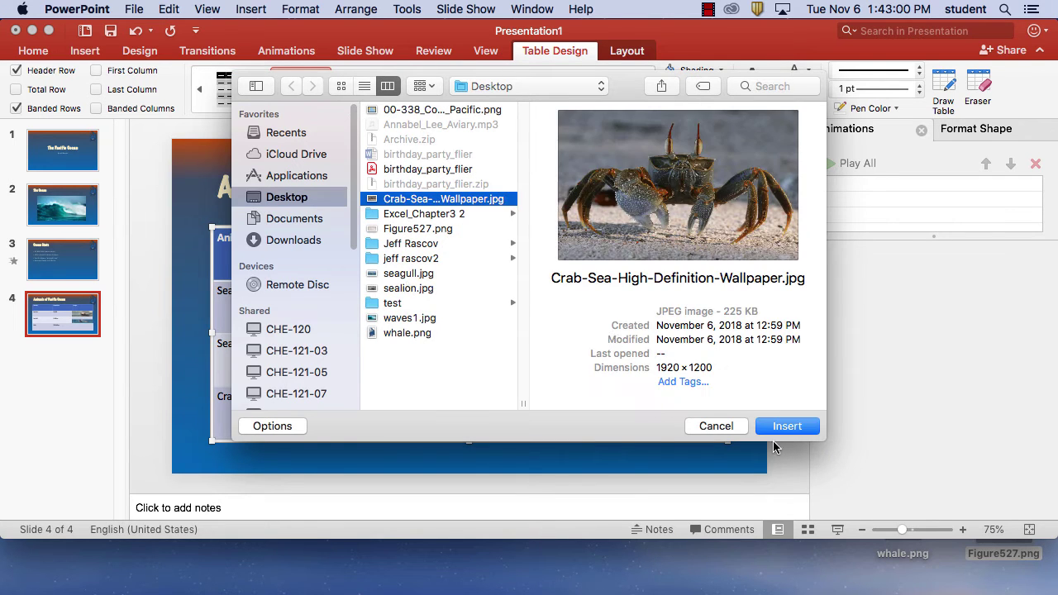
left_click(786, 426)
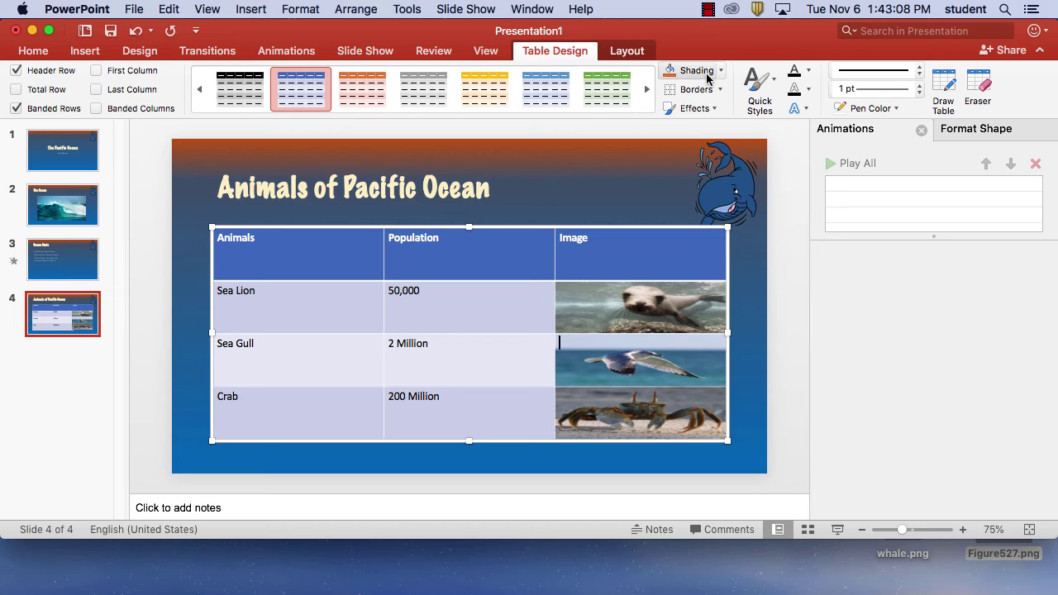
left_click(708, 9)
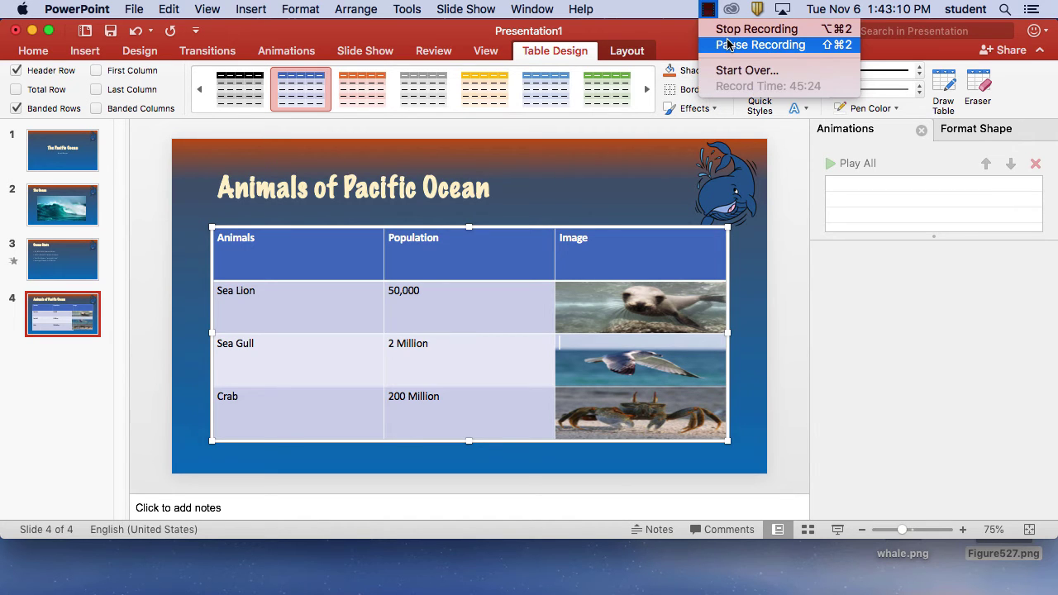
left_click(727, 44)
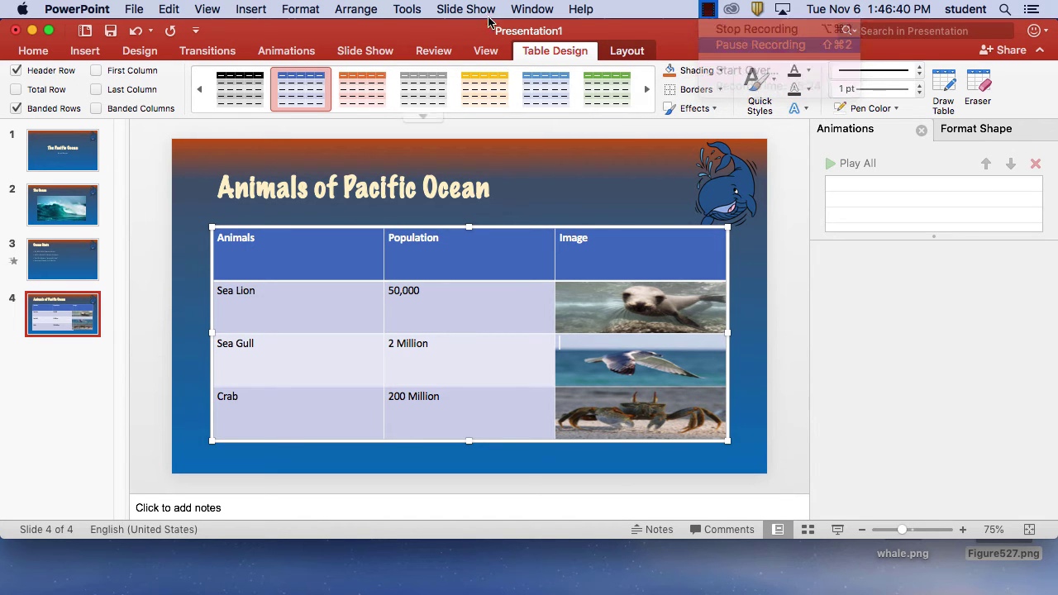
left_click(466, 9)
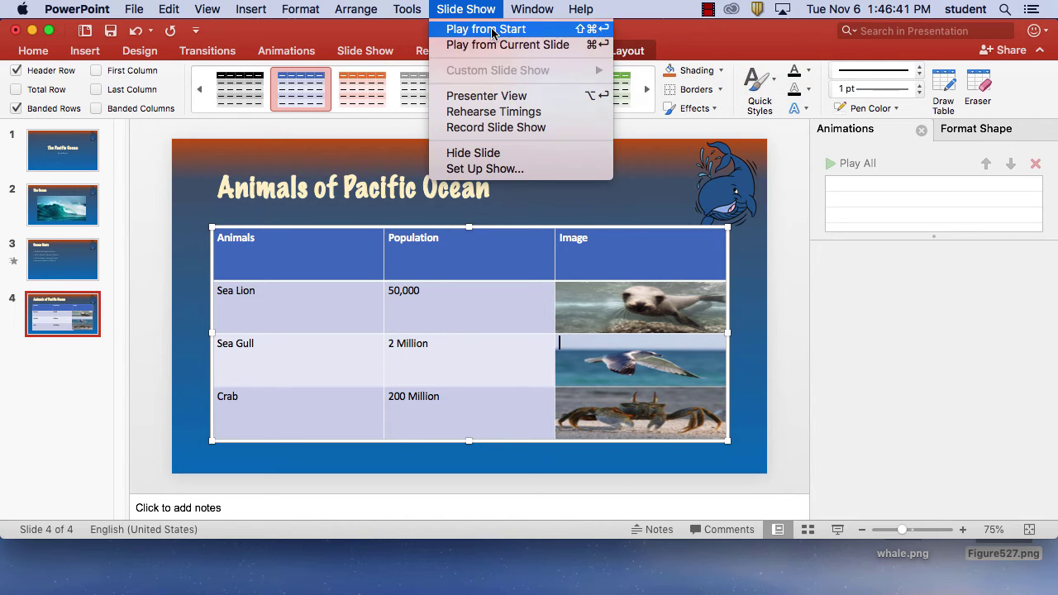
left_click(493, 31)
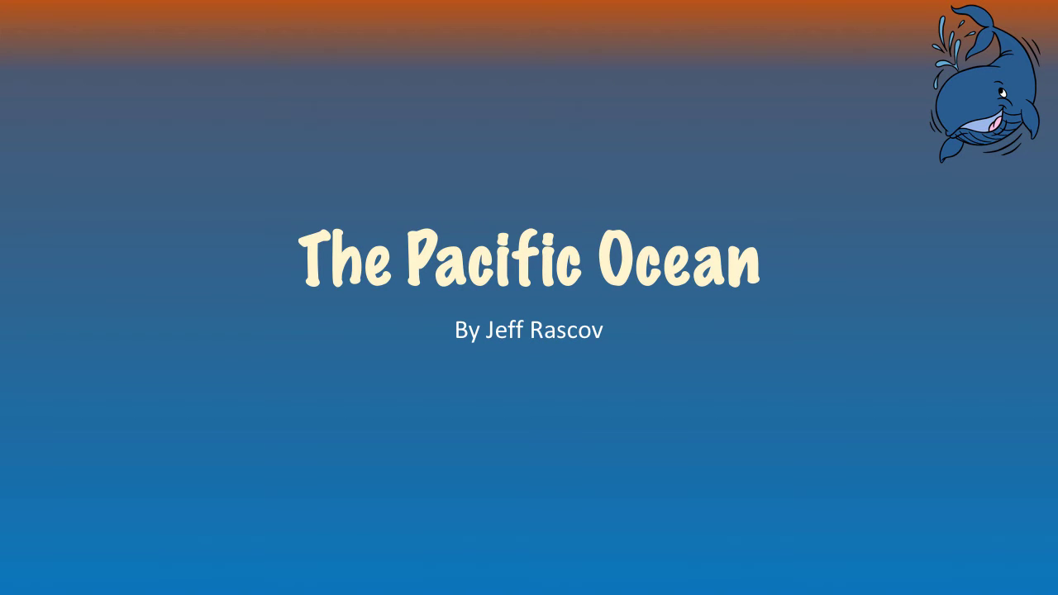
key("Right")
key("Right")
key("Right")
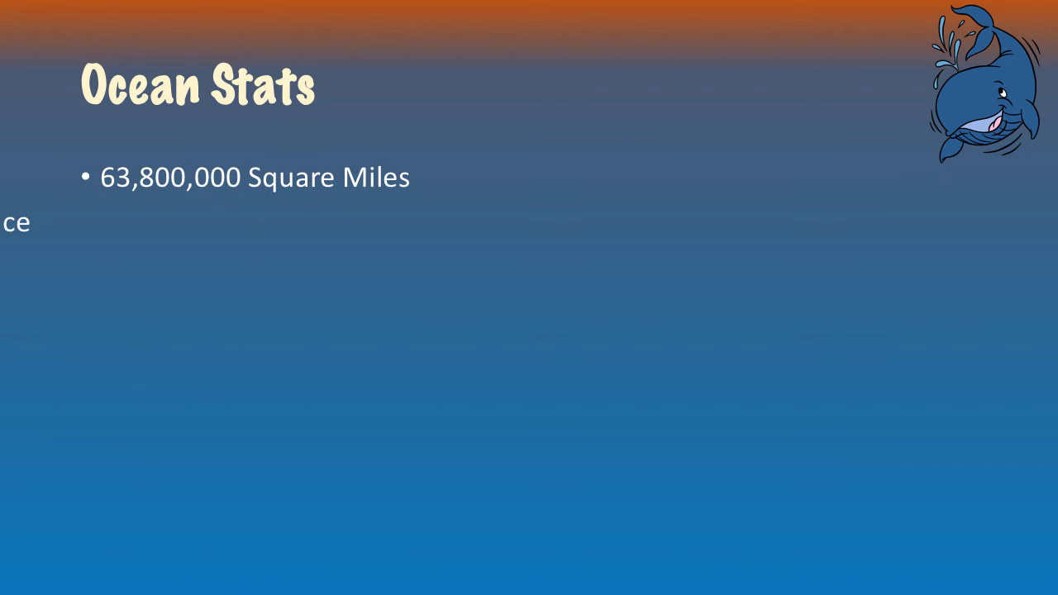
key("Right")
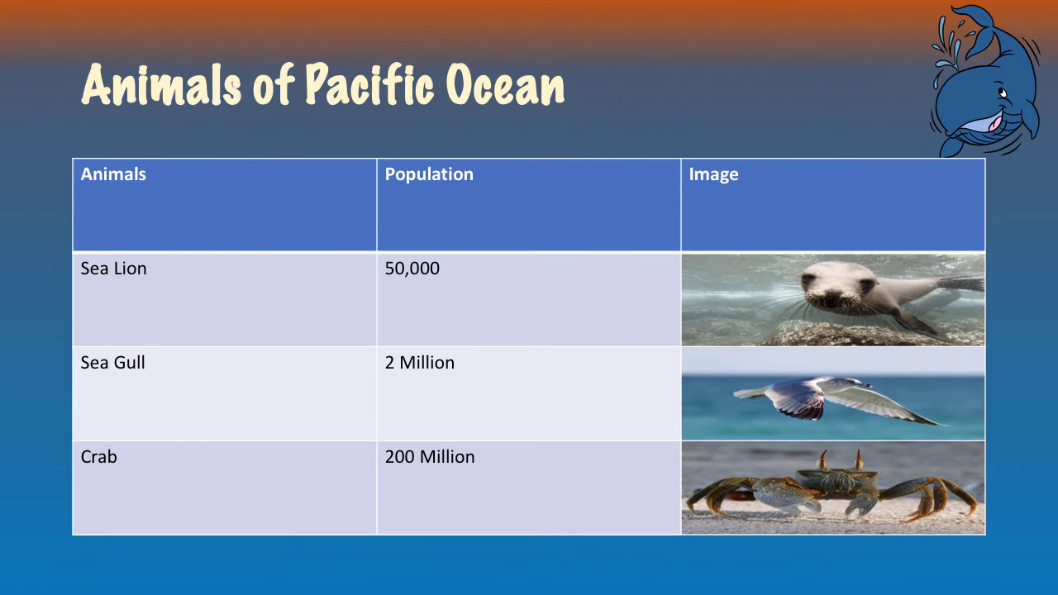
key("Escape")
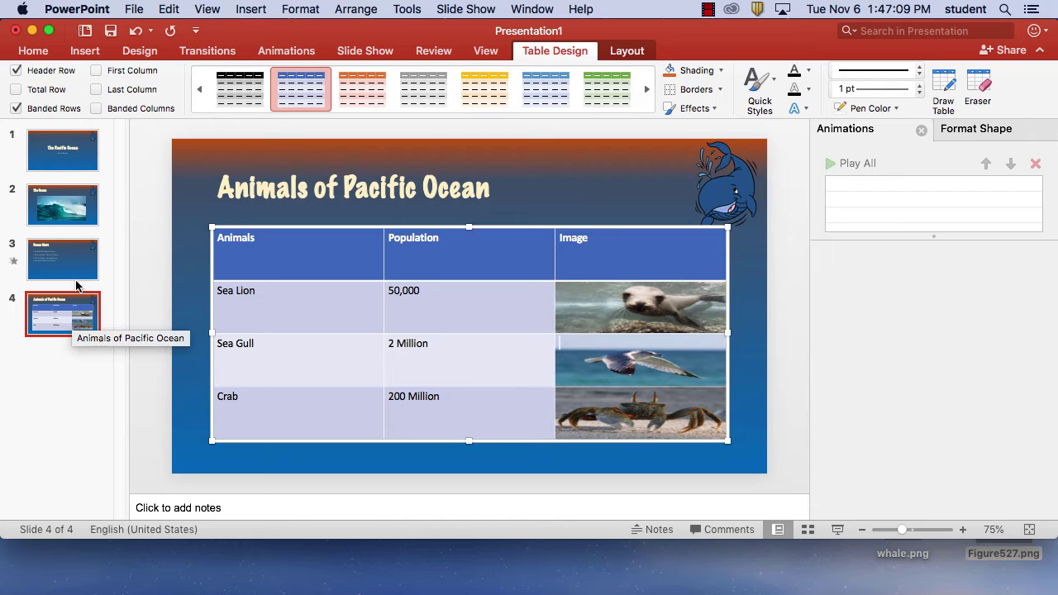
Select all four slides and apply the Ripple transition from the Transitions gallery.
left_click(59, 162, "shift")
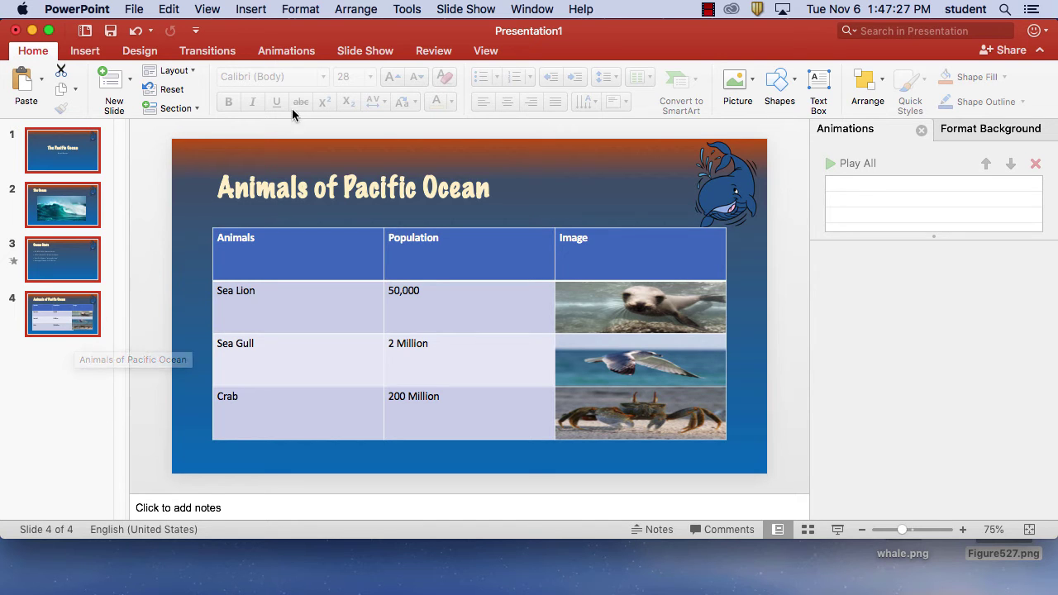
left_click(208, 52)
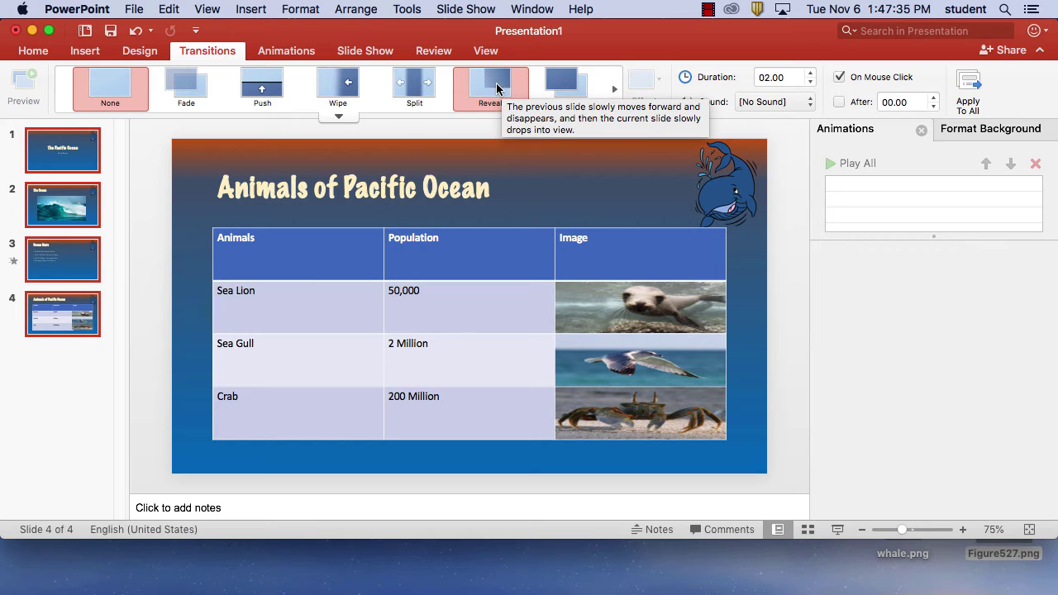
left_click(614, 90)
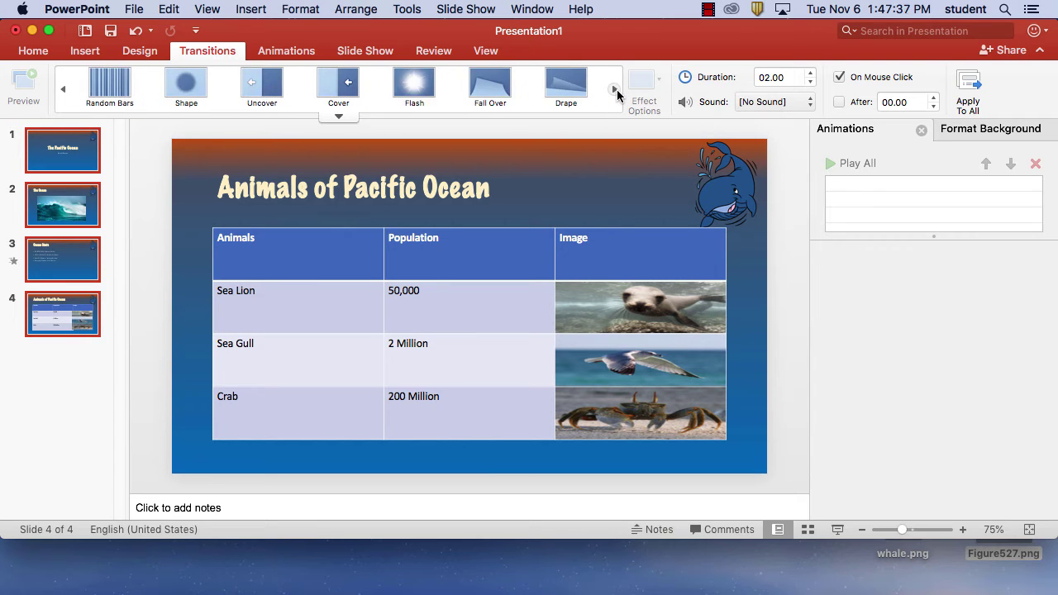
left_click(613, 89)
left_click(614, 89)
left_click(614, 90)
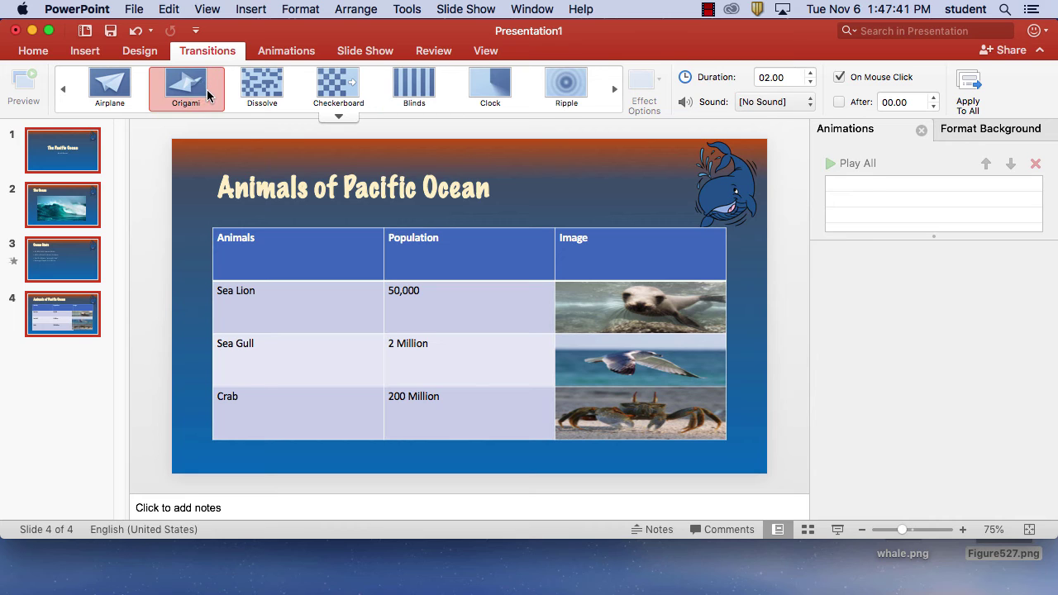
left_click(563, 90)
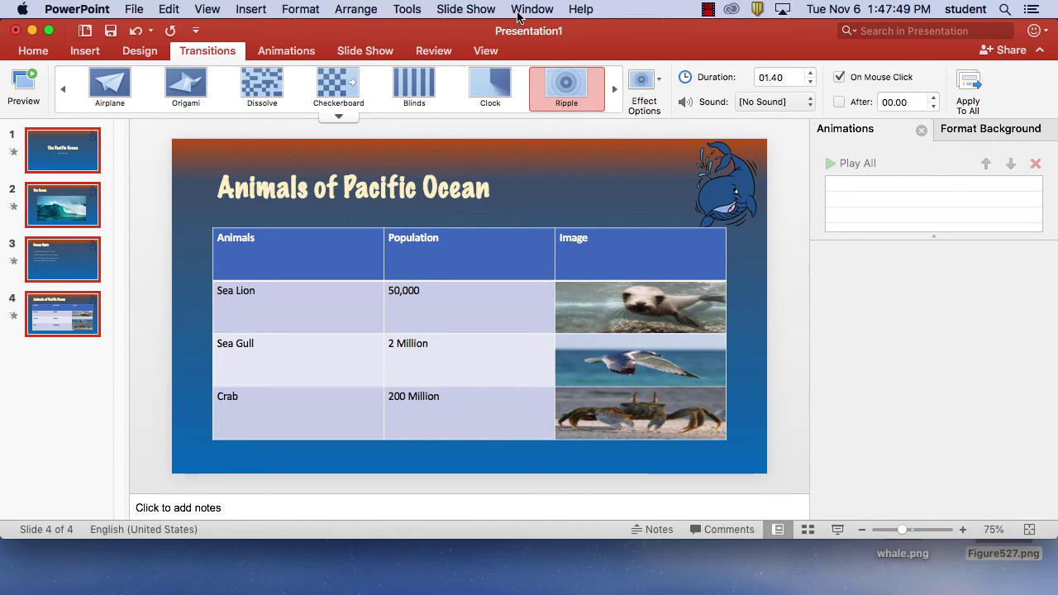
left_click(480, 10)
left_click(485, 30)
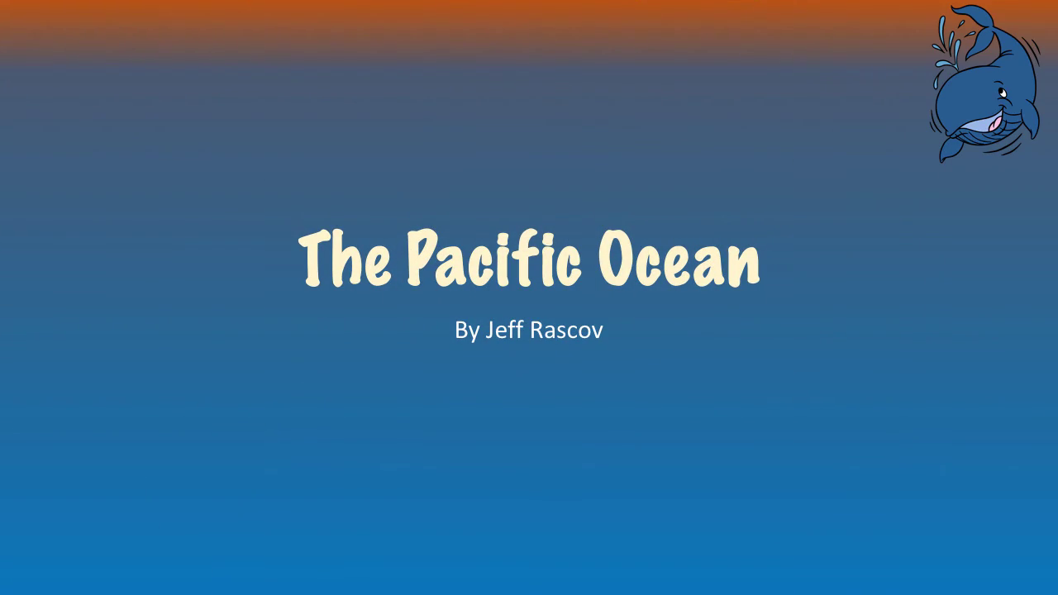
key("Right")
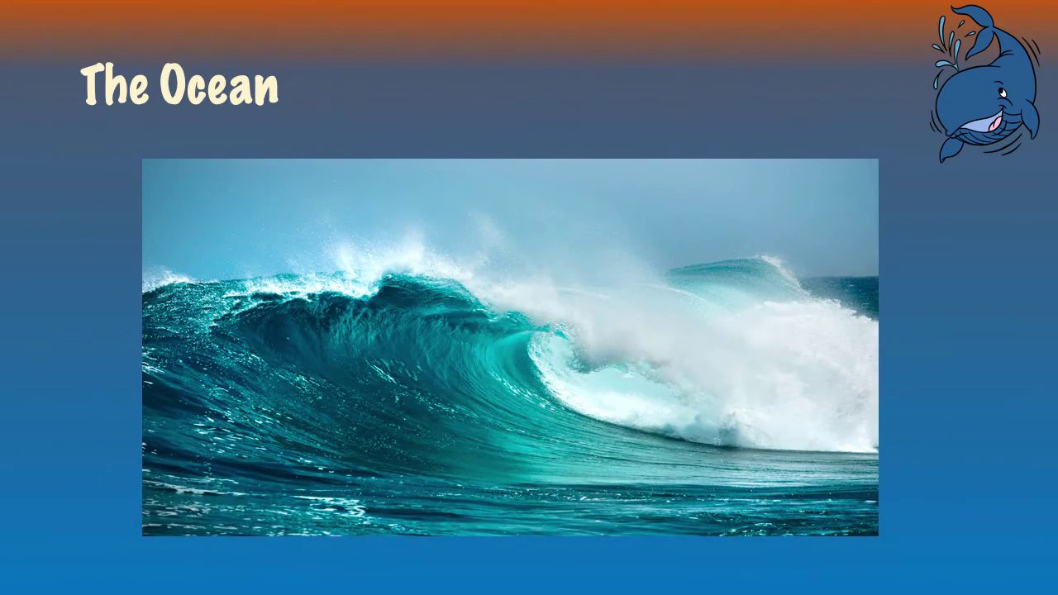
key("Right")
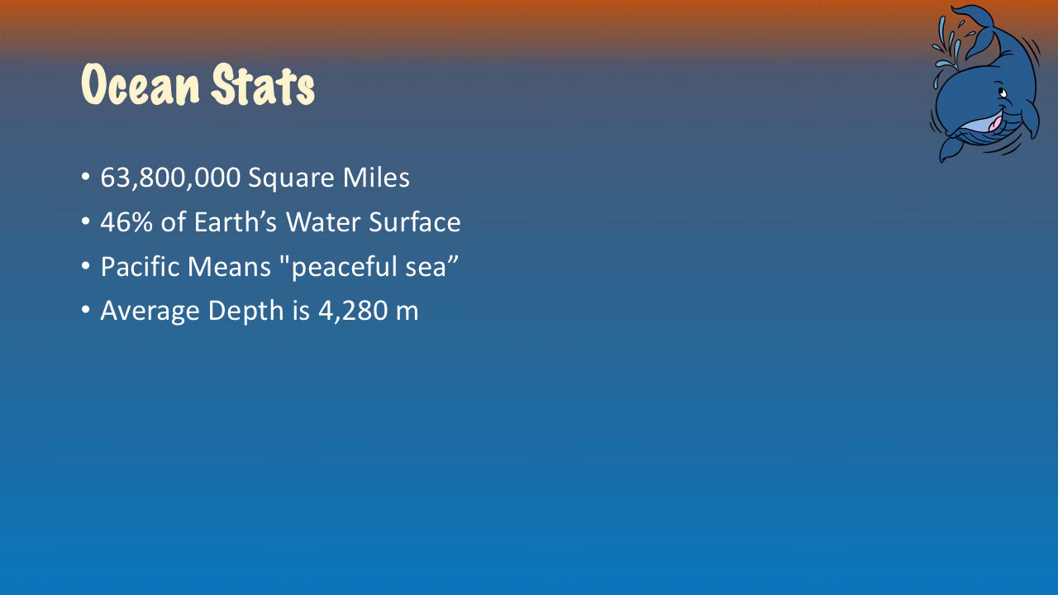
key("Right")
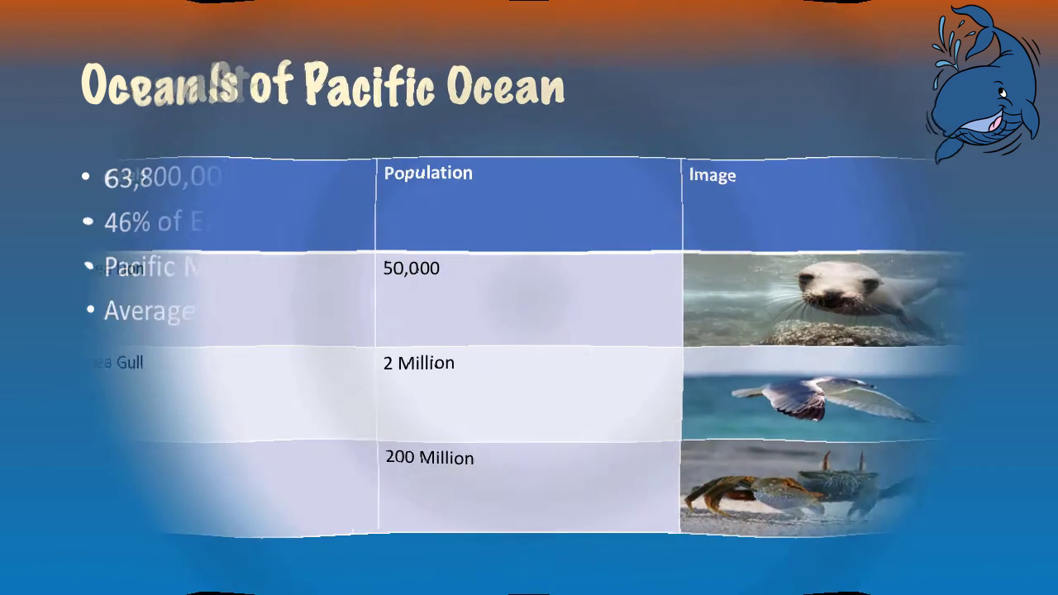
key("Escape")
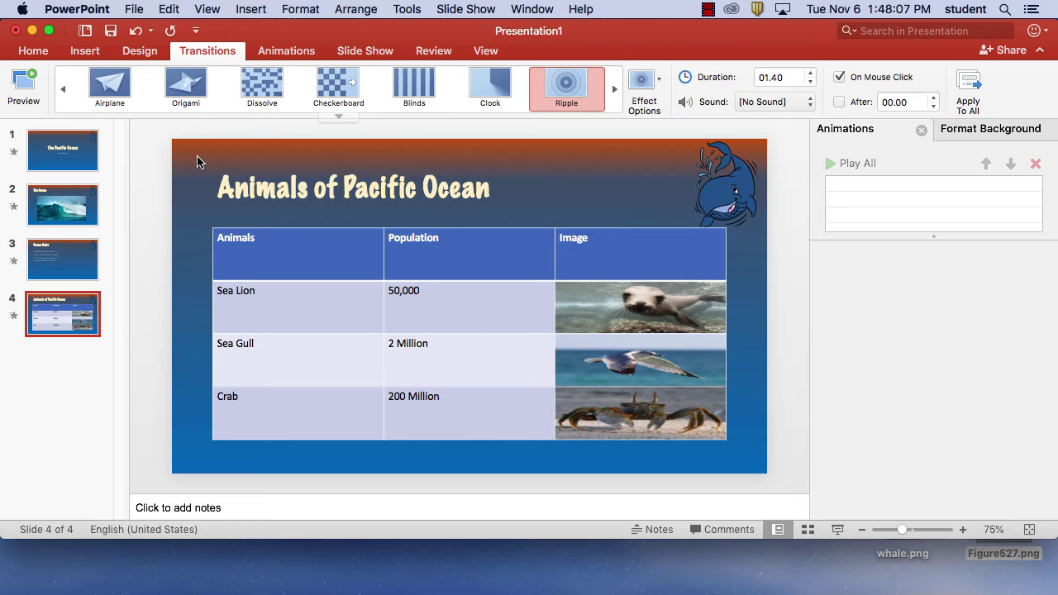
Page the transition gallery to the 3D effects, then select slide 2, The Ocean.
left_click(75, 161, "shift")
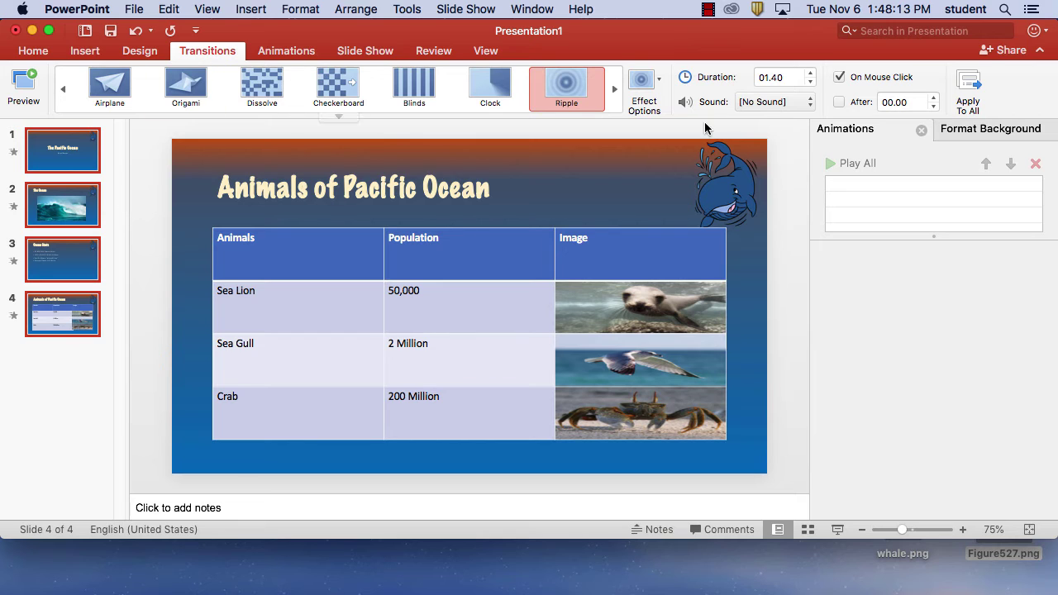
left_click(614, 89)
left_click(614, 89)
left_click(614, 90)
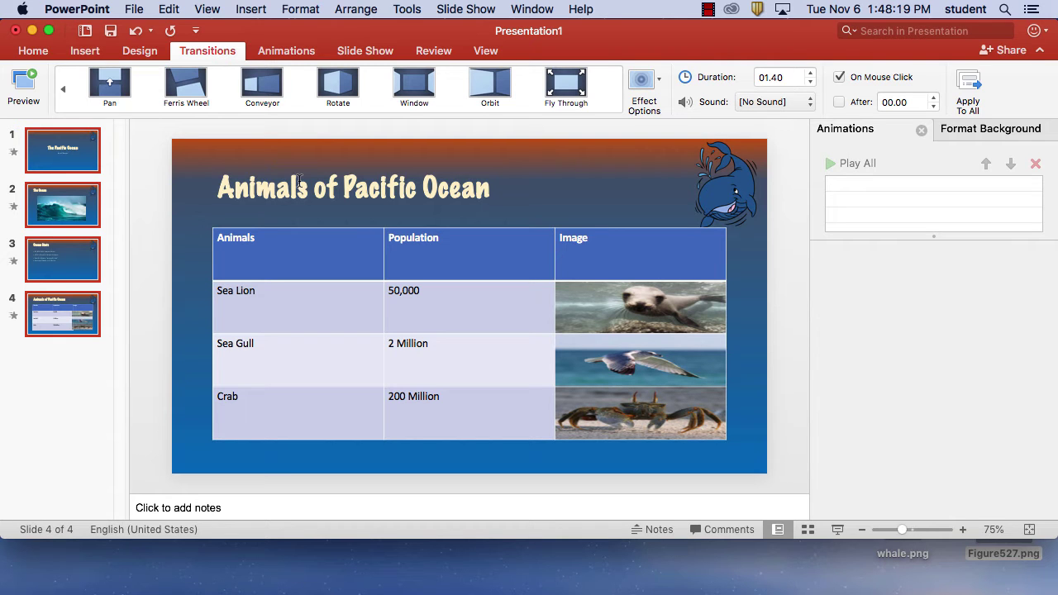
left_click(60, 211)
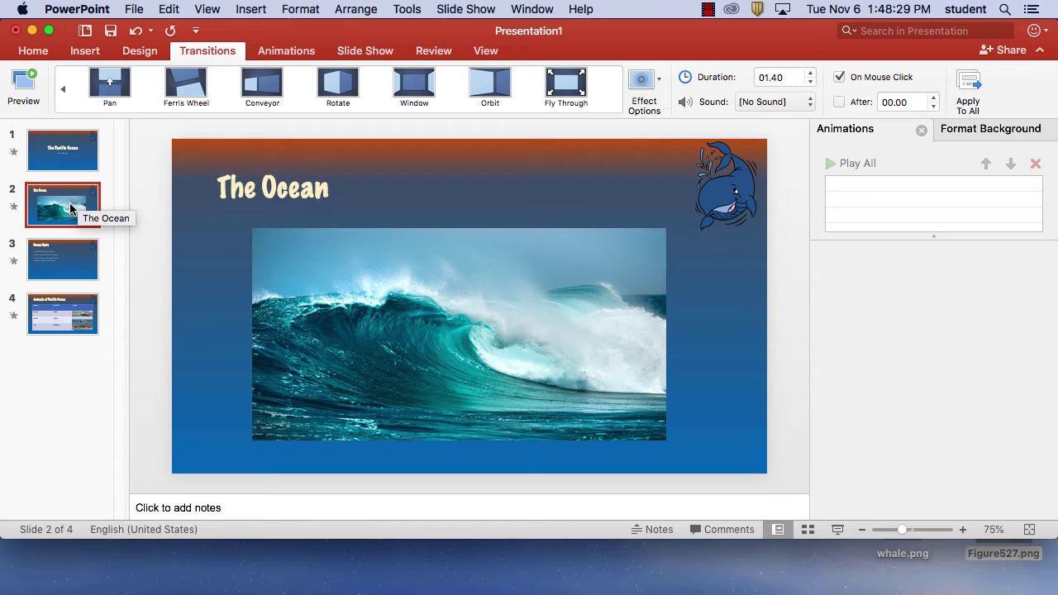
Apply the Rotate transition to slide 2 with a 02.00-second duration.
left_click(344, 86)
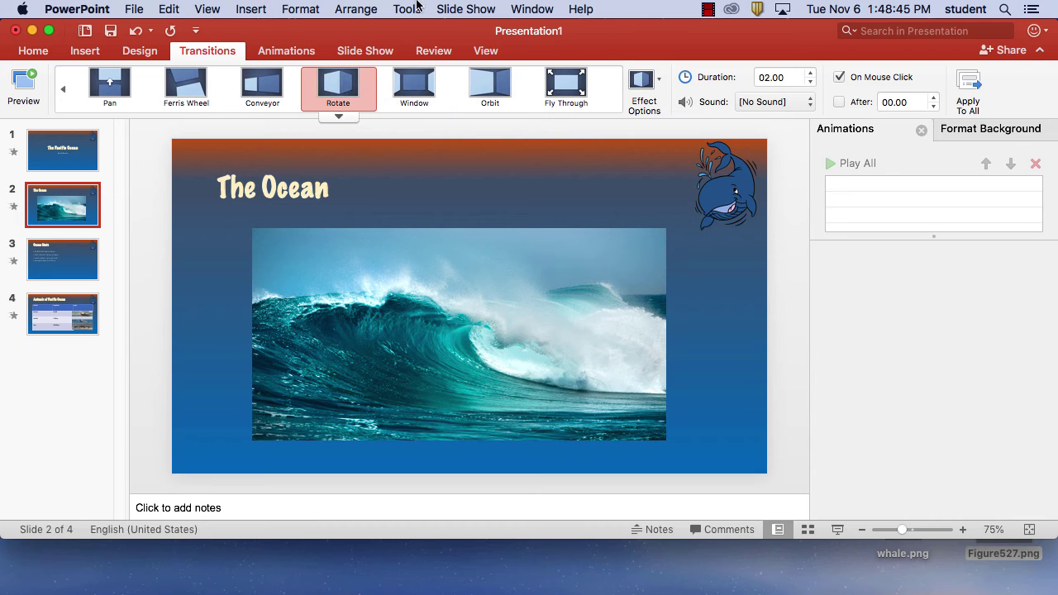
left_click(708, 9)
left_click(723, 46)
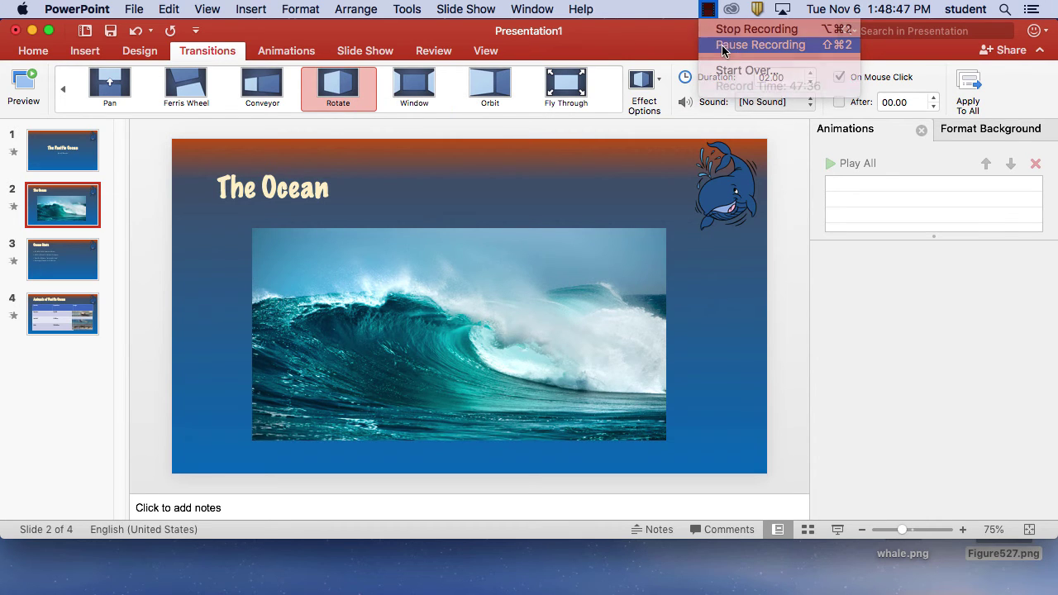
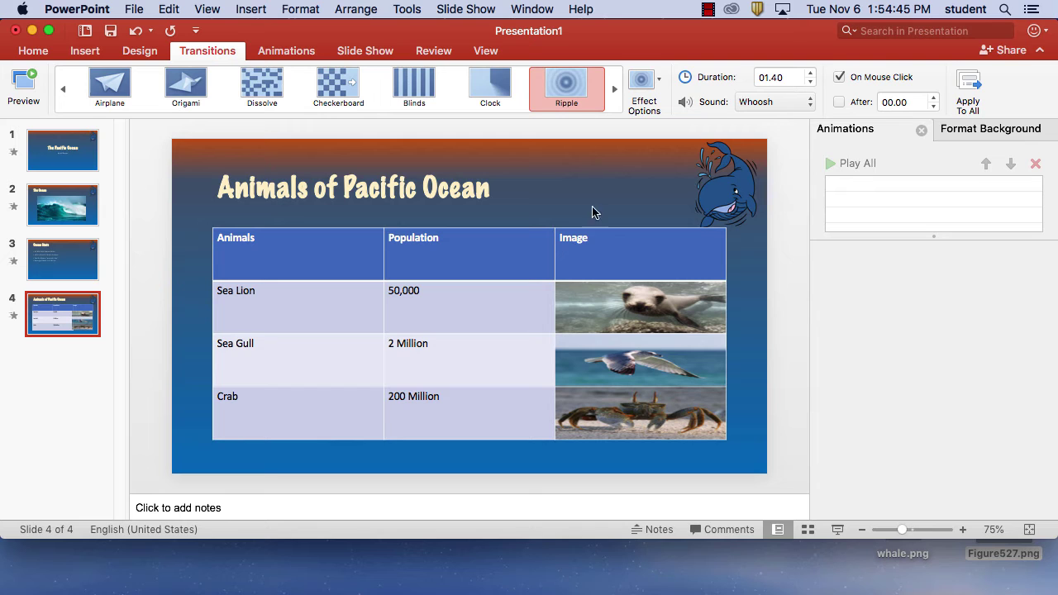
Open the New Slide layout gallery from the Home tab.
left_click(34, 51)
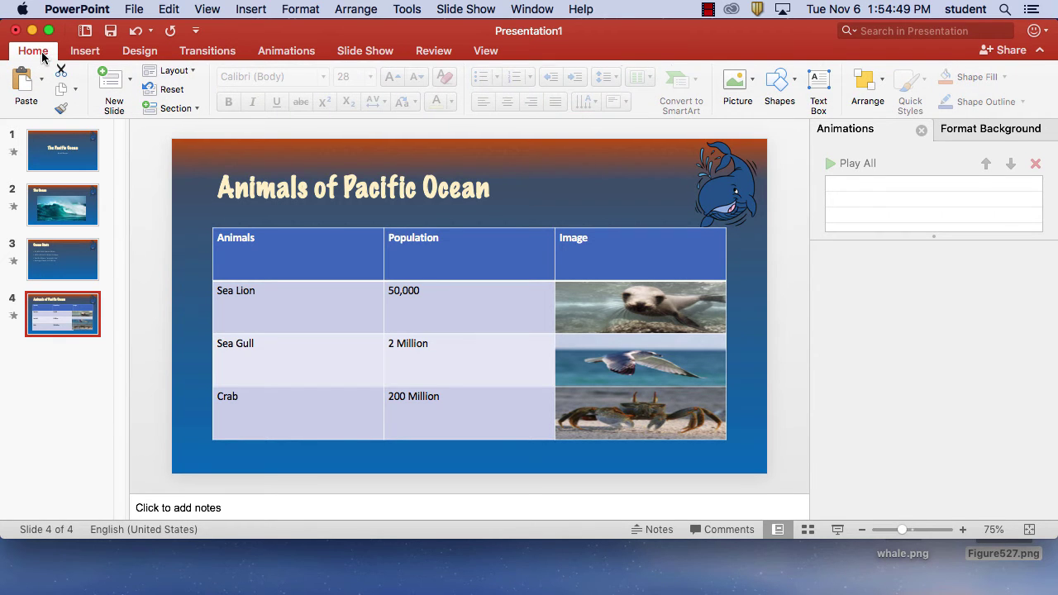
left_click(131, 80)
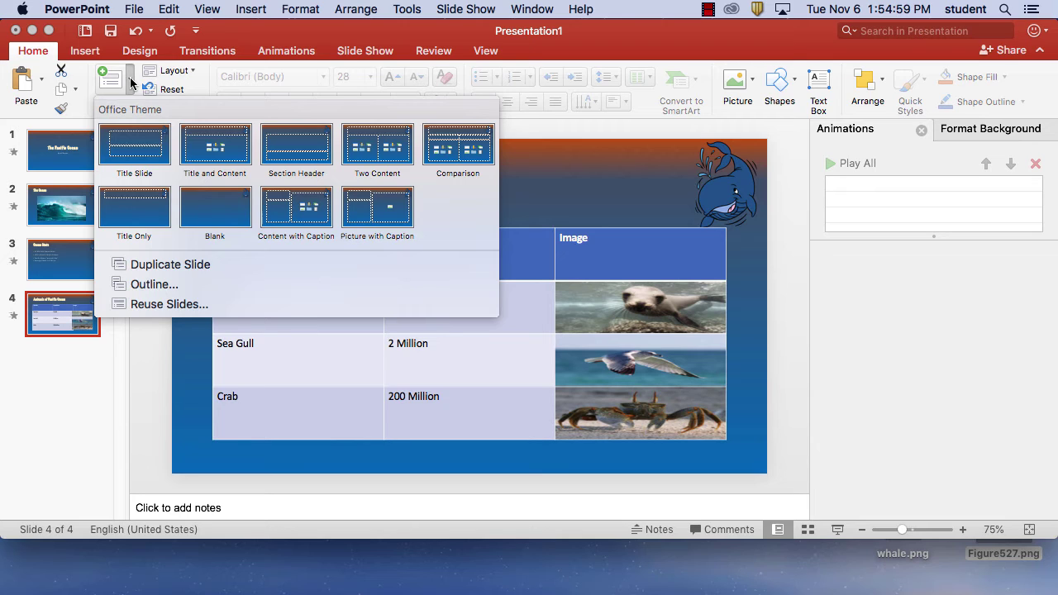
Add a Title Only slide and title it 'Ocean Water Cycle'.
left_click(132, 211)
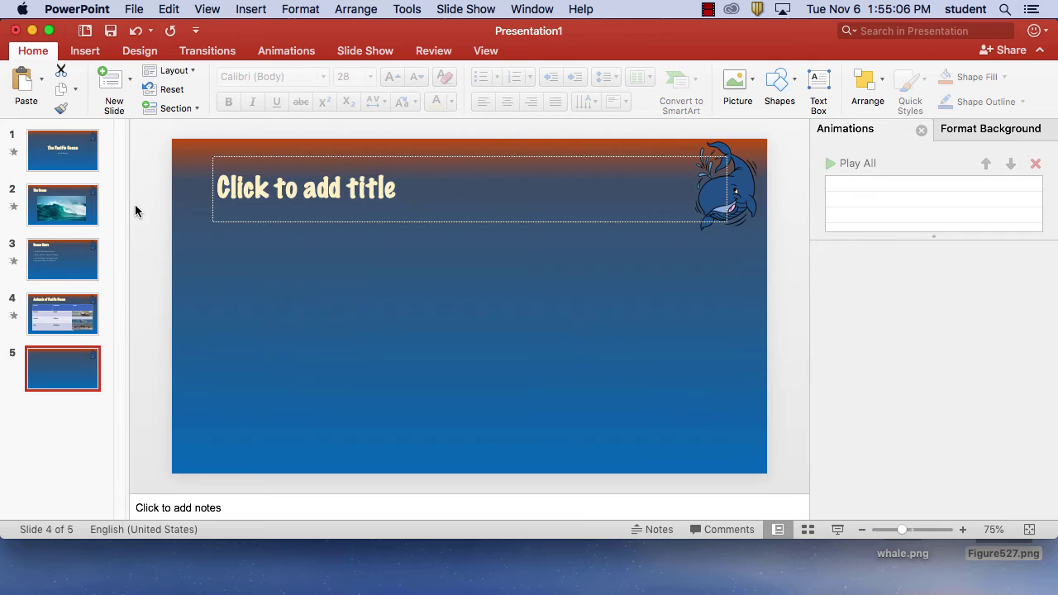
left_click(391, 191)
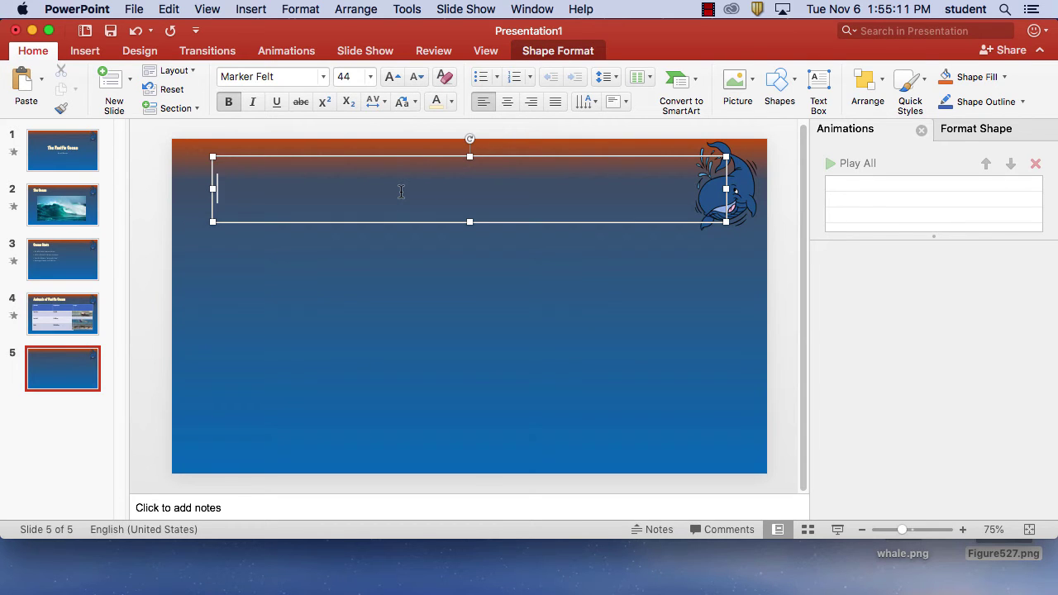
type("Ocea")
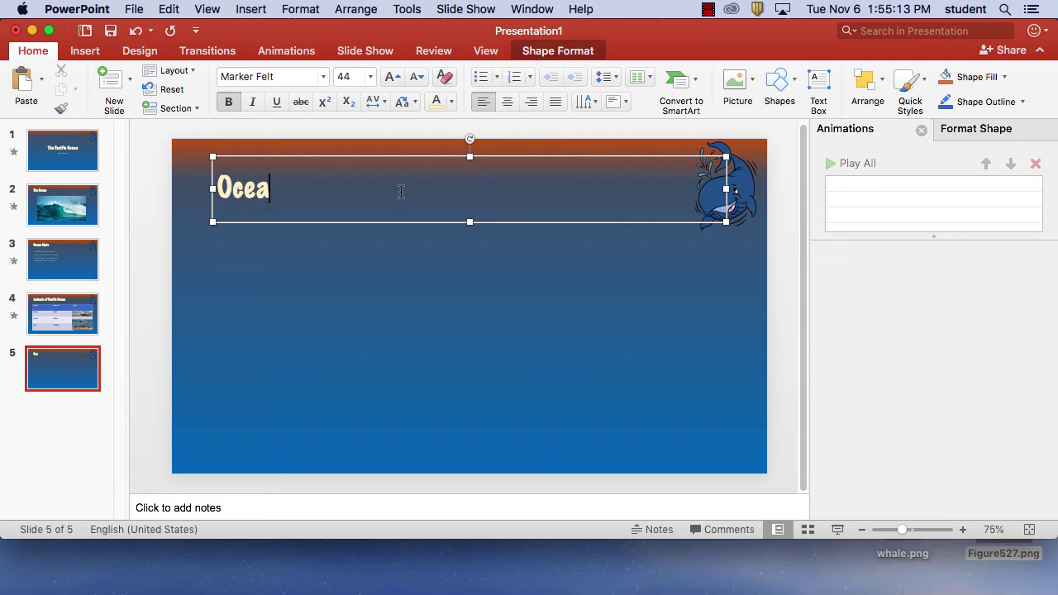
type("n Water ")
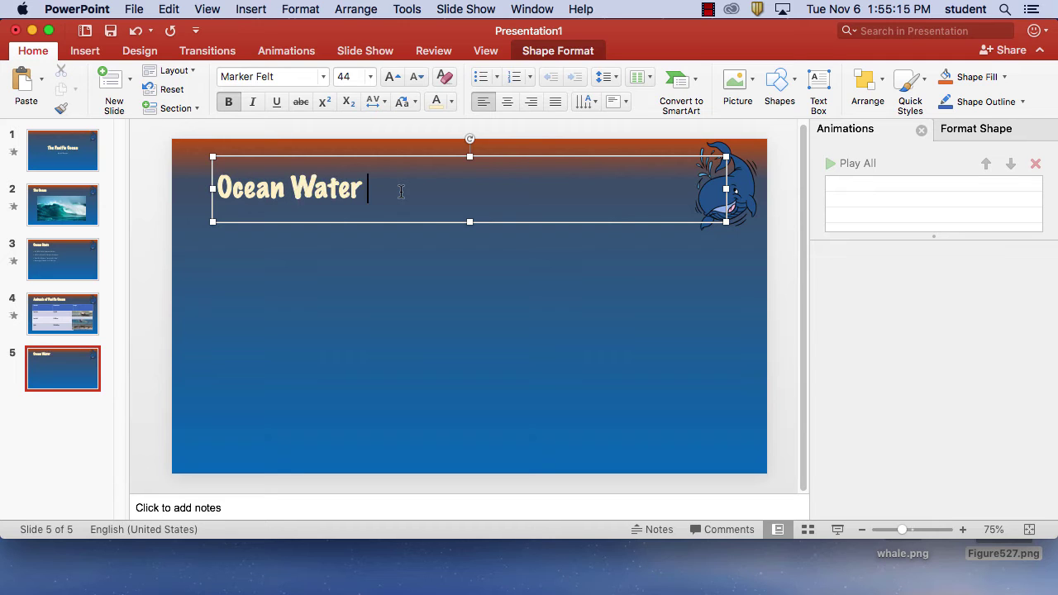
type("Cycle")
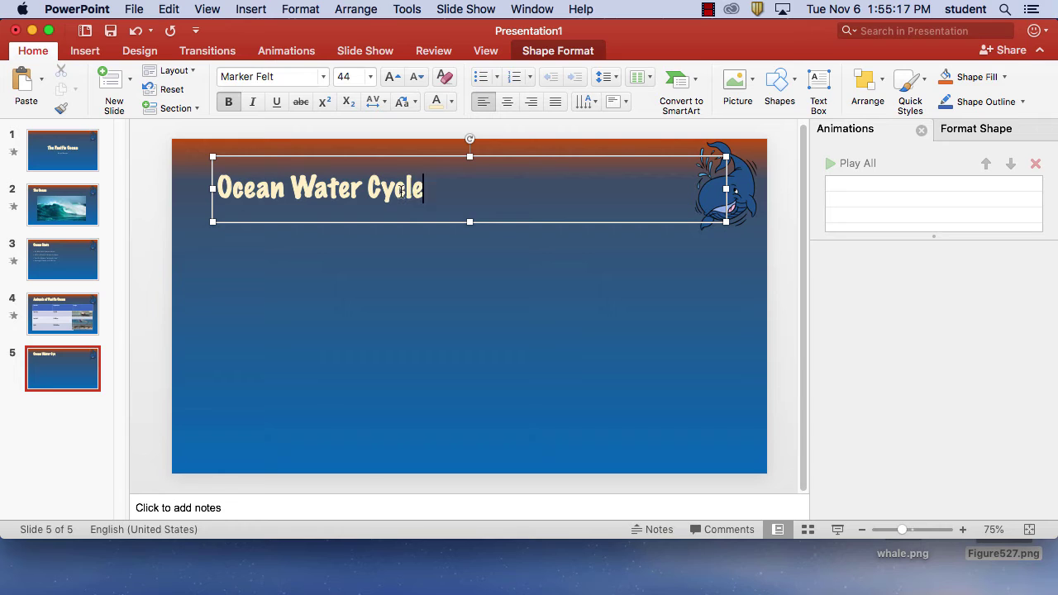
left_click(408, 252)
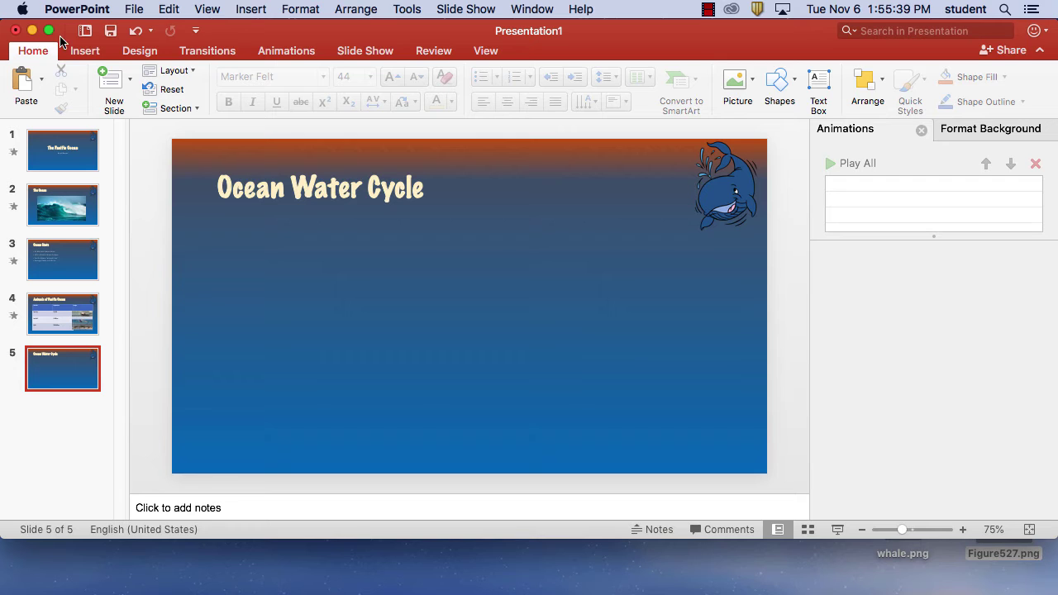
Insert a Continuous Cycle SmartArt diagram from the Cycle category.
left_click(89, 50)
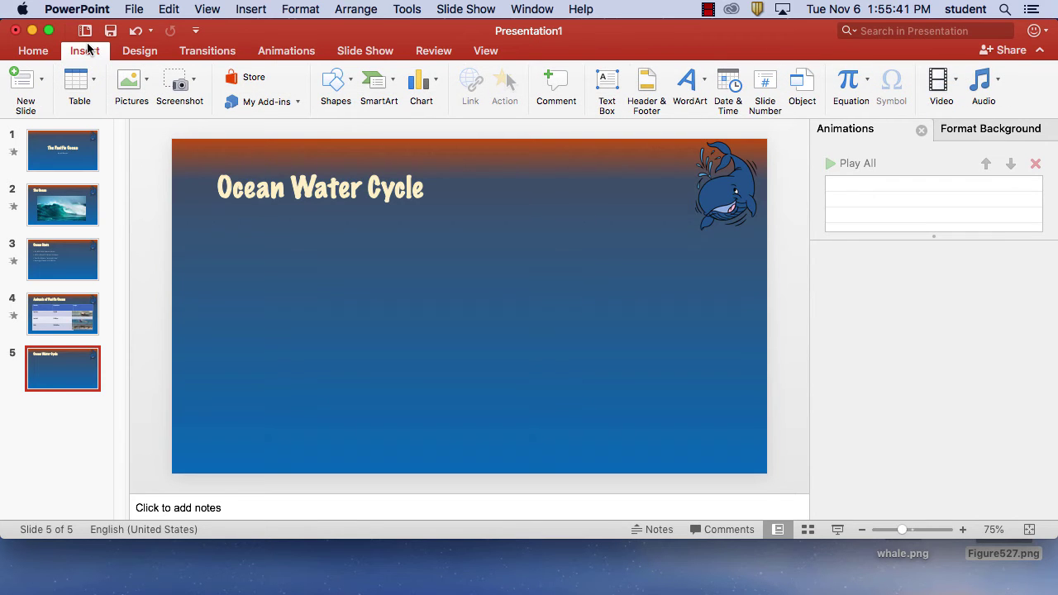
left_click(390, 86)
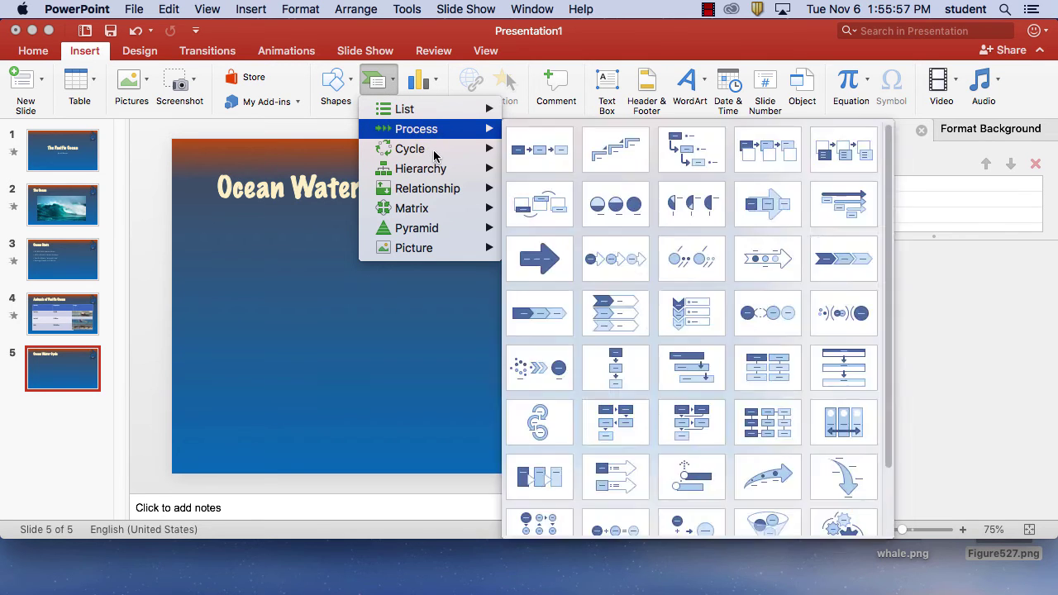
mouse_move(434, 157)
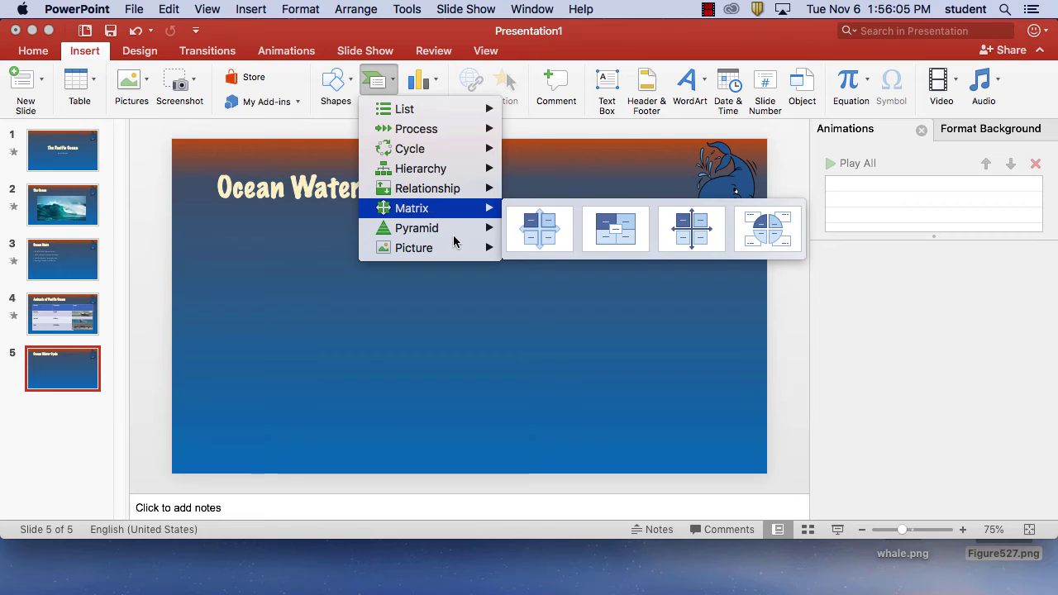
mouse_move(430, 232)
mouse_move(444, 254)
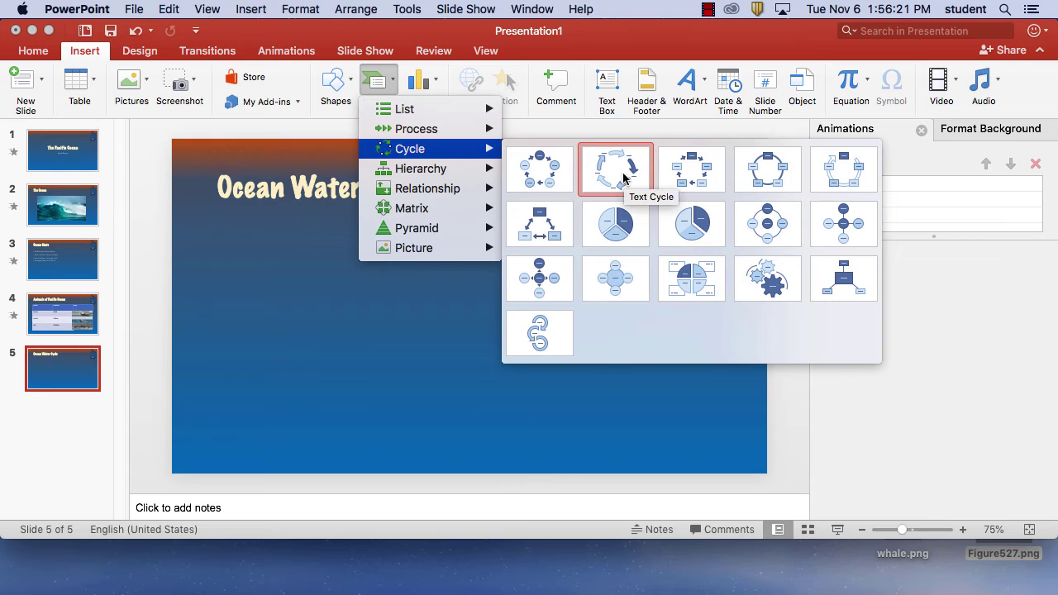
left_click(845, 171)
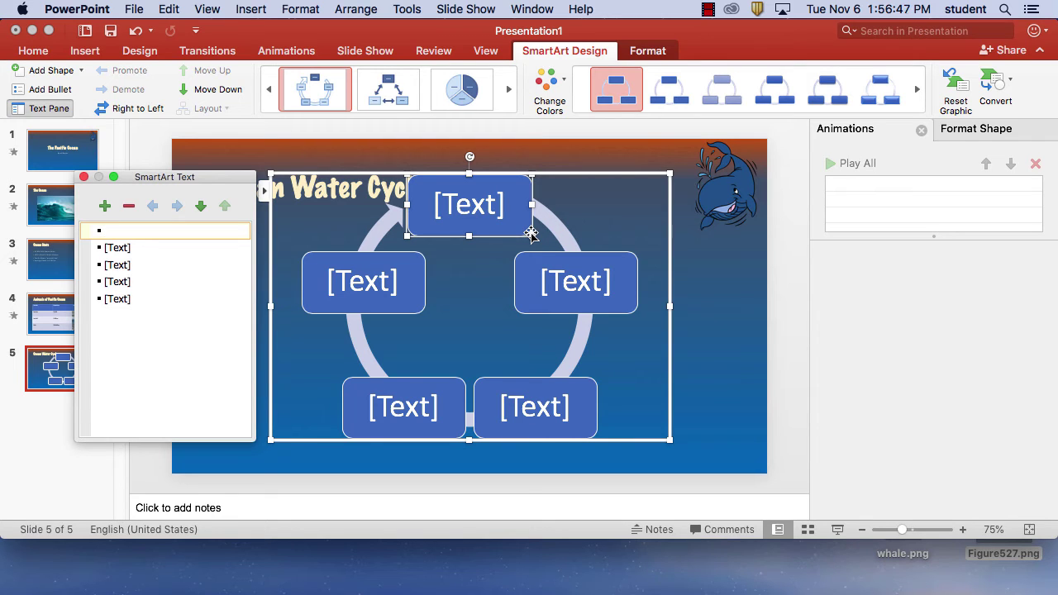
Label the first three cycle entries Warm Water, Cold Water and North Water.
type("Warm ")
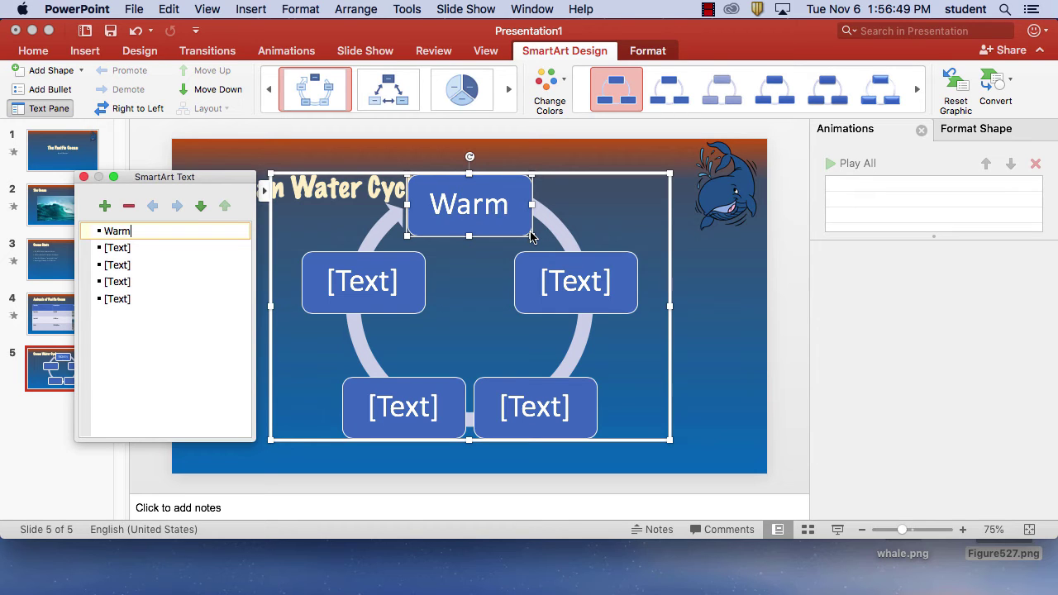
type("Water")
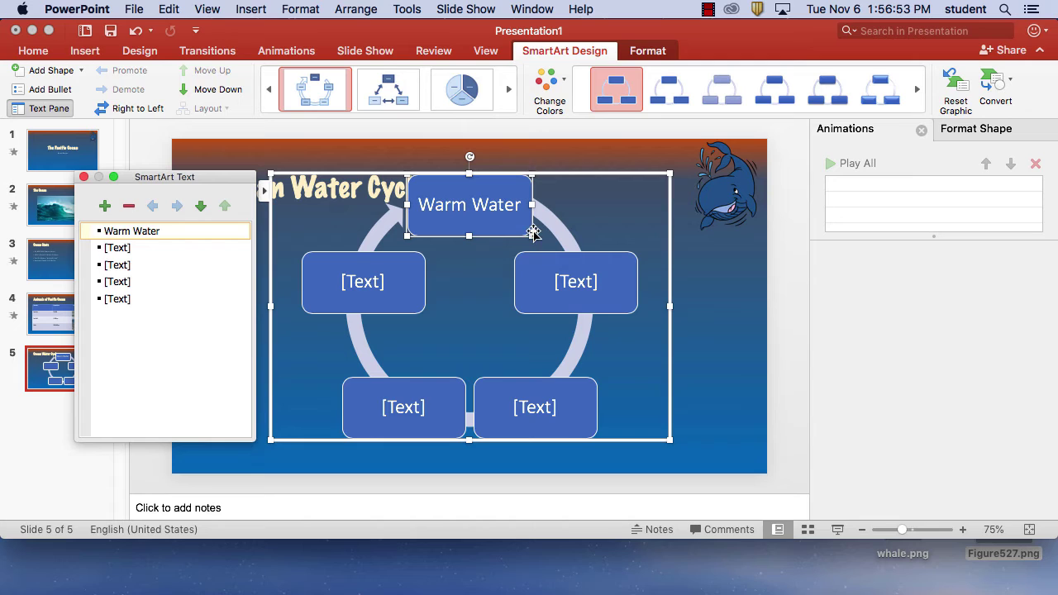
left_click(138, 247)
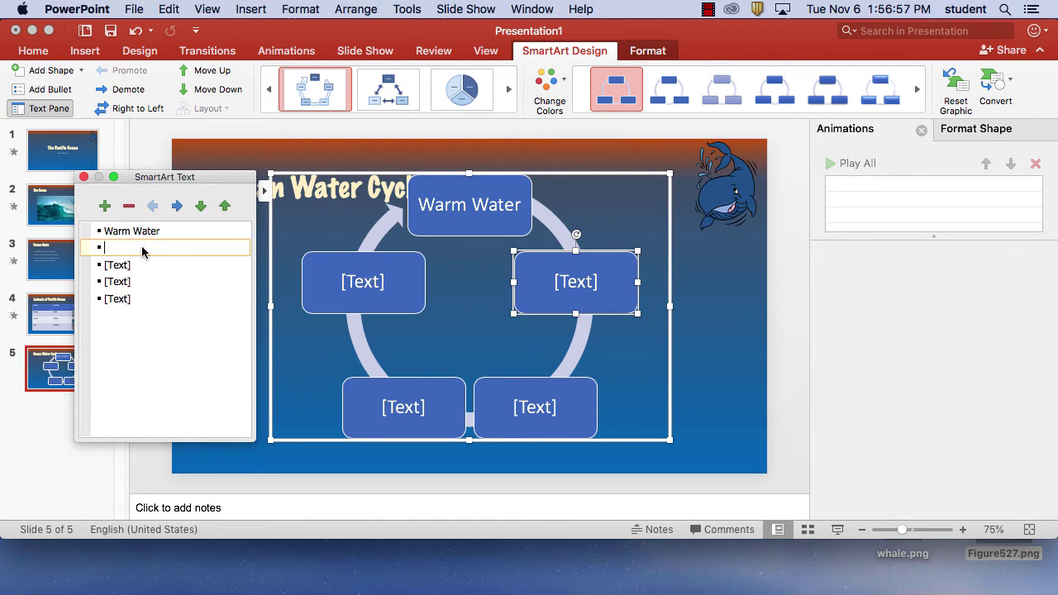
type("Cold")
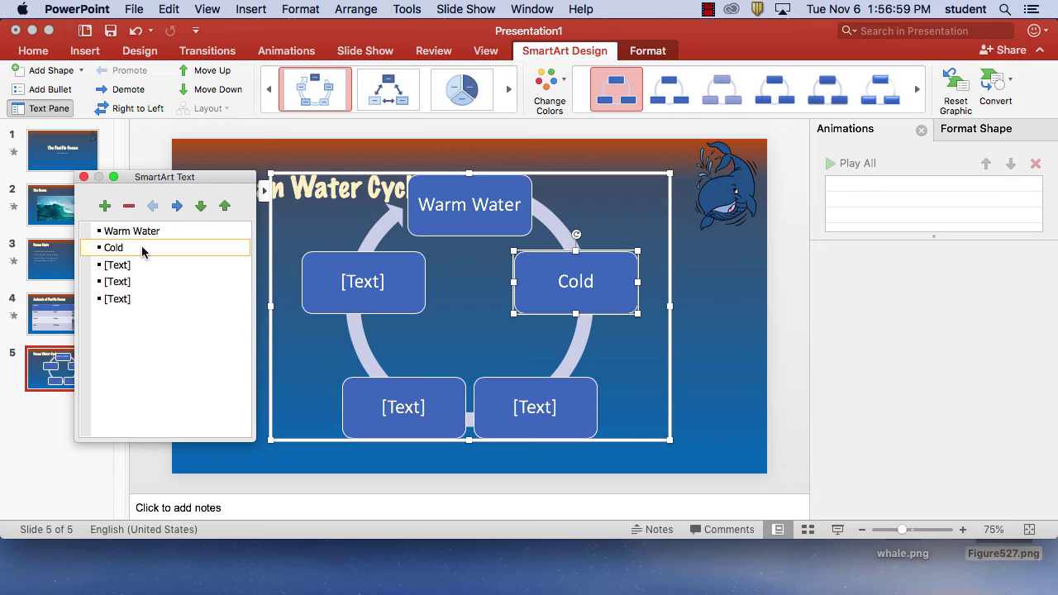
type(" Water")
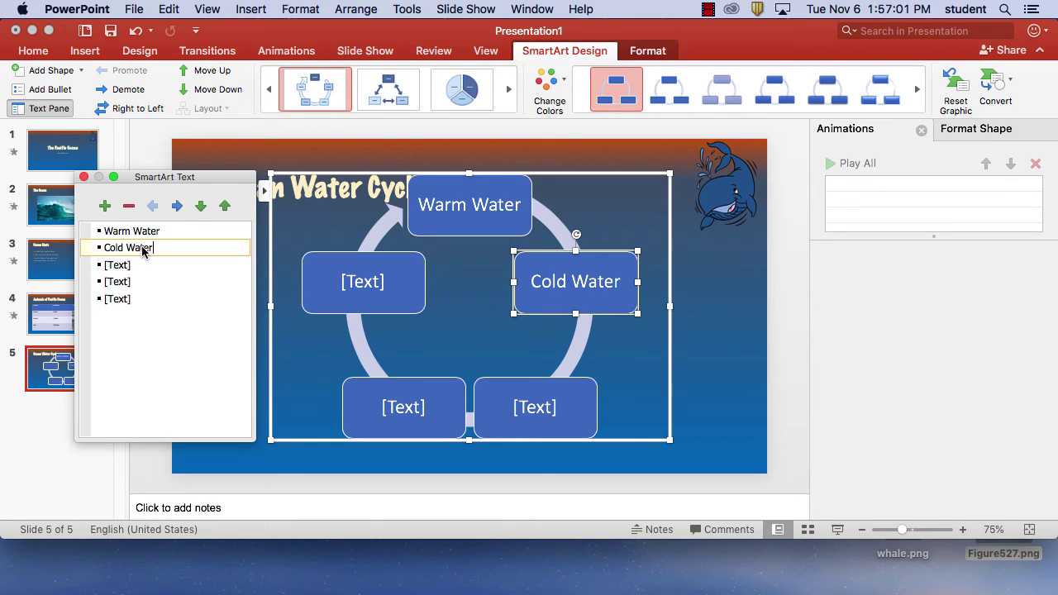
left_click(132, 265)
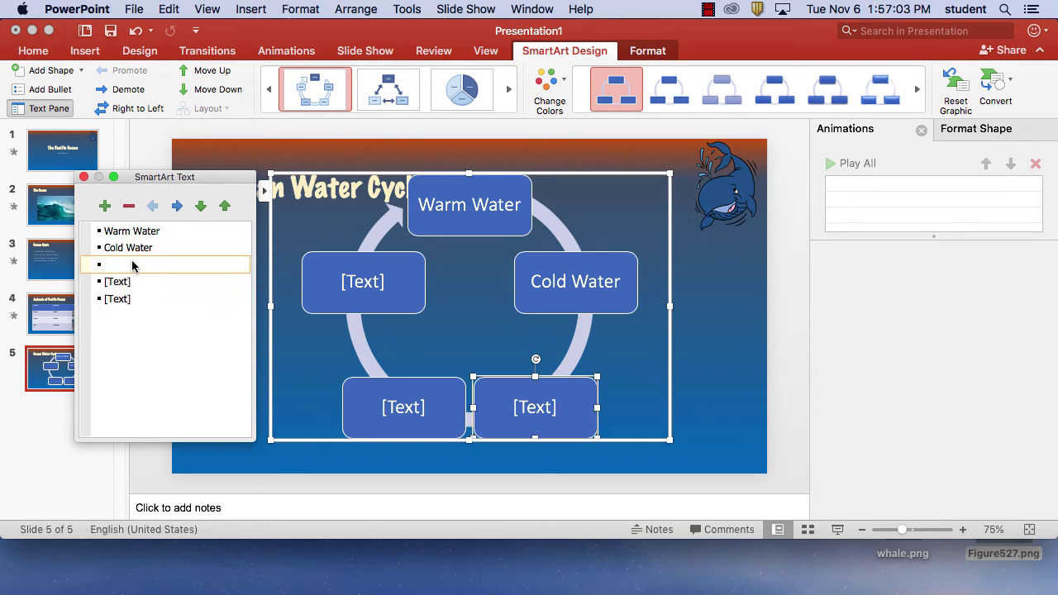
type("Norfth")
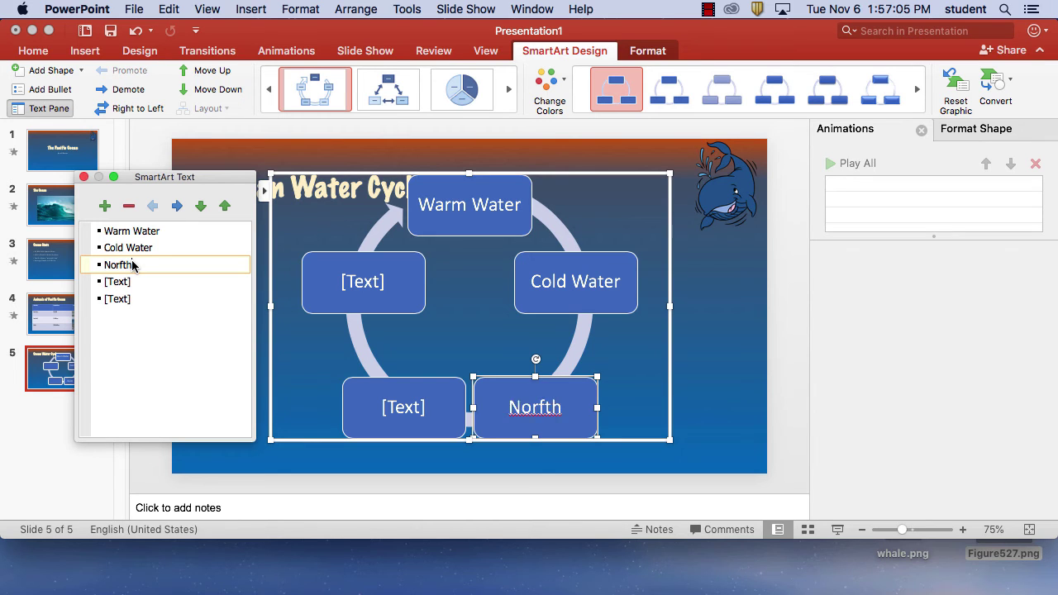
key("BackSpace")
key("BackSpace")
key("BackSpace")
type("th")
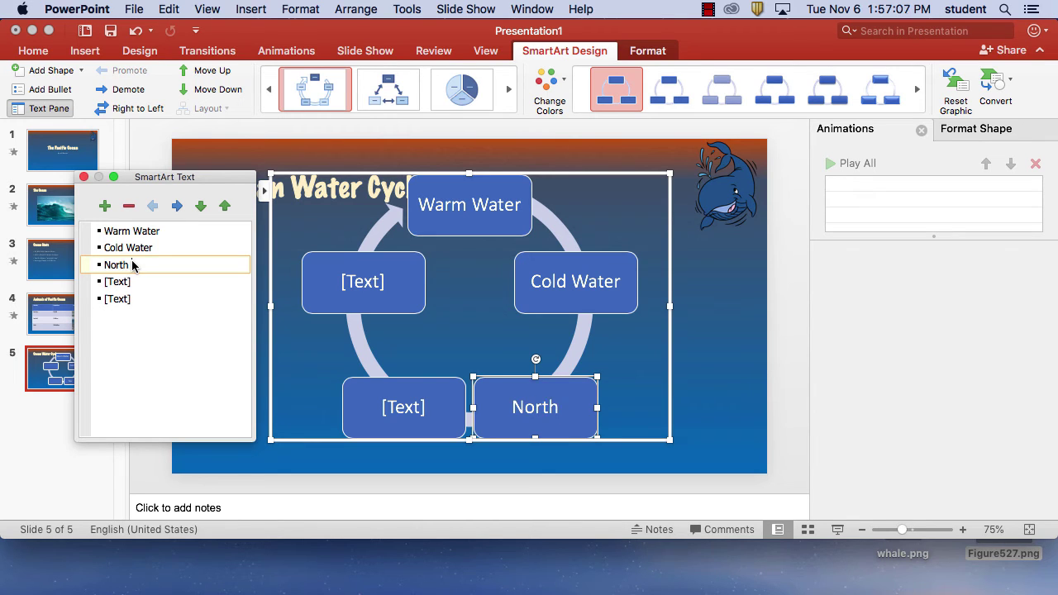
type(" Water")
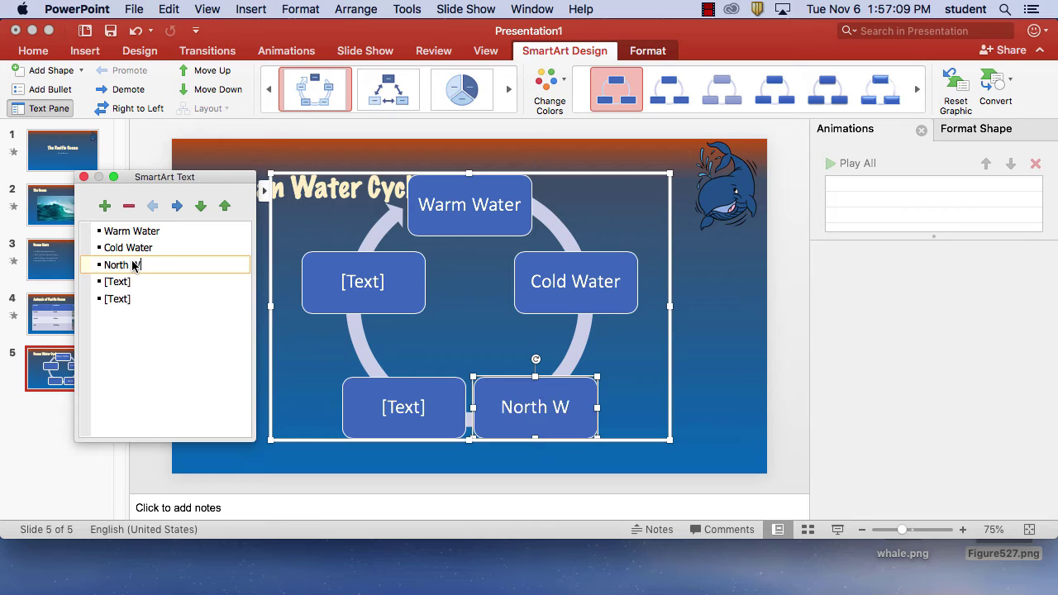
Label the fourth and fifth cycle entries South Water and No Water.
left_click(127, 282)
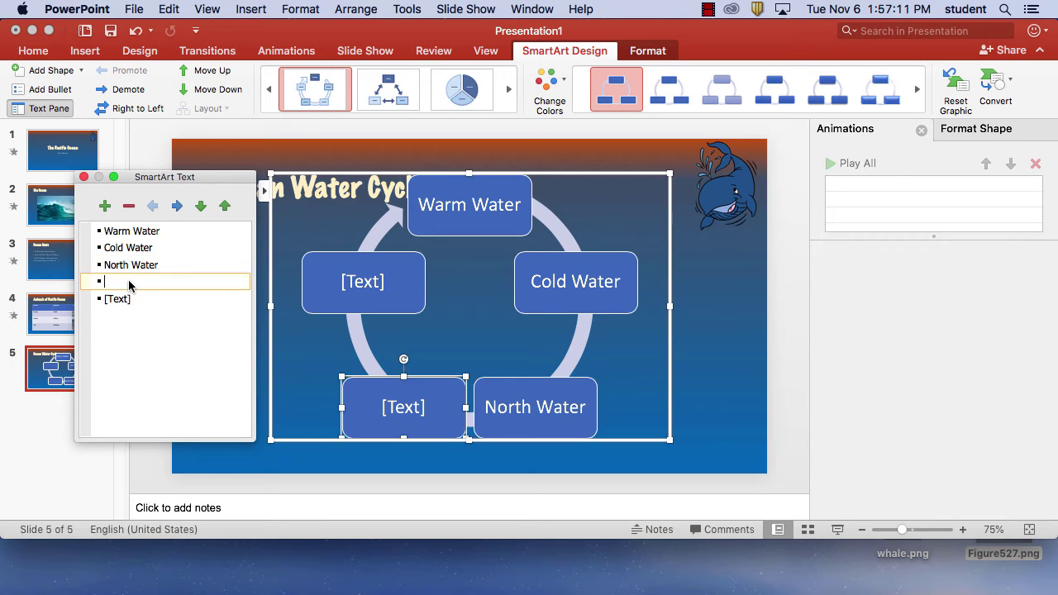
type("South")
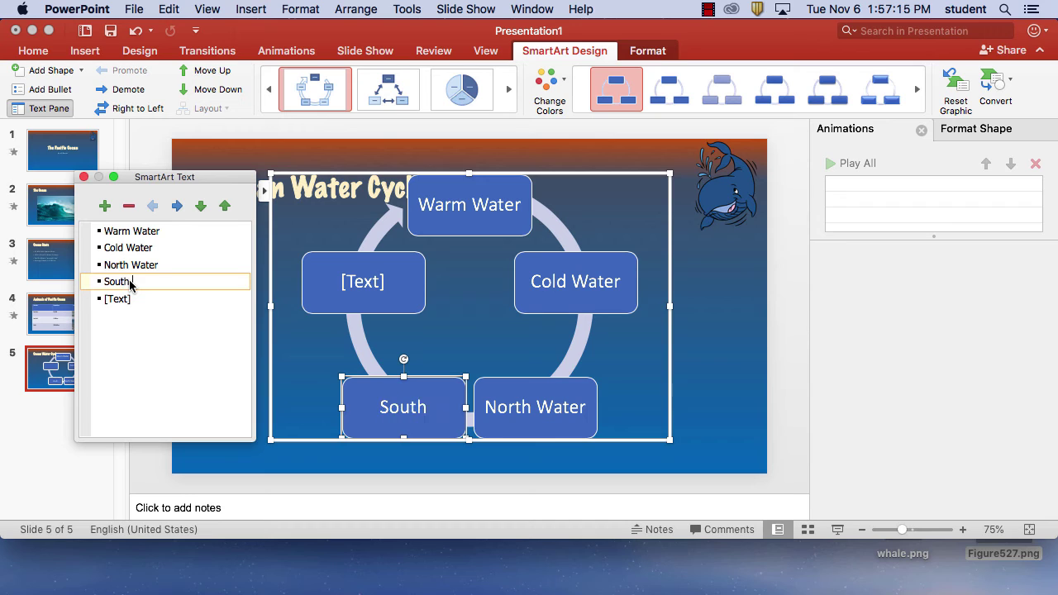
type(" Water")
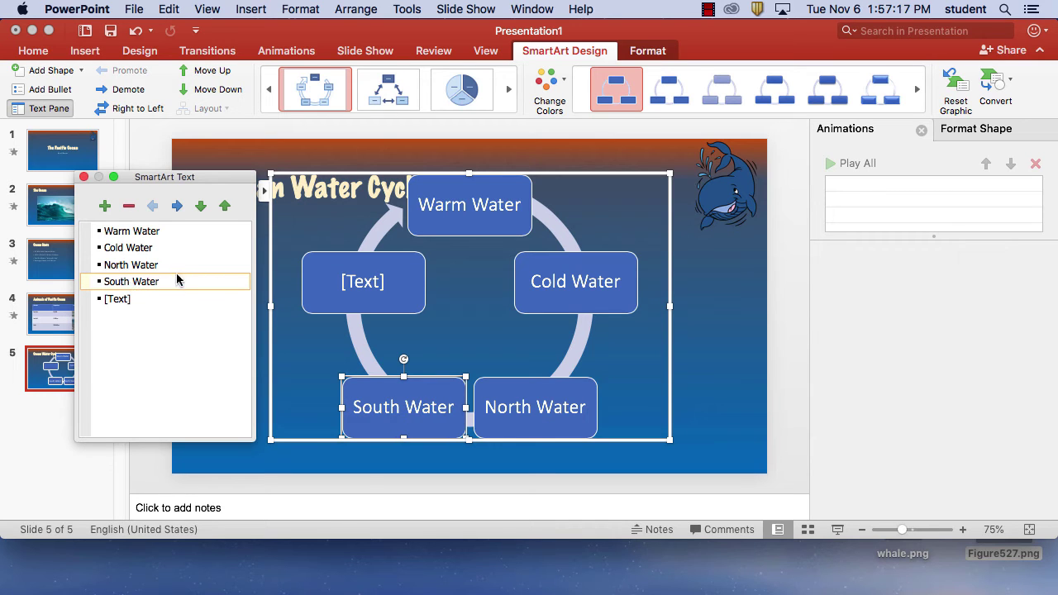
left_click(134, 301)
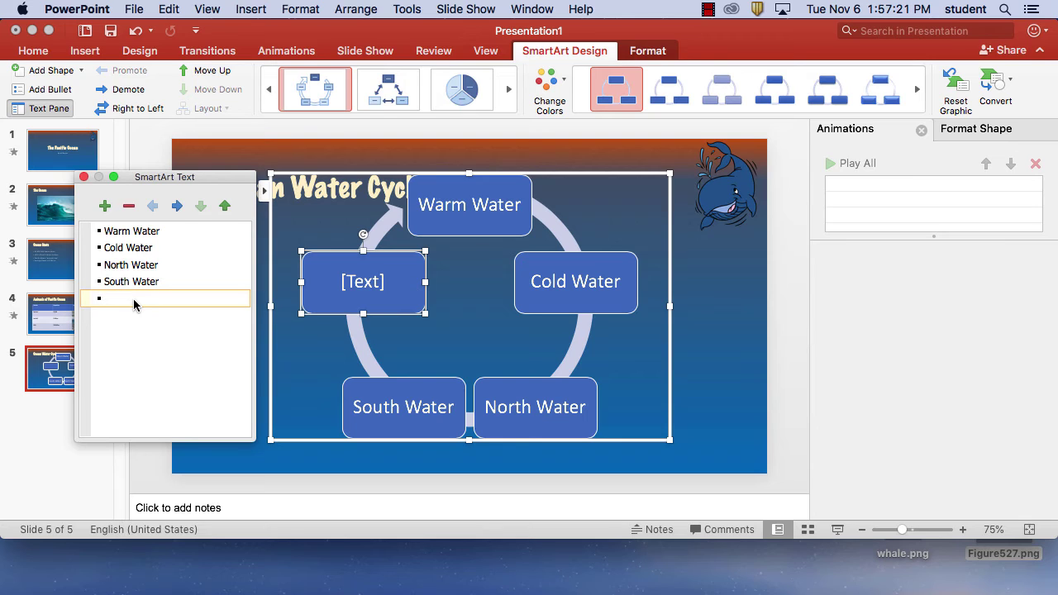
type("No Water")
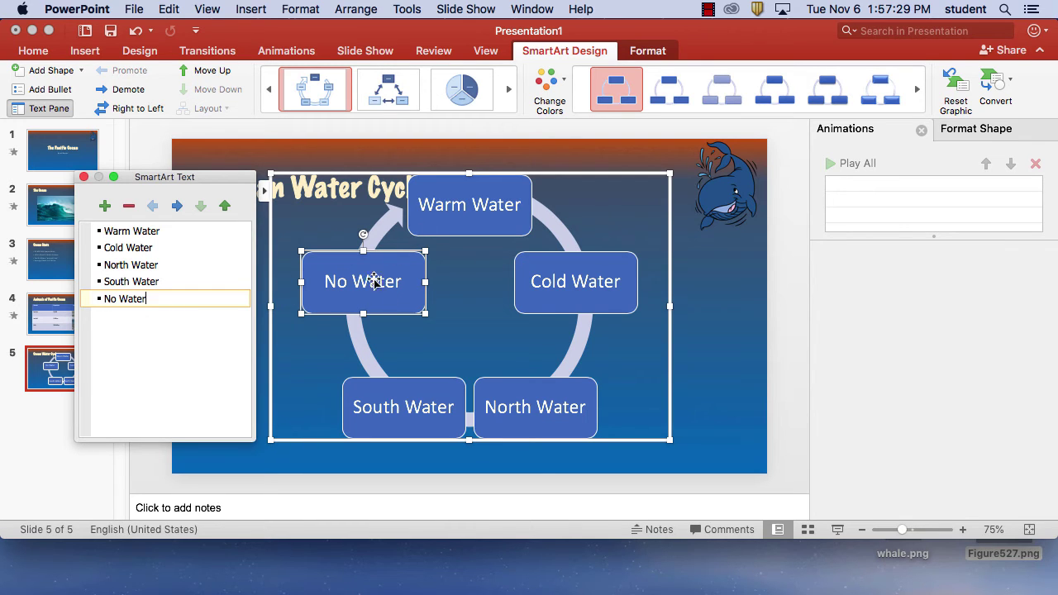
Apply a Colorful multi-color scheme to the cycle diagram.
left_click(567, 86)
left_click(682, 210)
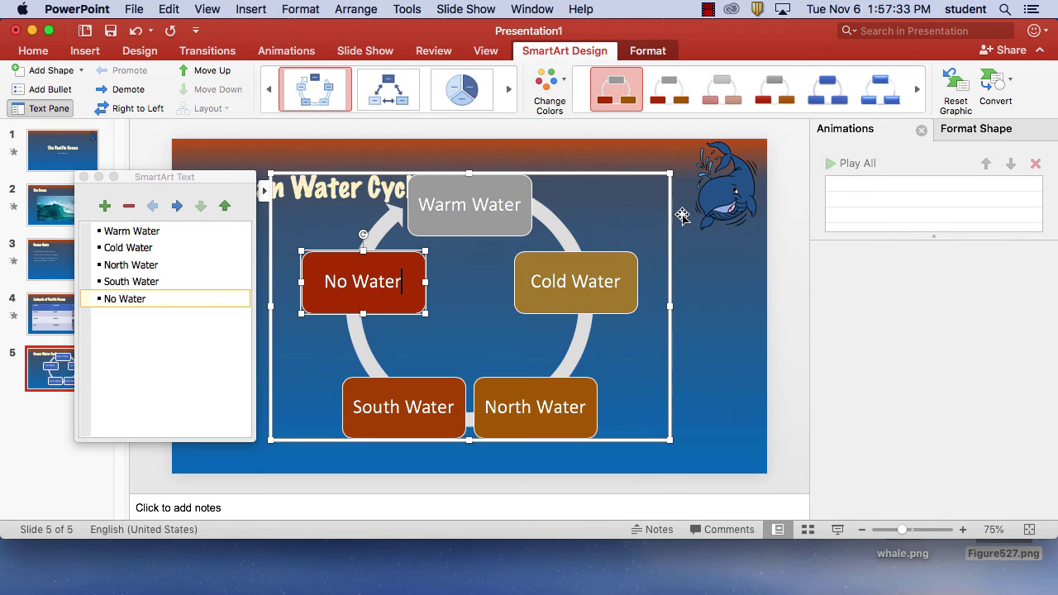
left_click(552, 83)
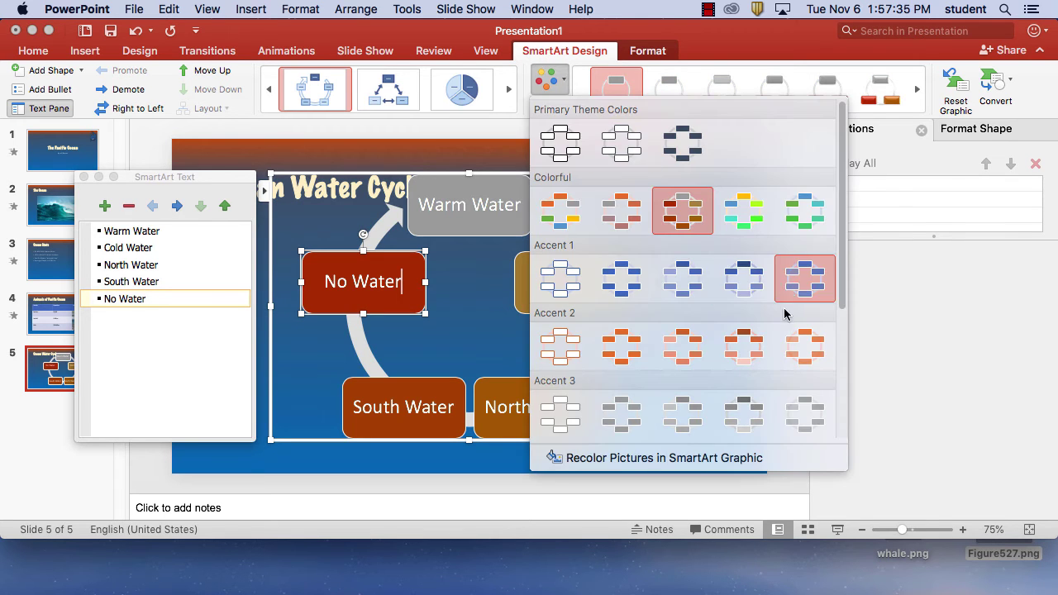
left_click(559, 214)
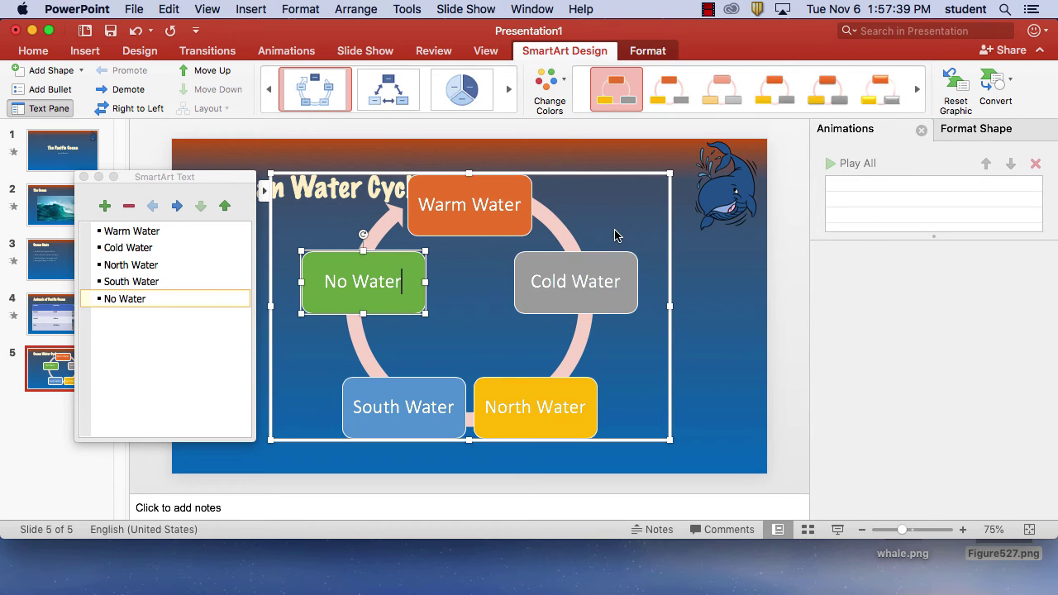
Move the No Water entry up four places to the top of the list.
left_click(155, 282)
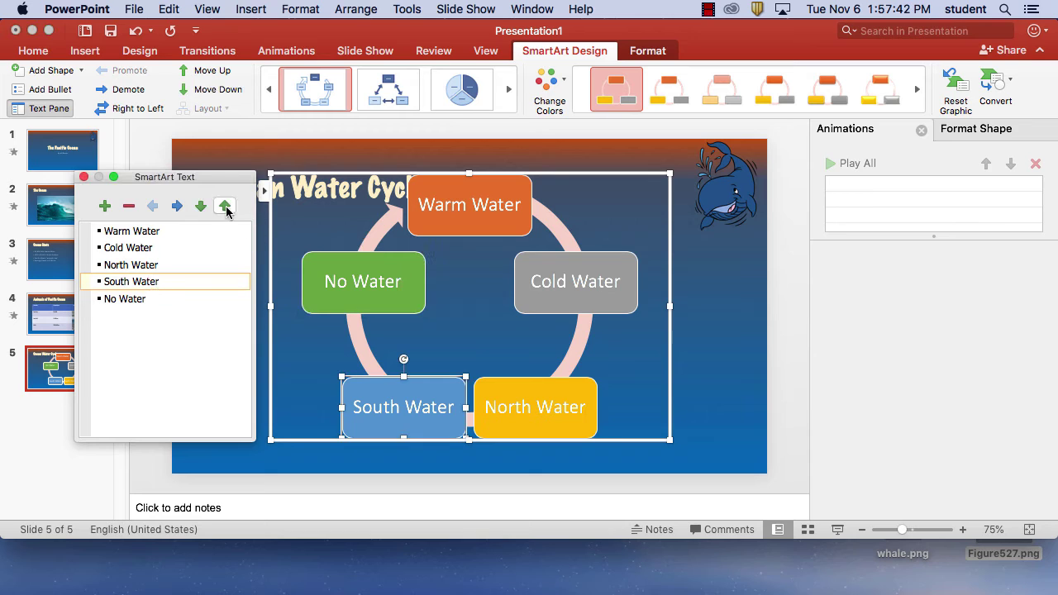
left_click(133, 299)
left_click(225, 207)
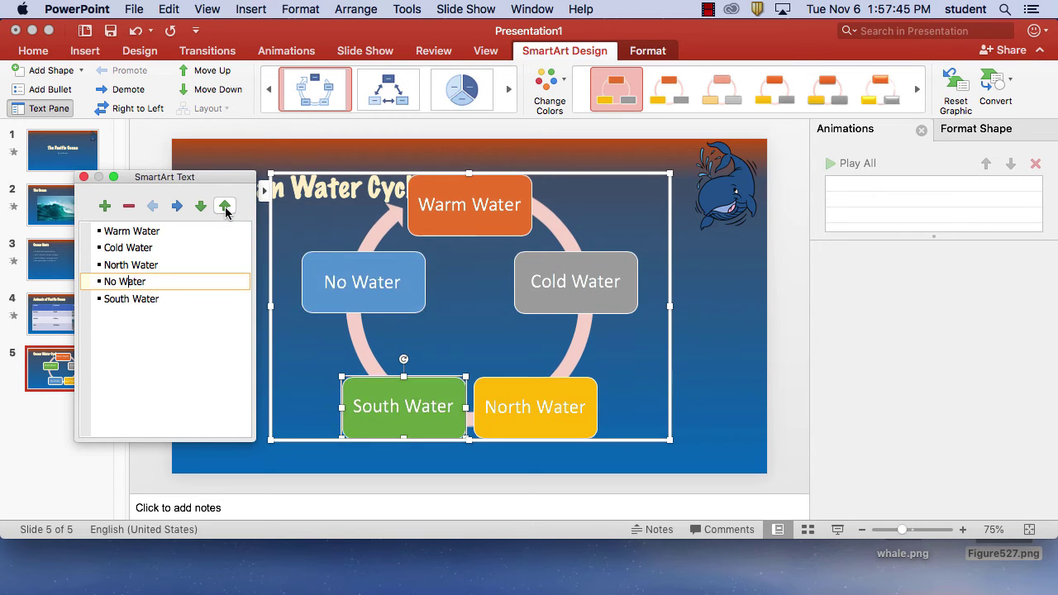
left_click(225, 207)
left_click(225, 207)
left_click(225, 207)
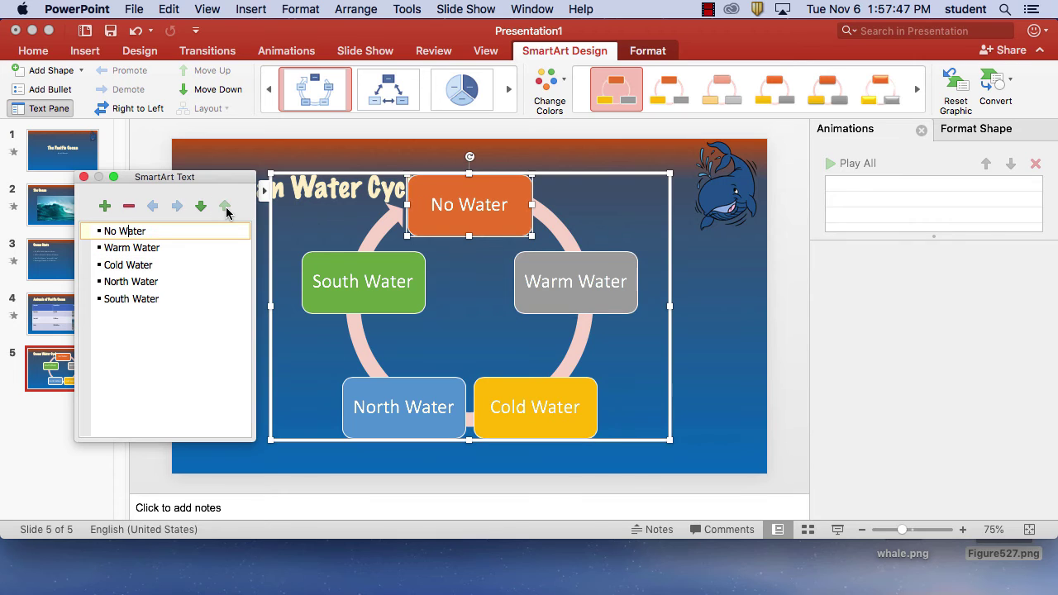
Resize the diagram below the title and nudge the No Water shape slightly.
left_click(673, 174)
left_click_drag(673, 173, 607, 216)
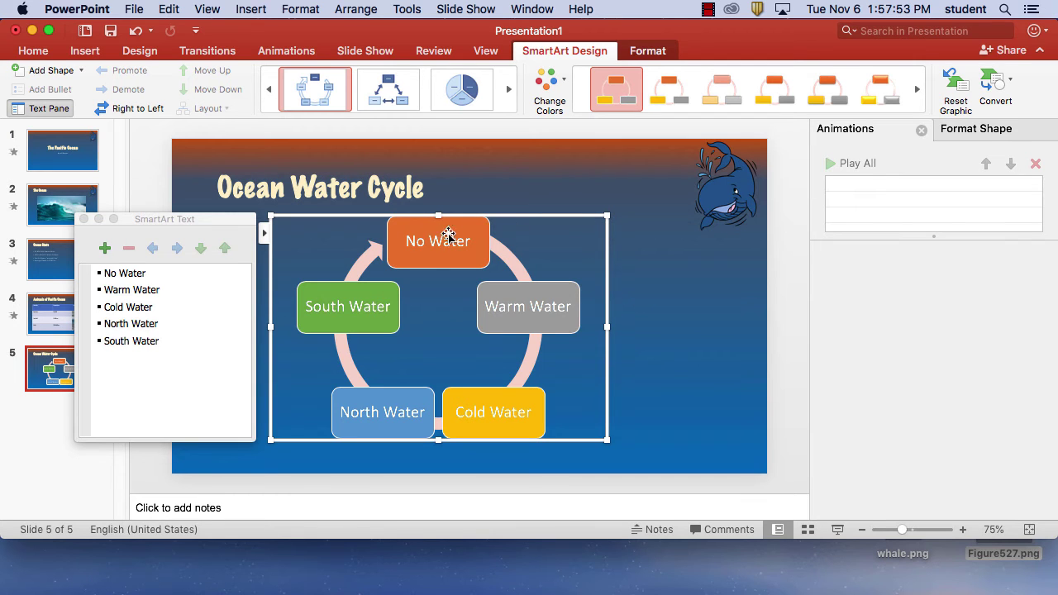
mouse_move(456, 230)
left_mouse_down()
mouse_move(541, 238)
mouse_move(469, 230)
left_mouse_up()
double_click(484, 231)
left_click(621, 239)
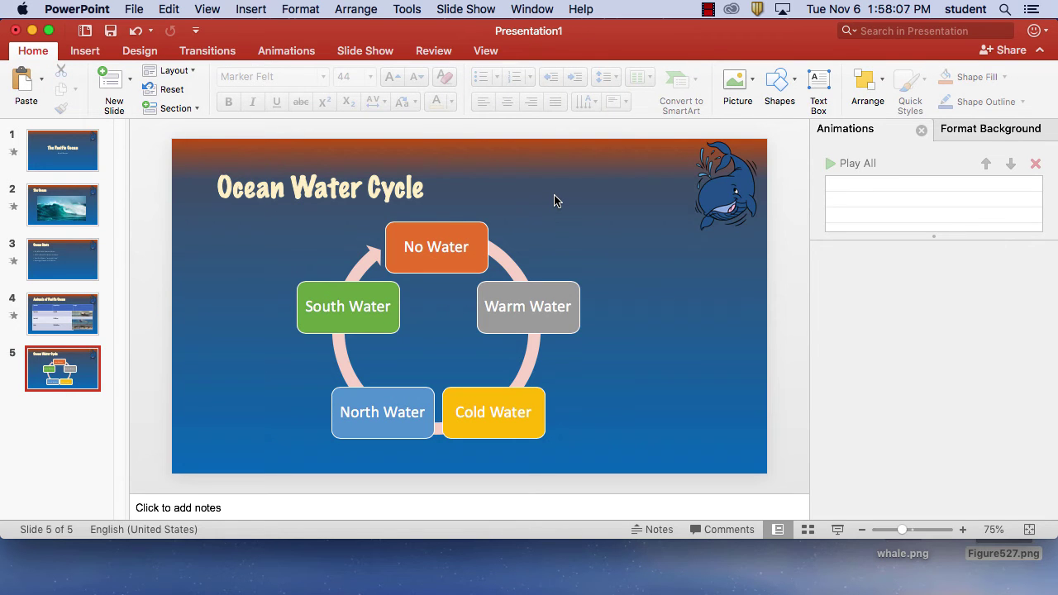
left_click(466, 226)
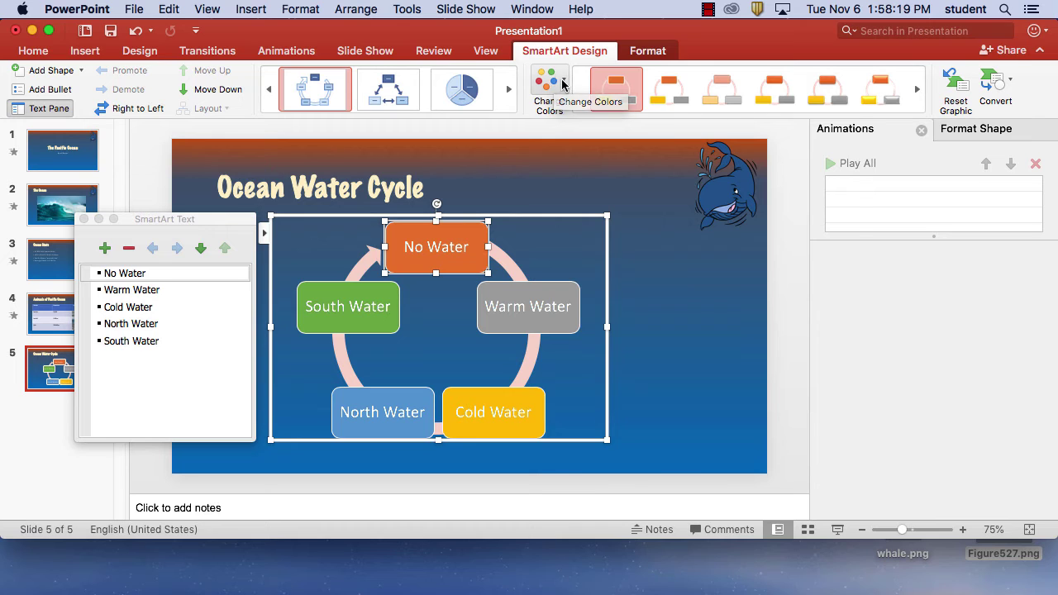
left_click(557, 80)
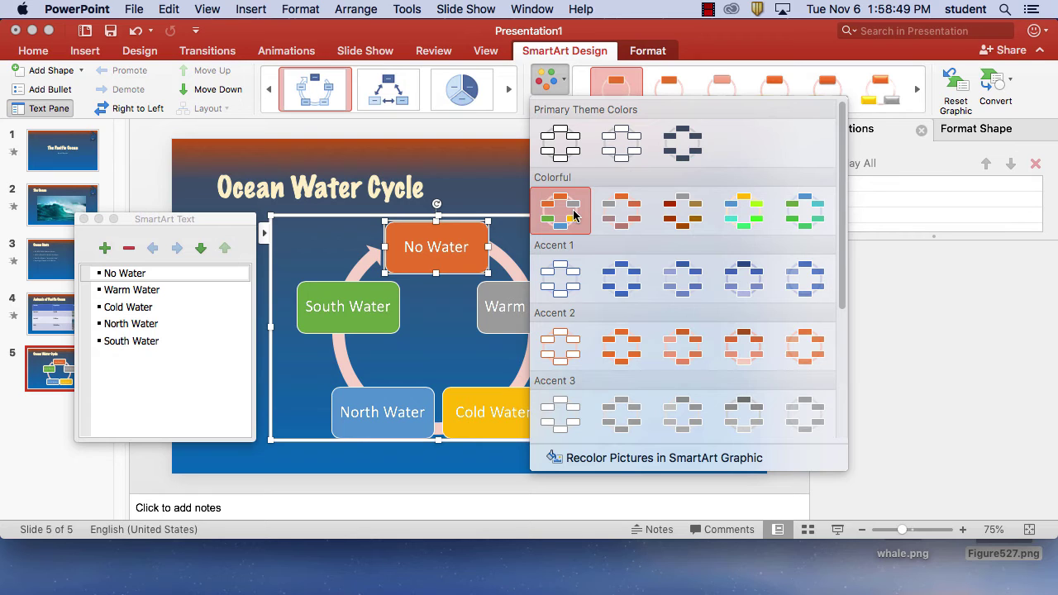
left_click(46, 367)
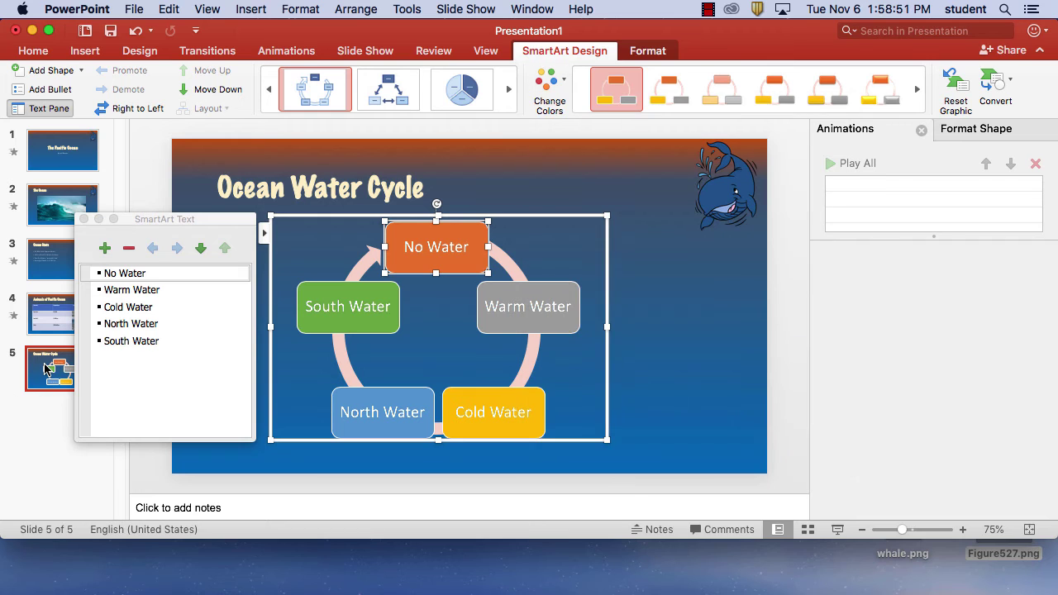
left_click(45, 367)
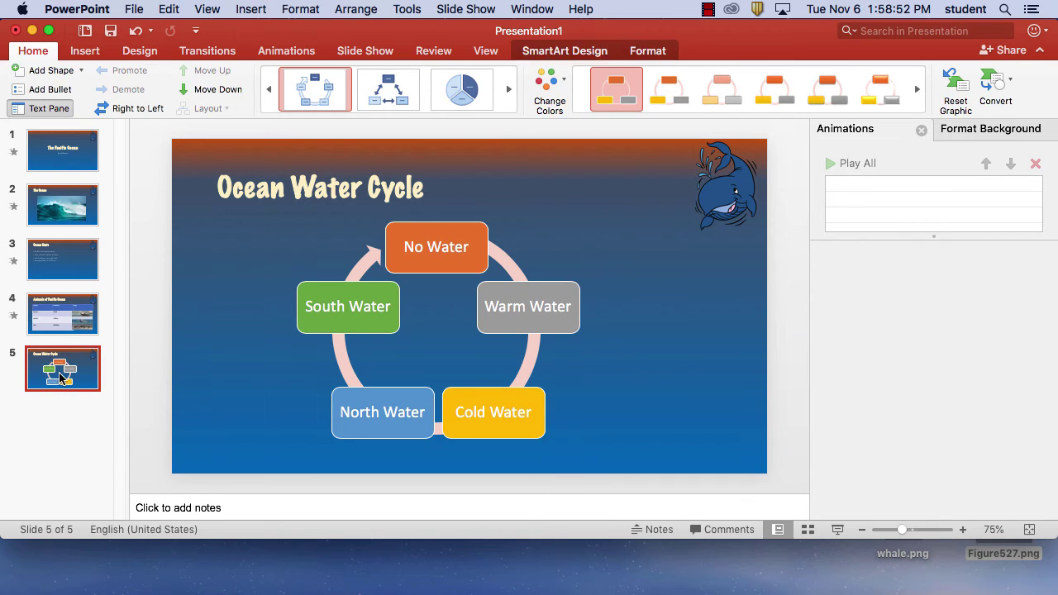
Apply the Fade transition to slide 5 from the Transitions tab.
left_click(225, 57)
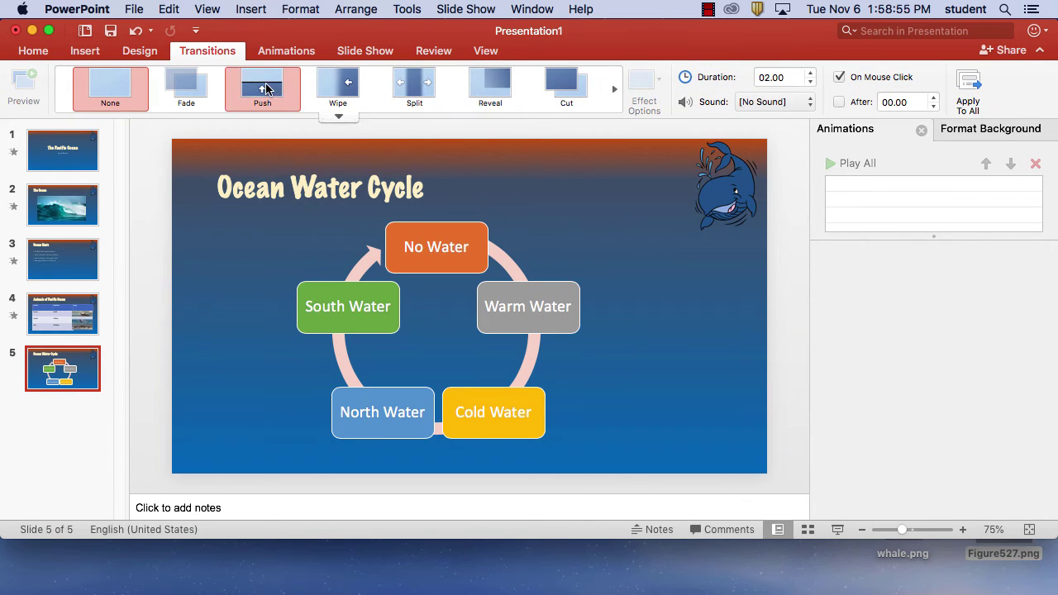
left_click(196, 87)
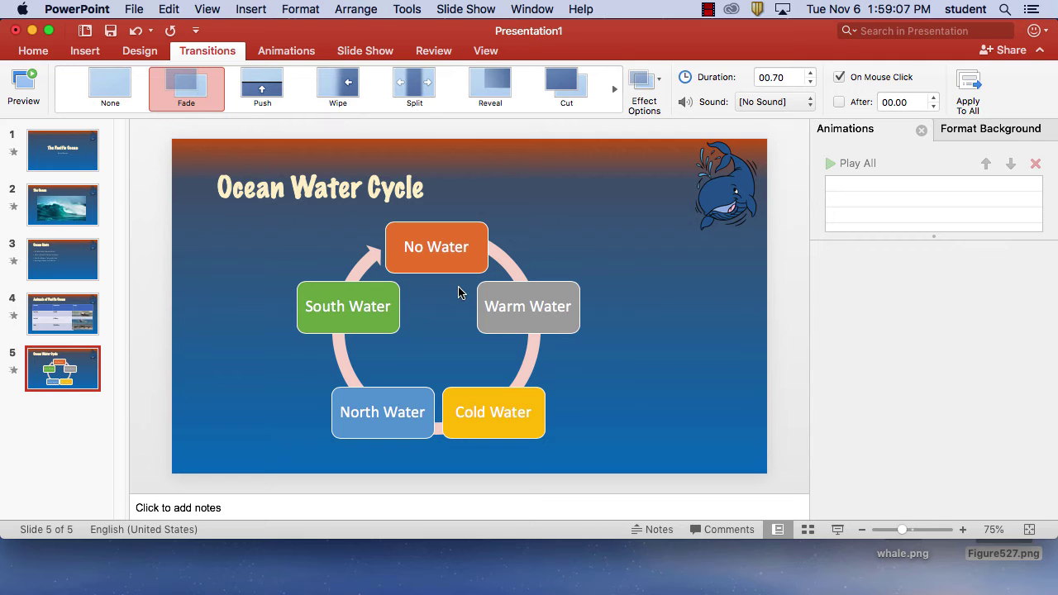
Browse the SmartArt Process and Cycle categories, then close without inserting anything.
left_click(85, 50)
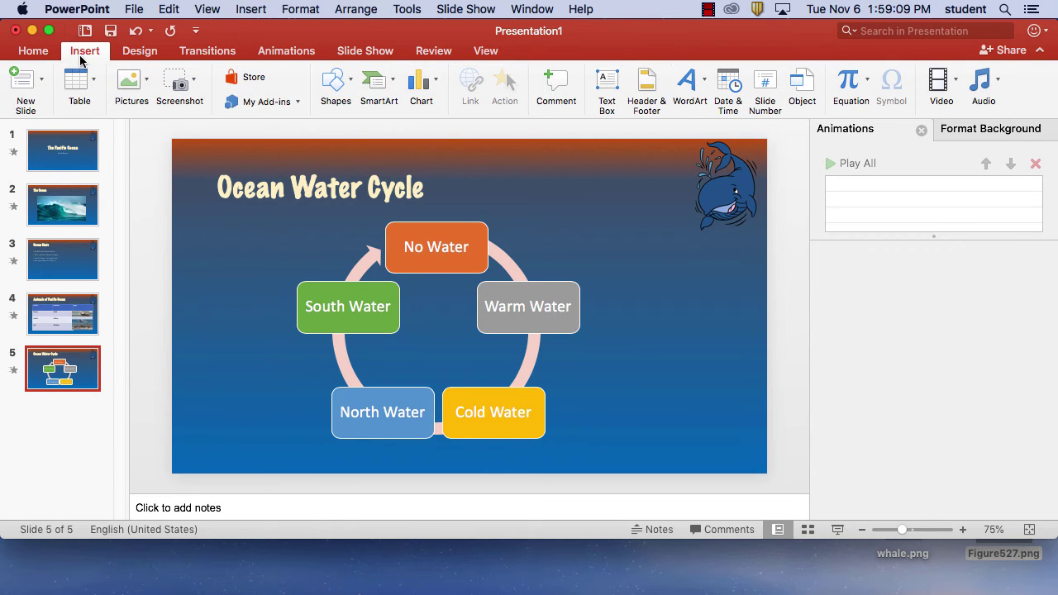
left_click(380, 82)
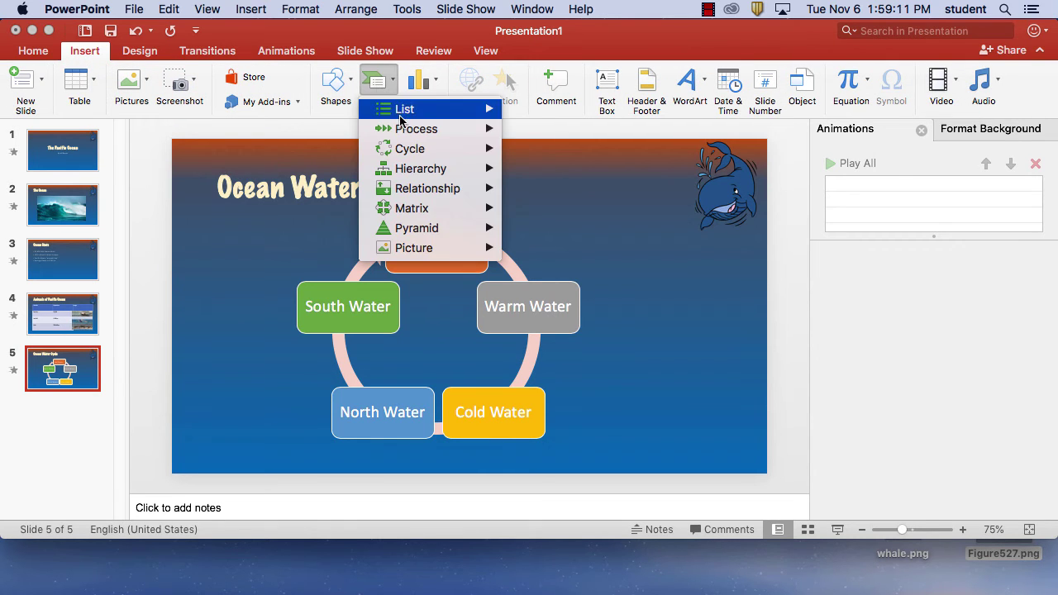
mouse_move(395, 130)
mouse_move(402, 155)
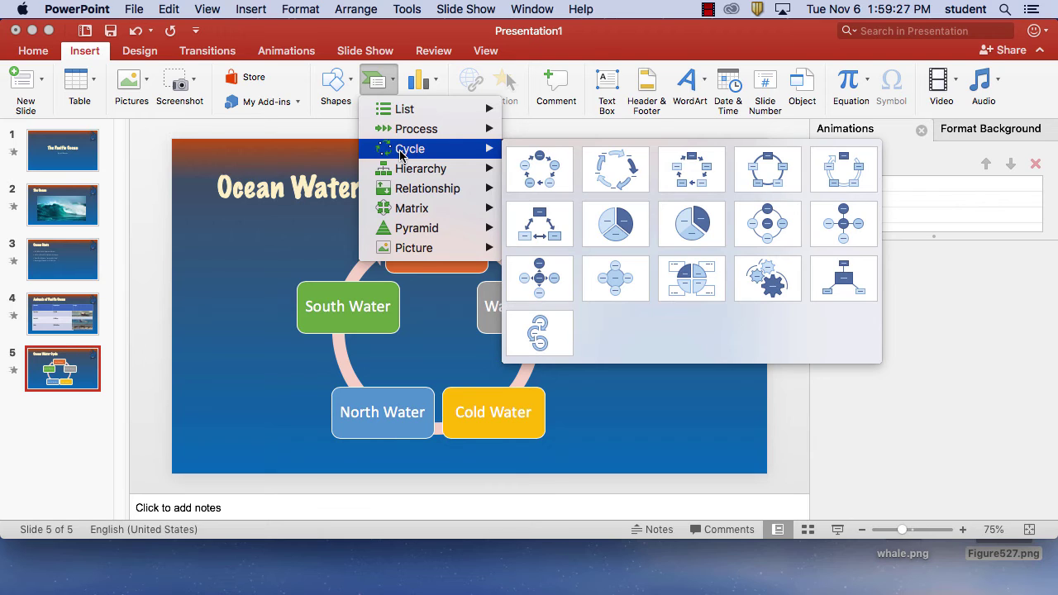
left_click(708, 9)
left_click(715, 45)
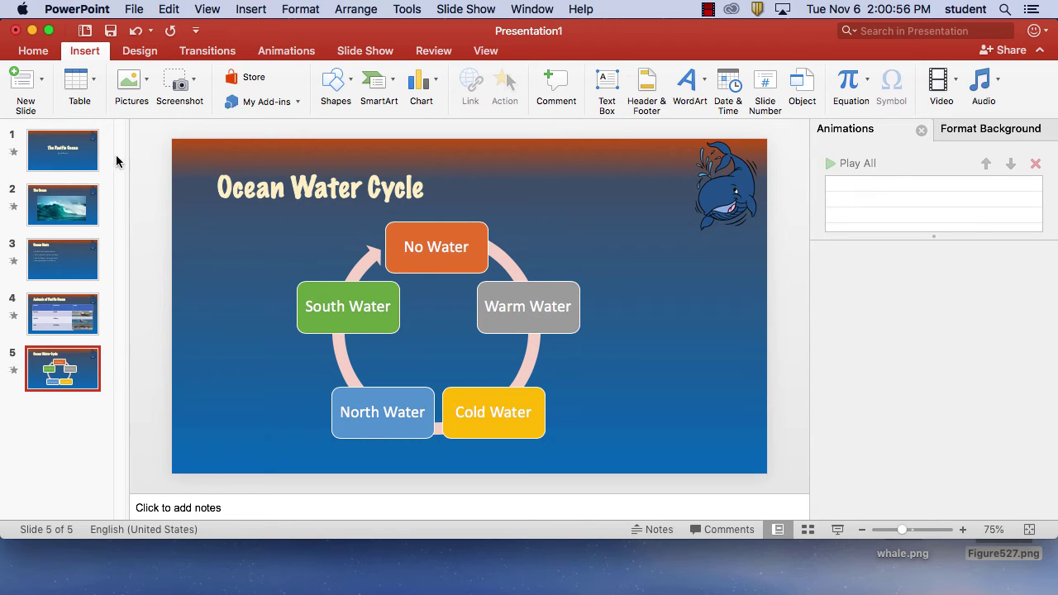
Add a Title and Content slide 6 and start editing its title.
left_click(43, 80)
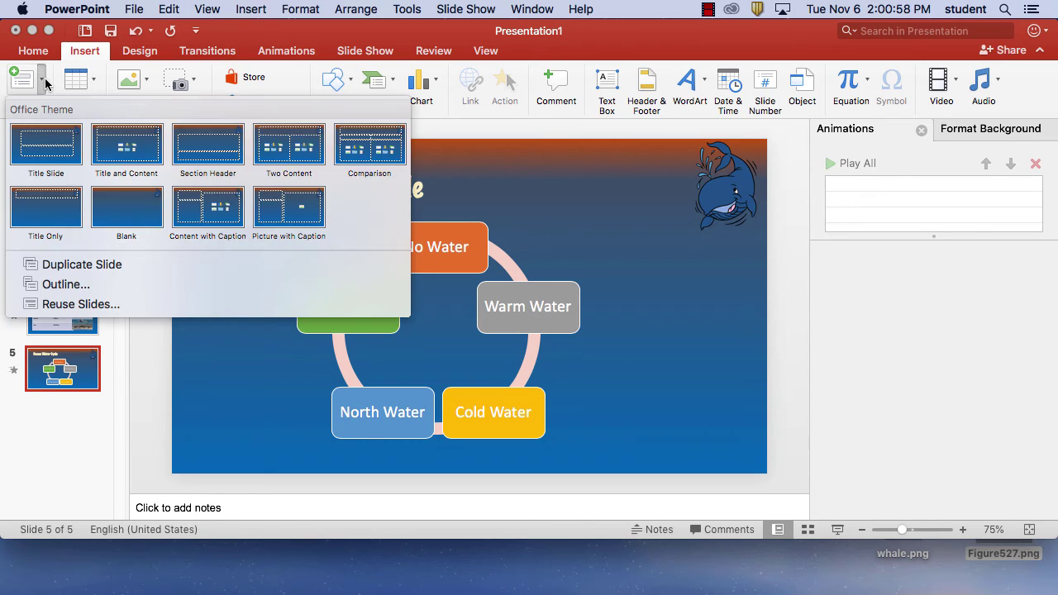
left_click(121, 146)
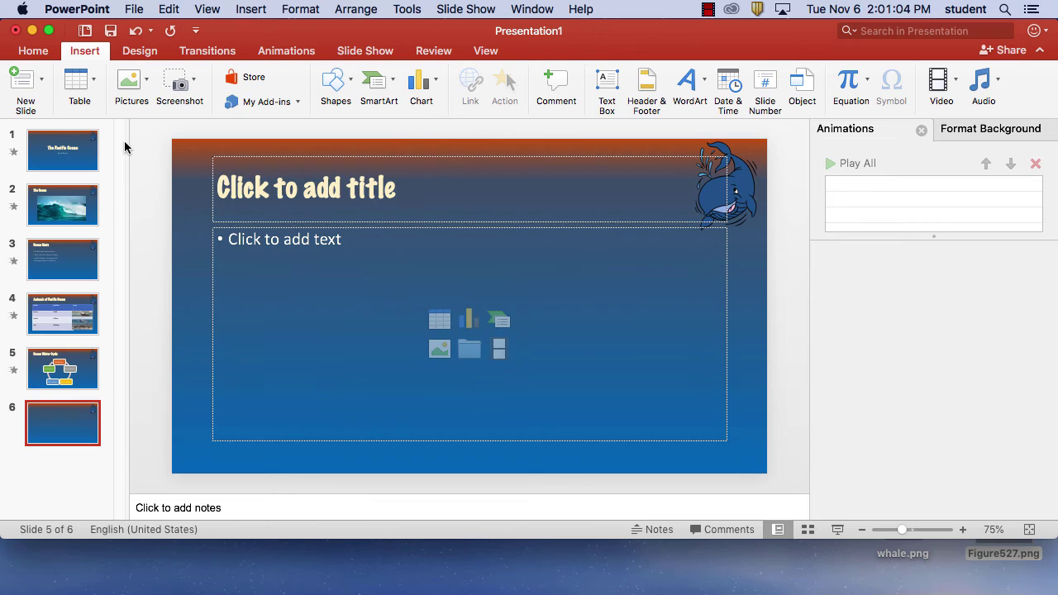
left_click(281, 177)
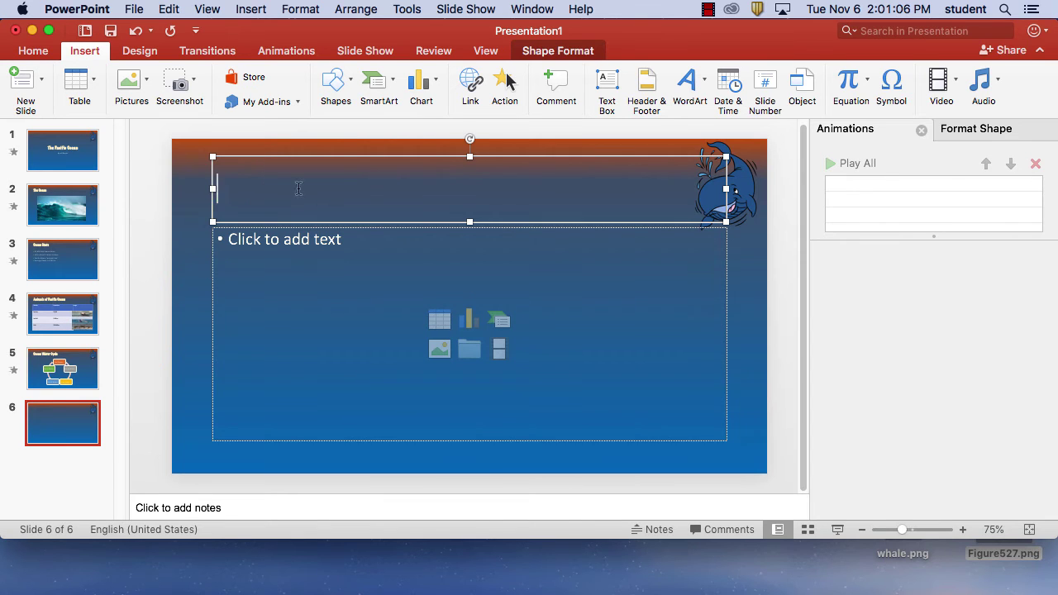
Type 'Ocean Video' into the slide 6 title placeholder.
type("Ocean Video")
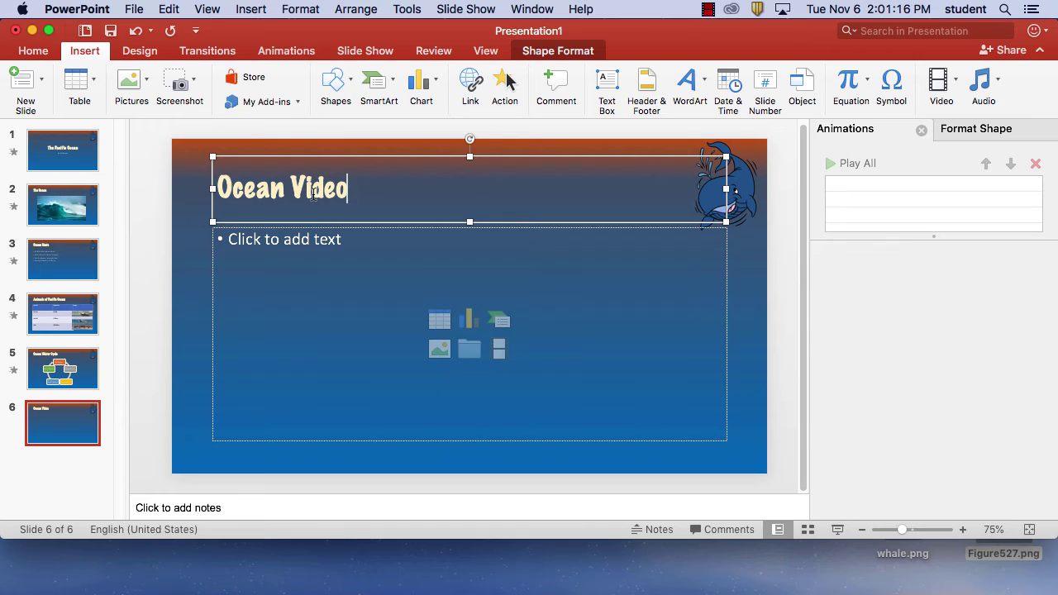
left_click(499, 350)
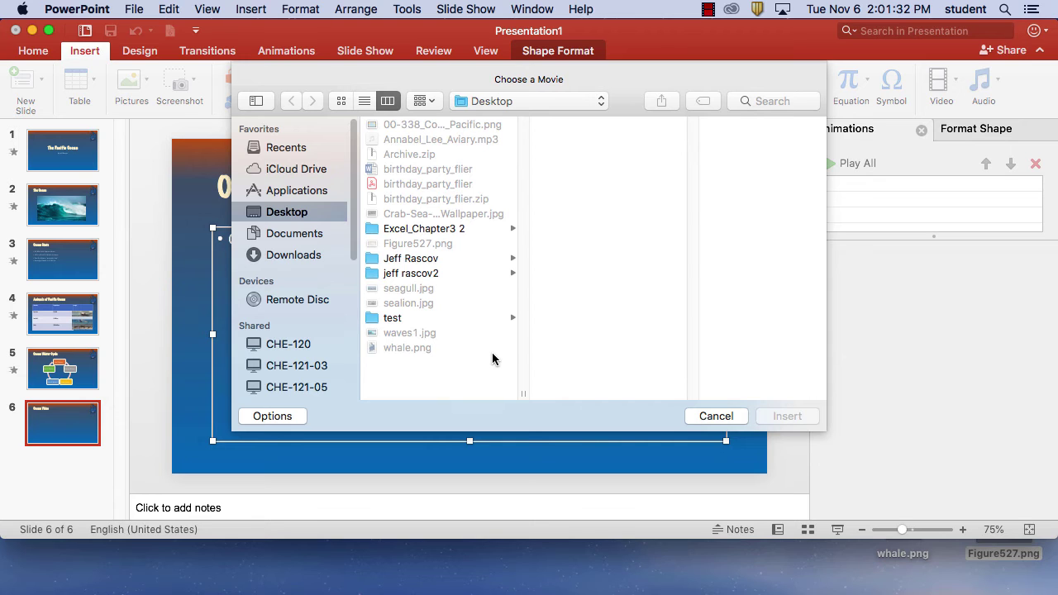
left_click(730, 420)
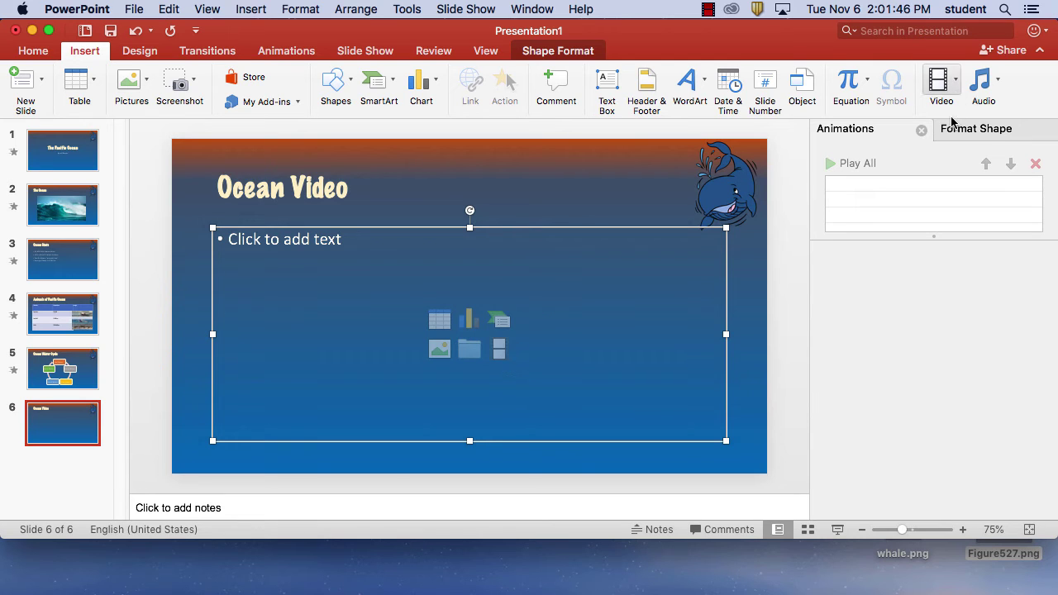
left_click(957, 81)
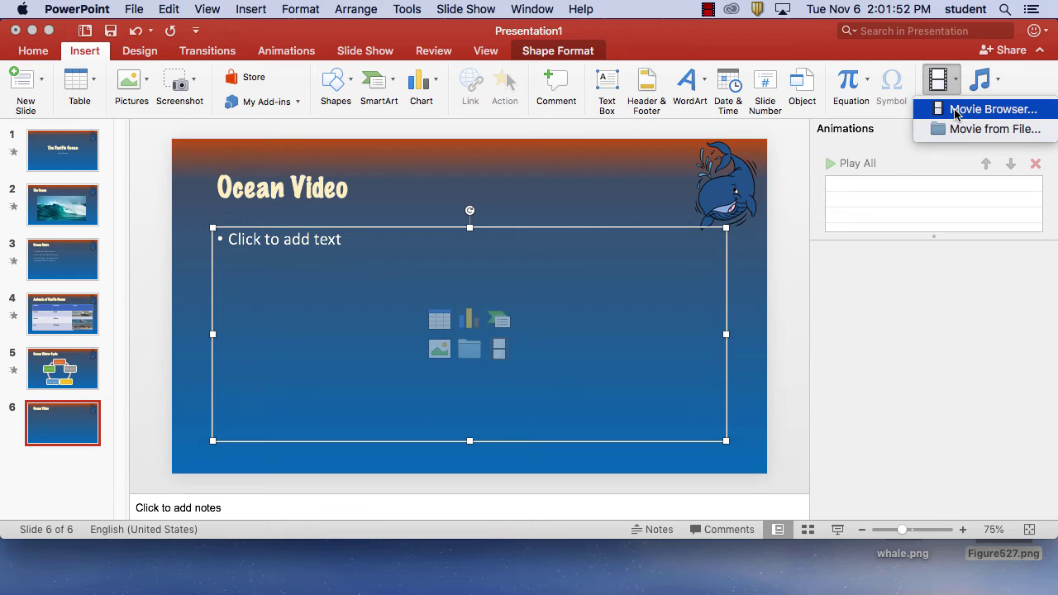
left_click(956, 111)
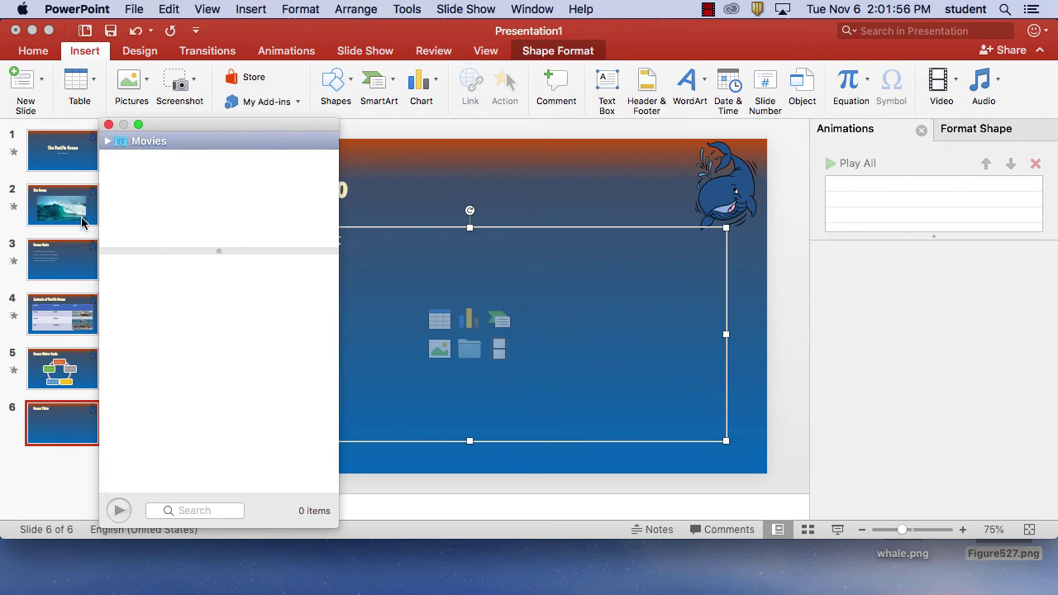
left_click(108, 125)
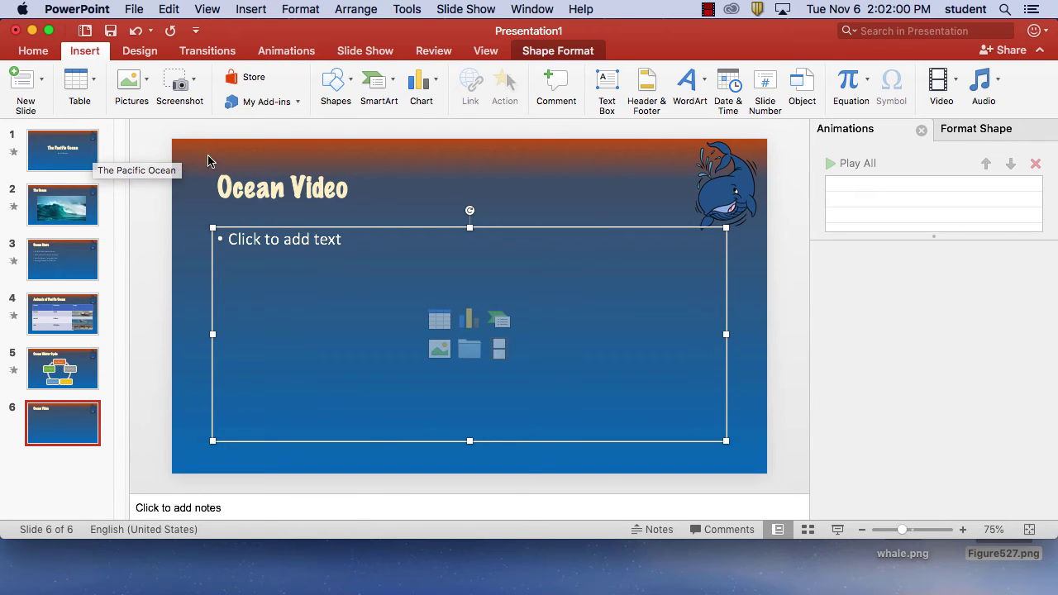
left_click(560, 54)
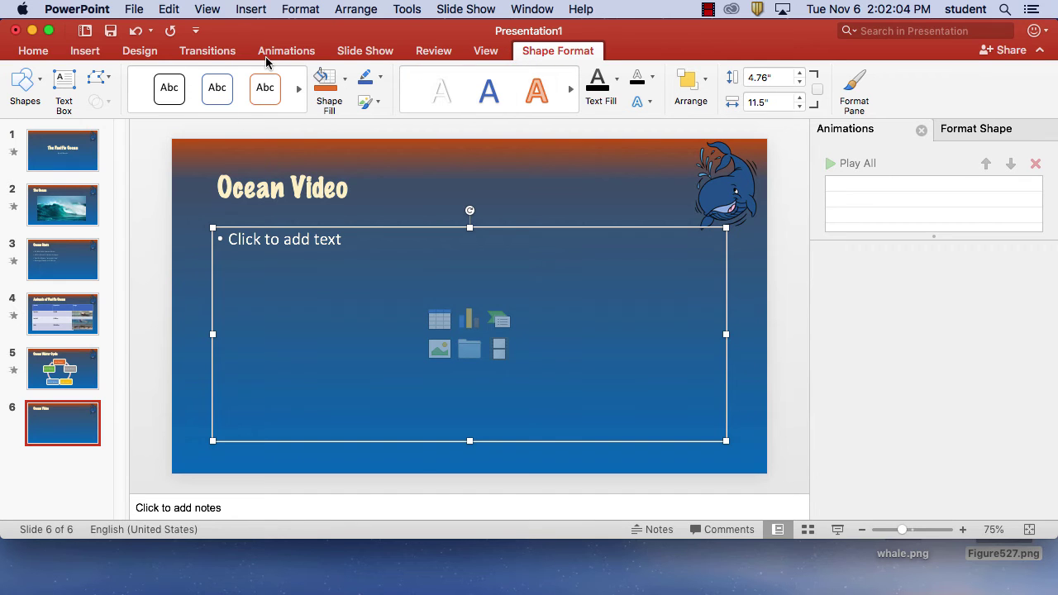
left_click(208, 53)
left_click(139, 53)
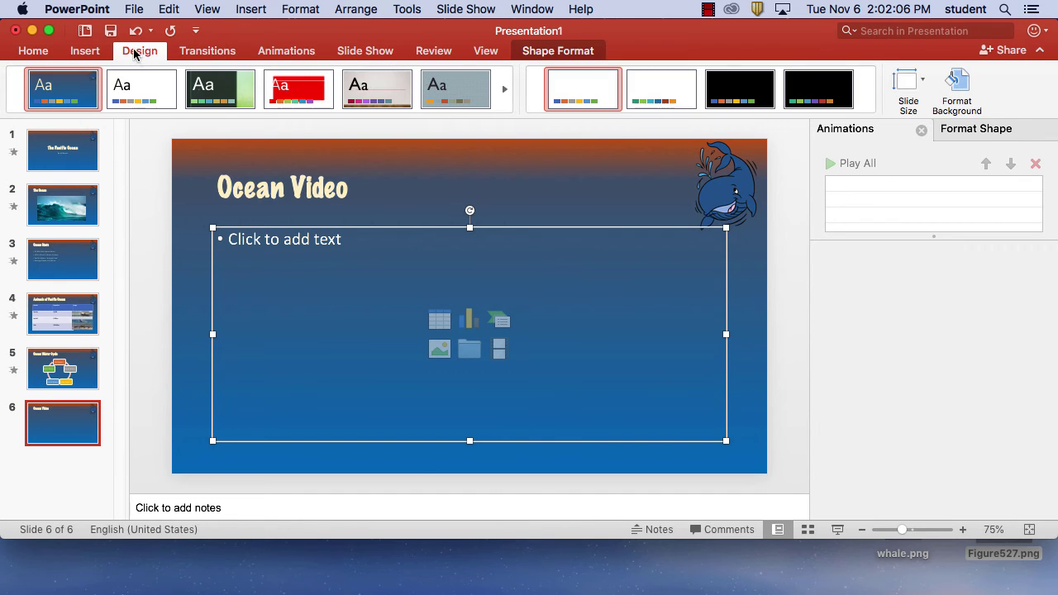
left_click(85, 54)
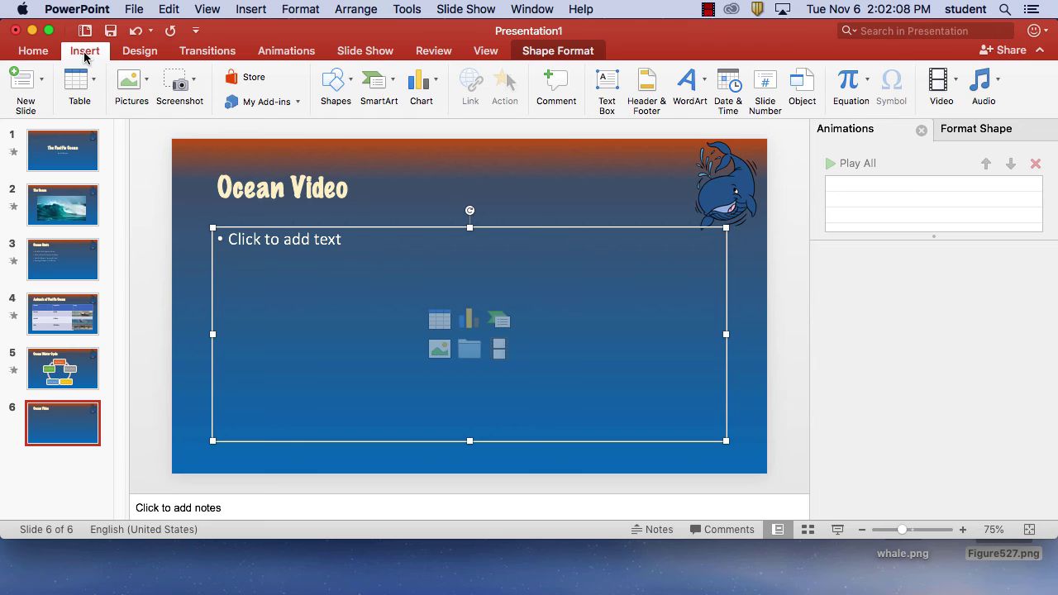
left_click(953, 92)
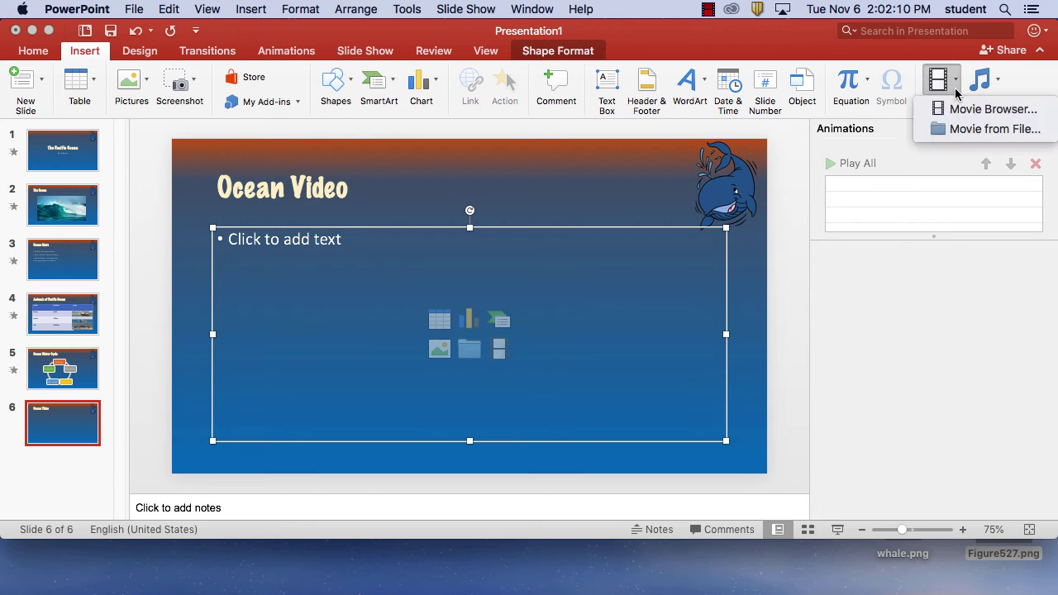
left_click(1033, 86)
left_click(994, 79)
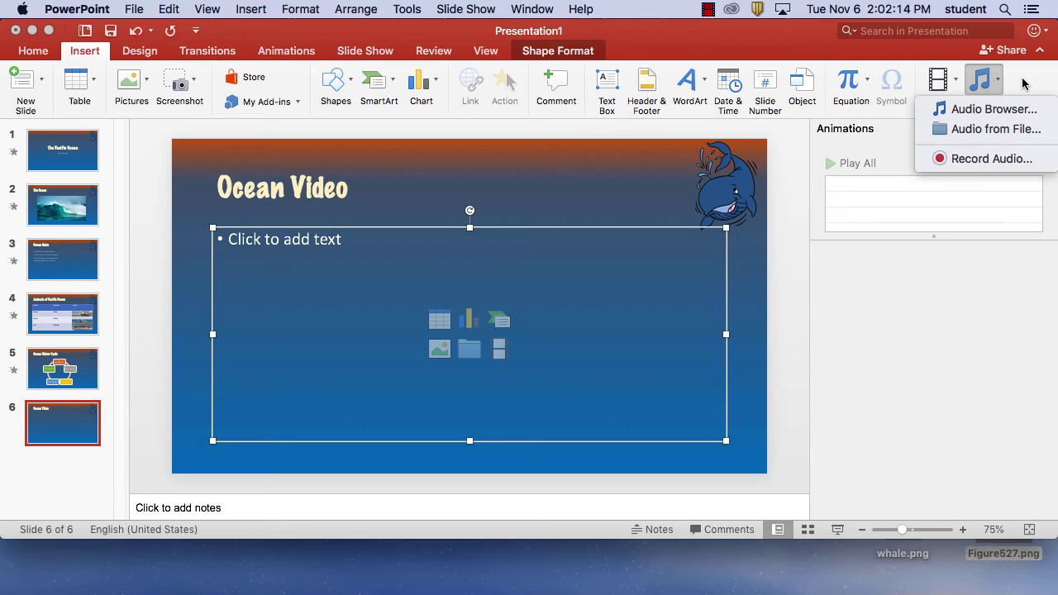
left_click(1022, 84)
left_click(953, 83)
left_click(1030, 87)
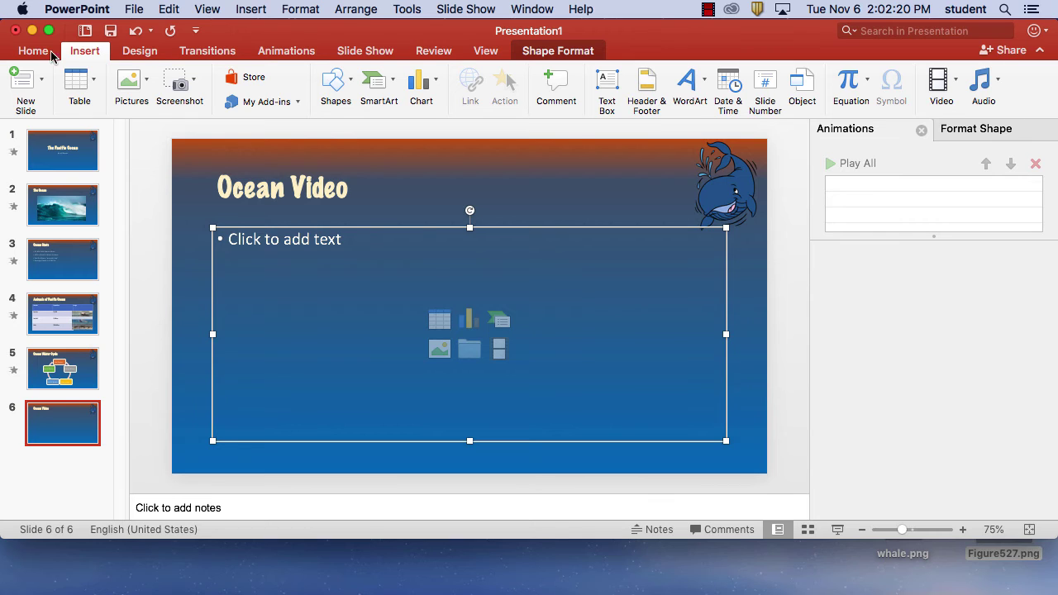
left_click(26, 52)
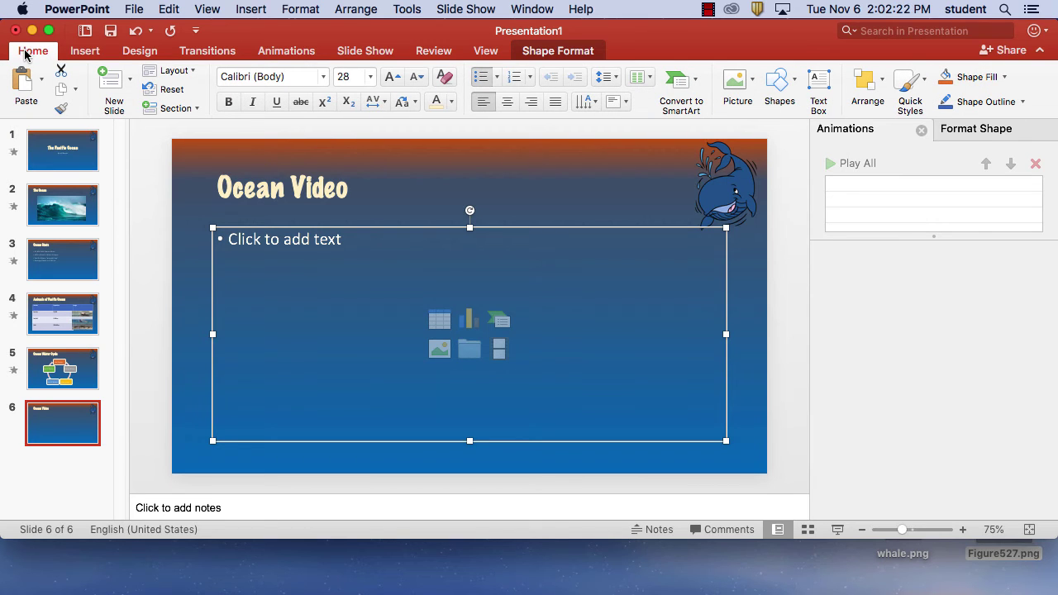
left_click(84, 54)
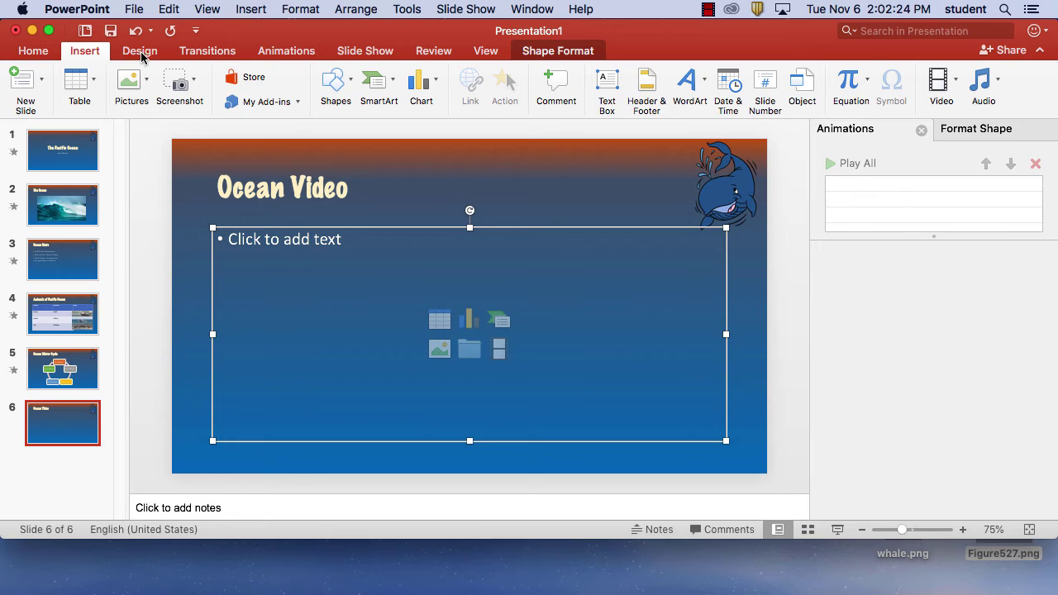
Show the Design themes, then browse the Insert > Object types and cancel without inserting.
left_click(140, 53)
left_click(252, 8)
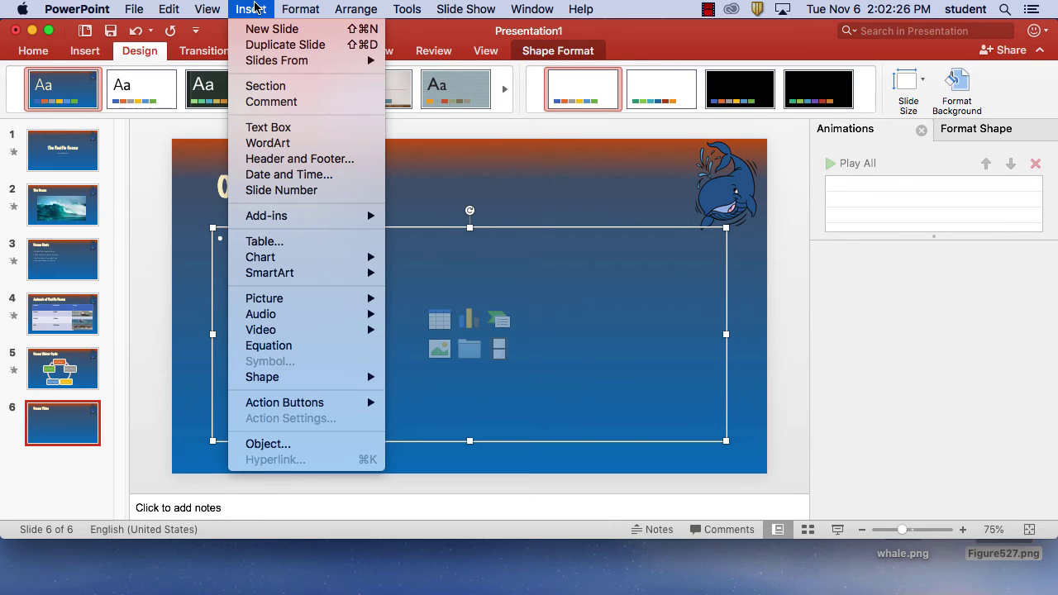
mouse_move(296, 216)
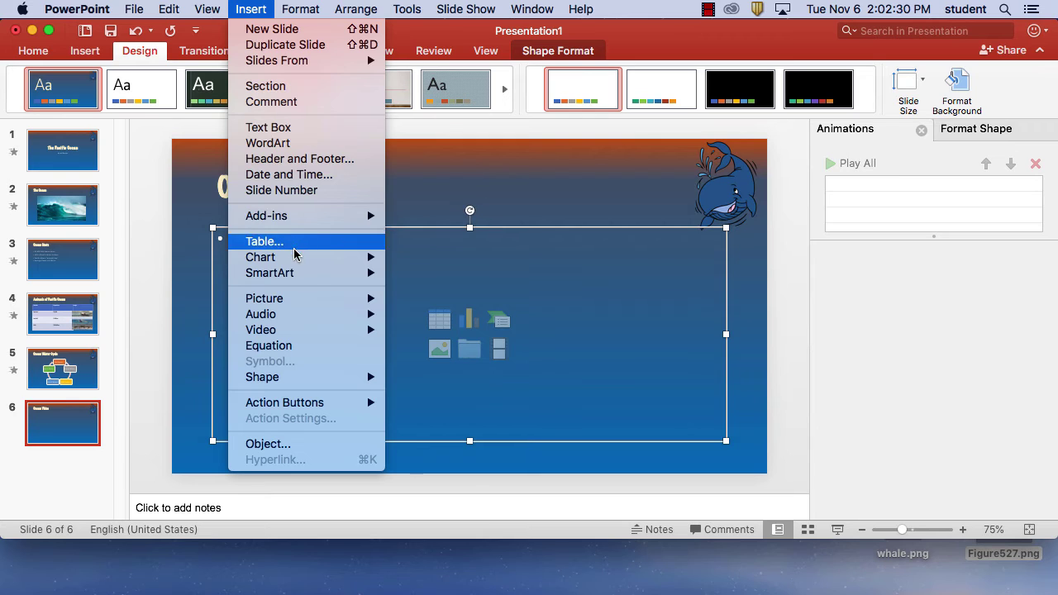
mouse_move(298, 257)
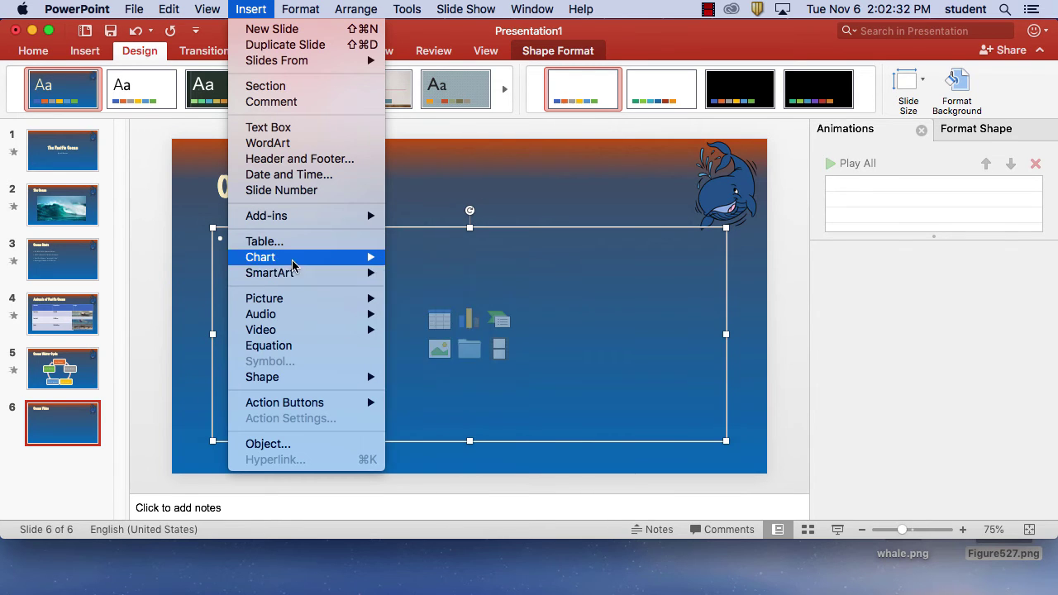
mouse_move(306, 339)
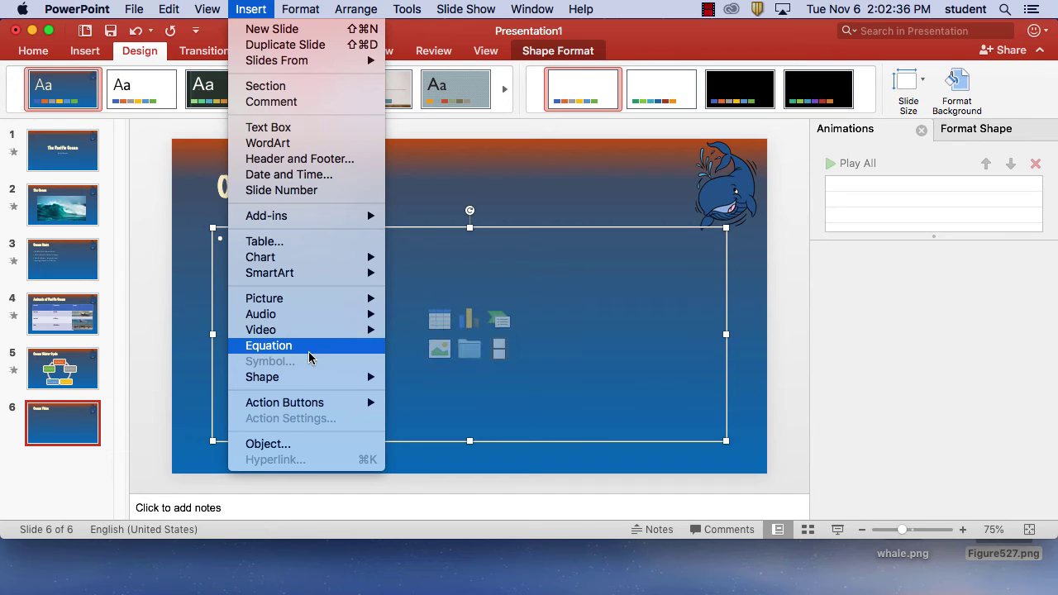
mouse_move(311, 388)
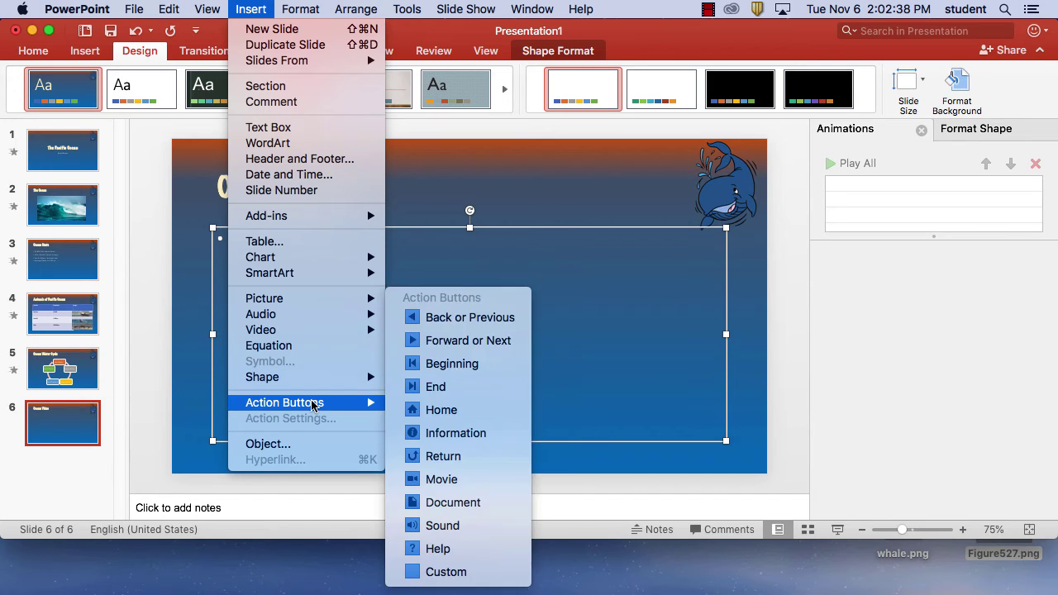
left_click(299, 445)
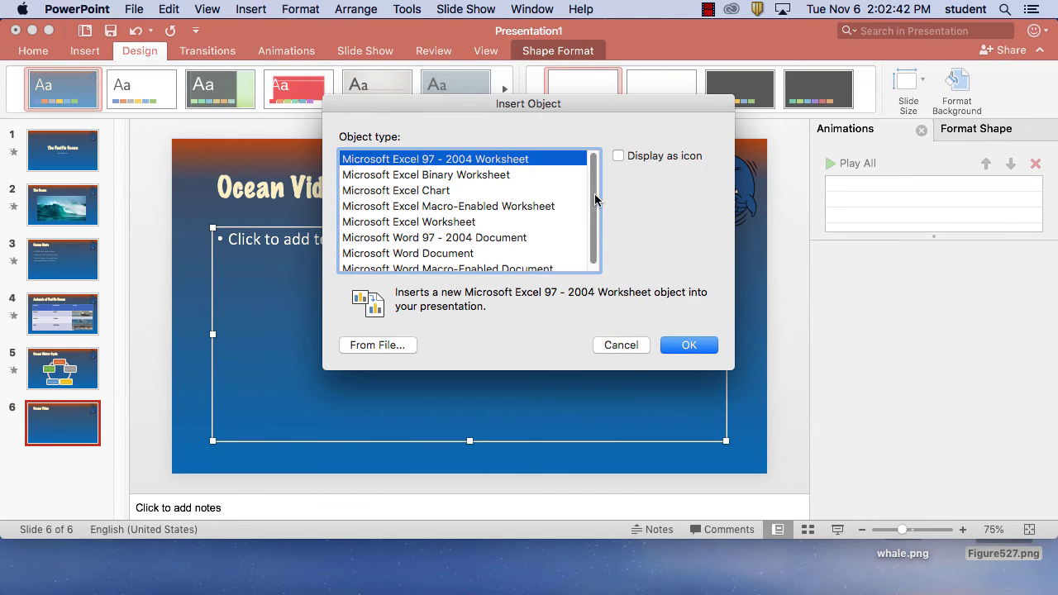
left_click_drag(592, 201, 586, 275)
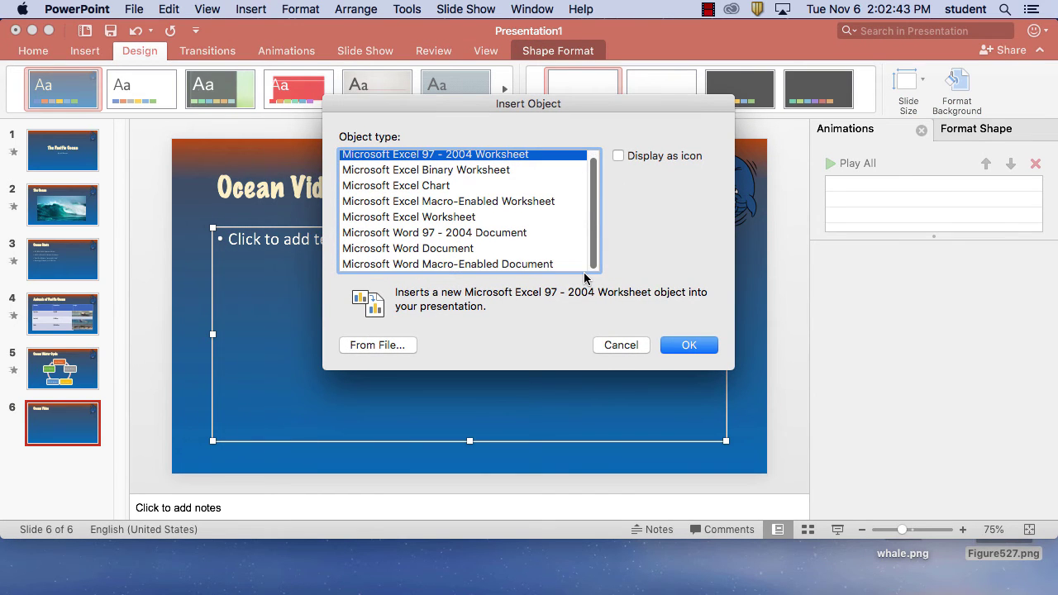
left_click(624, 345)
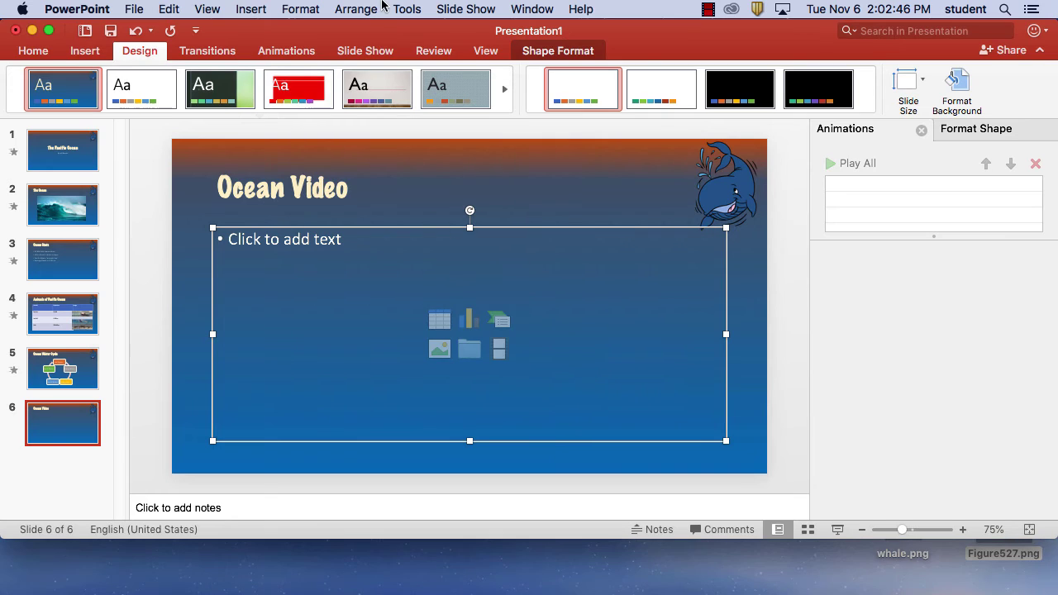
left_click(538, 8)
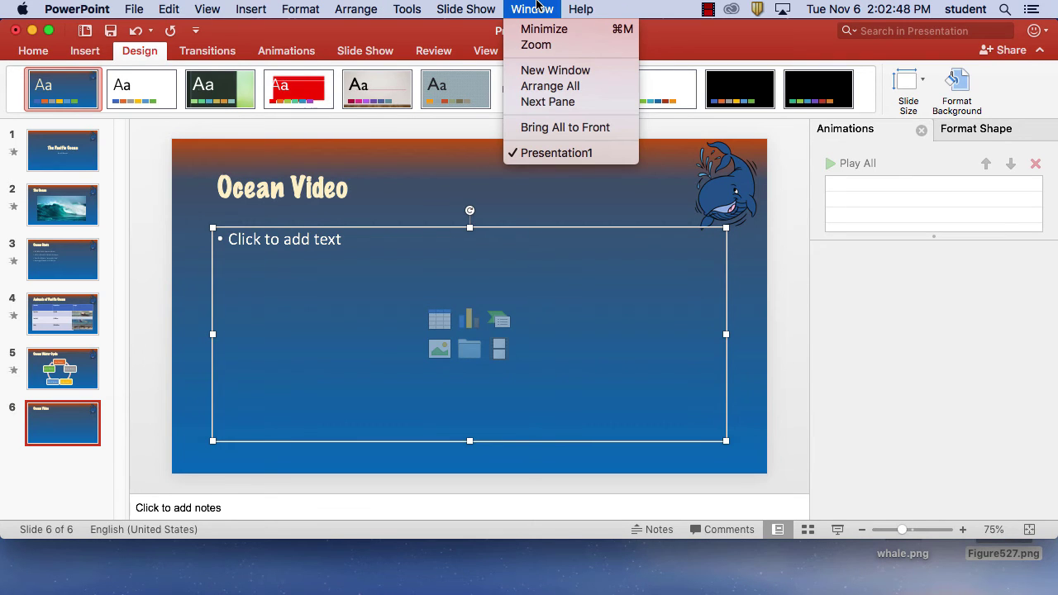
mouse_move(462, 6)
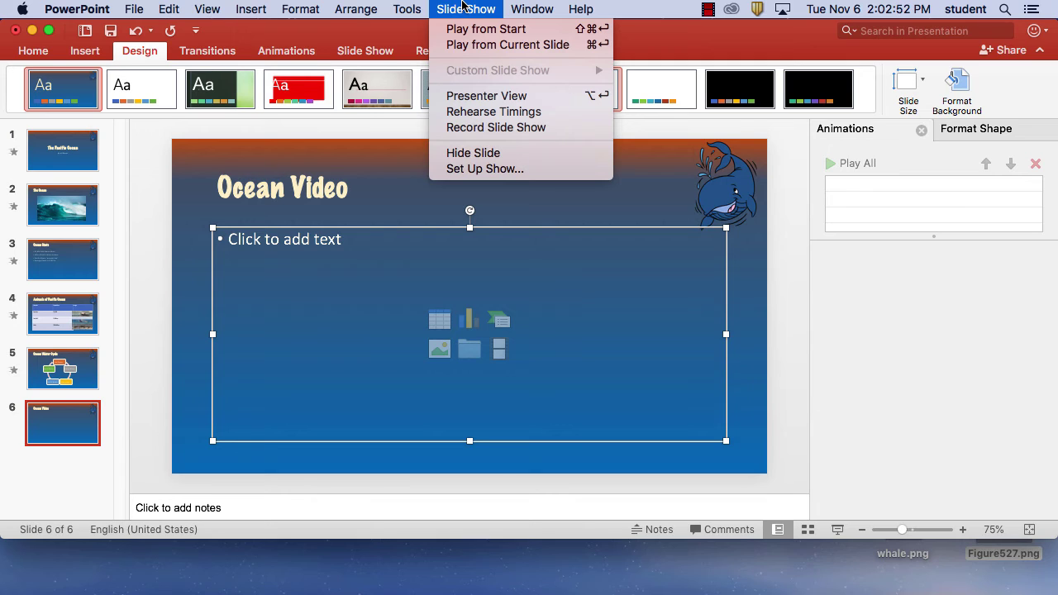
left_click(465, 6)
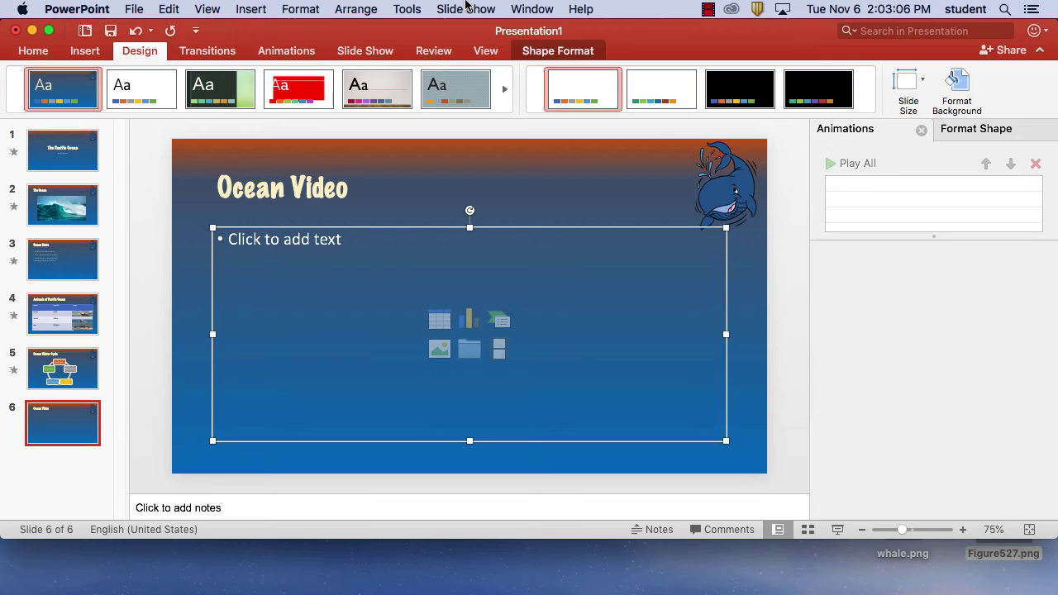
left_click(409, 9)
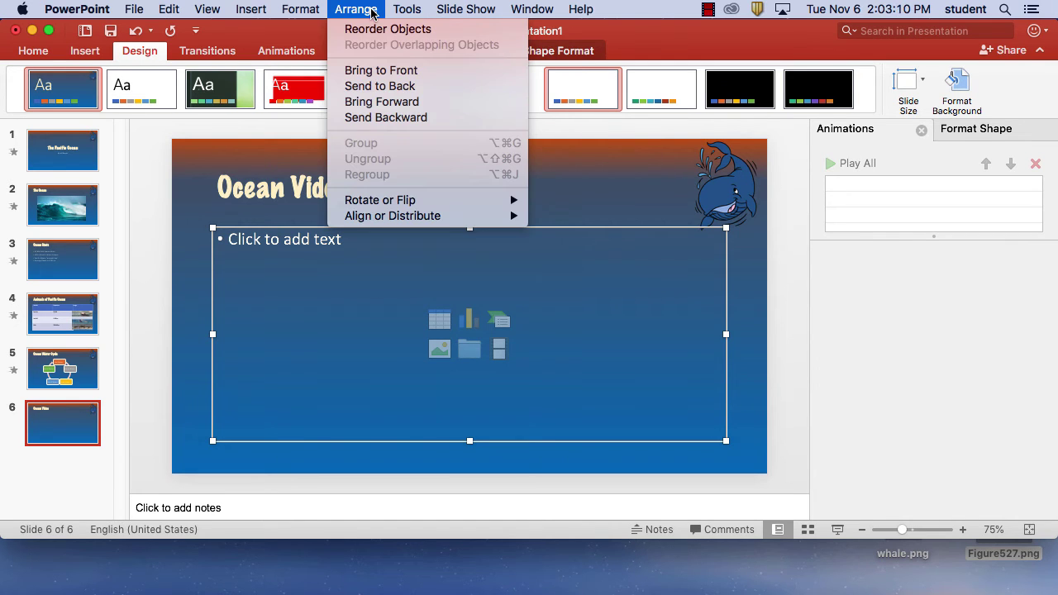
mouse_move(319, 8)
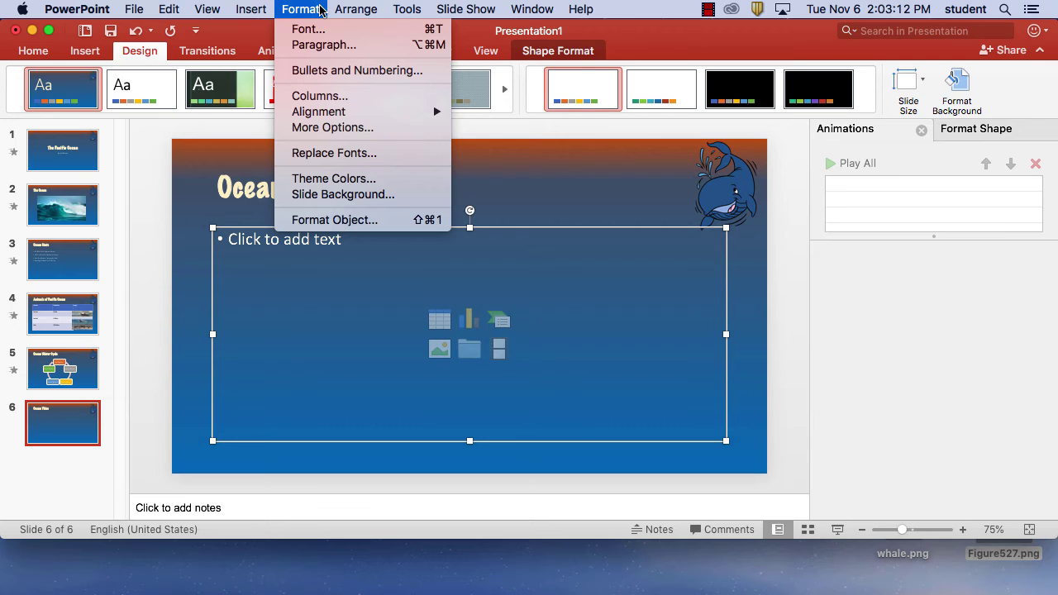
mouse_move(256, 10)
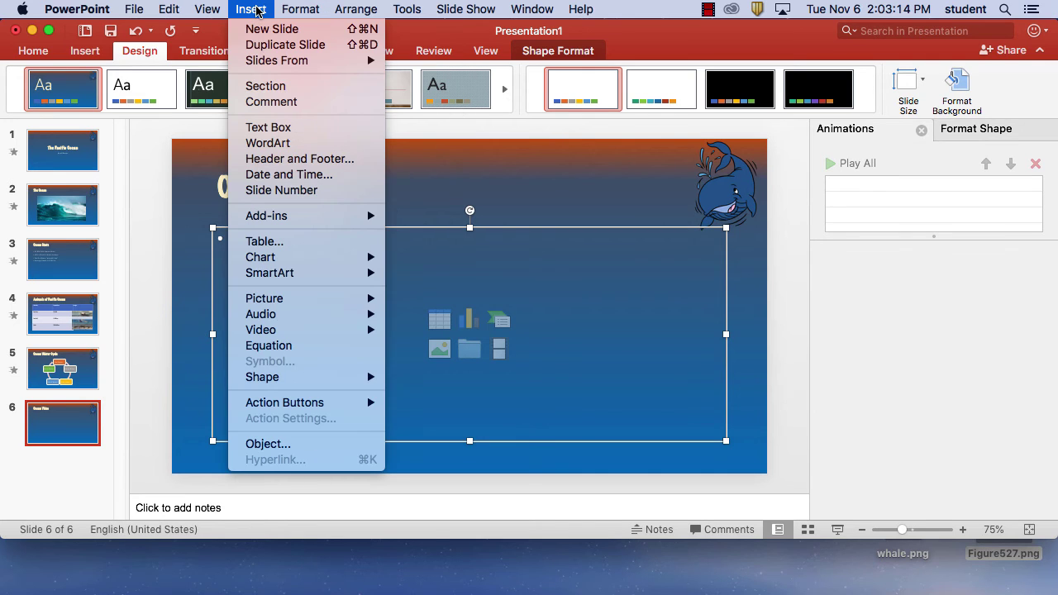
mouse_move(218, 13)
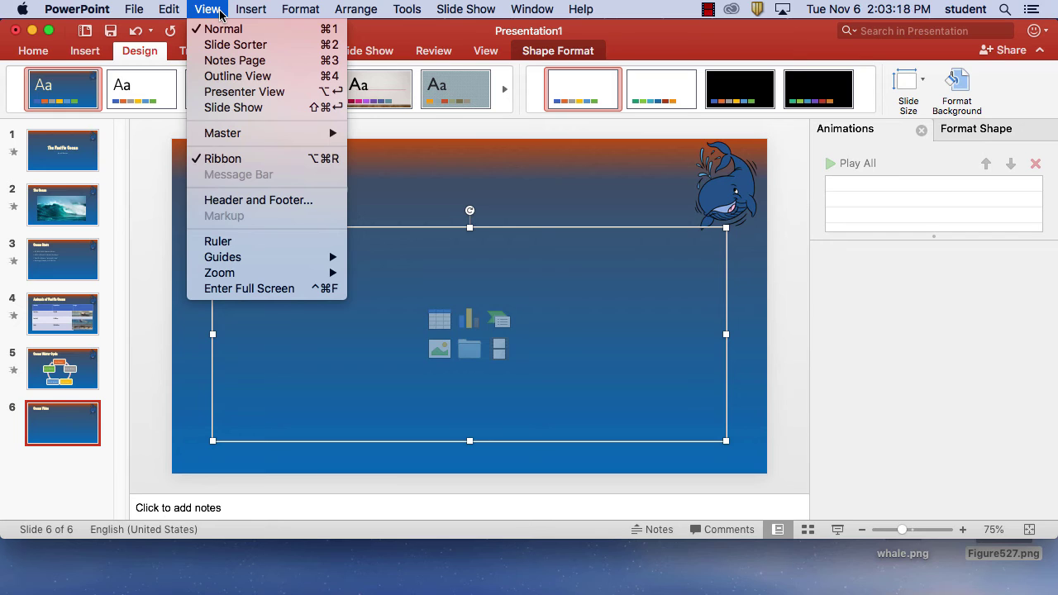
mouse_move(128, 7)
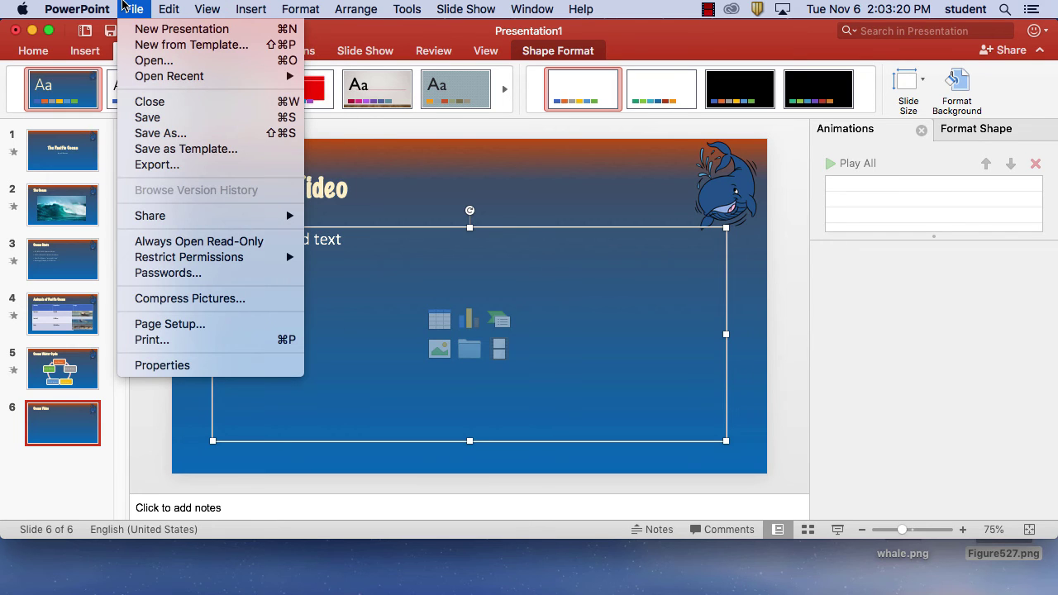
mouse_move(71, 6)
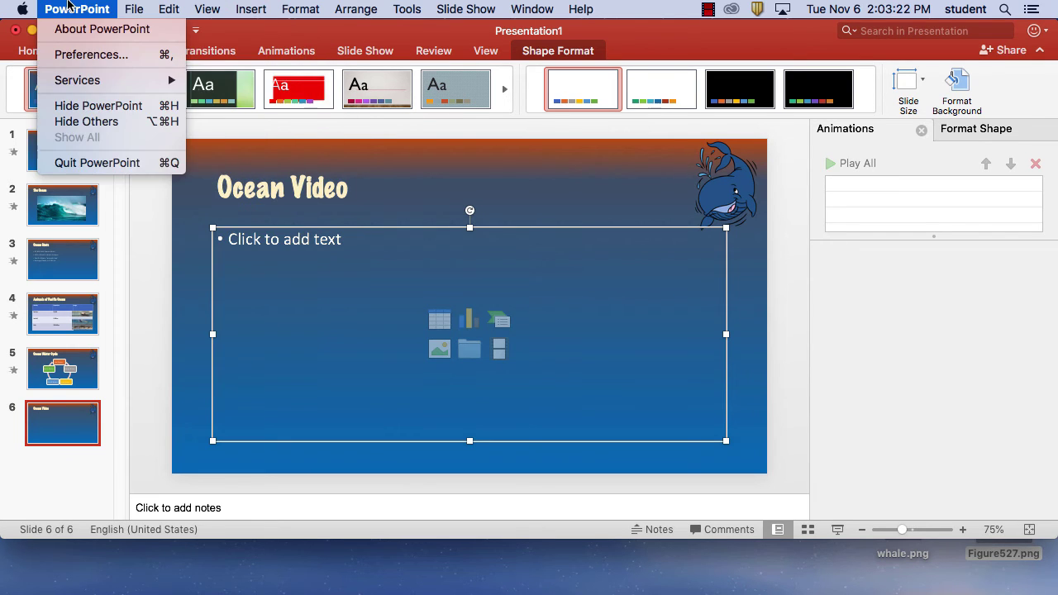
mouse_move(24, 6)
mouse_move(430, 18)
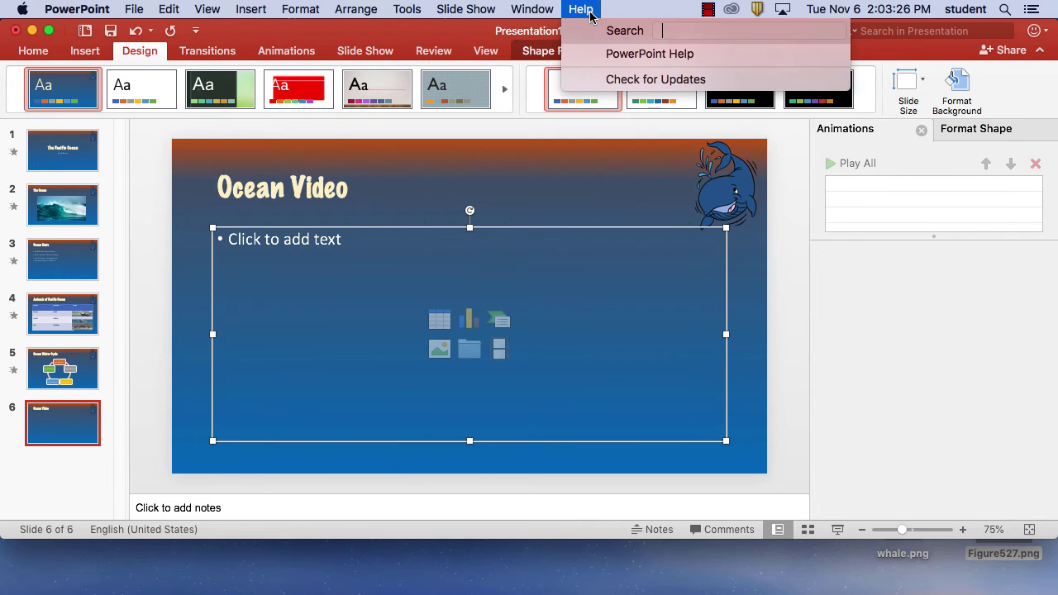
mouse_move(496, 7)
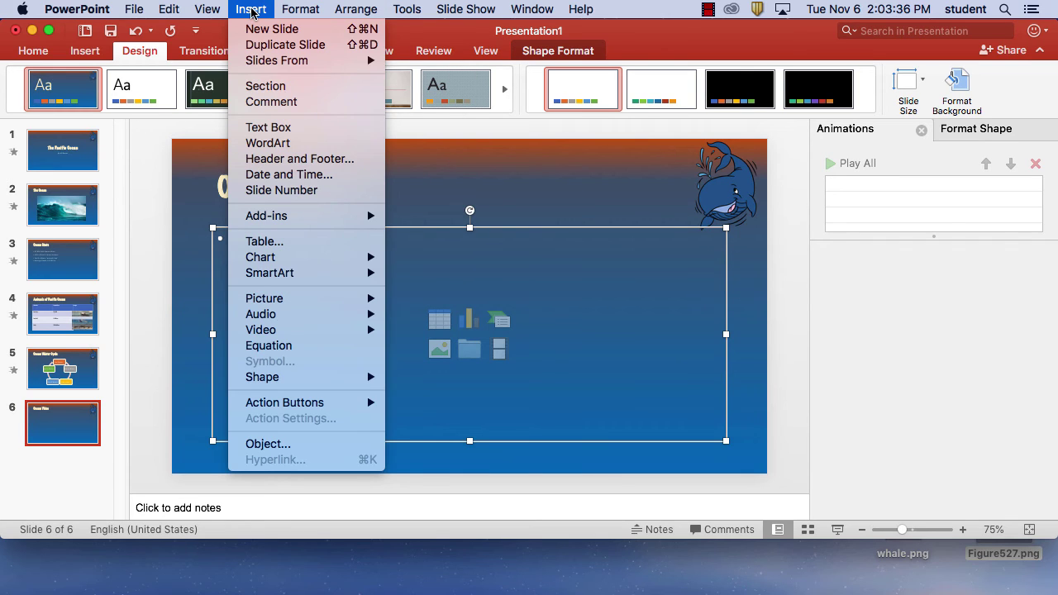
left_click(251, 10)
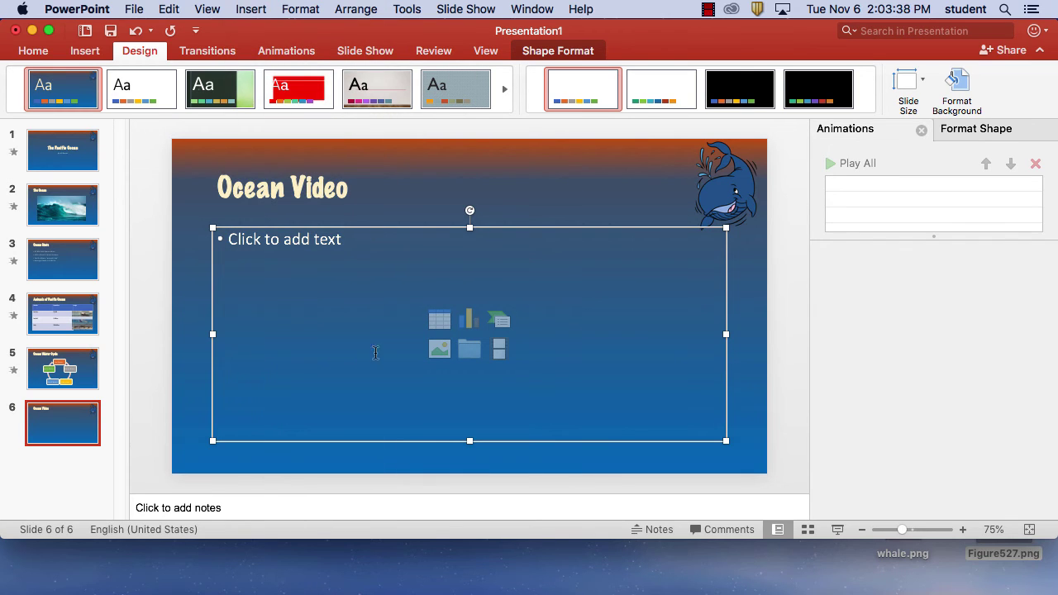
Go to youtube.com in Firefox.
mouse_move(372, 588)
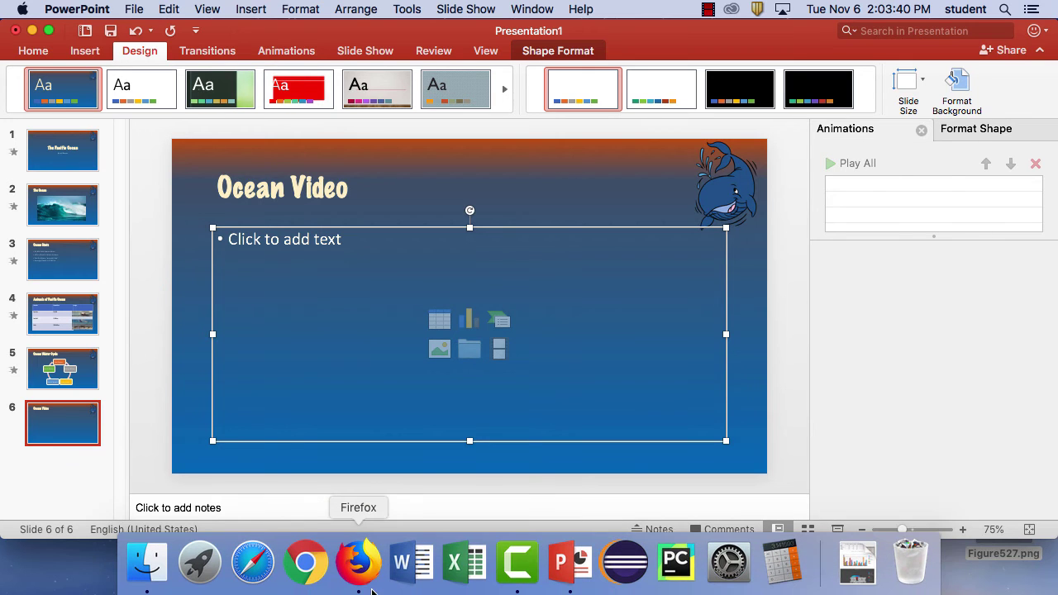
left_click(364, 568)
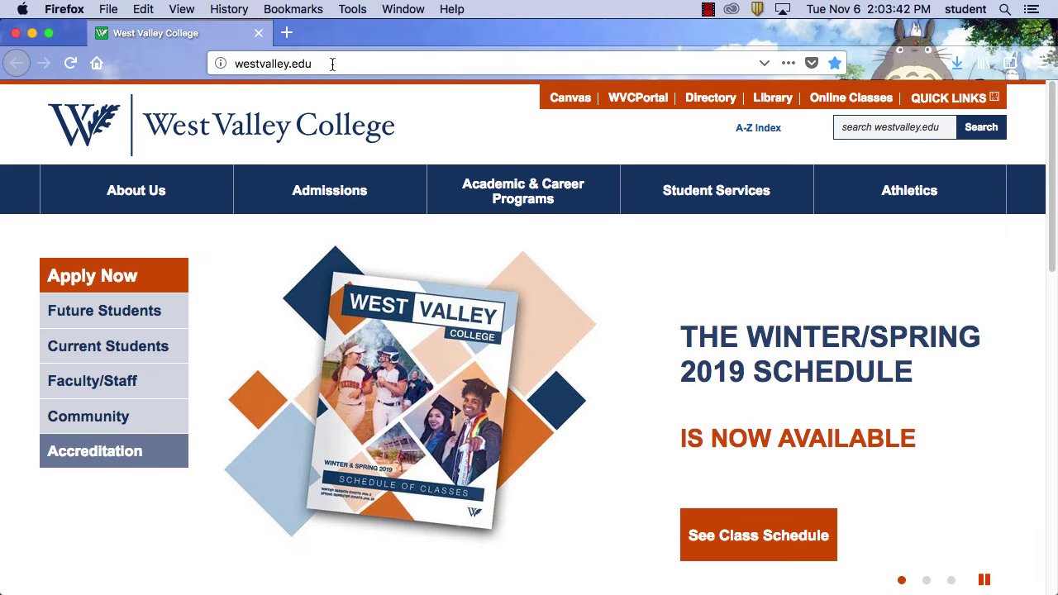
left_click(332, 64)
type("youtube.")
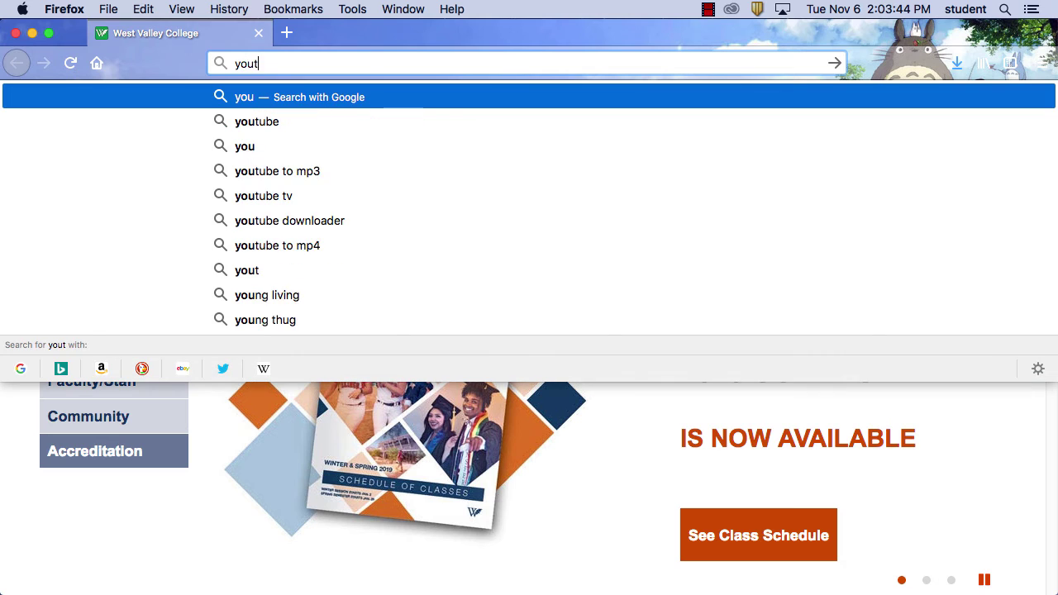
type("com")
key("Return")
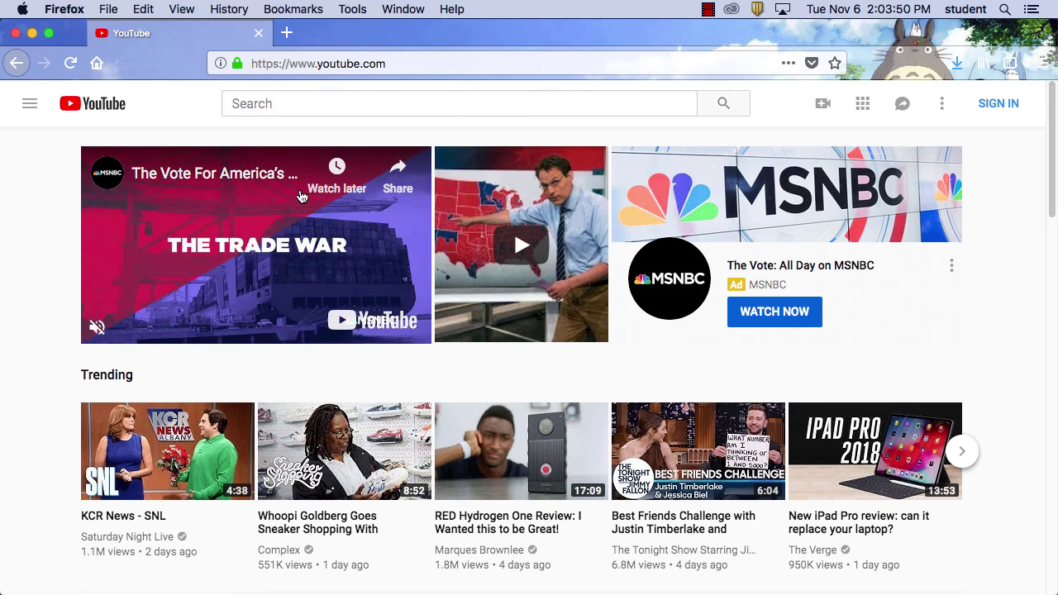
Search YouTube for 'pacific oceaan', correct it to 'pacific ocean', and scroll the results.
left_click(308, 111)
type("p")
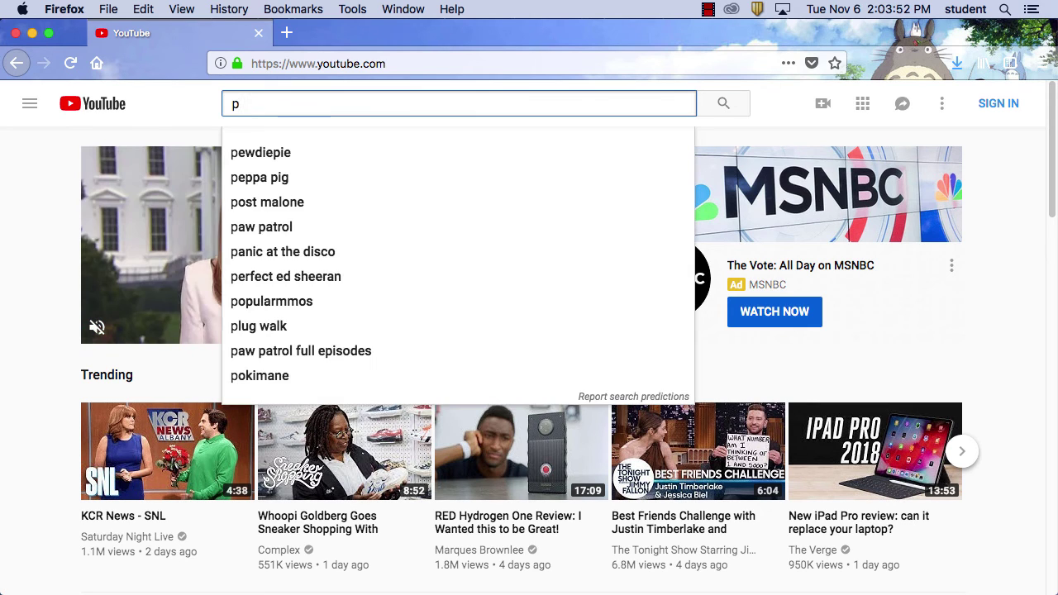
type("acific ")
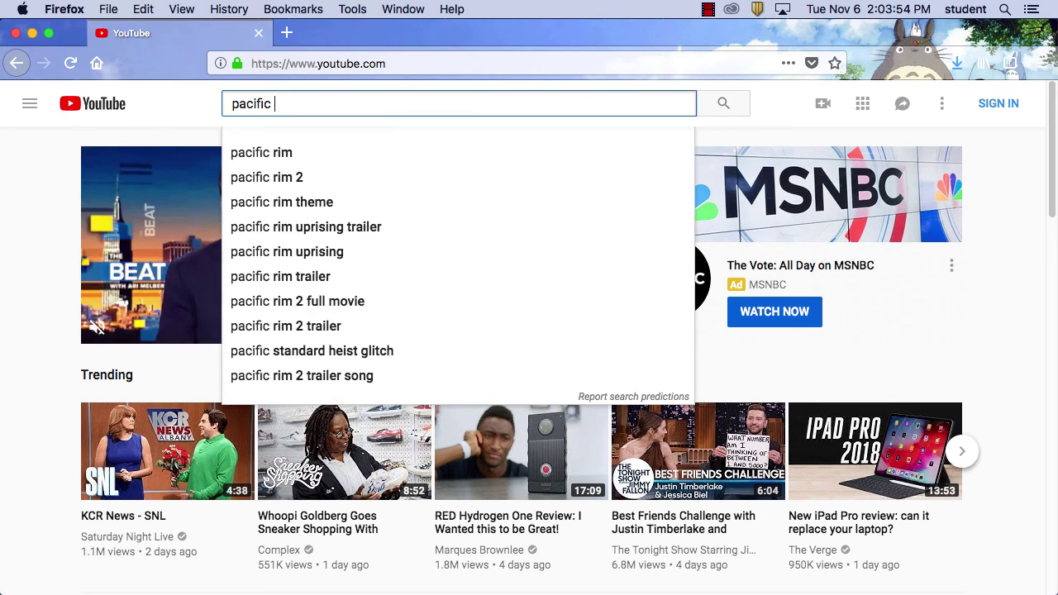
type("oceaan")
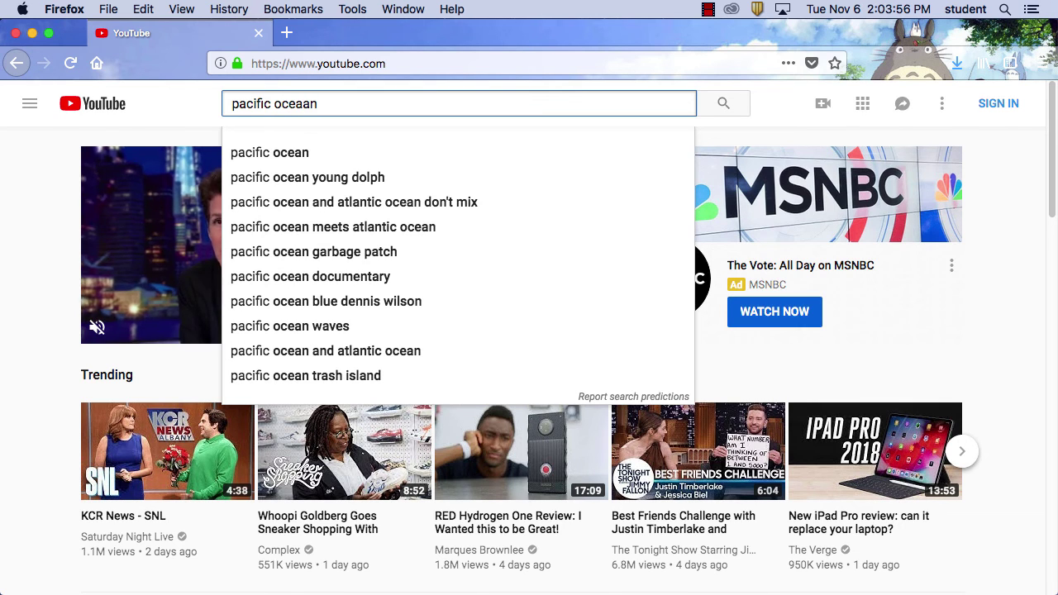
key("Return")
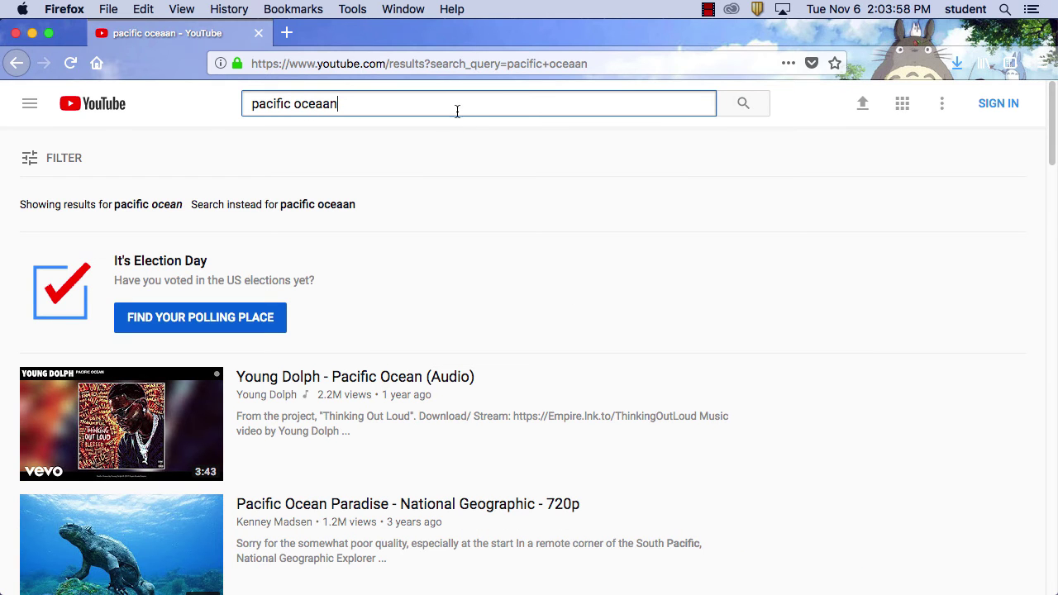
left_click(326, 104)
key("BackSpace")
key("Return")
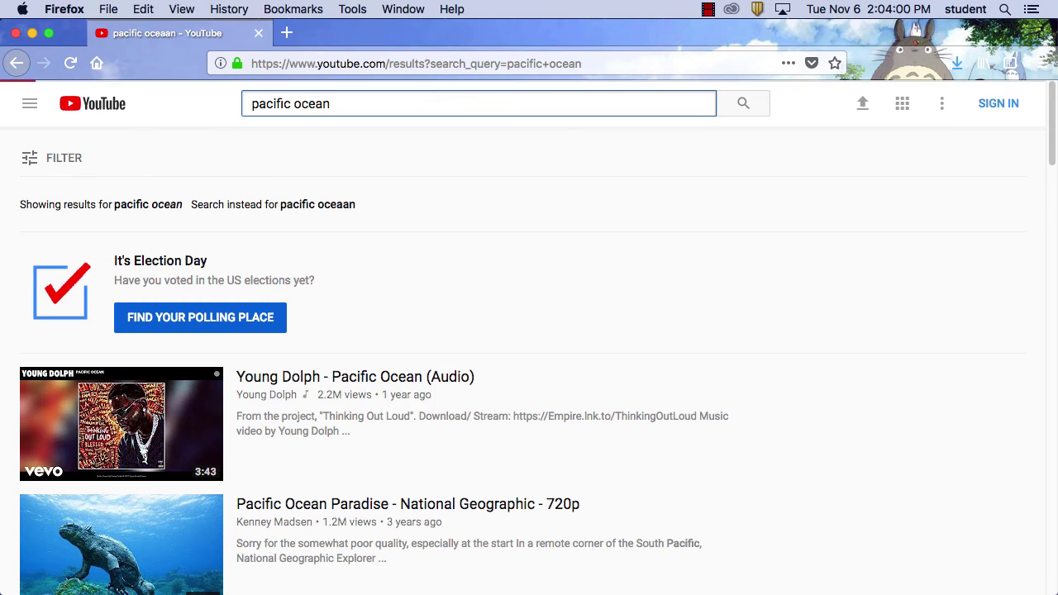
scroll(527, 408, "down", 5)
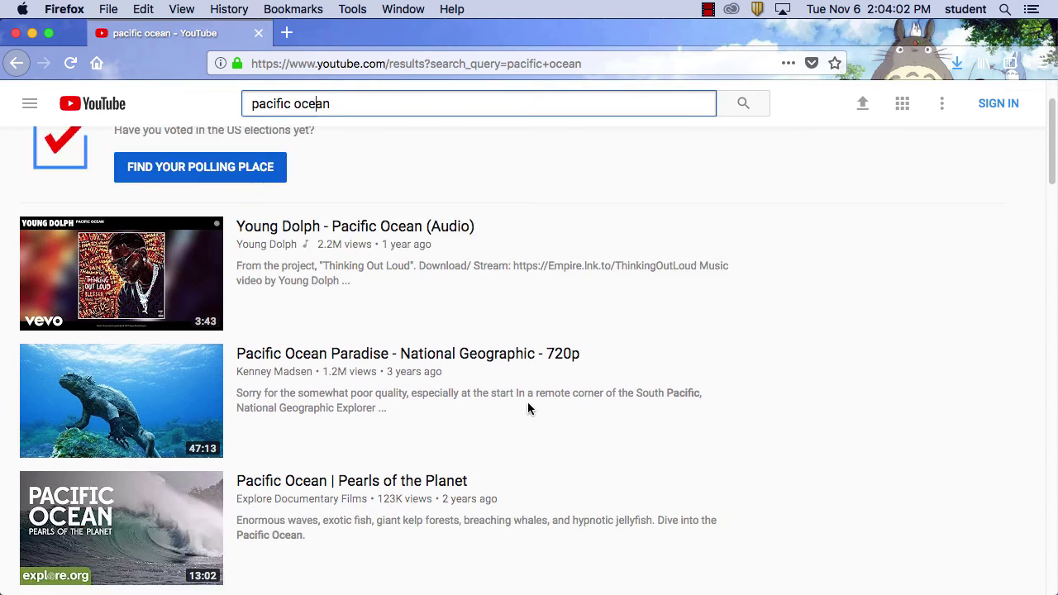
scroll(543, 358, "down", 4)
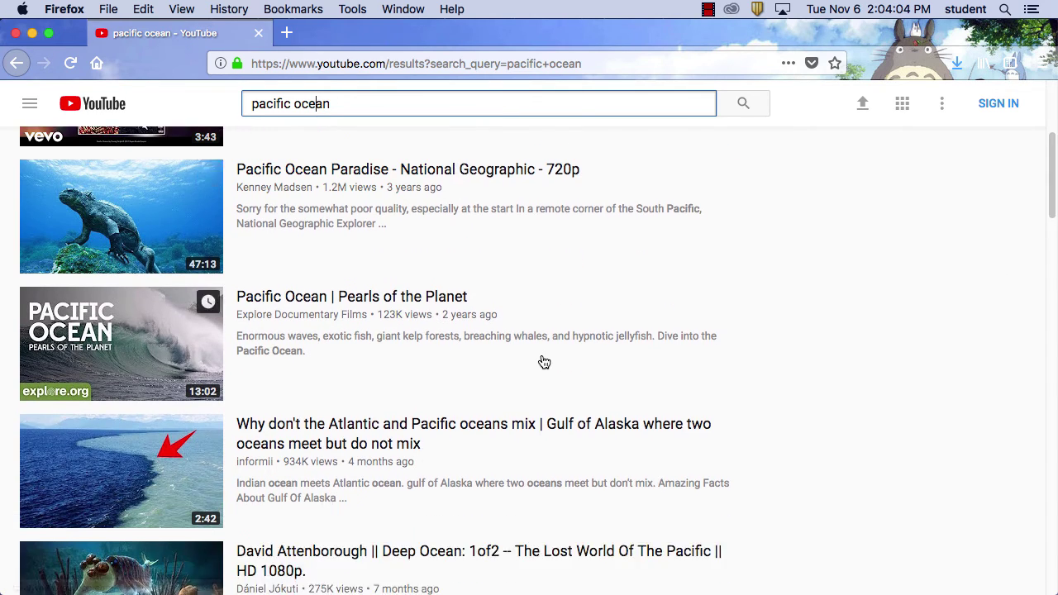
scroll(542, 358, "down", 6)
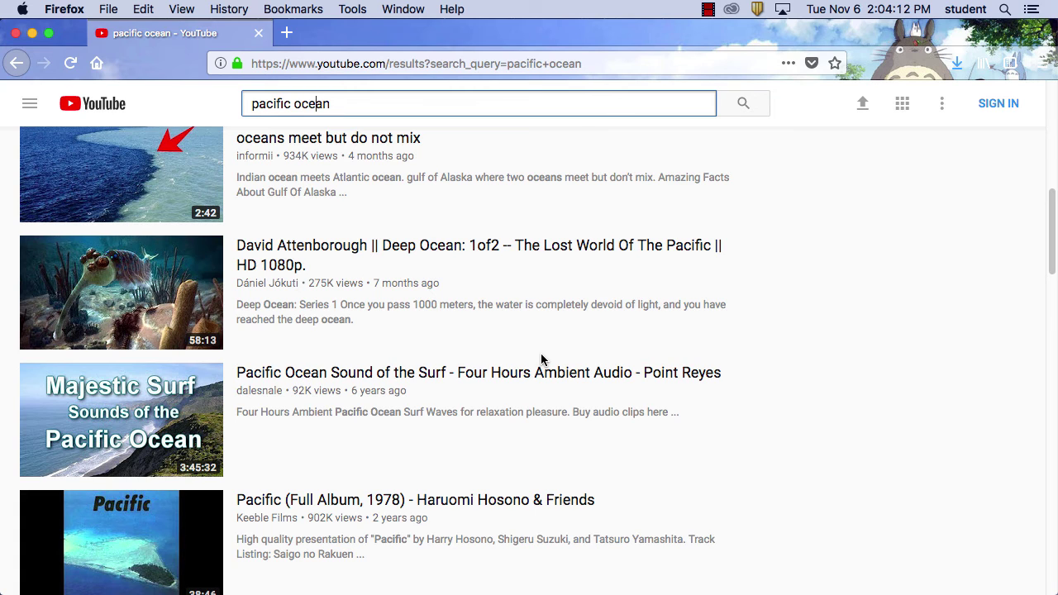
scroll(518, 351, "down", 7)
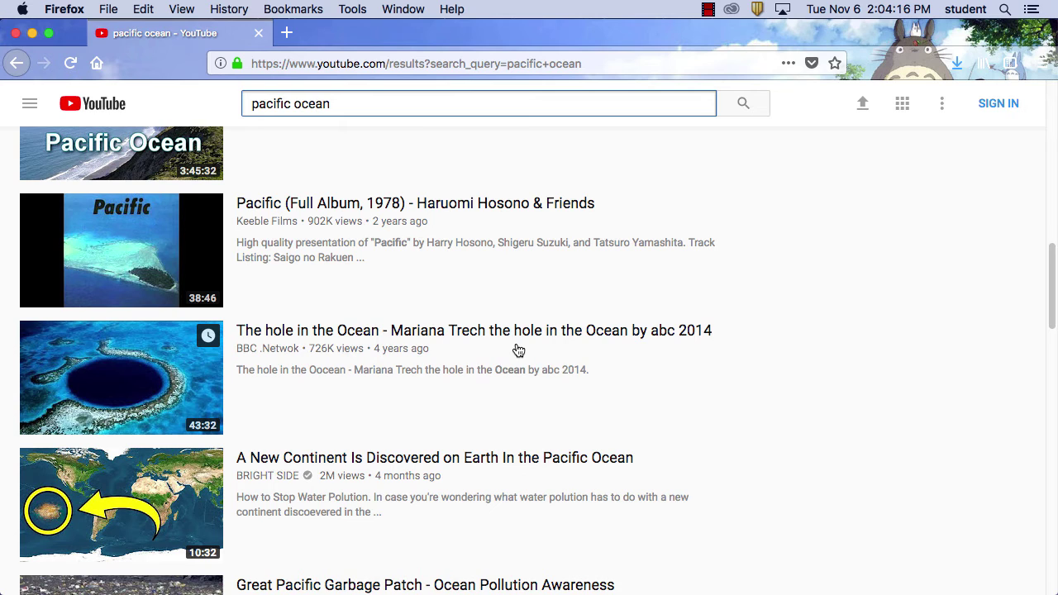
scroll(518, 350, "down", 2)
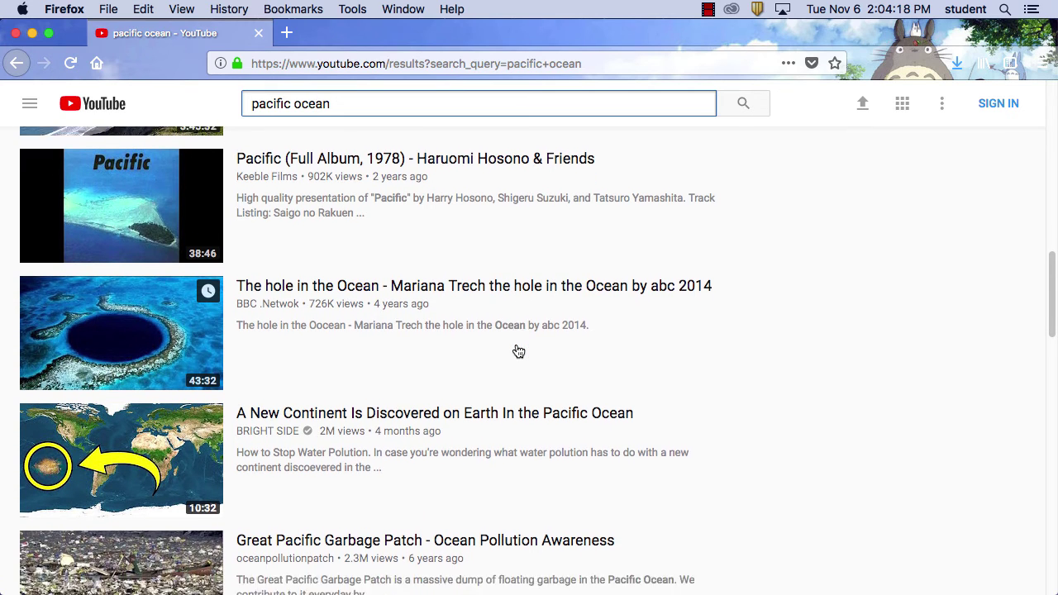
scroll(519, 350, "down", 3)
scroll(518, 350, "down", 2)
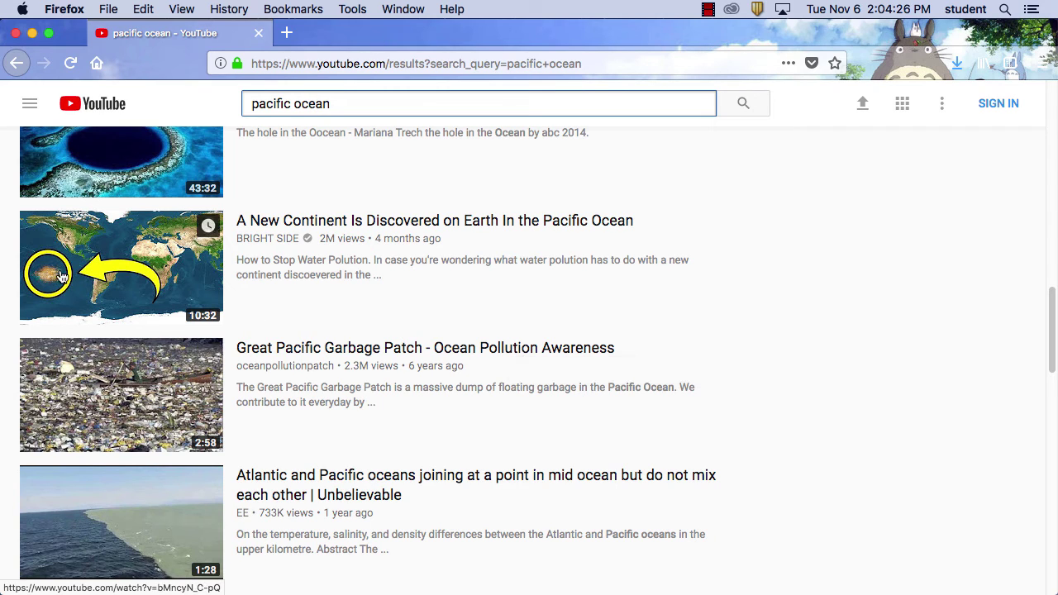
scroll(475, 362, "down", 1)
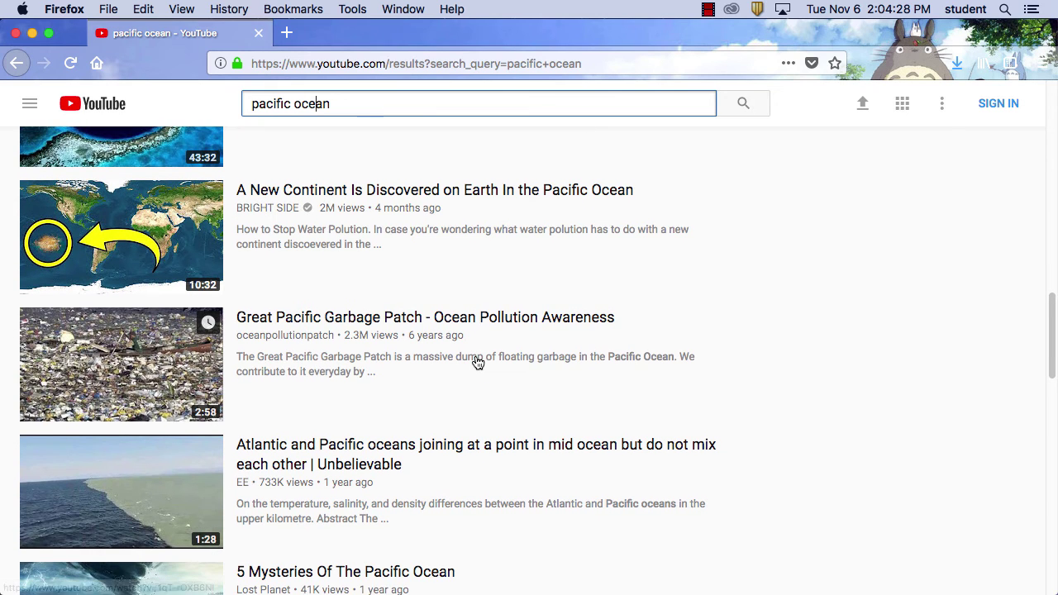
Play the Great Pacific Garbage Patch video, copy its short link via SHARE > COPY, and pause at 0:12.
left_click(437, 306)
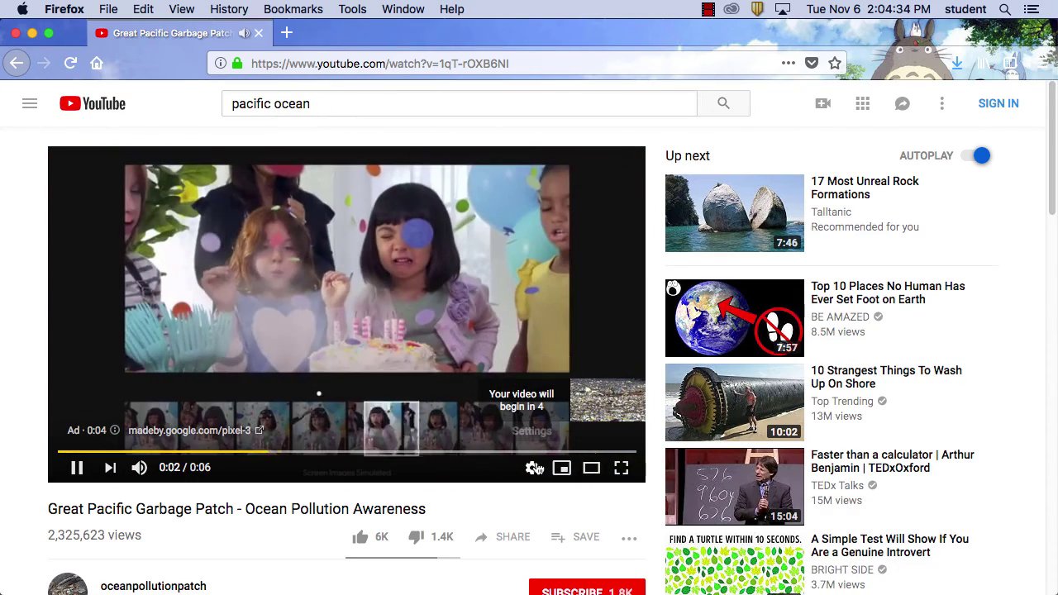
scroll(368, 483, "down", 2)
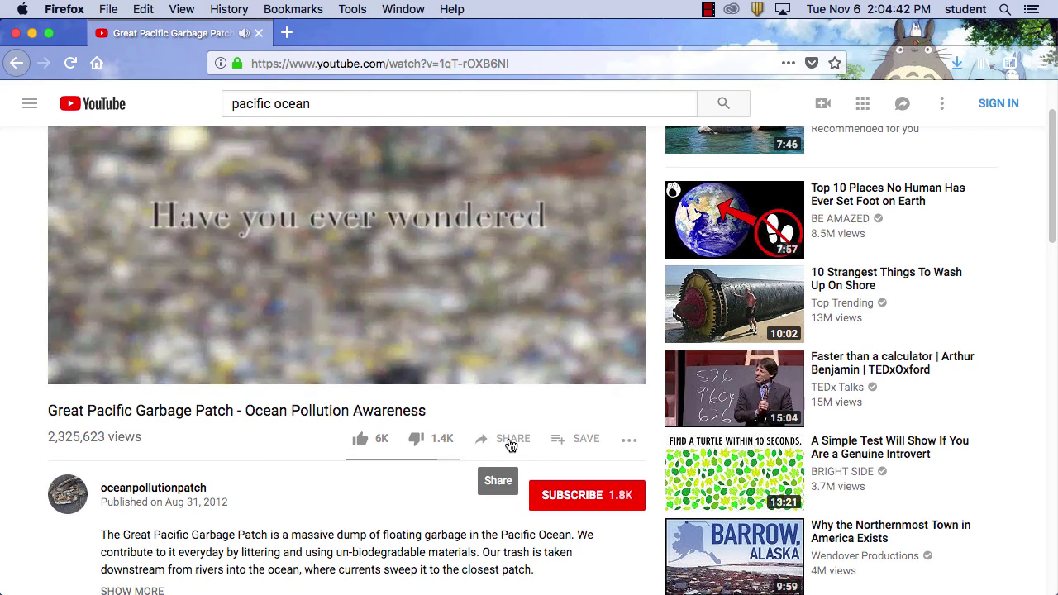
left_click(511, 438)
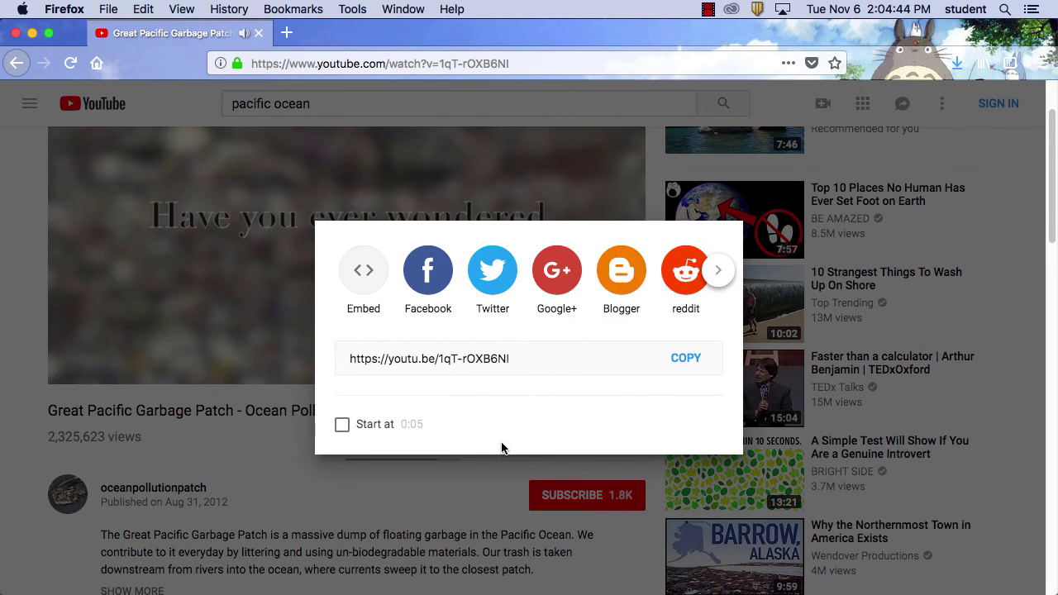
left_click(687, 359)
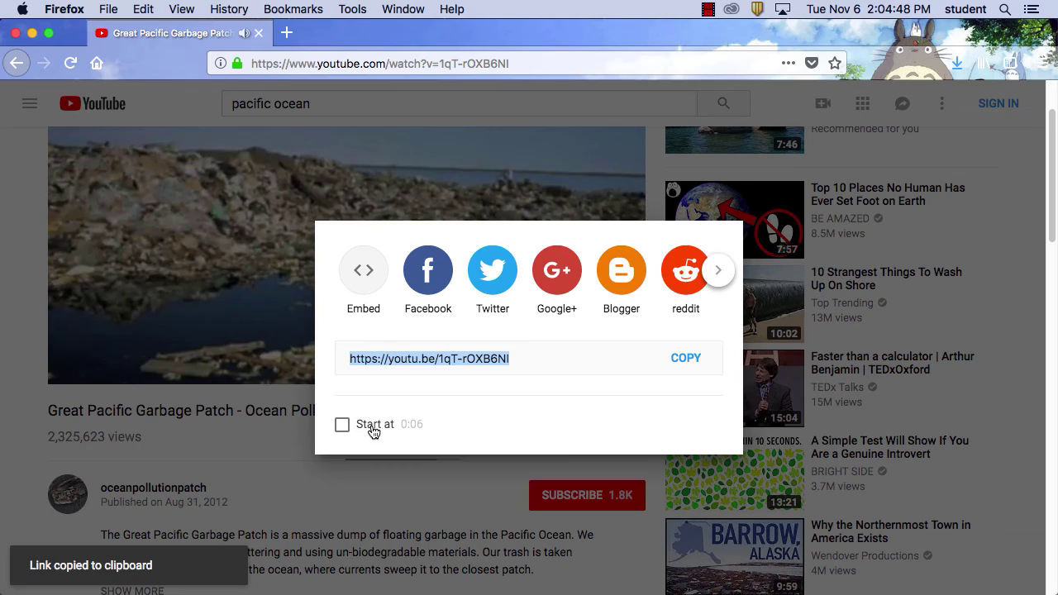
key("Escape")
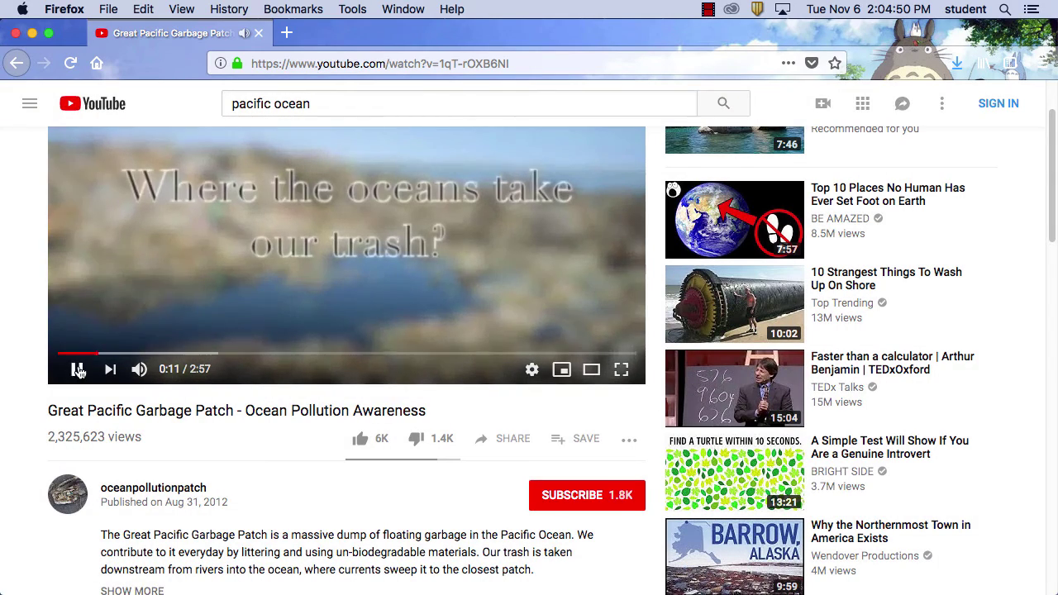
key("space")
In PowerPoint, open the picture file browser on slide 6 and dismiss it without inserting.
mouse_move(429, 589)
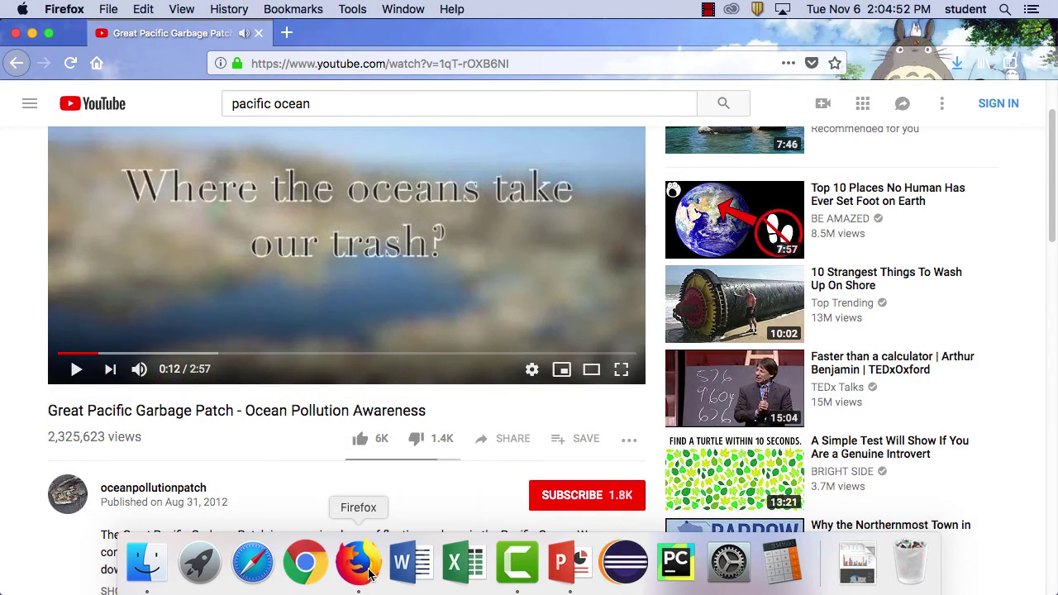
left_click(568, 561)
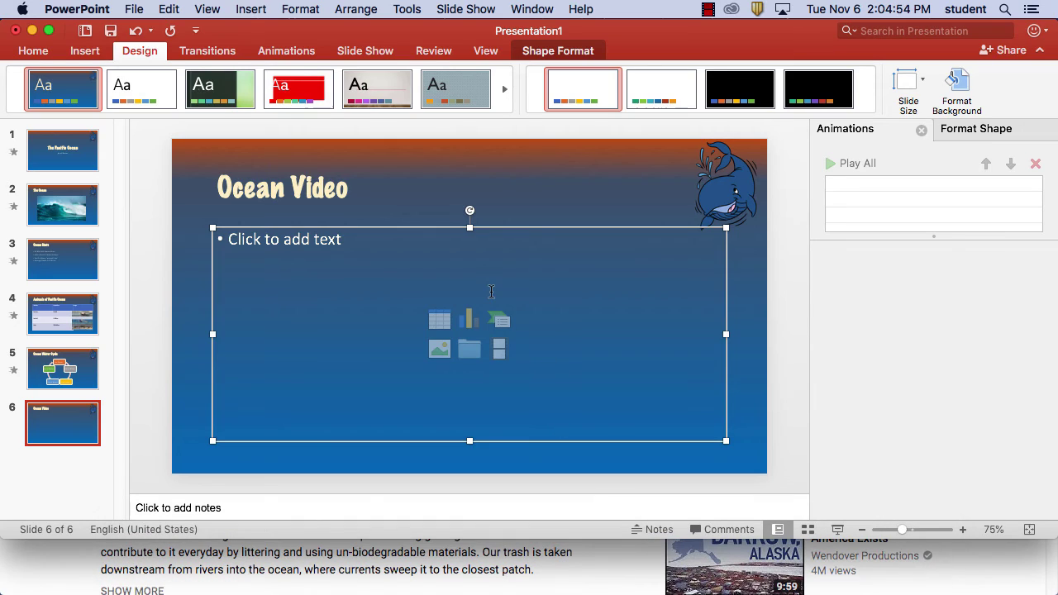
left_click(470, 355)
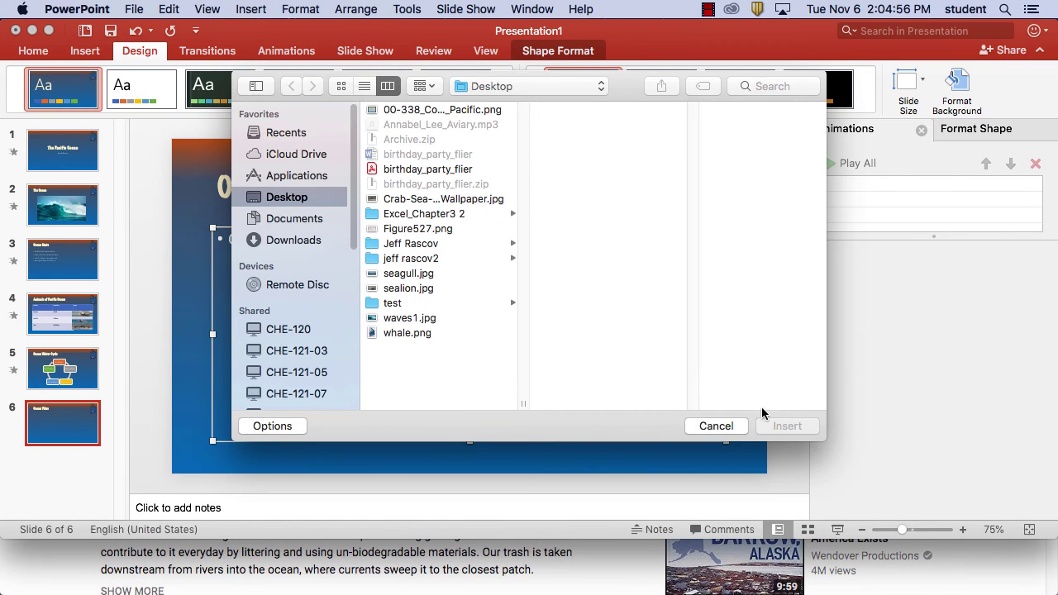
left_click(715, 426)
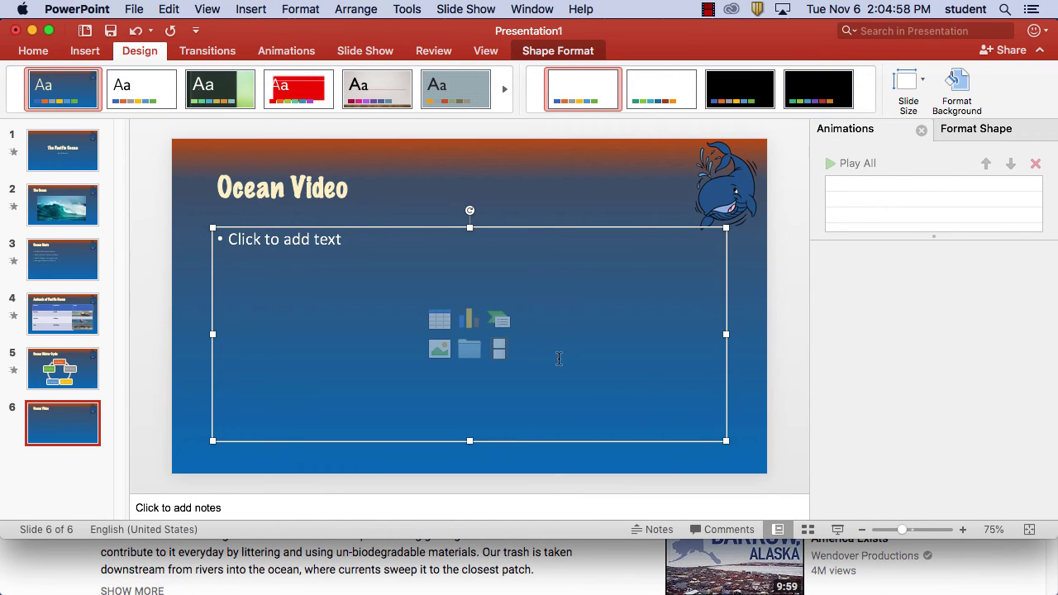
Paste the YouTube link on slide 6, then delete the URL and the empty placeholder.
type("https://youtu.be/1qT-rOX8KNI")
key("space")
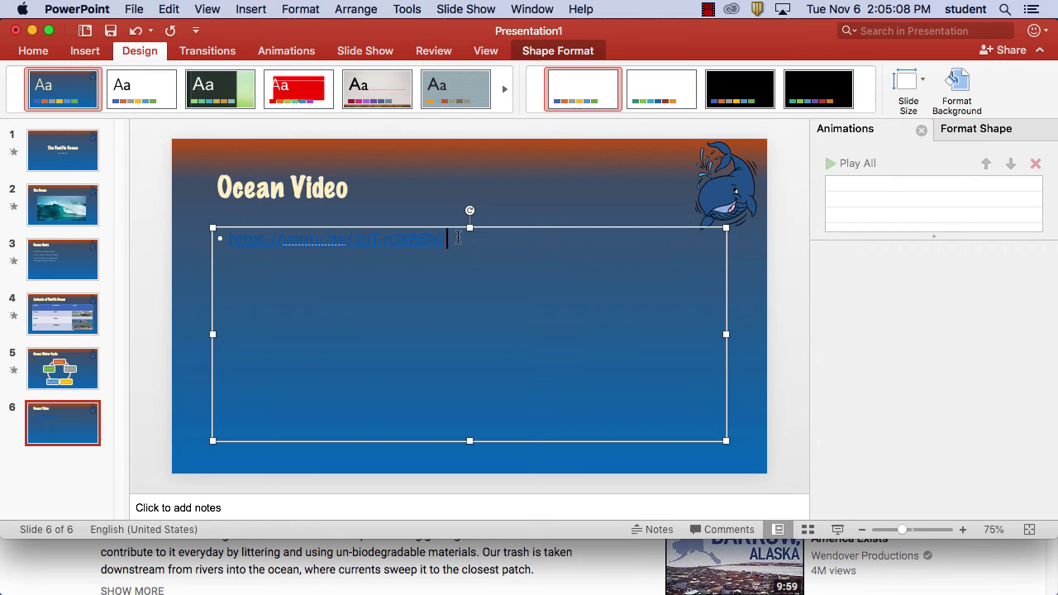
left_click_drag(458, 237, 237, 231)
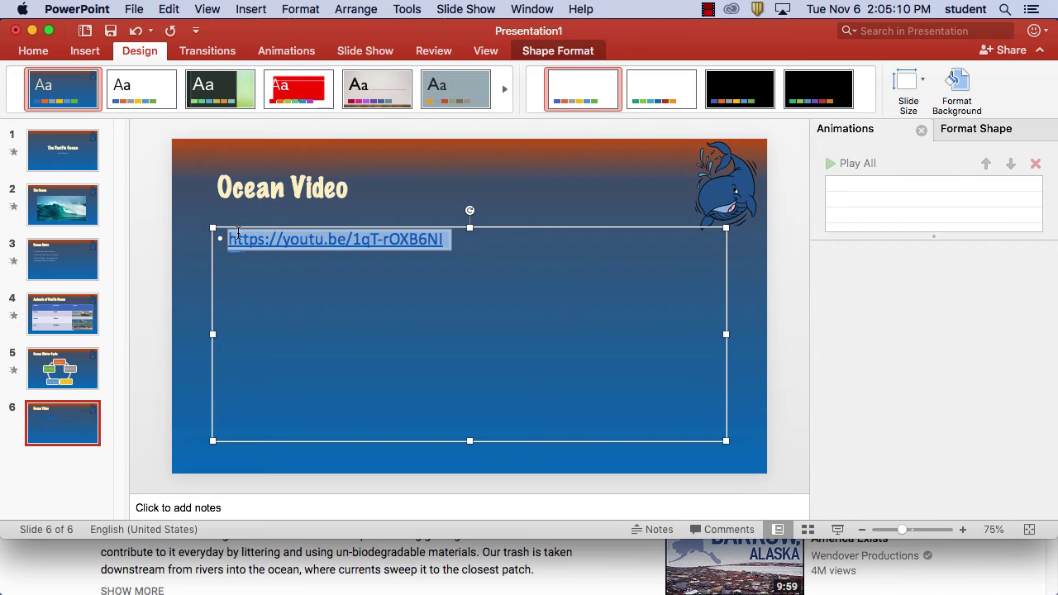
key("BackSpace")
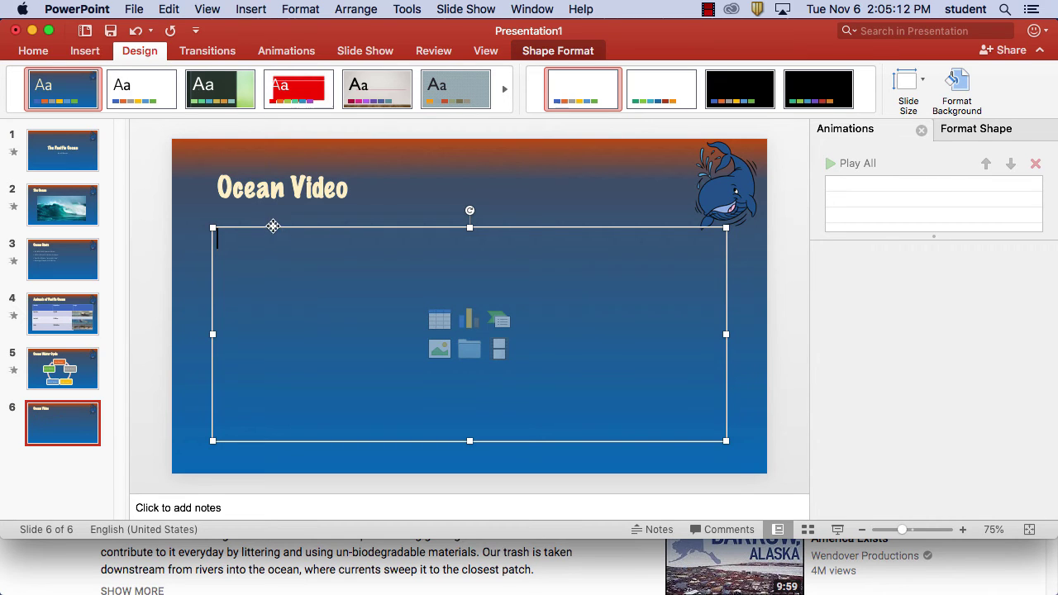
left_click(273, 228)
key("Delete")
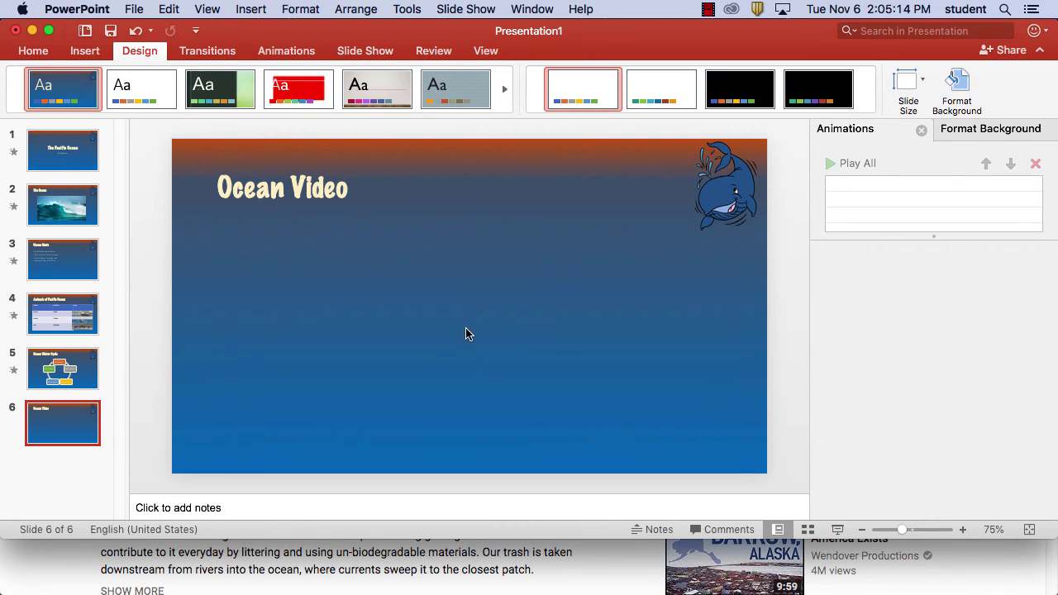
Browse the Insert options without adding anything, then reopen the video's SHARE options in Firefox.
left_click(264, 9)
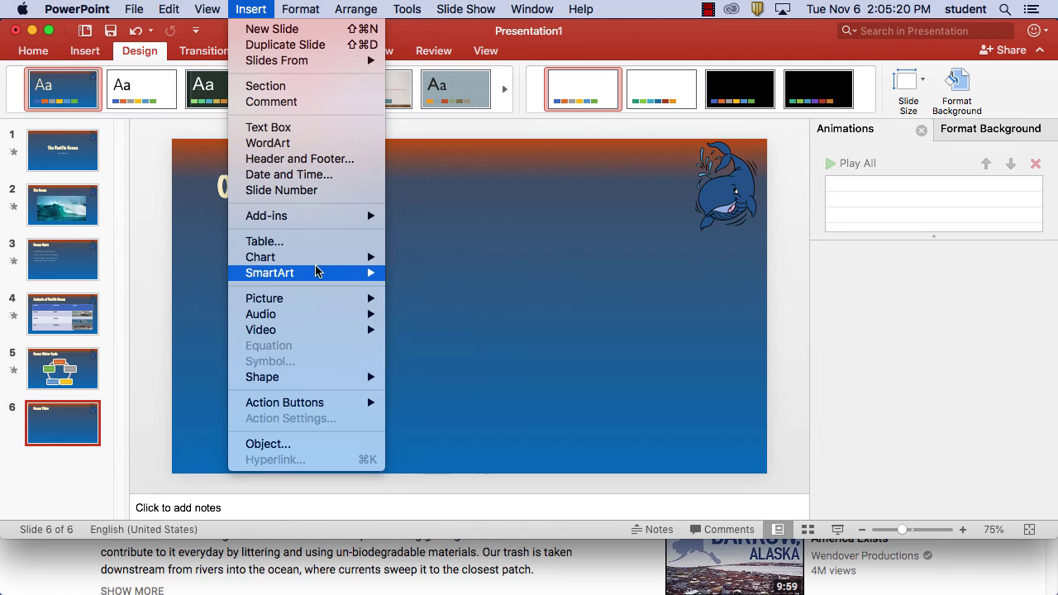
mouse_move(316, 262)
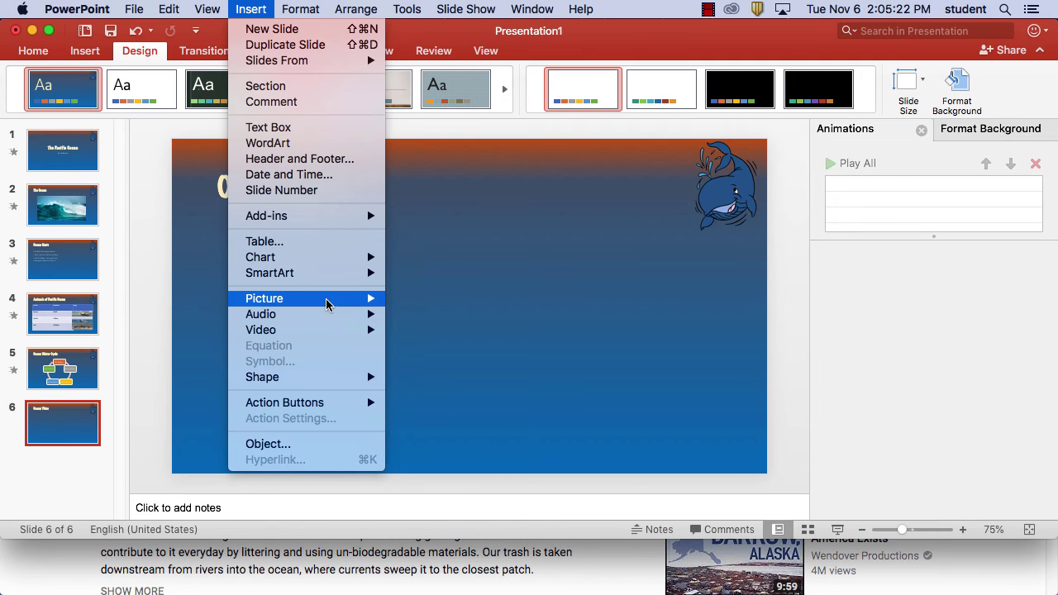
mouse_move(329, 332)
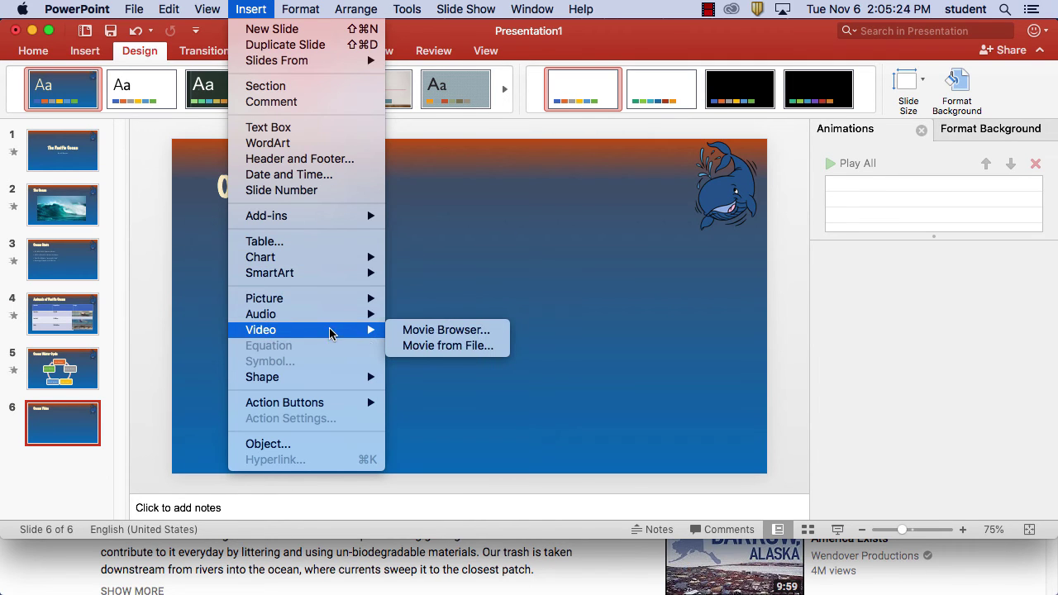
left_click(436, 302)
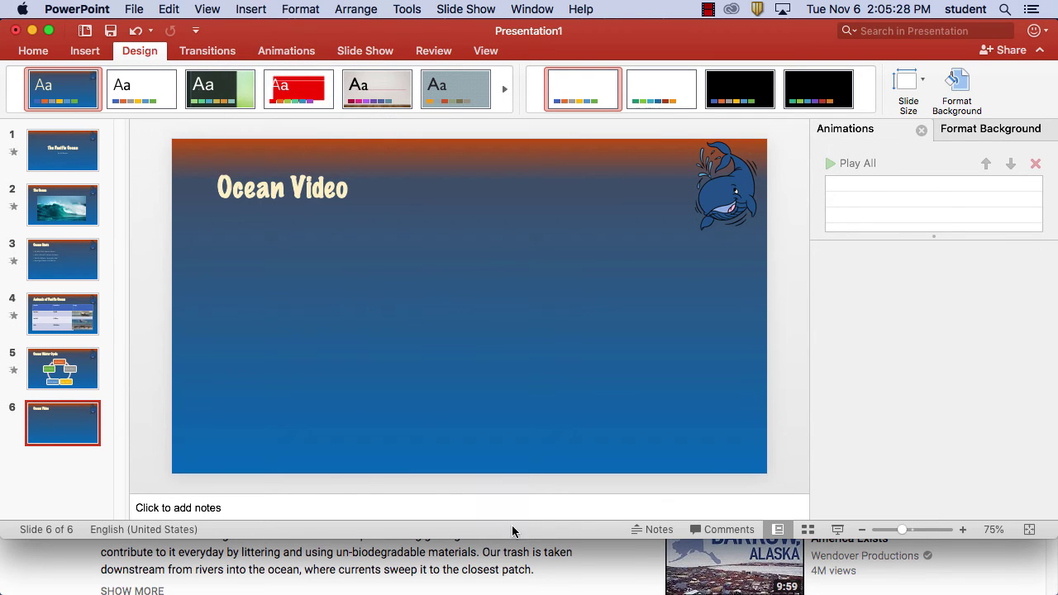
left_click(534, 567)
left_click(513, 442)
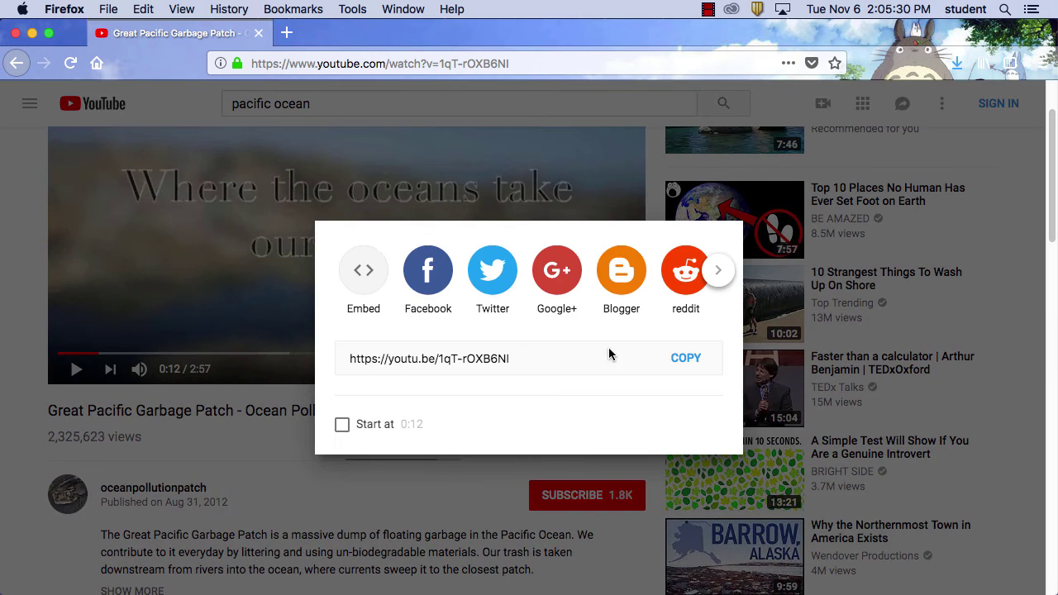
Copy the video's iframe embed code from Embed Video and return to PowerPoint's Ocean Video slide.
left_click(364, 273)
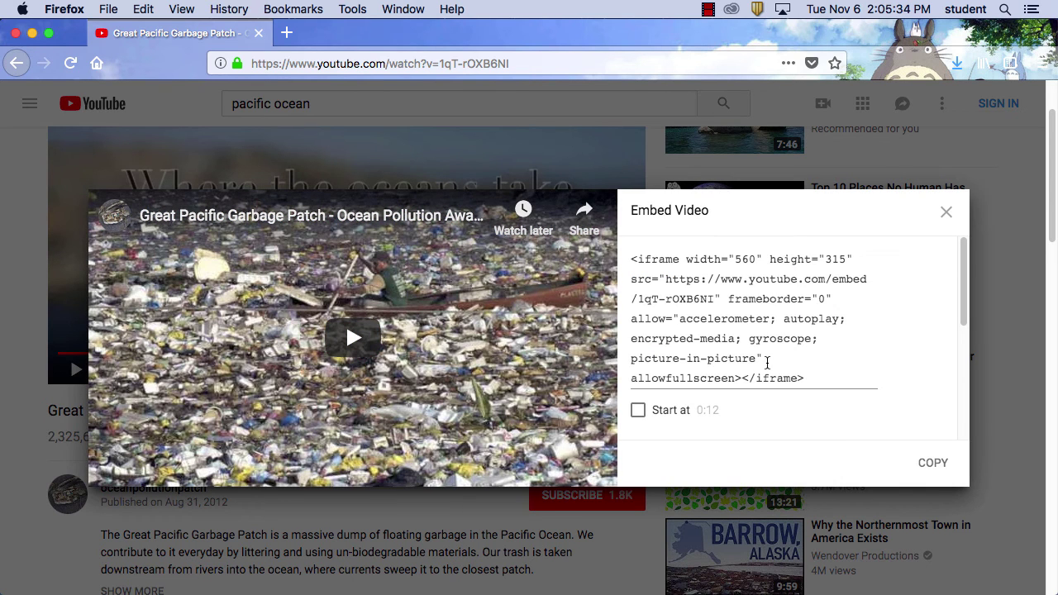
left_click_drag(830, 385, 626, 248)
key("super+c")
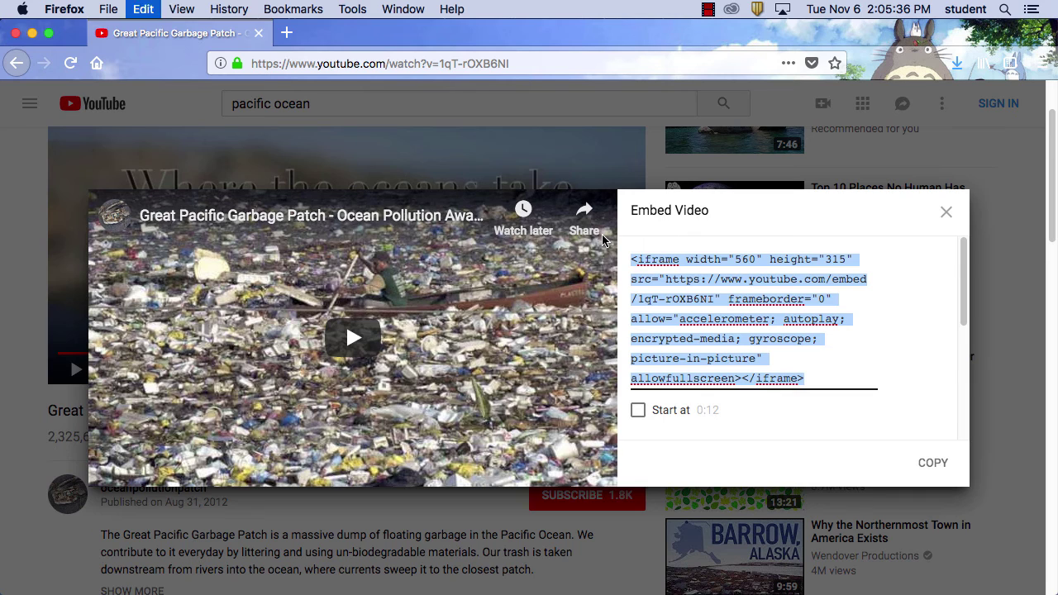
left_click(933, 463)
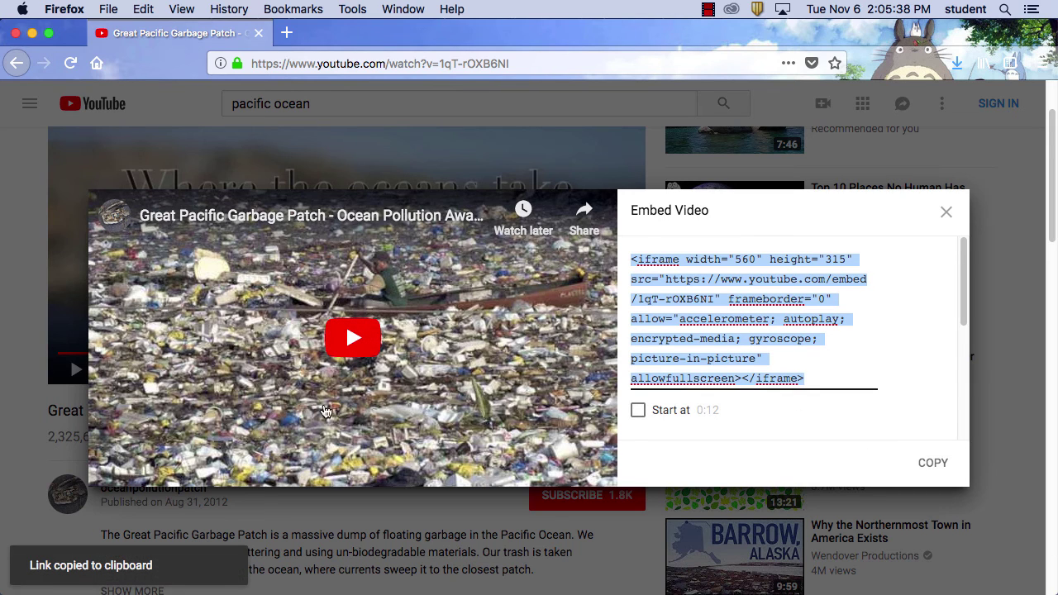
mouse_move(579, 586)
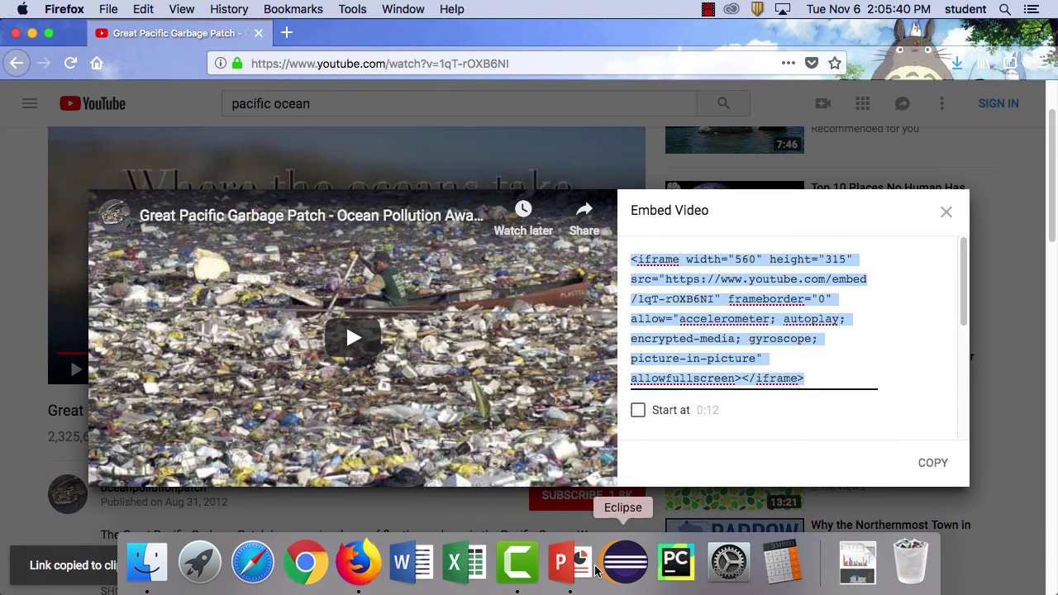
left_click(570, 565)
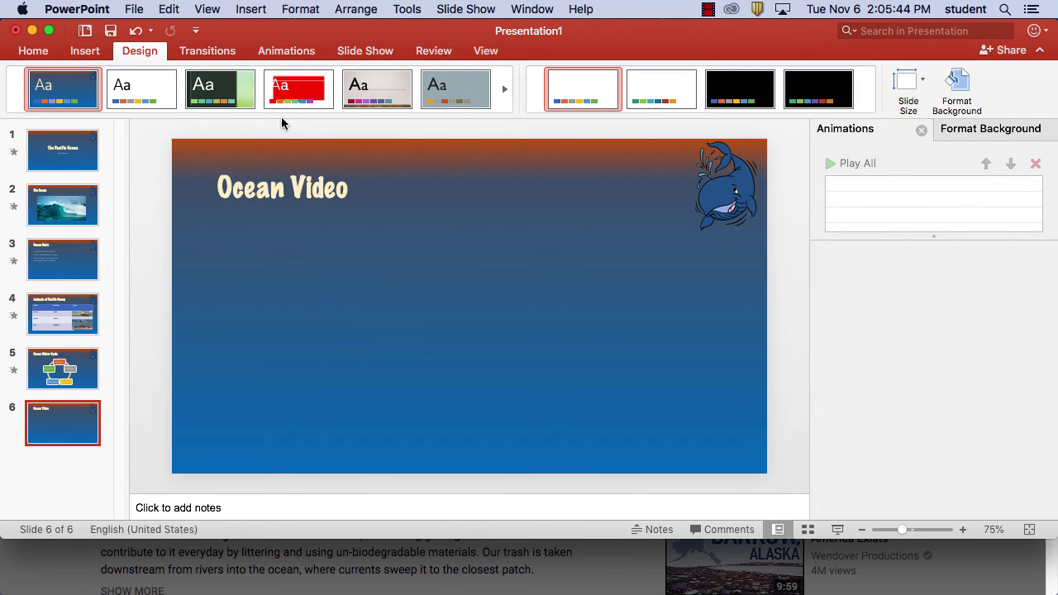
Paste the copied YouTube iframe embed code onto the Ocean Video slide.
left_click(93, 53)
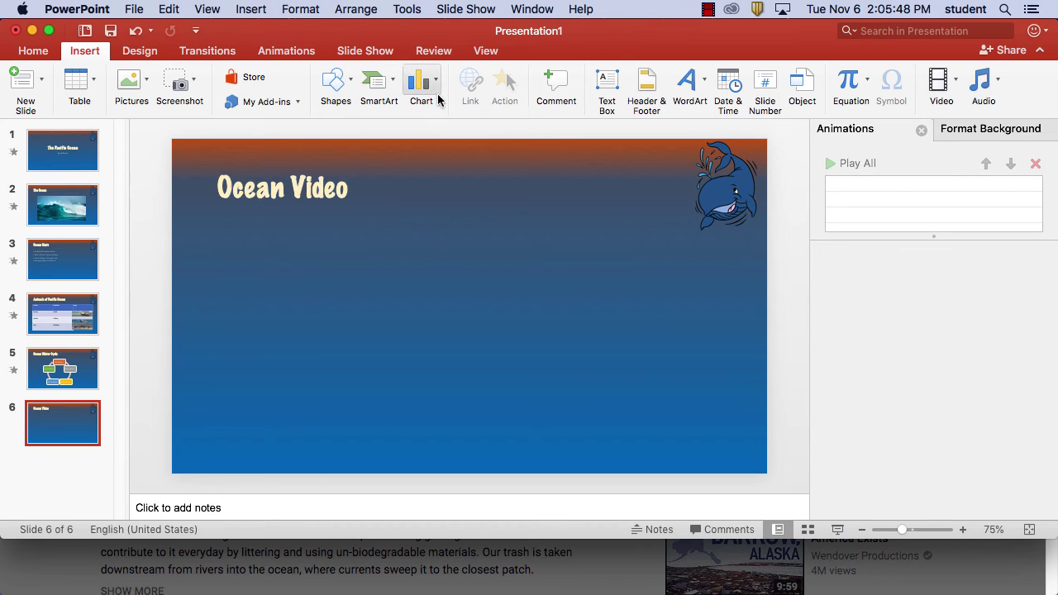
left_click(486, 214)
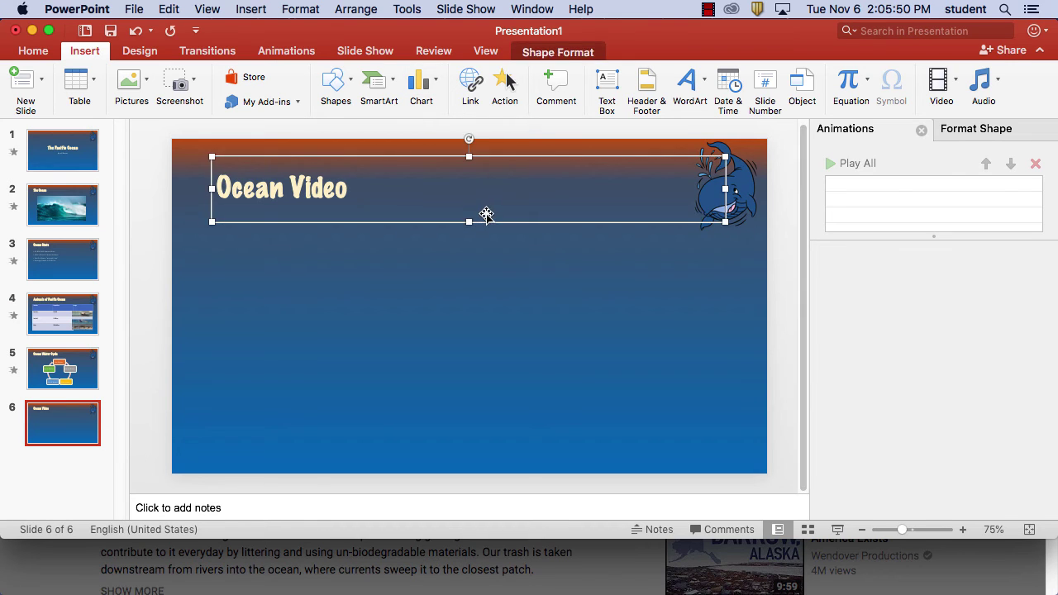
left_click(475, 255)
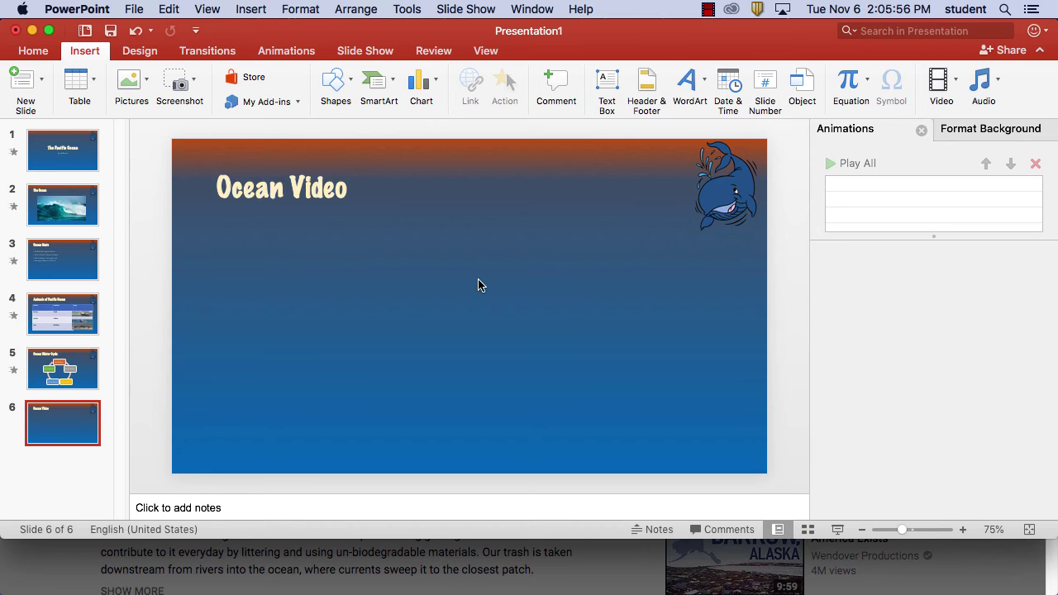
key("super+v")
left_click(642, 301)
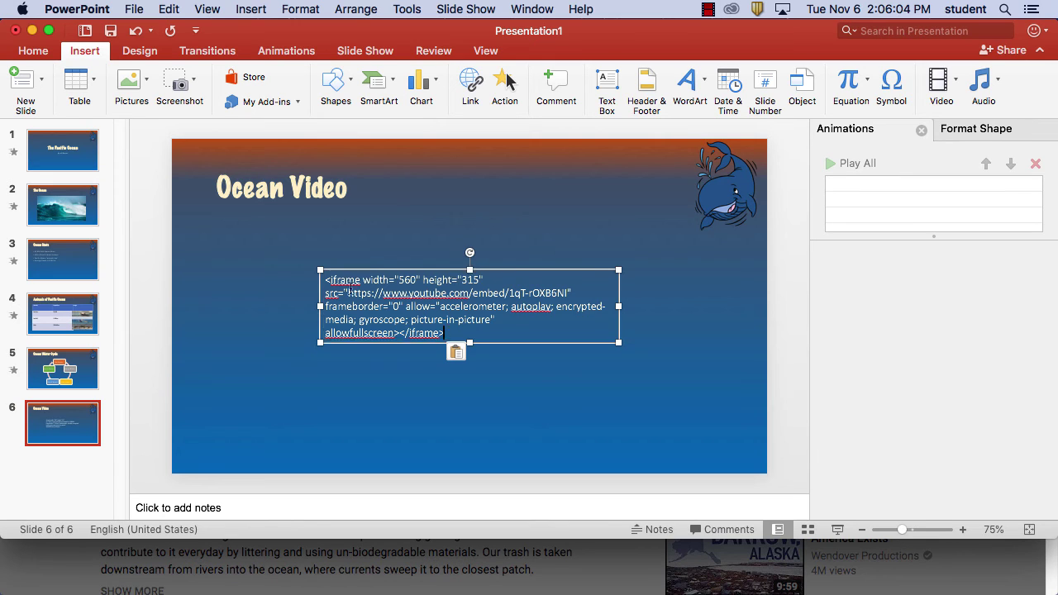
Delete the embed code text, leaving an empty text box, and look over the Video choices.
left_click_drag(446, 333, 351, 285)
key("BackSpace")
key("BackSpace")
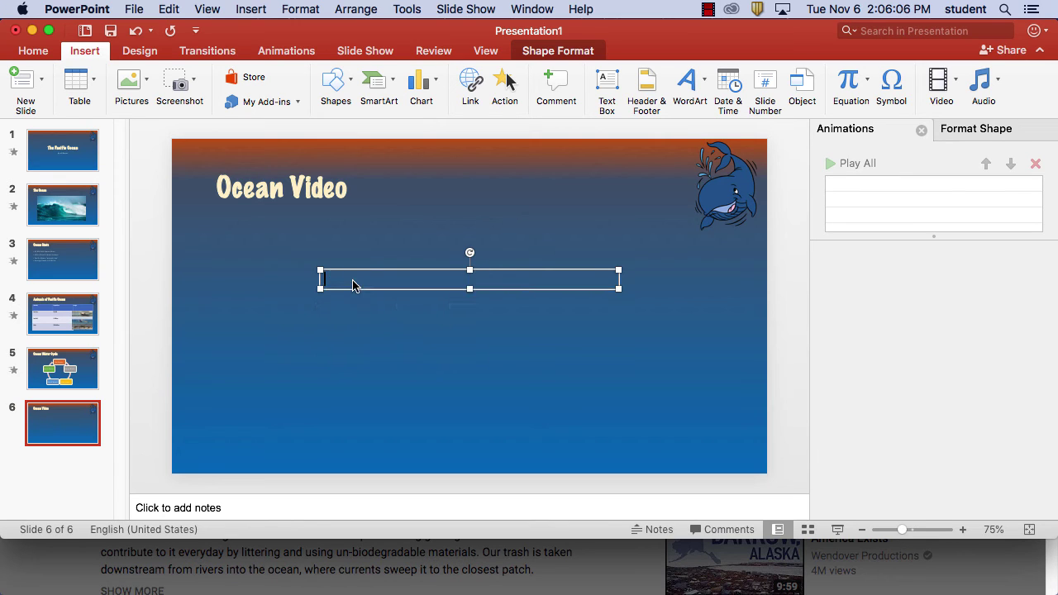
left_click(447, 322)
left_click(442, 283)
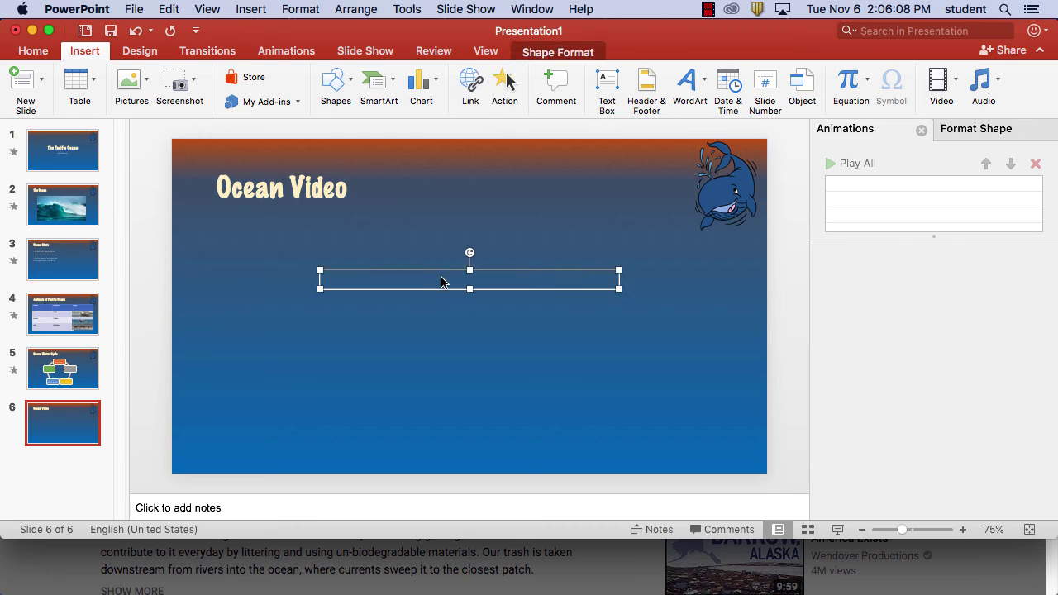
left_click(950, 81)
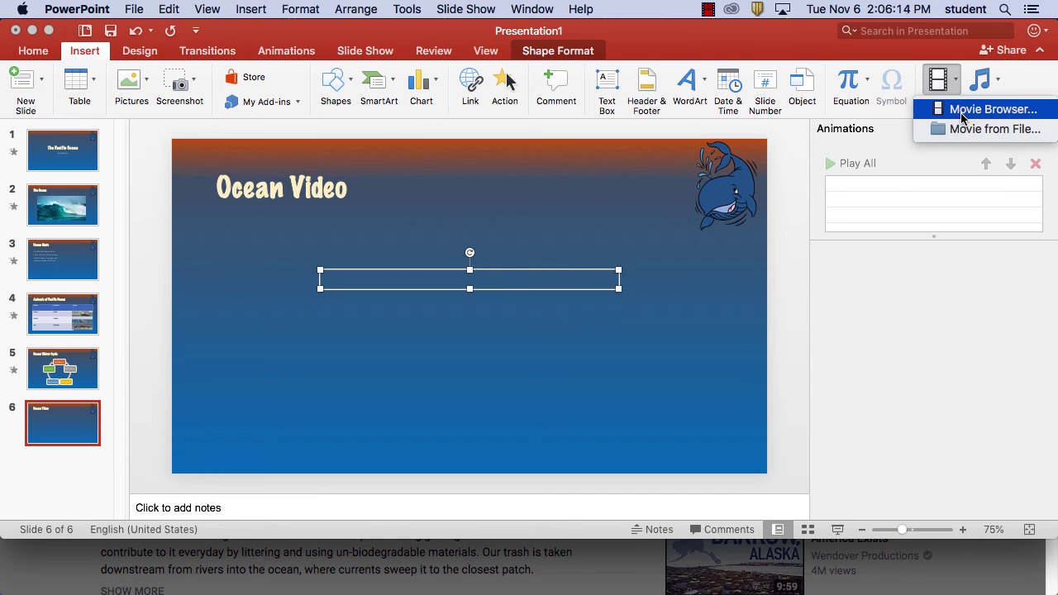
left_click(758, 41)
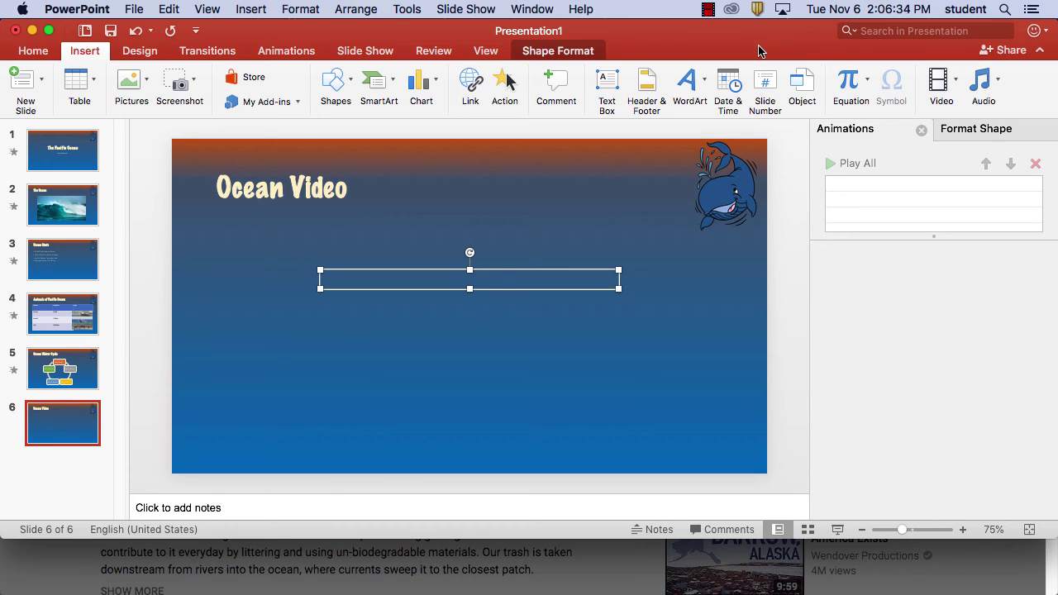
left_click(954, 81)
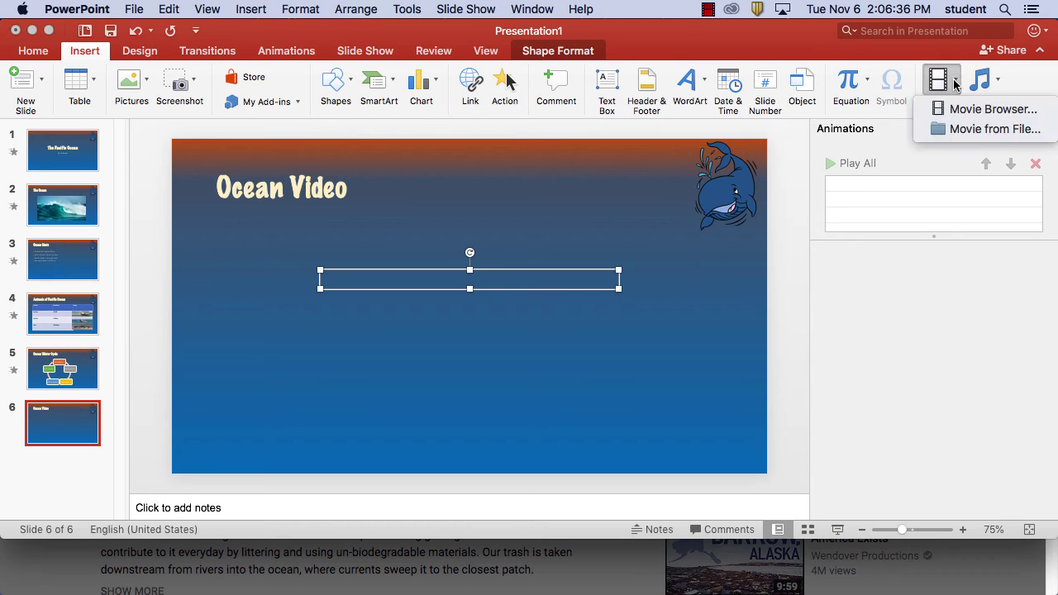
left_click(973, 109)
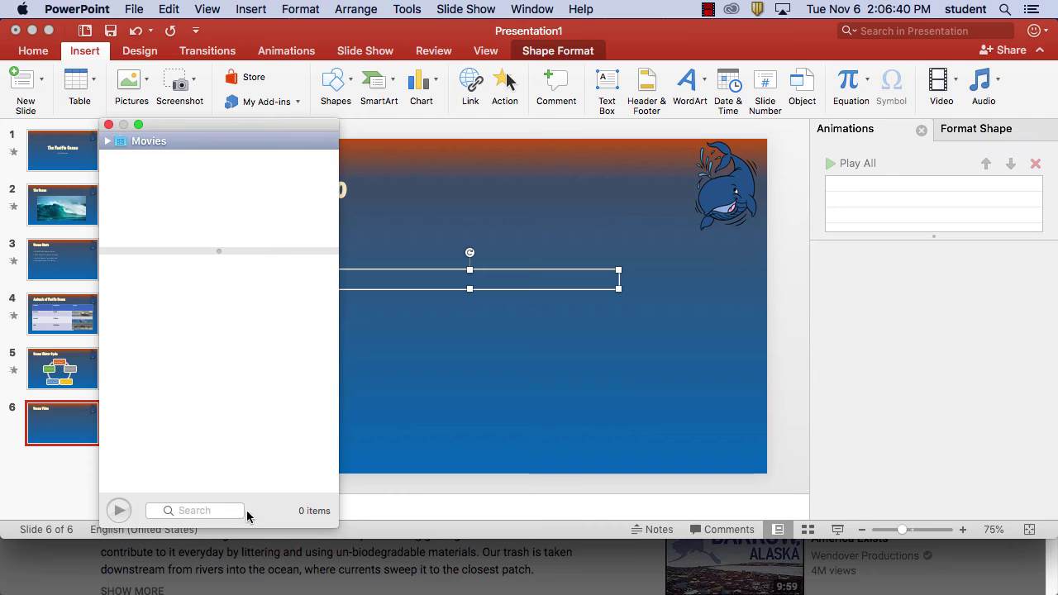
left_click(211, 510)
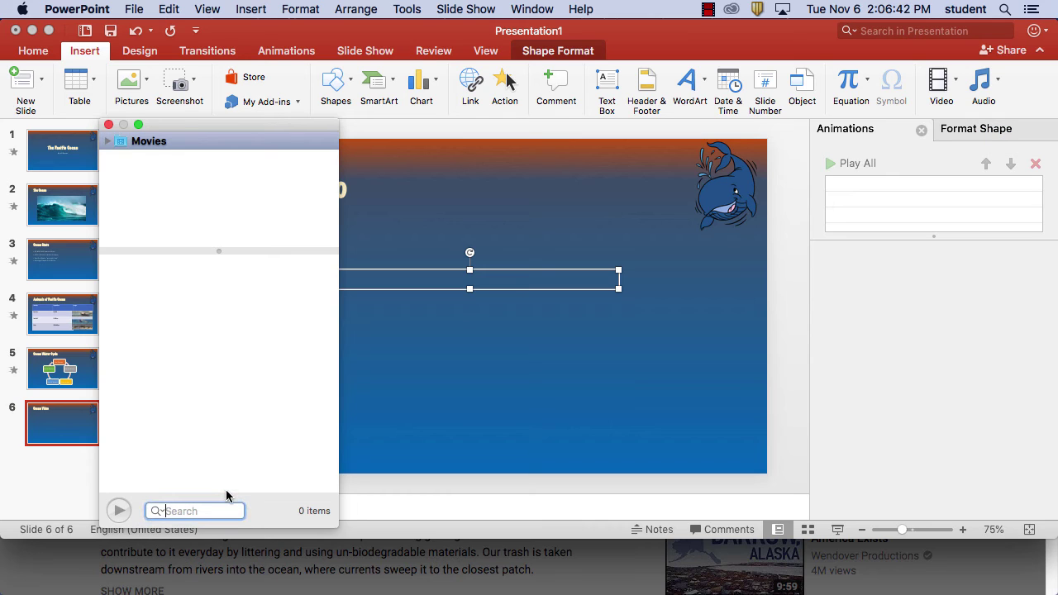
type("pacific")
key("BackSpace")
key("BackSpace")
key("BackSpace")
type("Pacific")
key("Return")
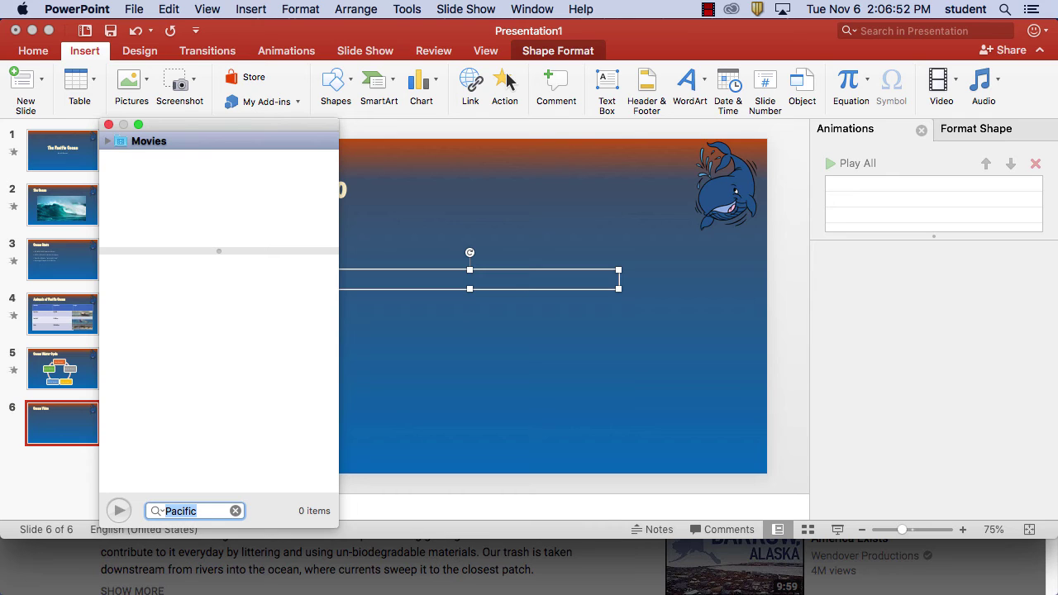
left_click(107, 142)
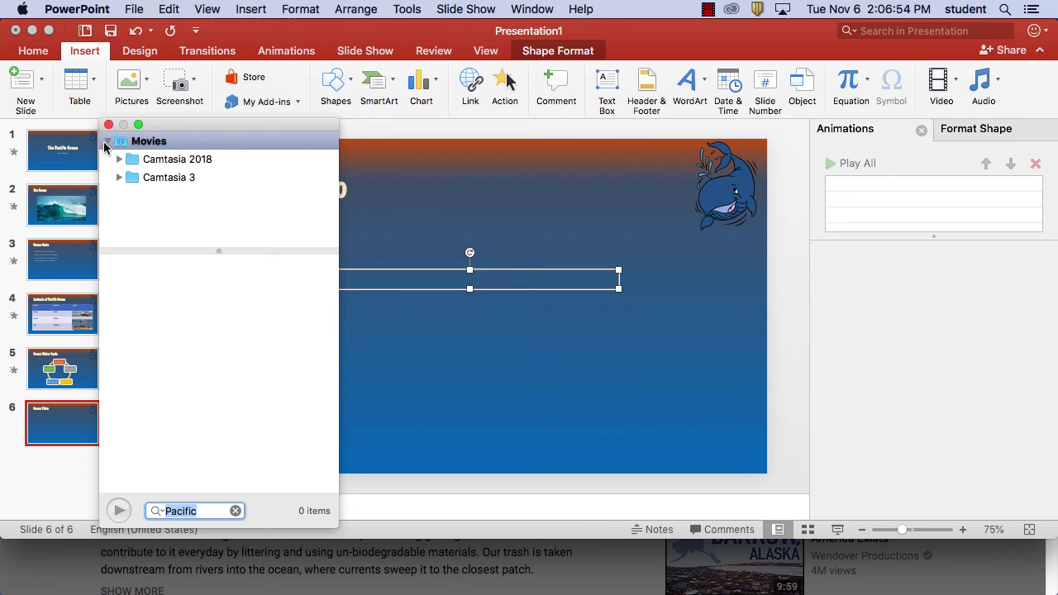
left_click(106, 141)
left_click(108, 124)
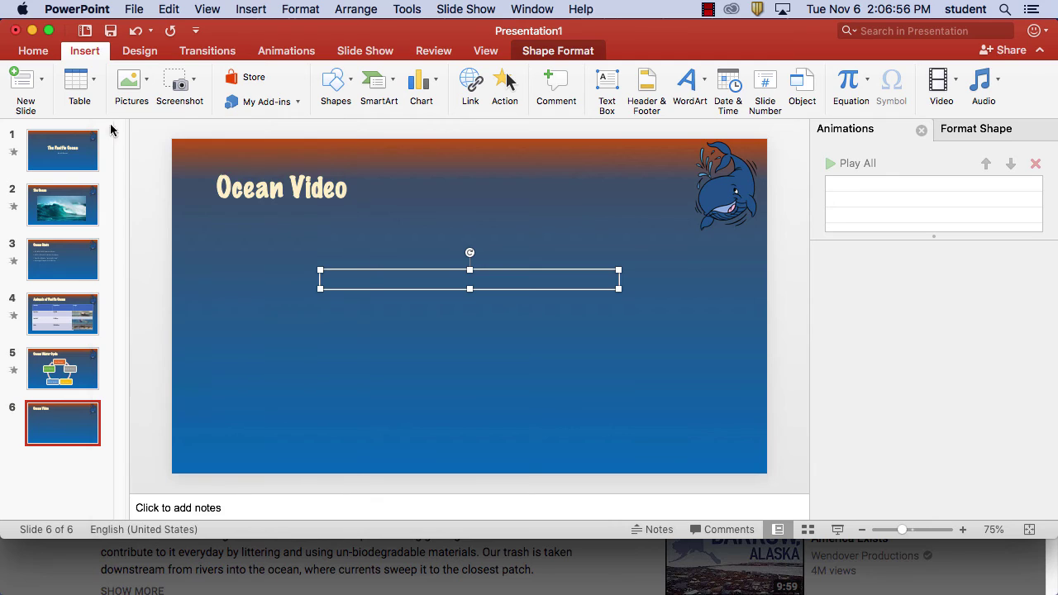
Delete the empty text box, then check the Audio choices and Insert Object types, cancelling both.
key("BackSpace")
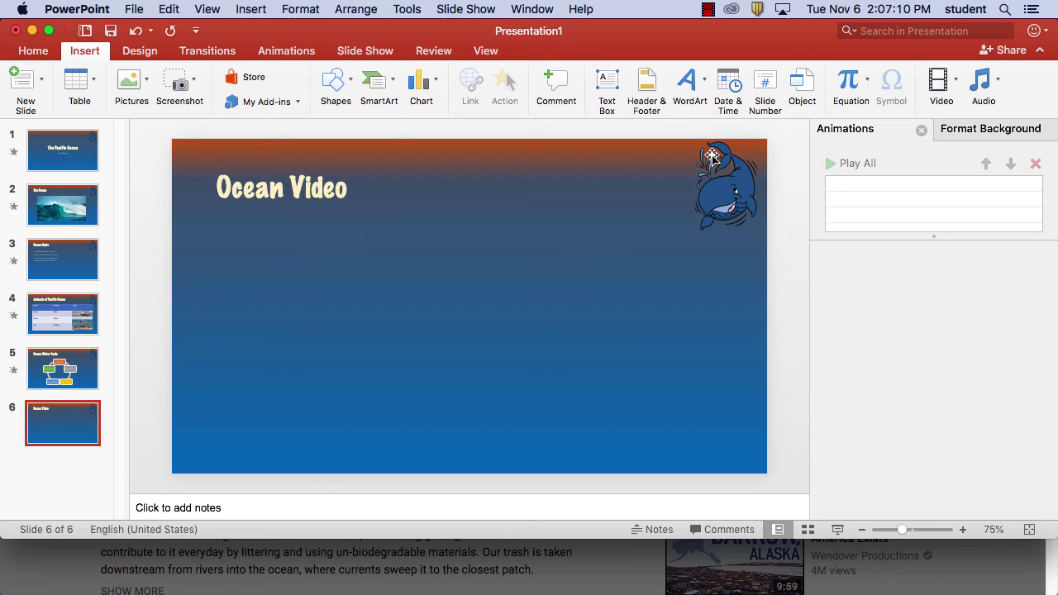
left_click(991, 81)
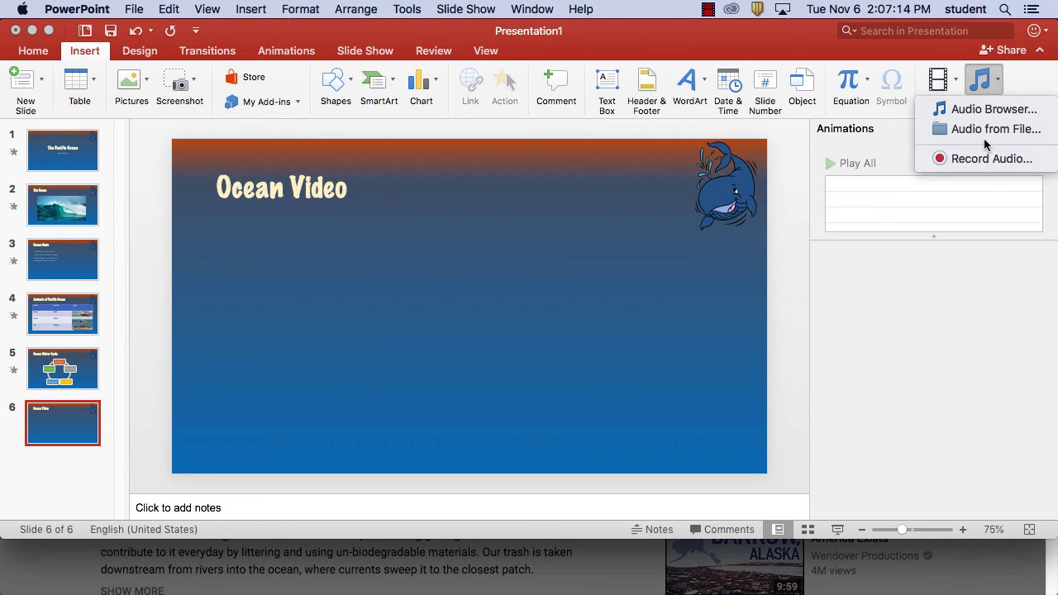
left_click(844, 56)
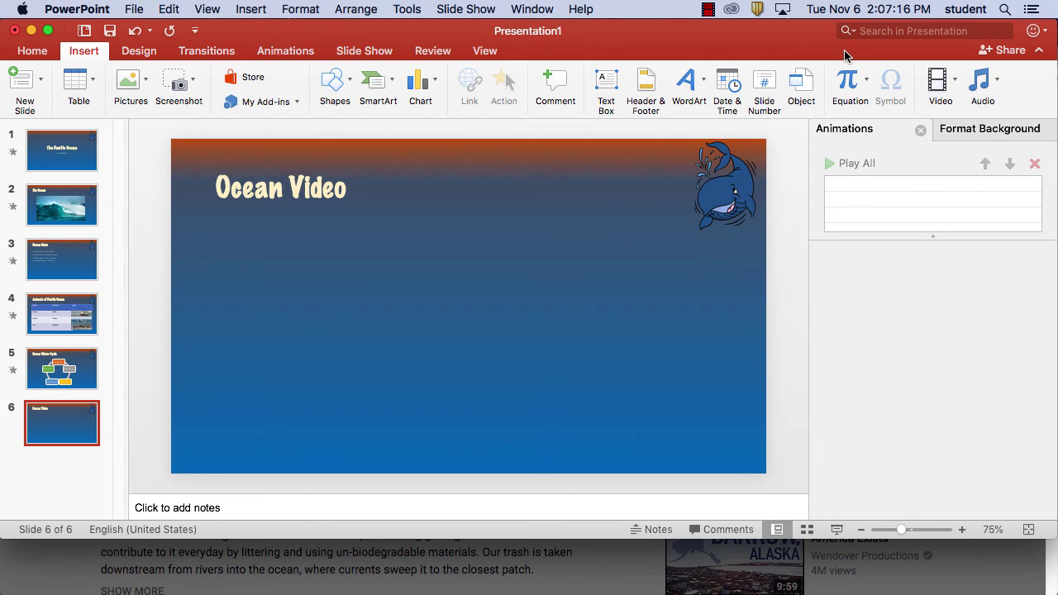
left_click(813, 89)
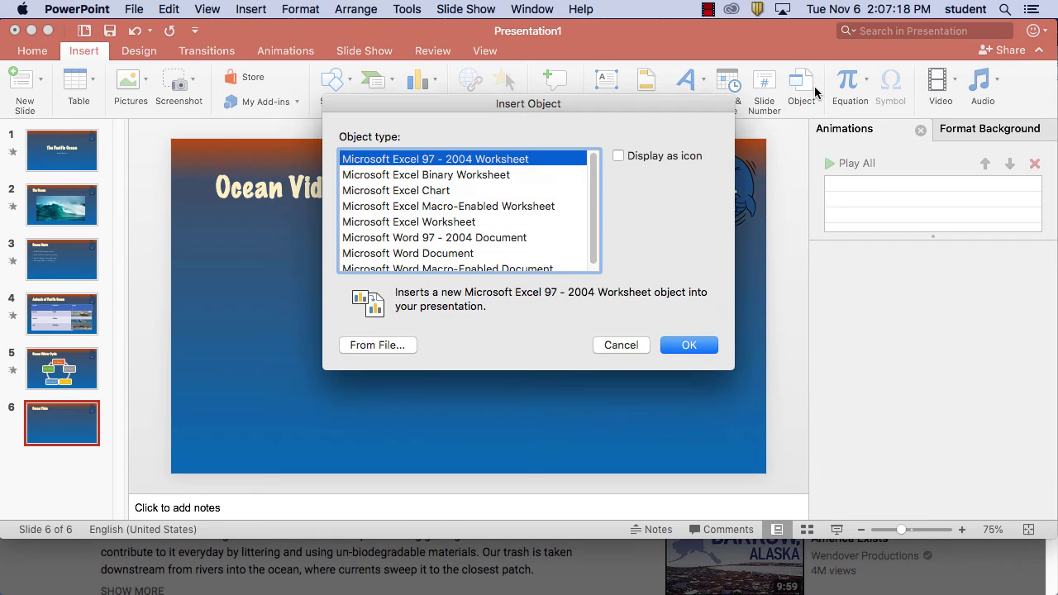
scroll(591, 248, "down", 1)
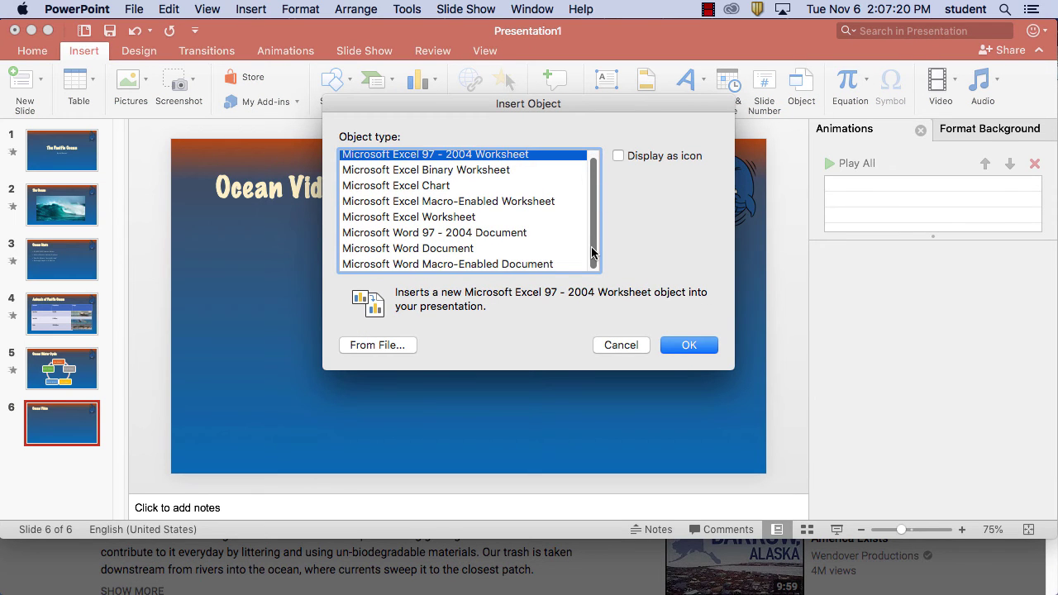
left_click(635, 351)
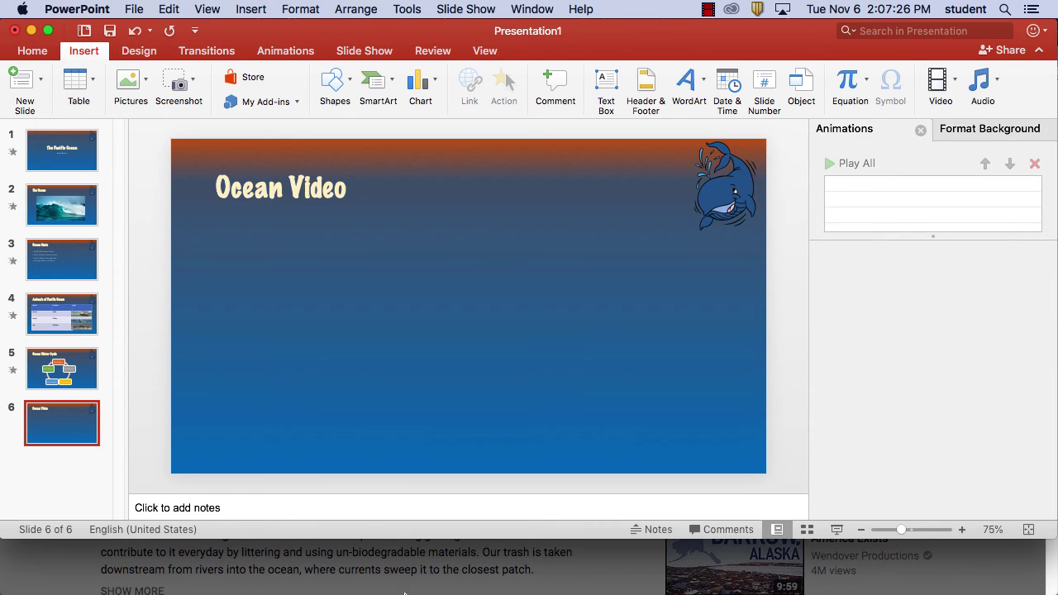
Back in Firefox, close the YouTube Embed Video window and start a new browser window.
left_click(553, 570)
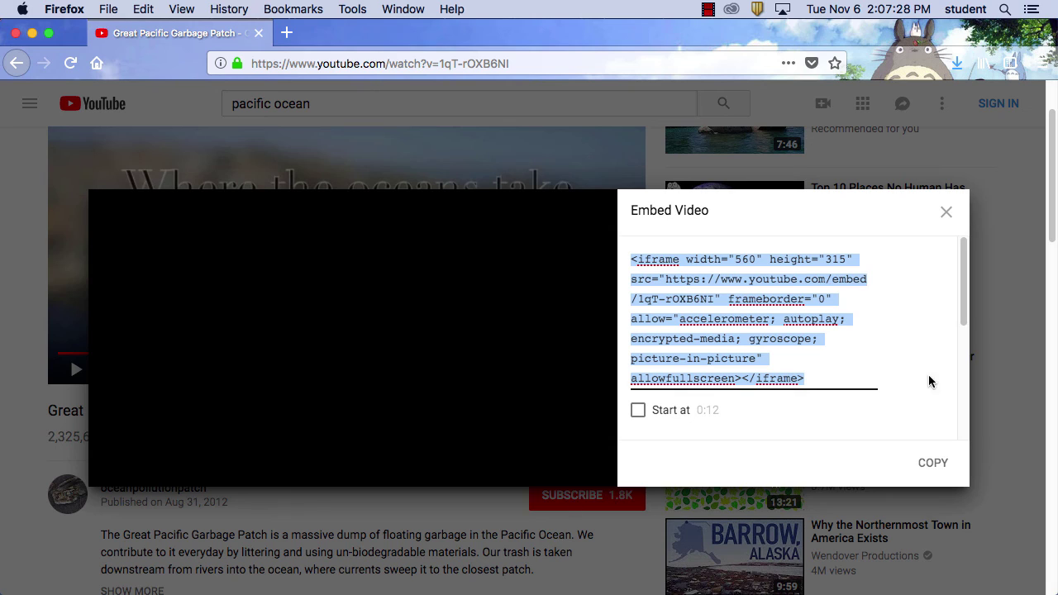
left_click(946, 212)
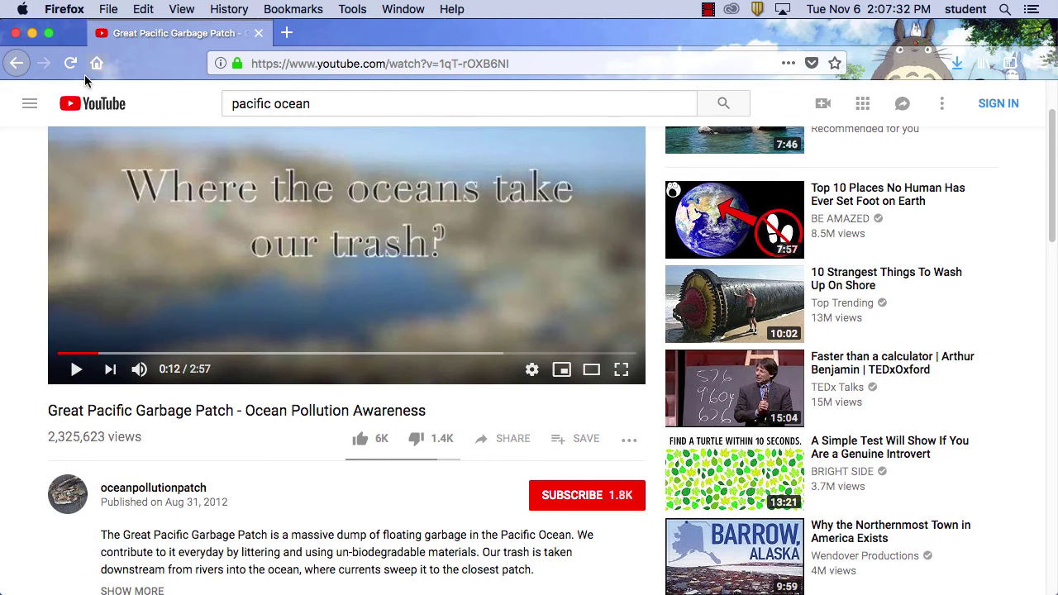
left_click(109, 9)
Open google.com in a new Firefox window.
left_click(117, 52)
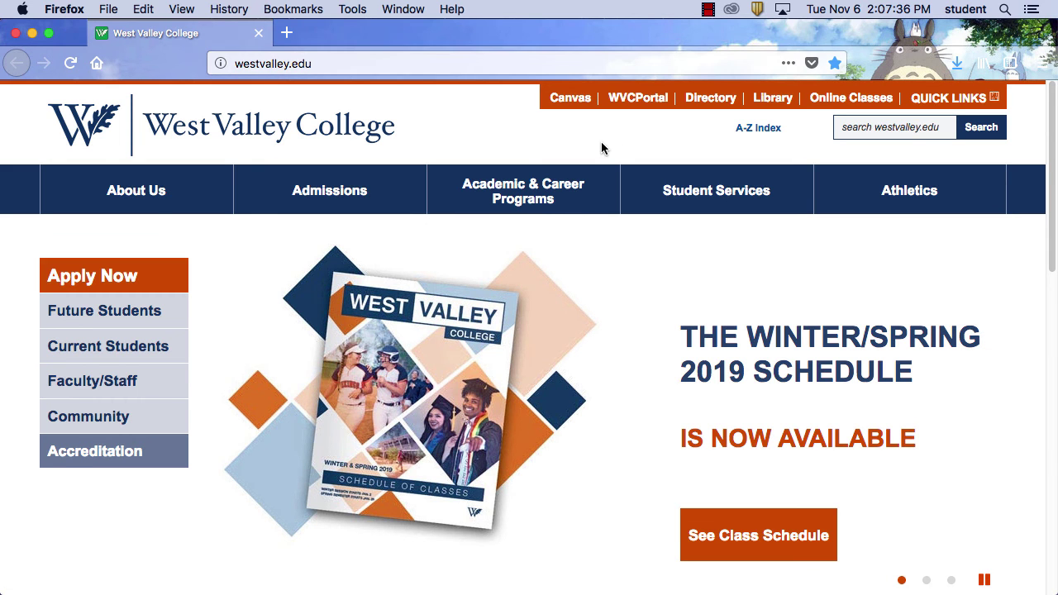
left_click(355, 66)
type("google.com")
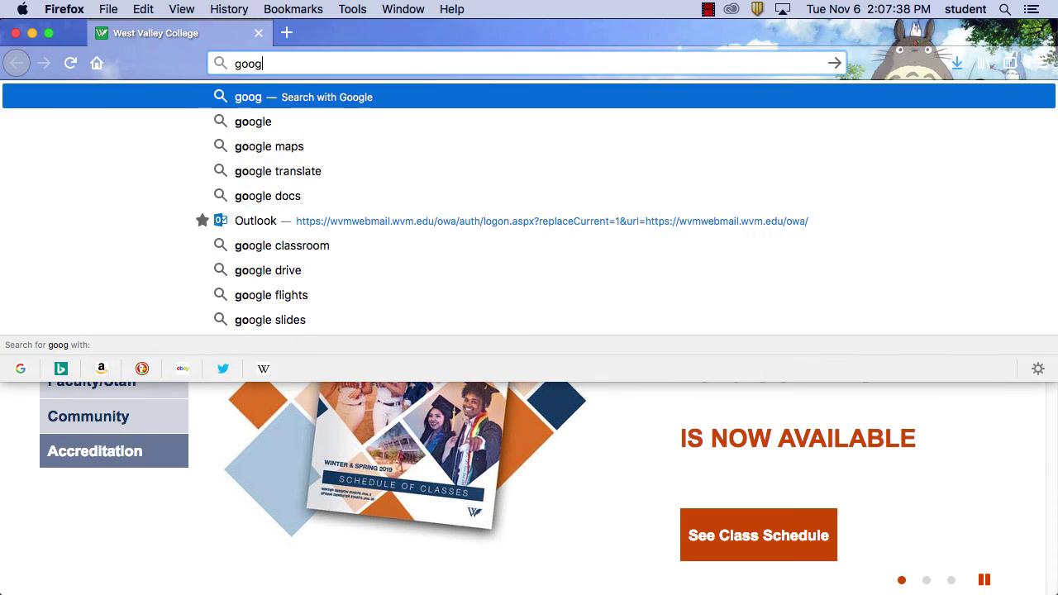
key("Return")
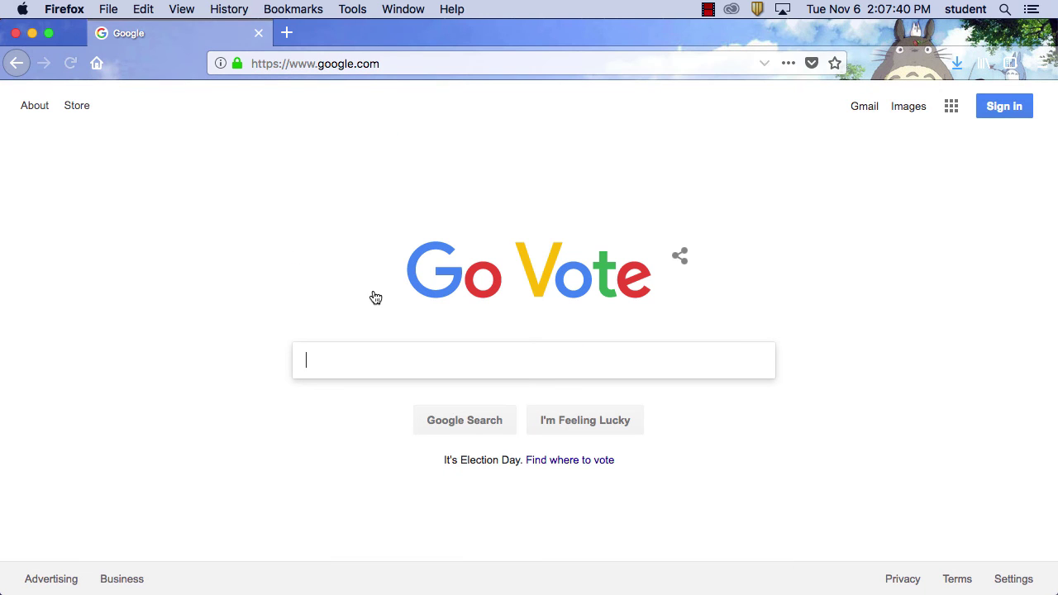
Search Google for 'youtube video in mac powerpoint' and open the Office support article.
type("y")
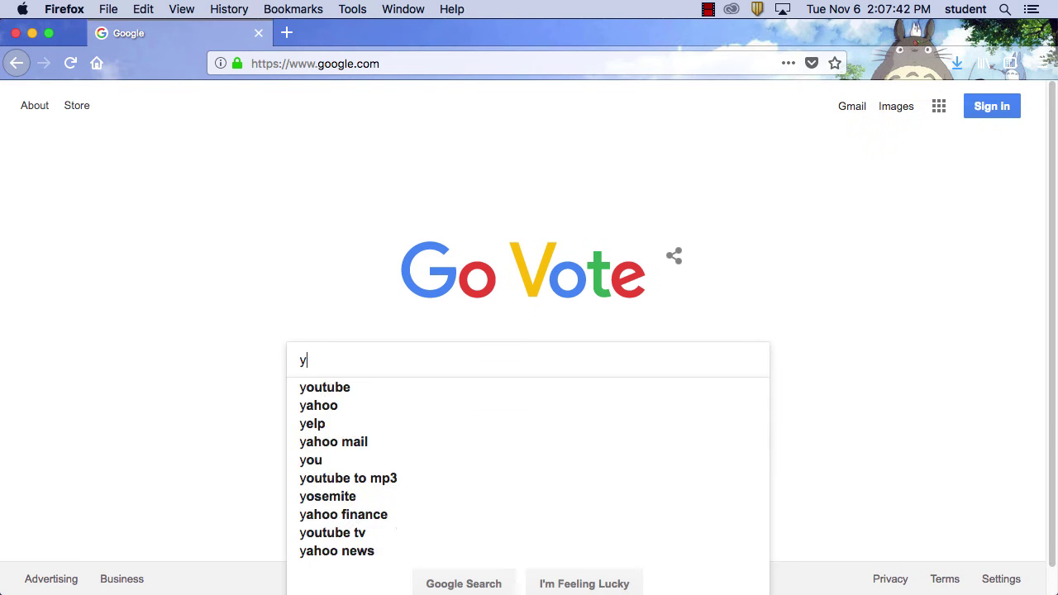
type("outu")
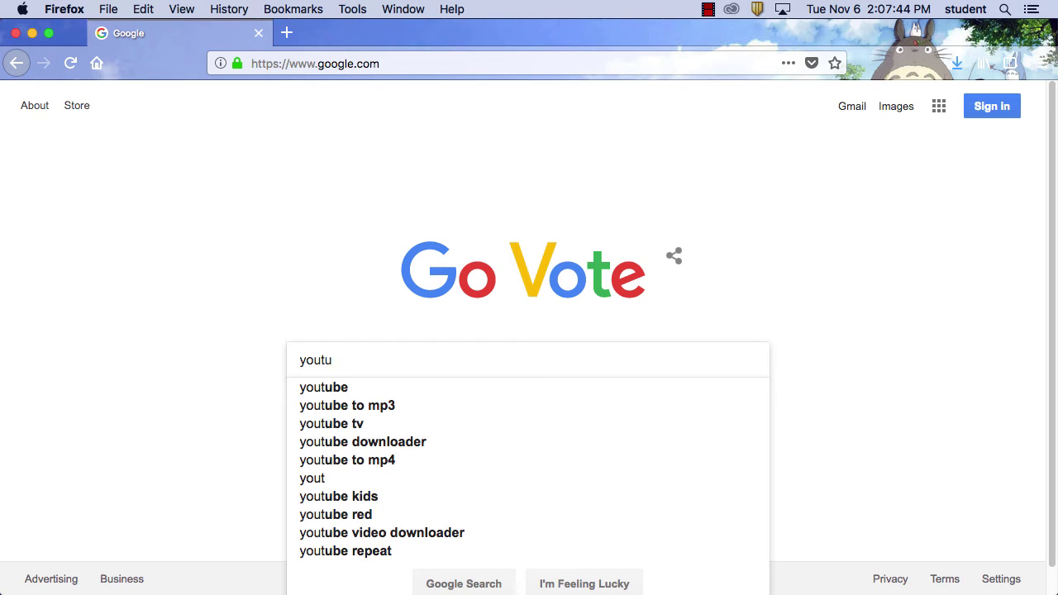
type("be video ")
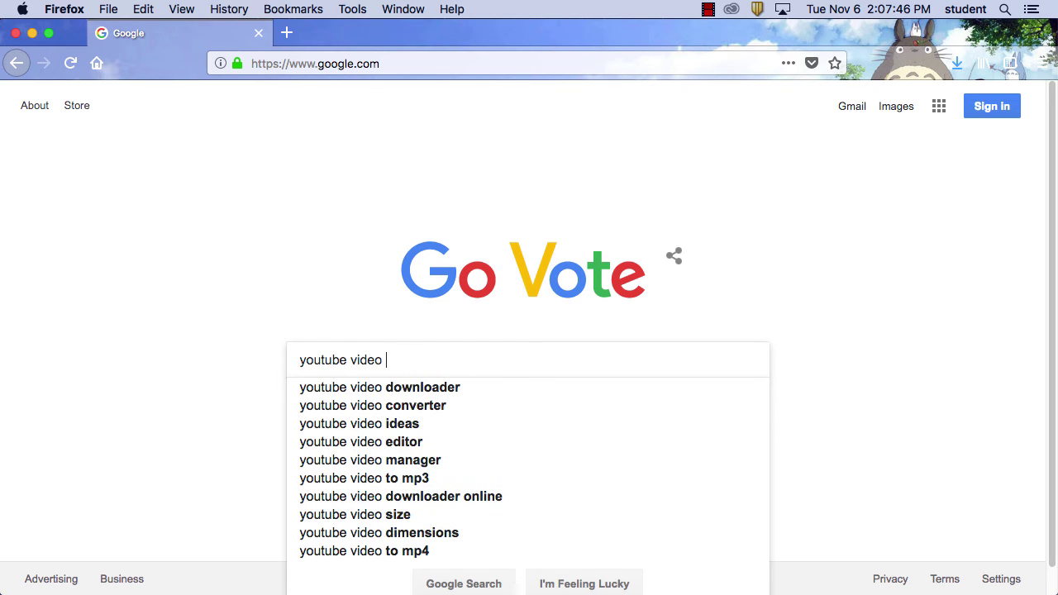
type("in")
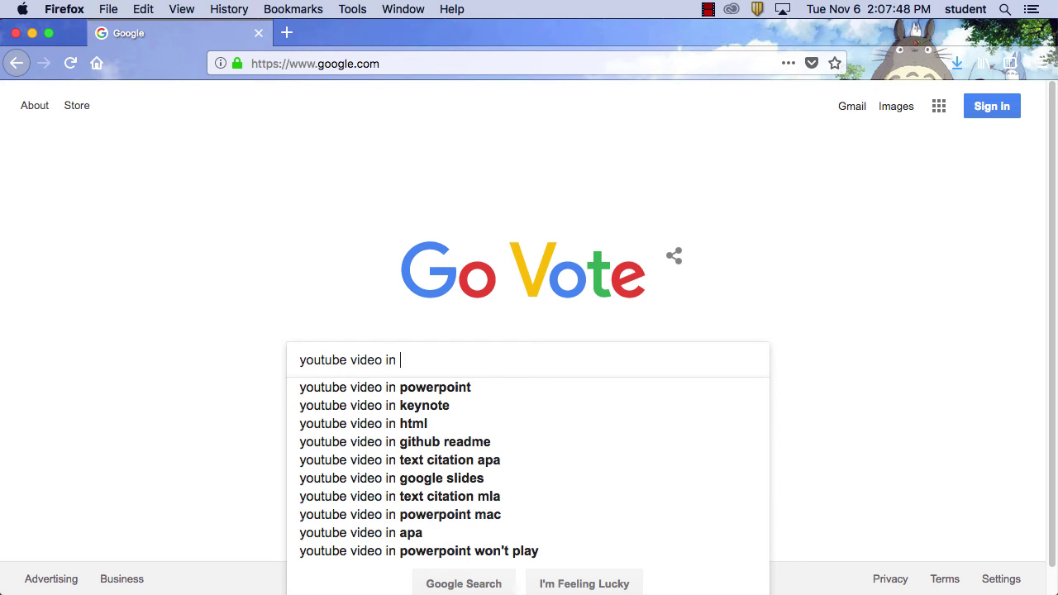
type(" mac")
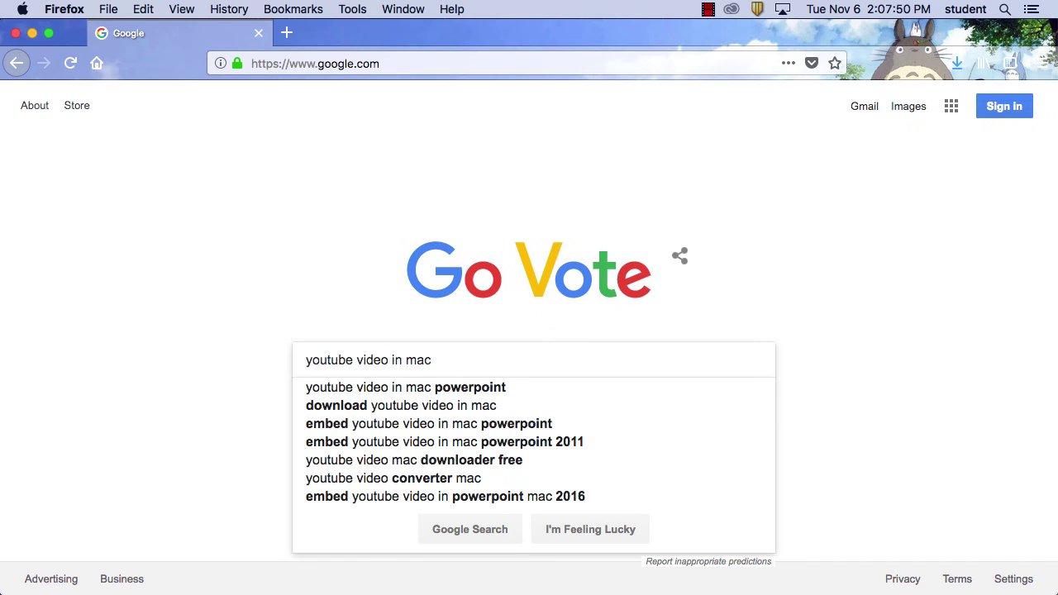
left_click(442, 388)
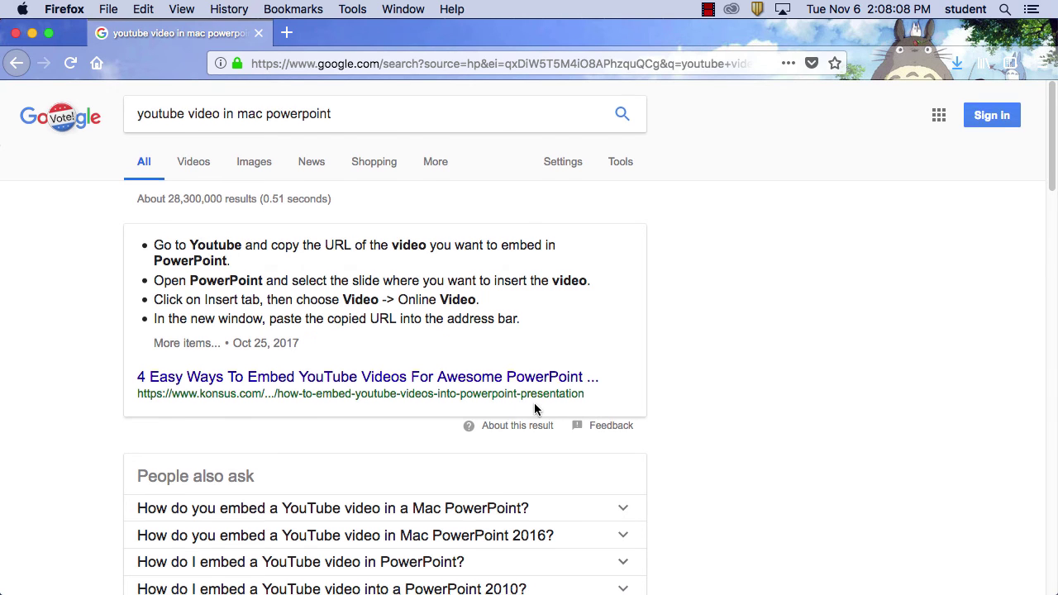
scroll(534, 402, "down", 5)
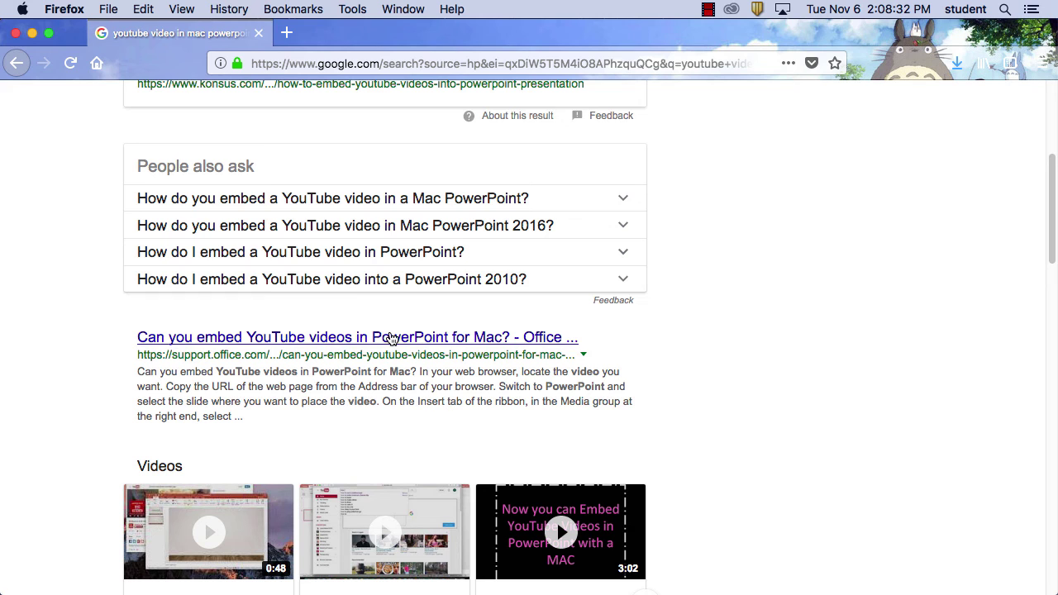
left_click(391, 339)
Scroll through the article's seven steps for linking a YouTube video in PowerPoint for Mac.
scroll(610, 495, "down", 5)
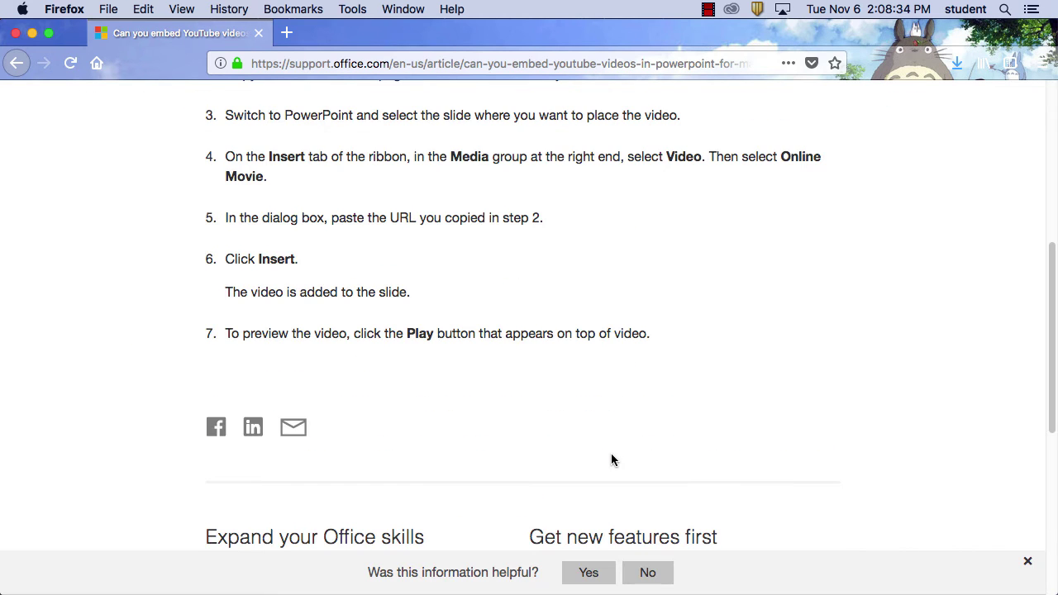
scroll(603, 436, "up", 2)
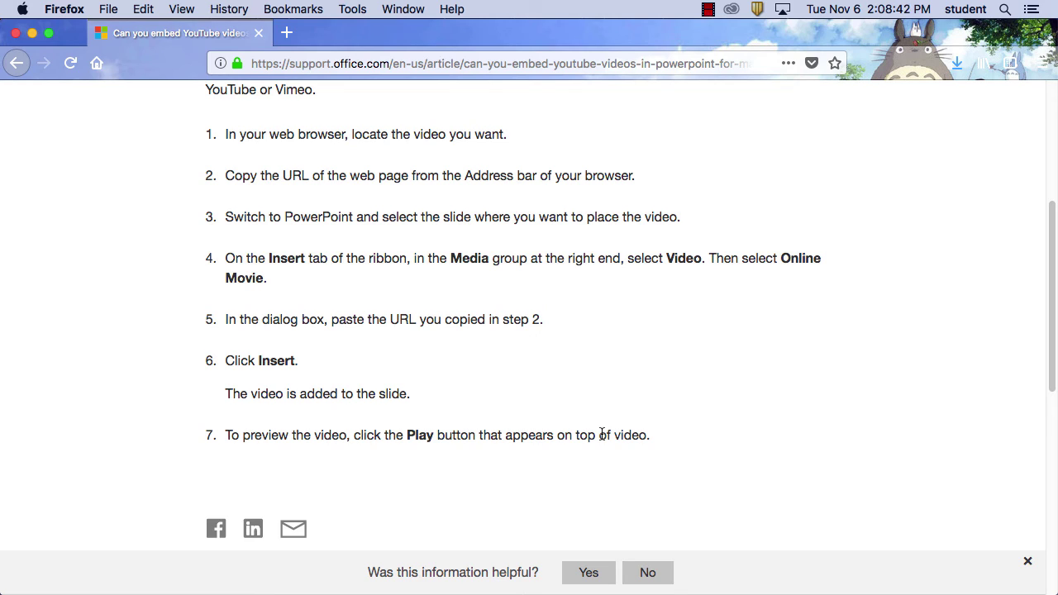
scroll(595, 433, "up", 6)
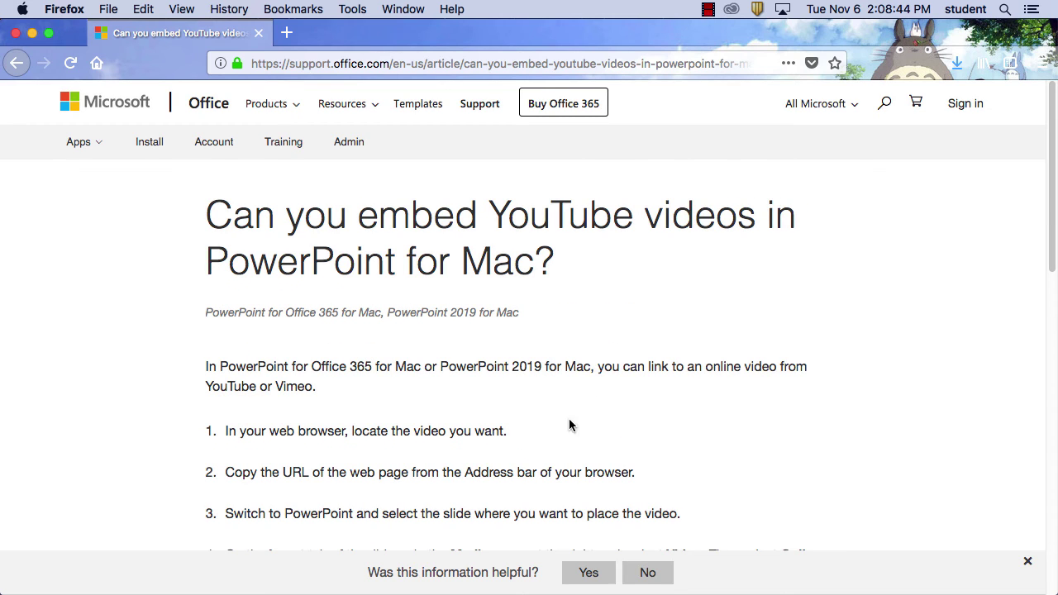
Bring PowerPoint forward on slide 6 and look at the Video dropdown choices.
mouse_move(621, 579)
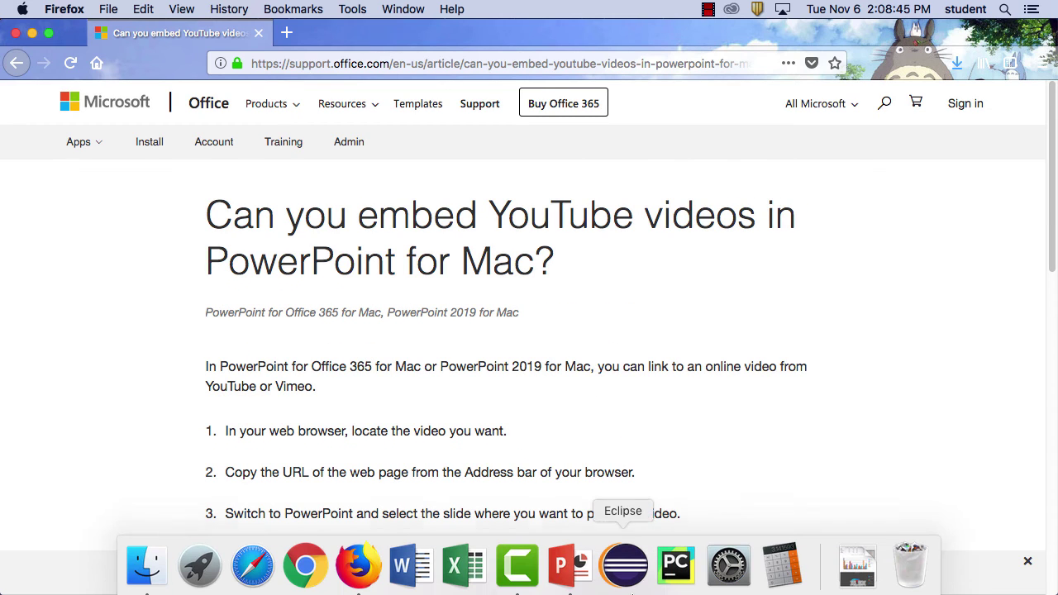
left_click(566, 565)
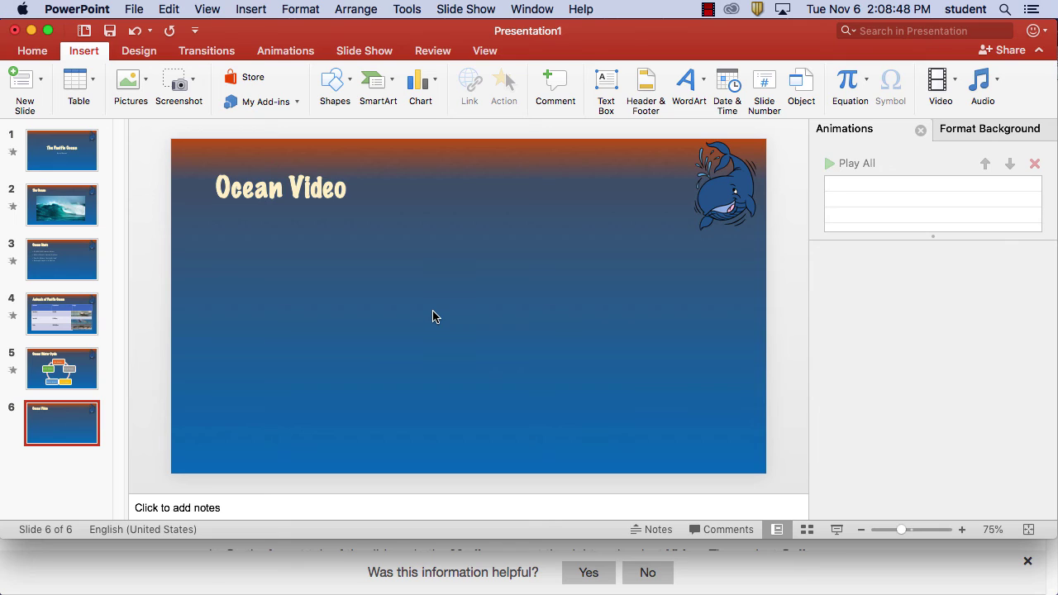
left_click(954, 86)
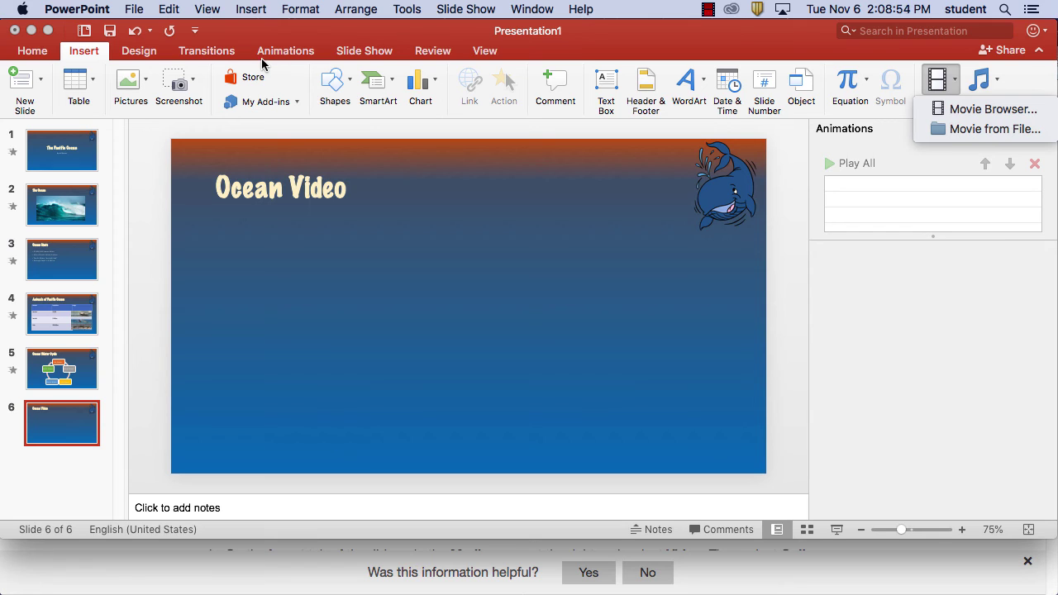
Browse the Design, Transitions, Animations, Slide Show, Review and Home tabs, ending on Insert.
left_click(124, 51)
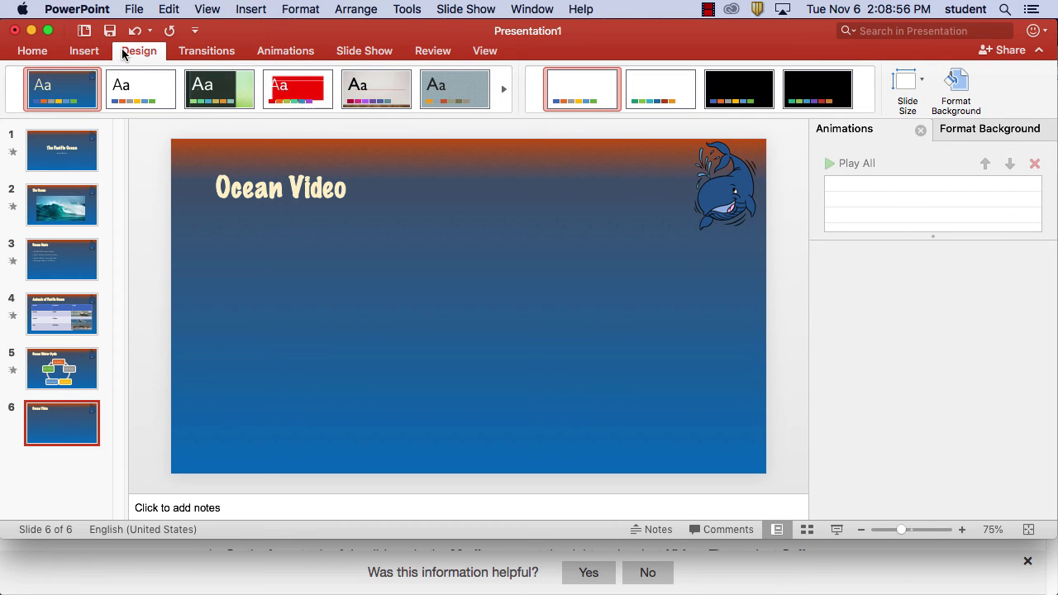
left_click(184, 51)
left_click(269, 51)
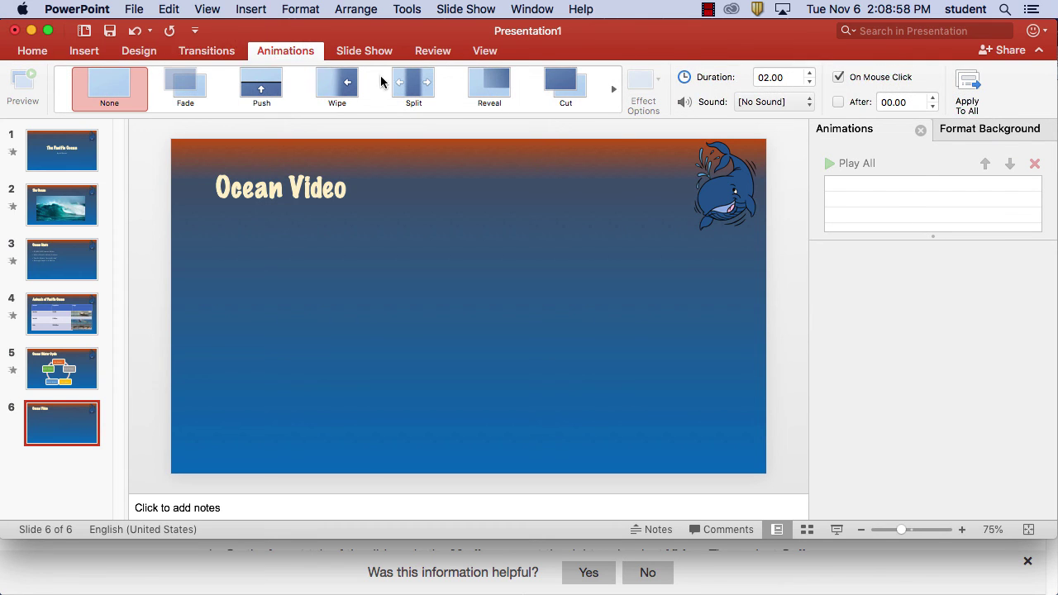
left_click(365, 50)
left_click(433, 50)
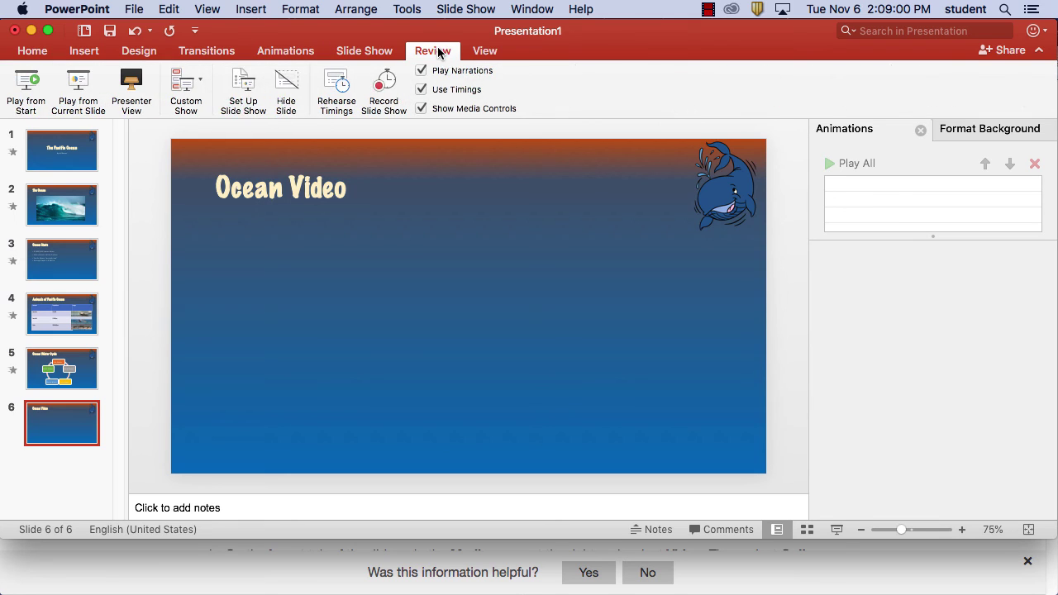
left_click(376, 50)
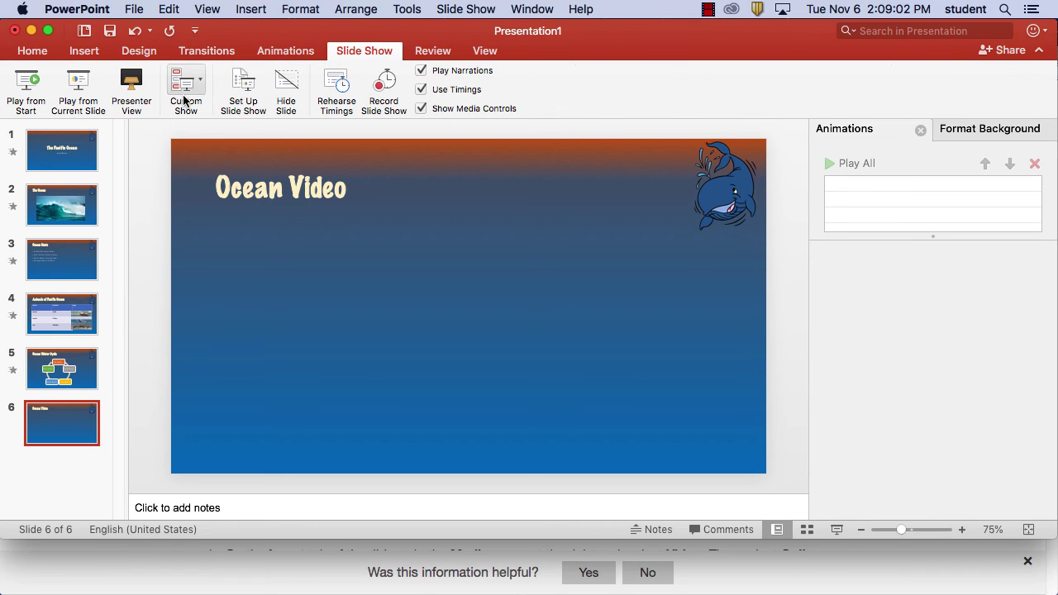
left_click(83, 50)
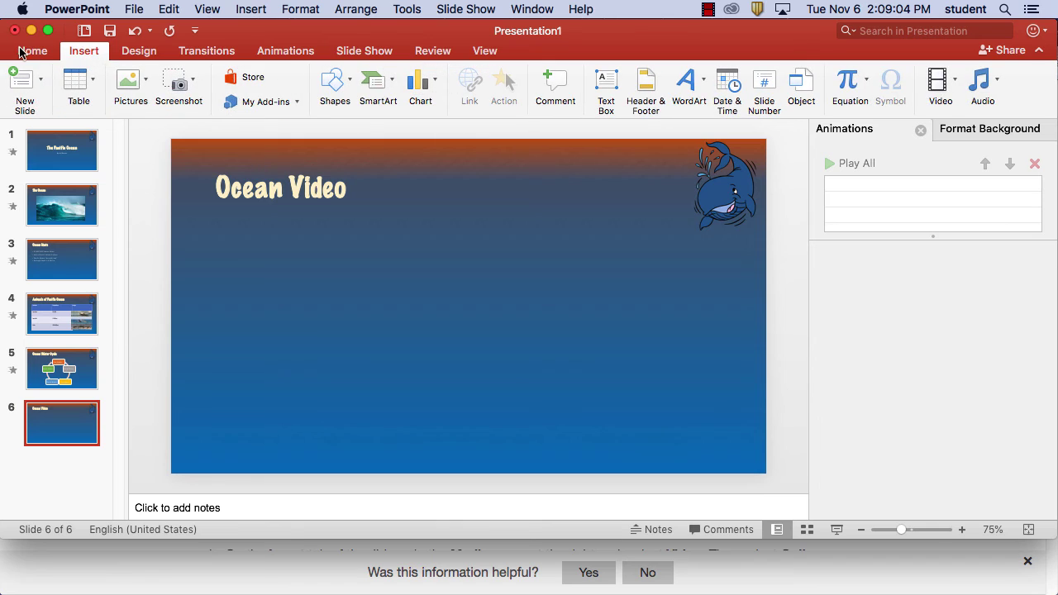
left_click(20, 52)
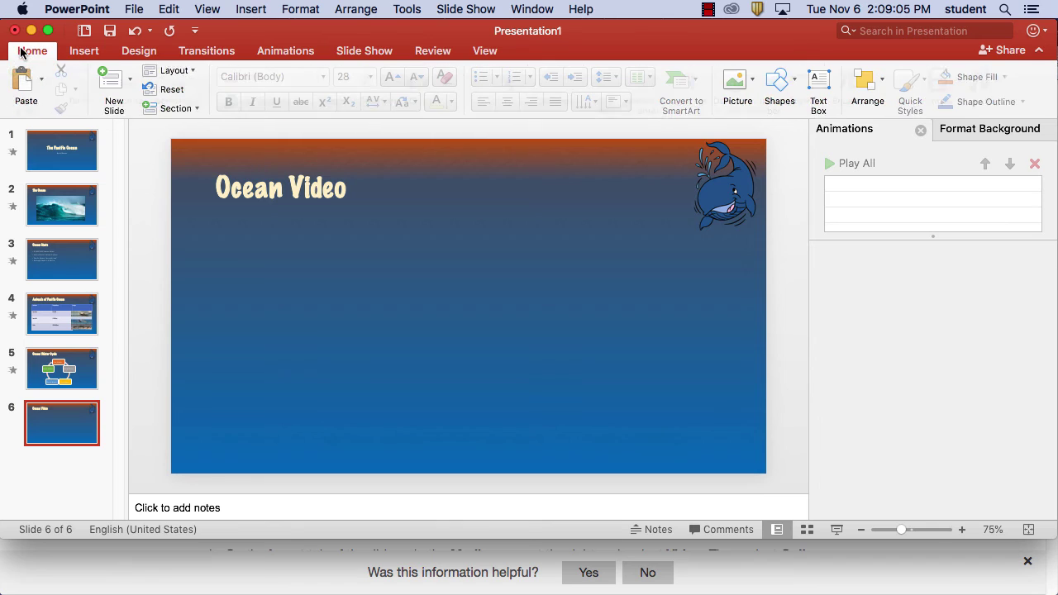
left_click(84, 51)
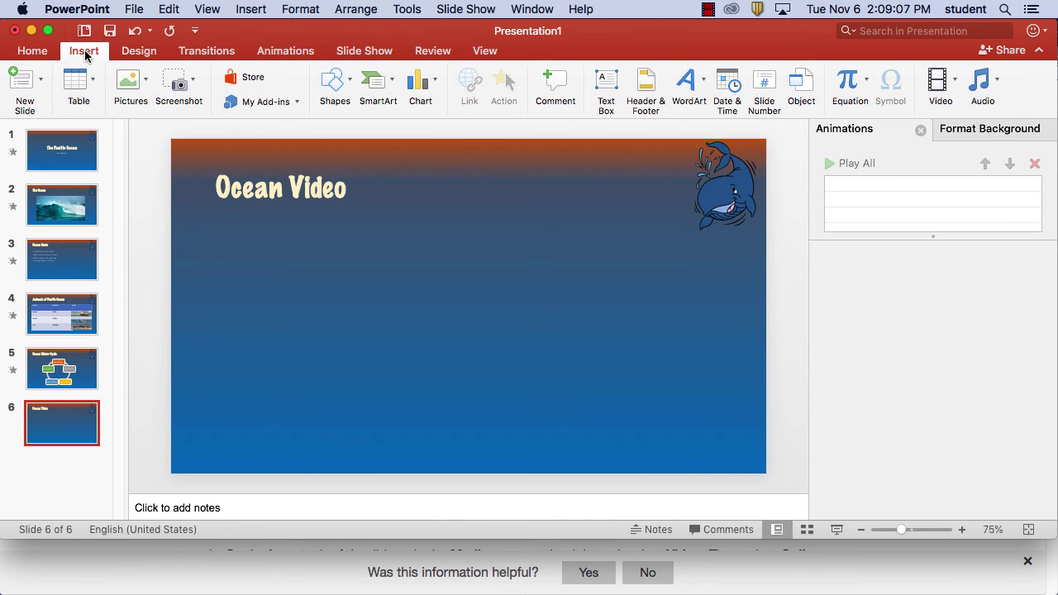
Choose Movie from File under Video, then cancel the file dialog.
left_click(953, 80)
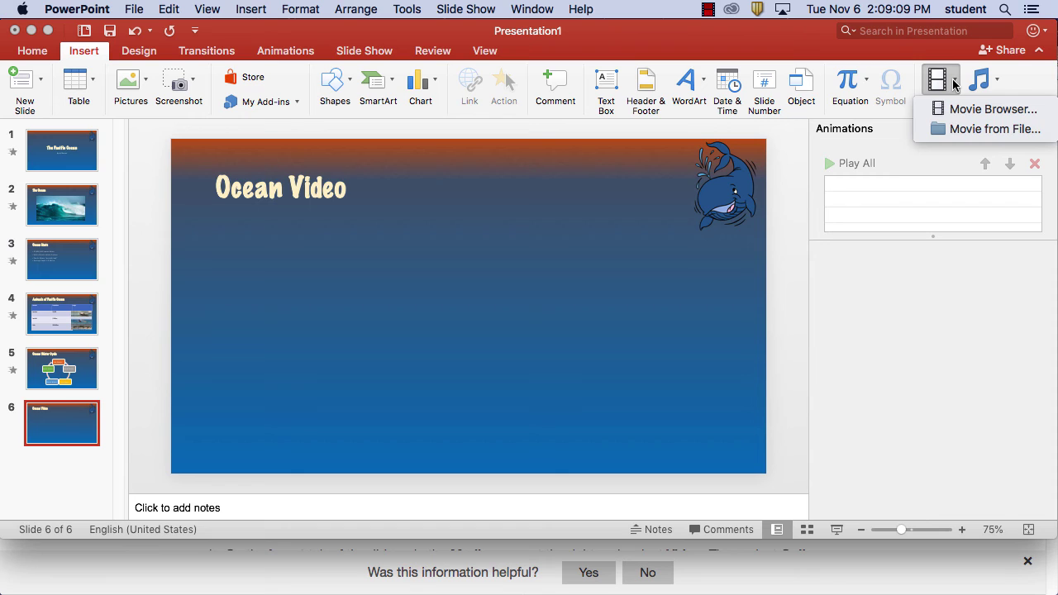
left_click(949, 130)
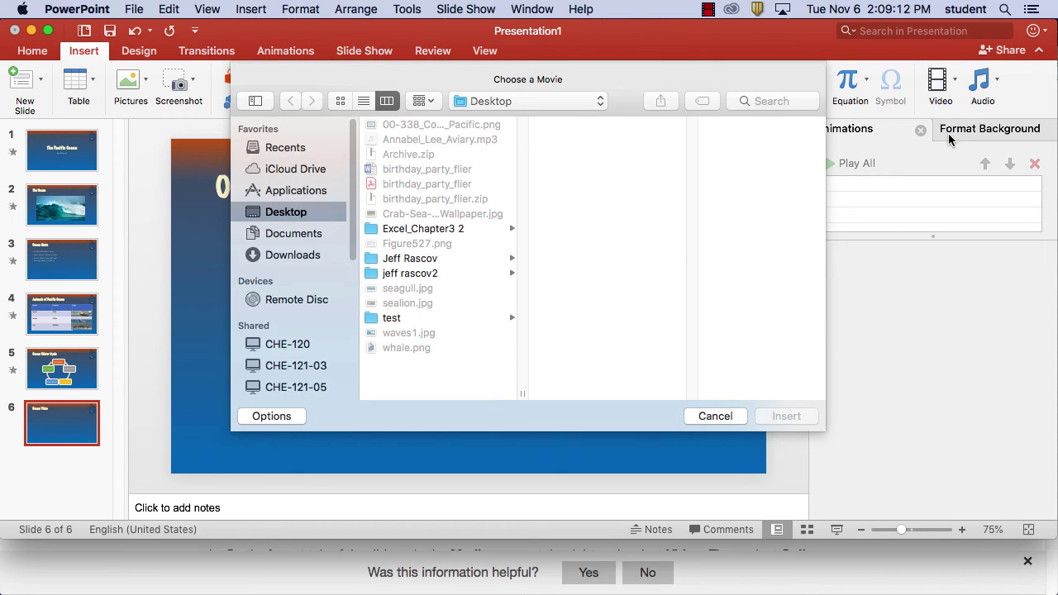
left_click(715, 416)
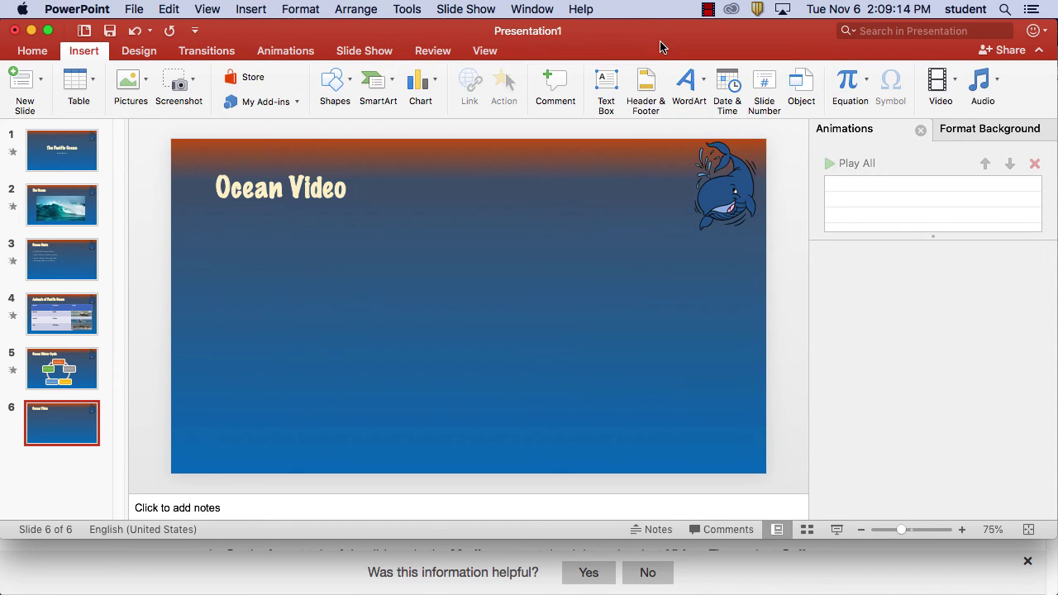
mouse_move(578, 590)
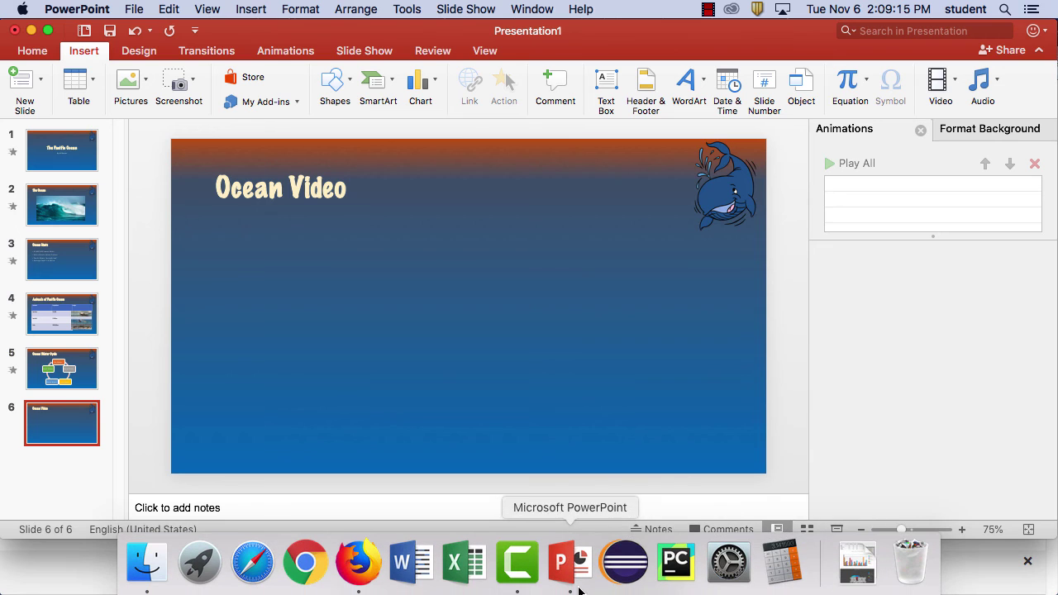
left_click(358, 566)
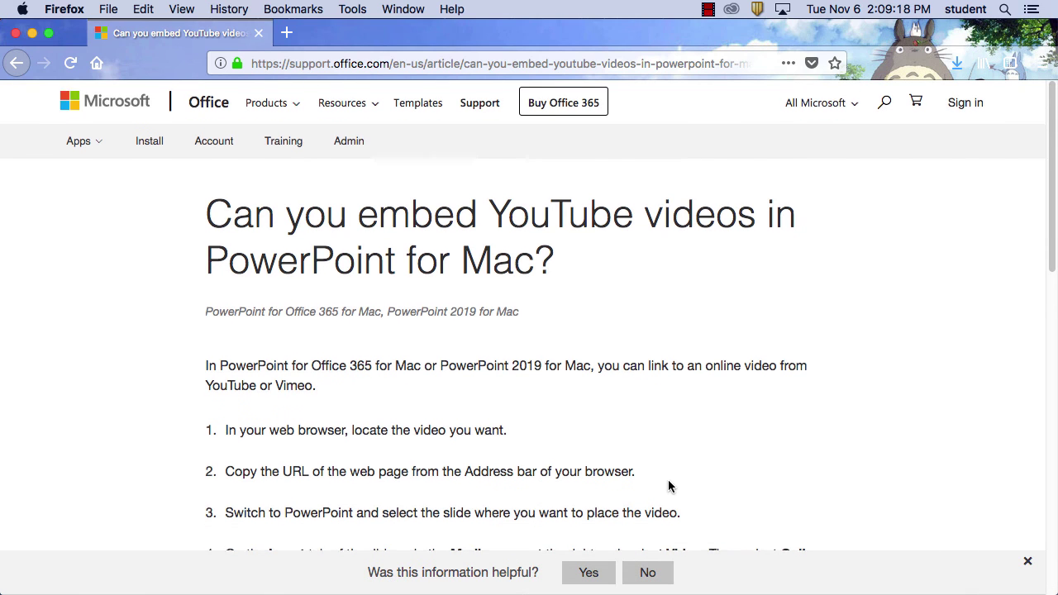
scroll(667, 483, "down", 3)
scroll(669, 487, "down", 3)
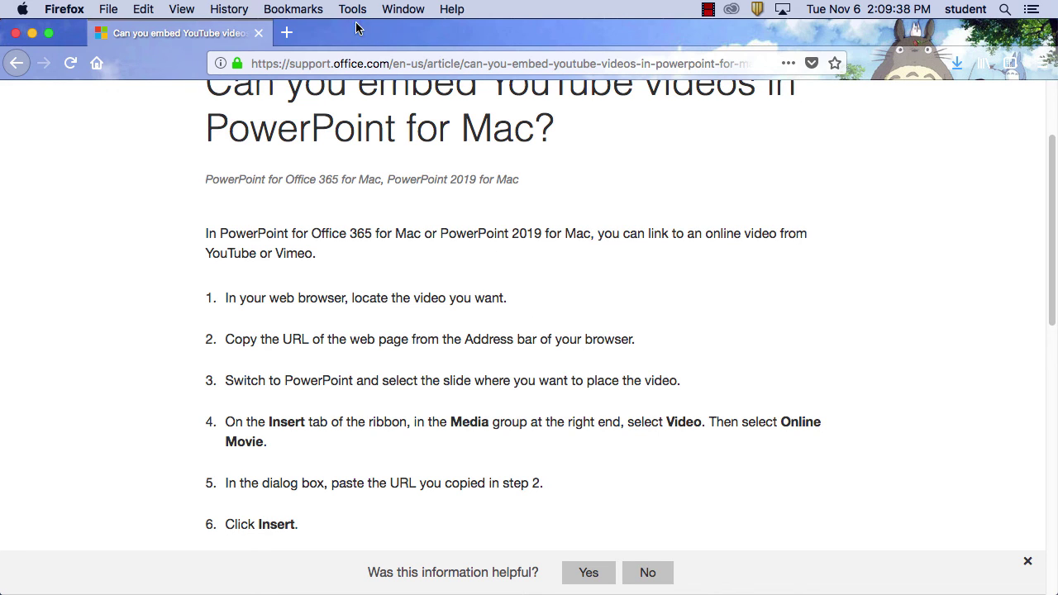
mouse_move(436, 592)
left_click(561, 567)
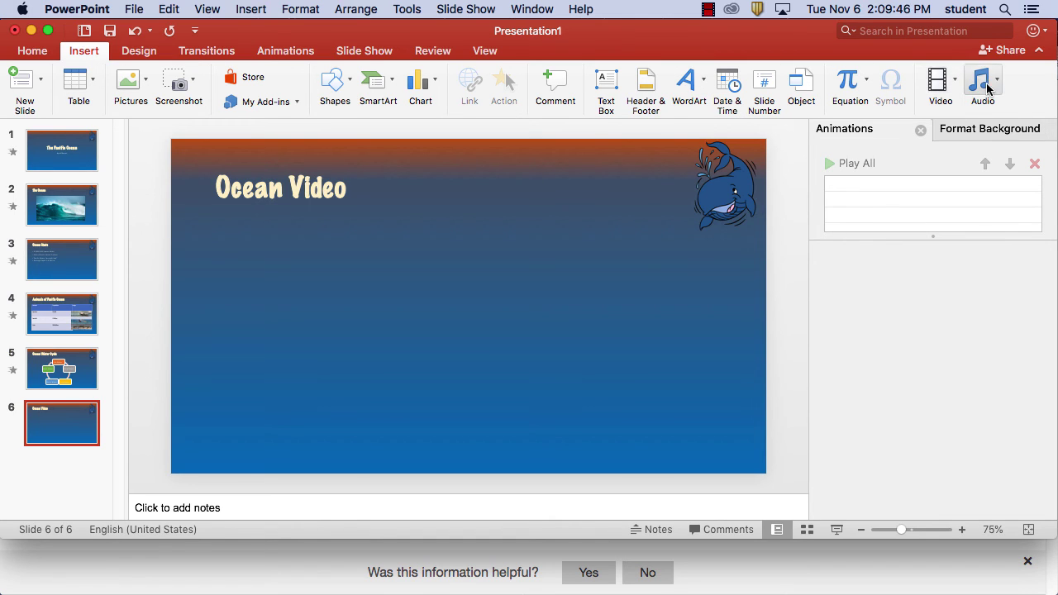
left_click(940, 83)
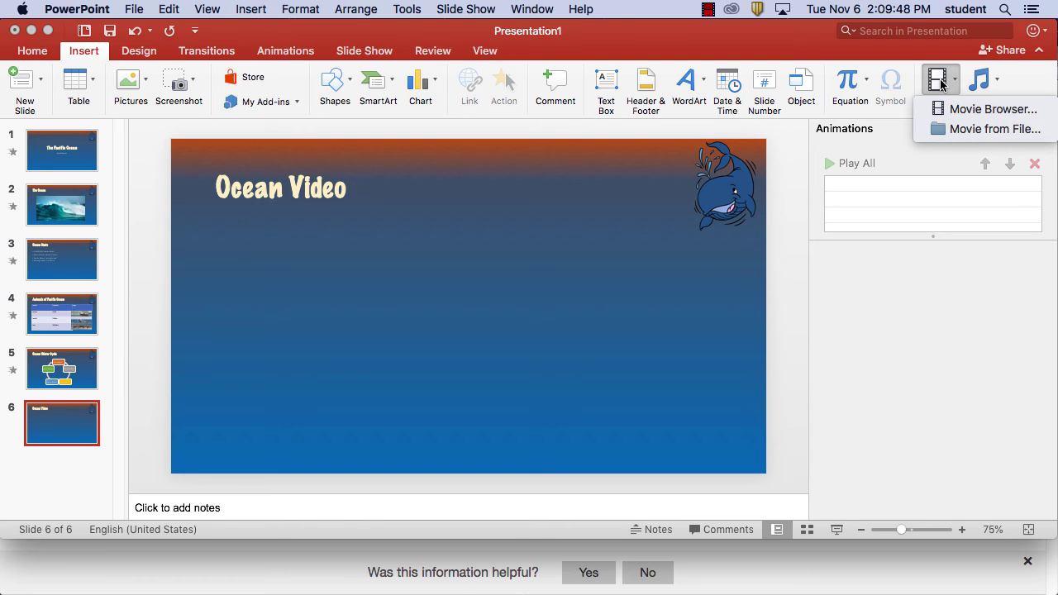
left_click(940, 83)
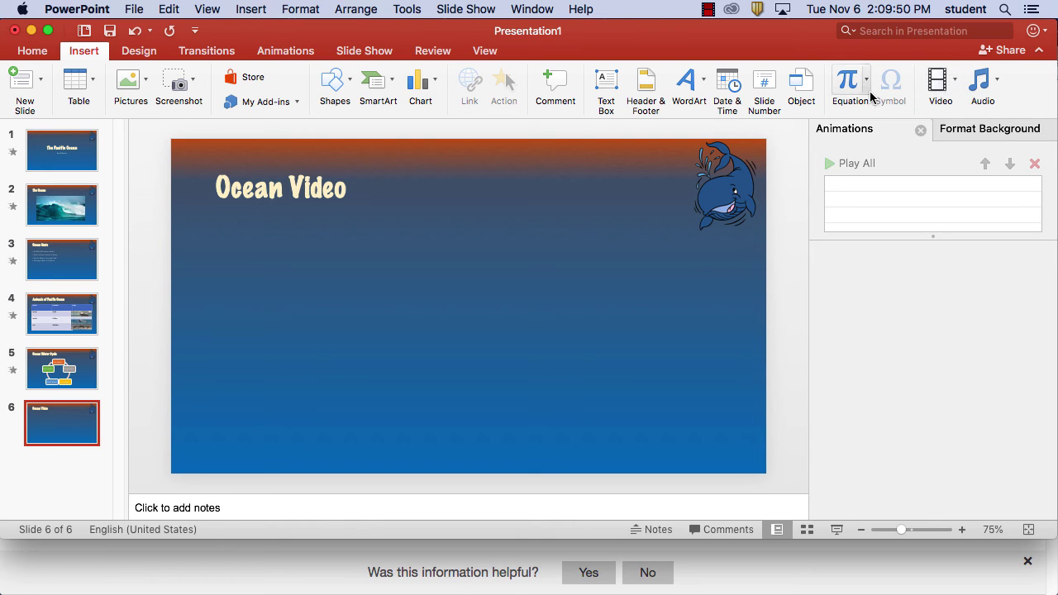
mouse_move(558, 593)
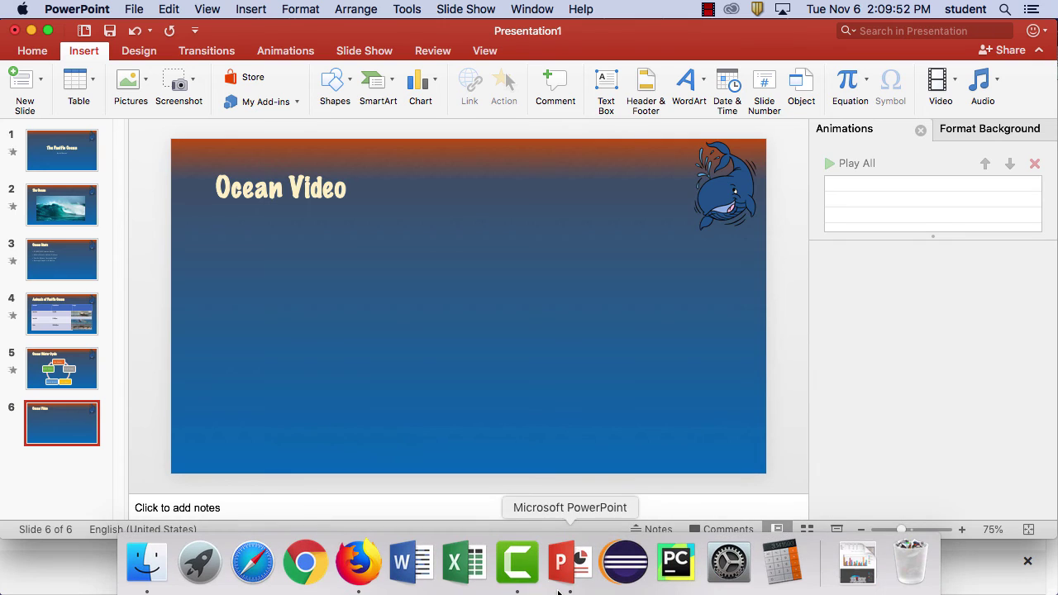
Skim the YouTube-embedding support article in Firefox, then return to PowerPoint's Ocean Video slide.
left_click(357, 562)
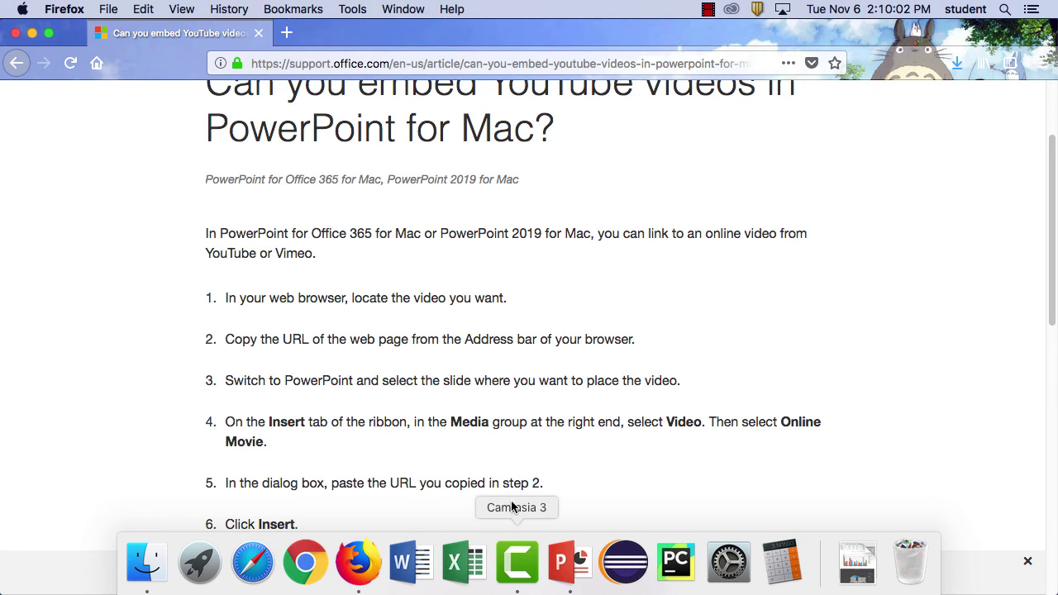
scroll(611, 417, "down", 5)
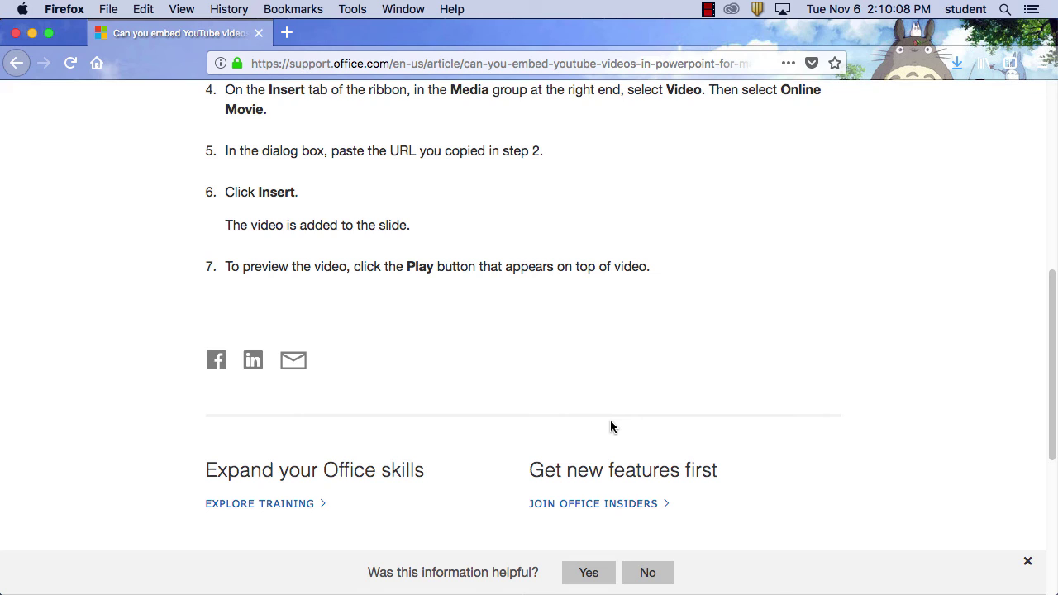
scroll(610, 421, "up", 1)
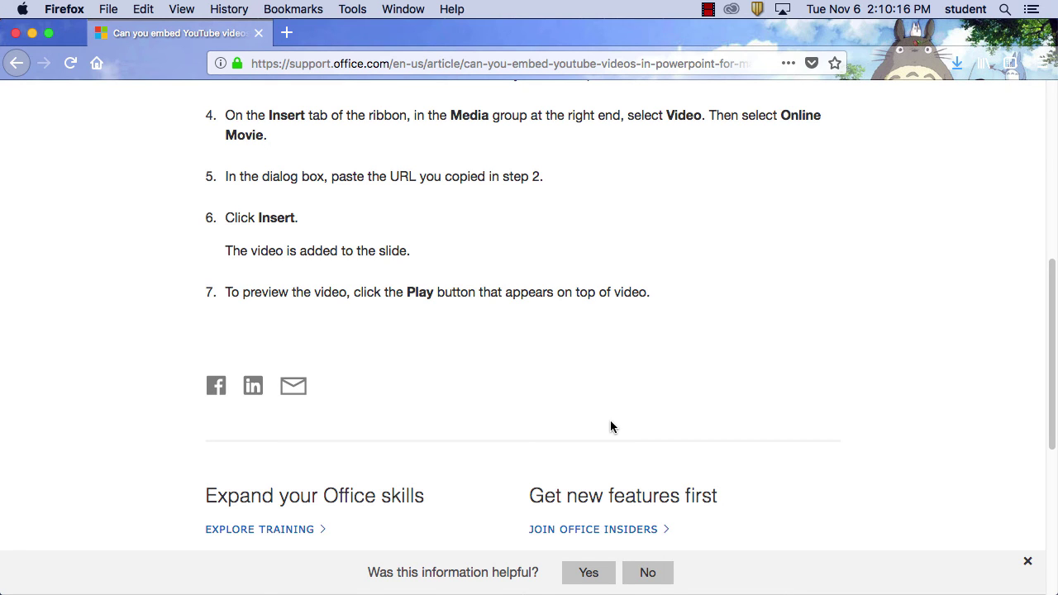
scroll(611, 426, "down", 10)
scroll(443, 338, "up", 20)
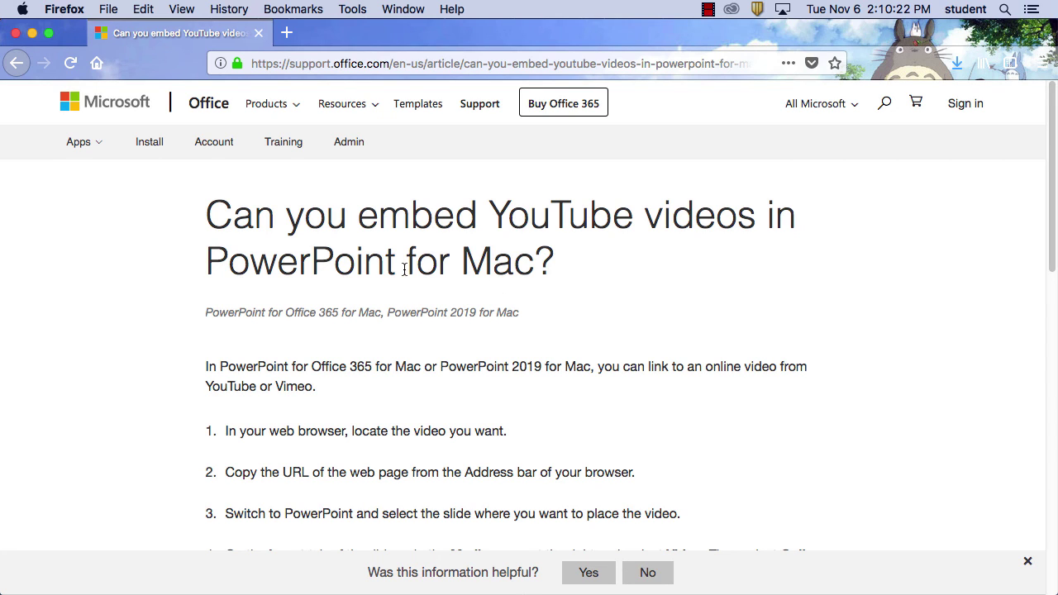
mouse_move(397, 582)
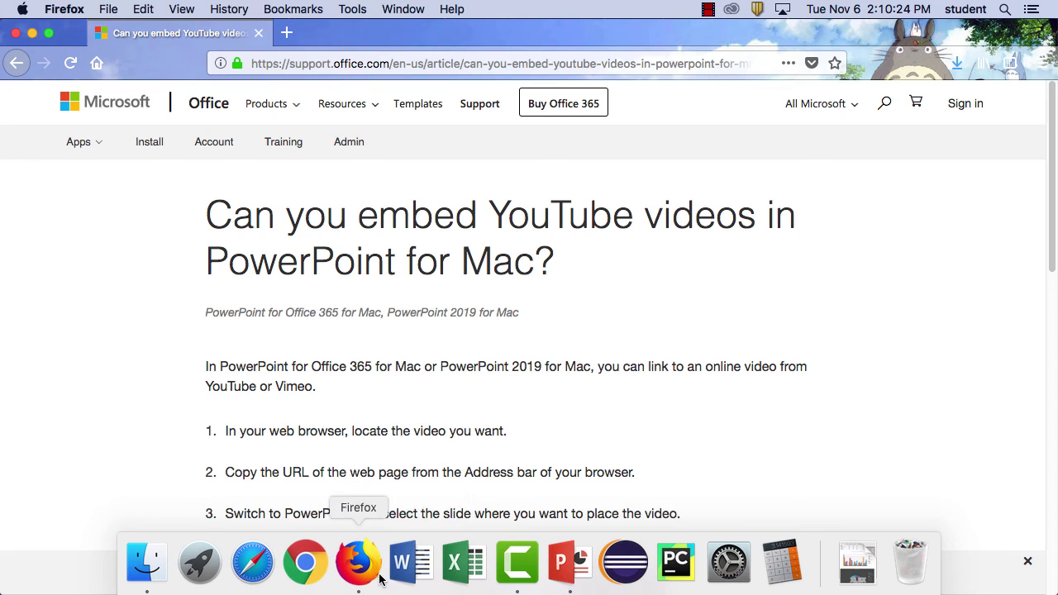
left_click(565, 566)
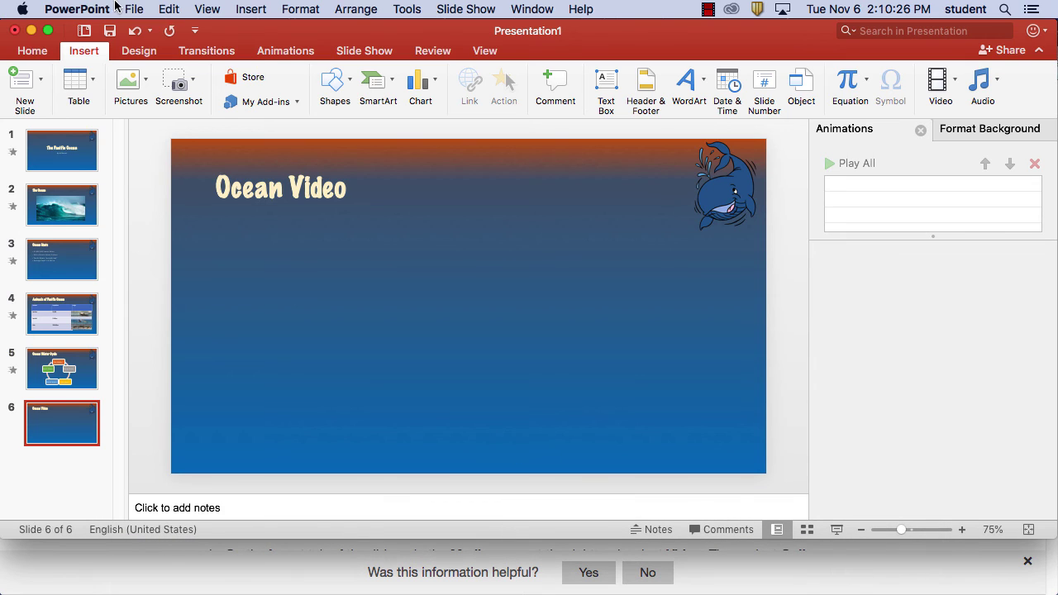
Confirm PowerPoint is version 16.16 in About PowerPoint, then return to Firefox's support article.
left_click(76, 9)
left_click(86, 33)
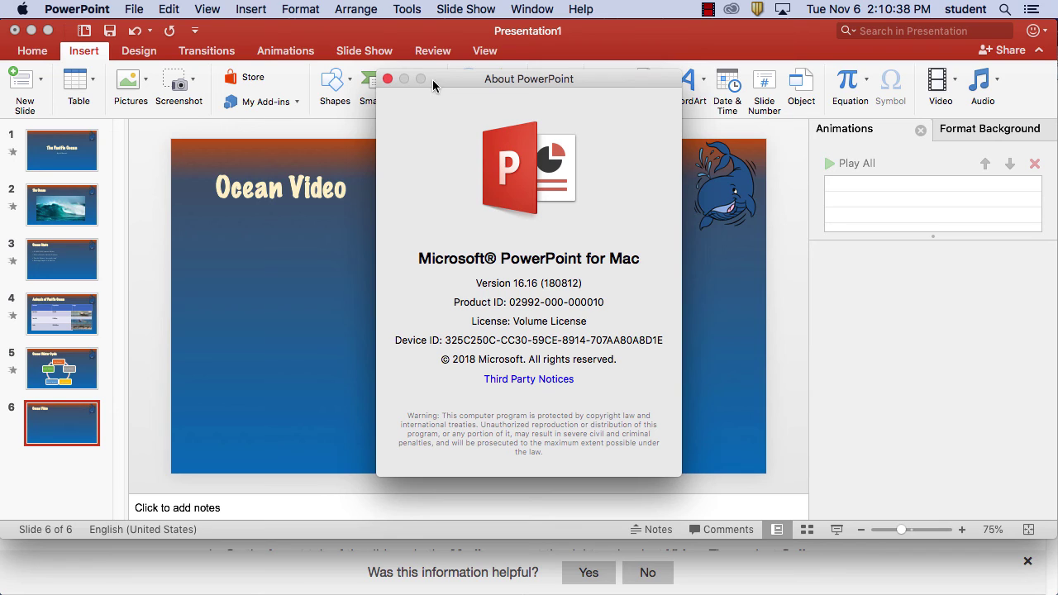
left_click(387, 78)
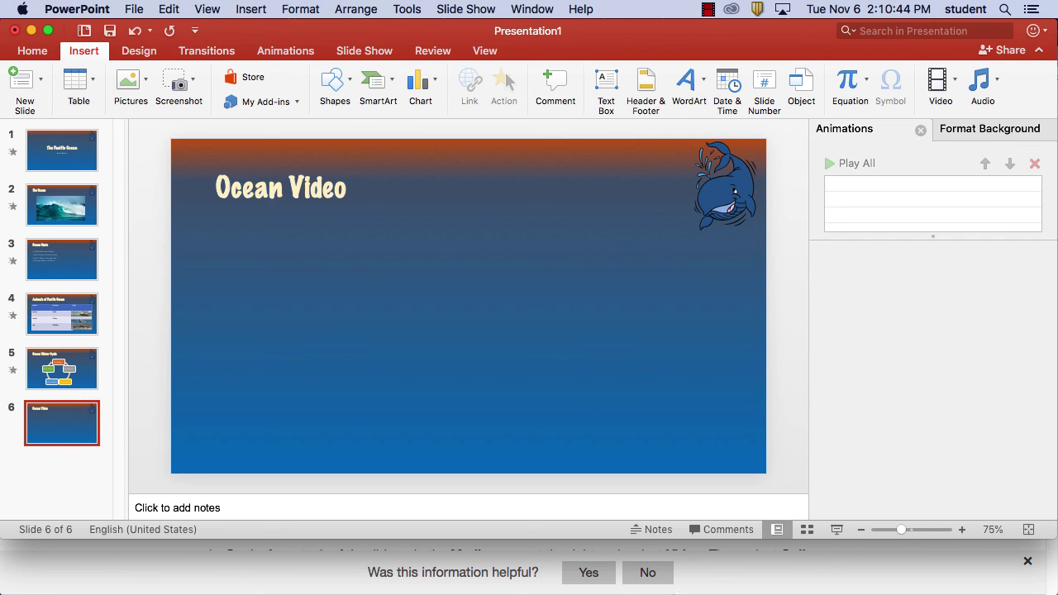
mouse_move(673, 590)
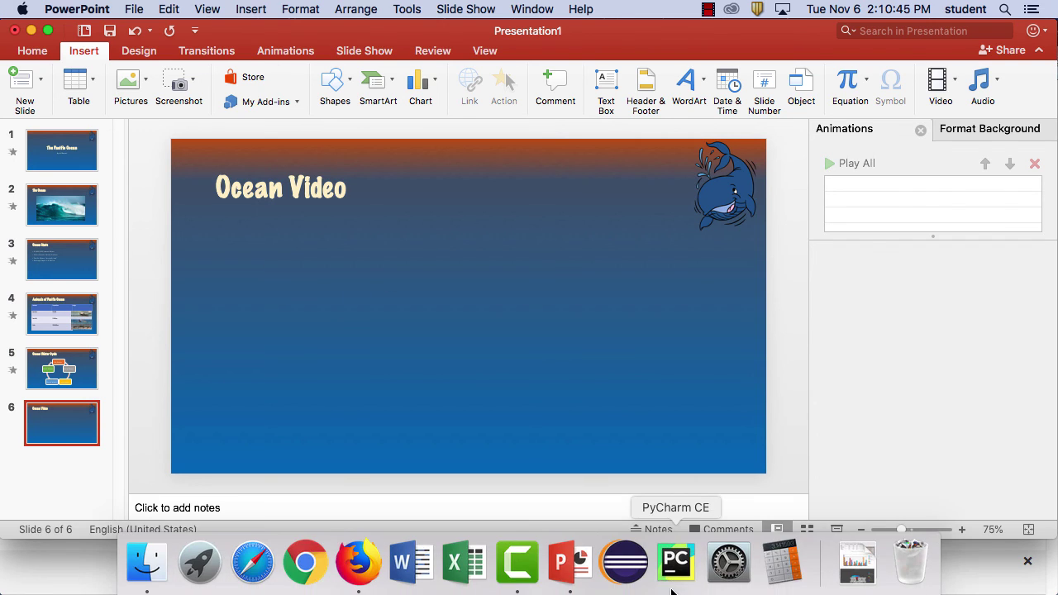
left_click(360, 562)
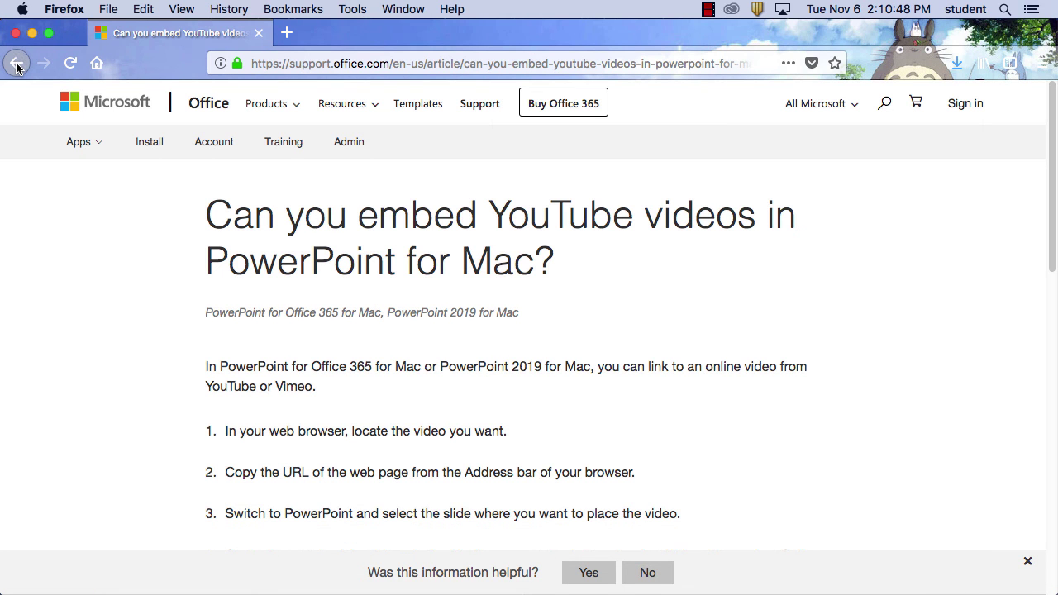
Copy the youtu.be share link of the Great Pacific Garbage Patch video from YouTube.
left_click_drag(409, 35, 580, 437)
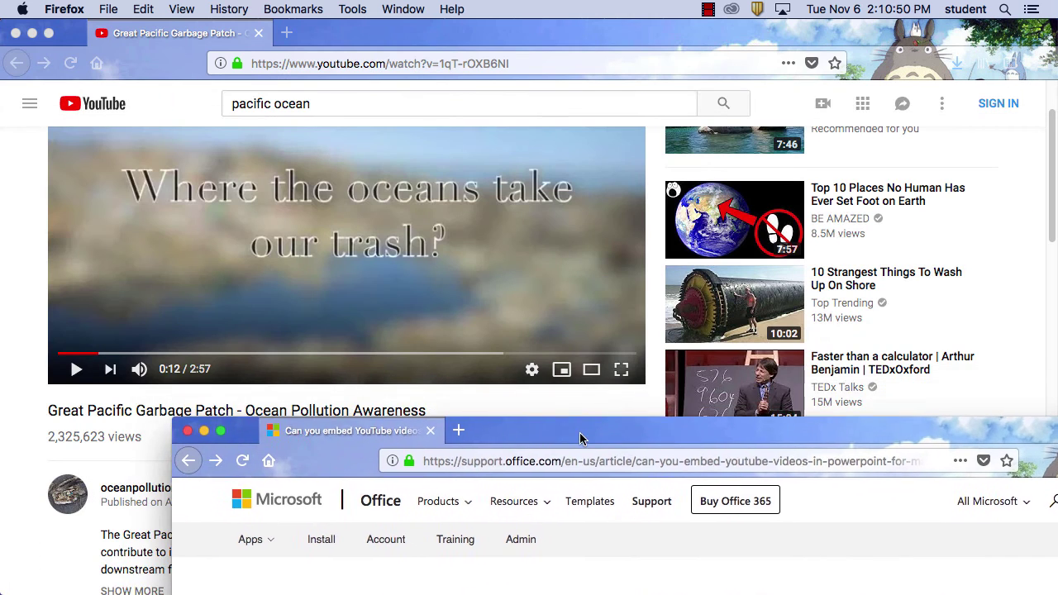
left_click(525, 406)
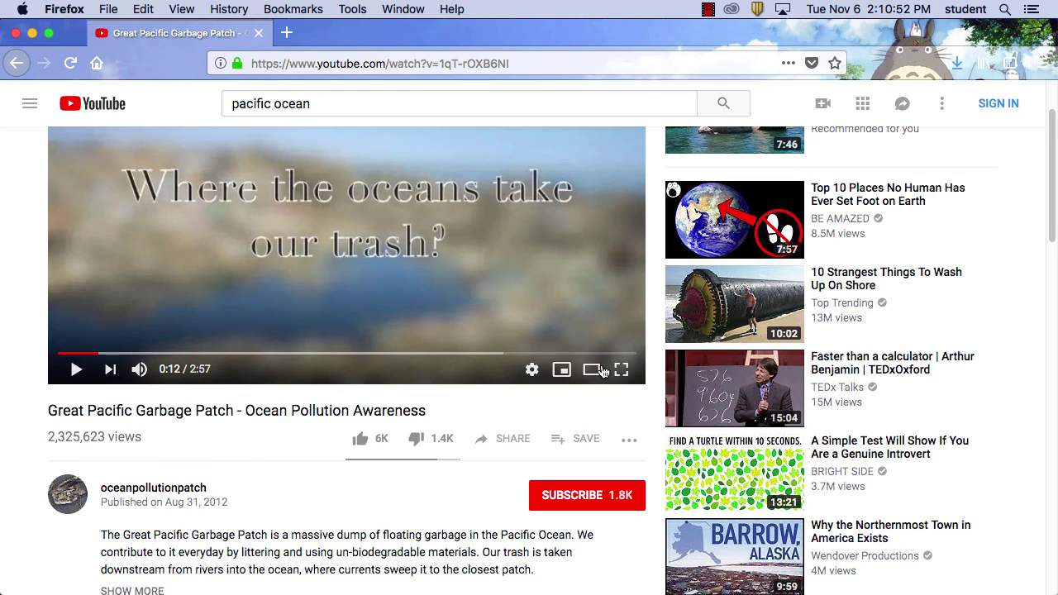
scroll(537, 314, "up", 2)
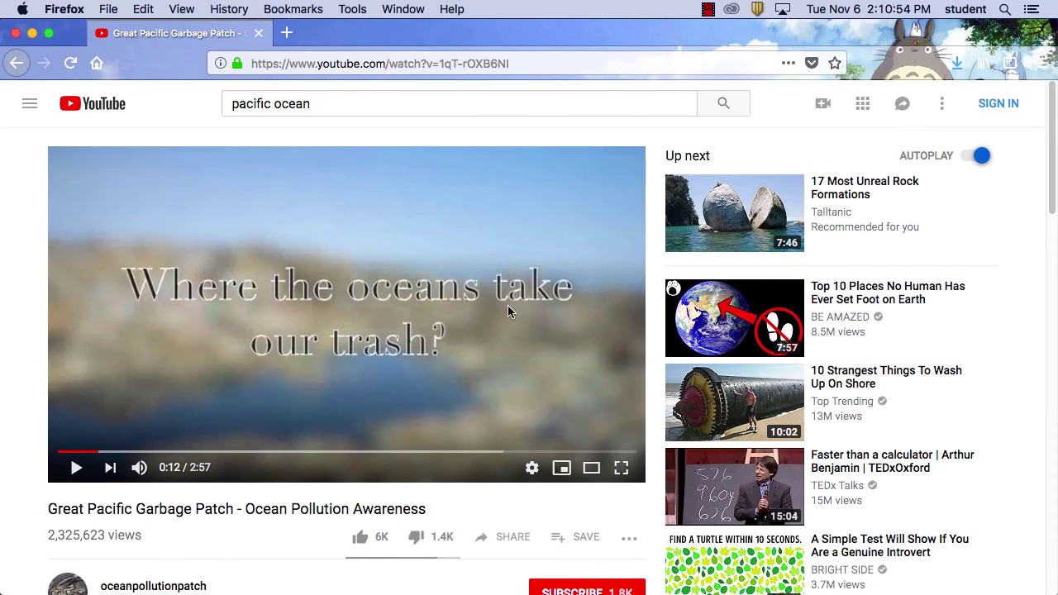
scroll(501, 394, "down", 3)
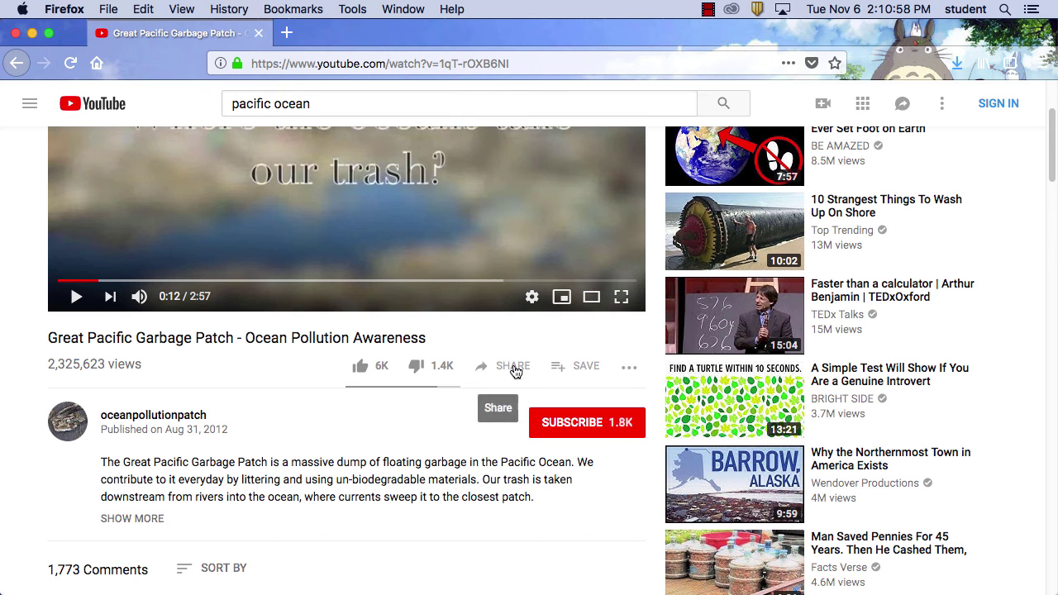
left_click(513, 369)
left_click(526, 356)
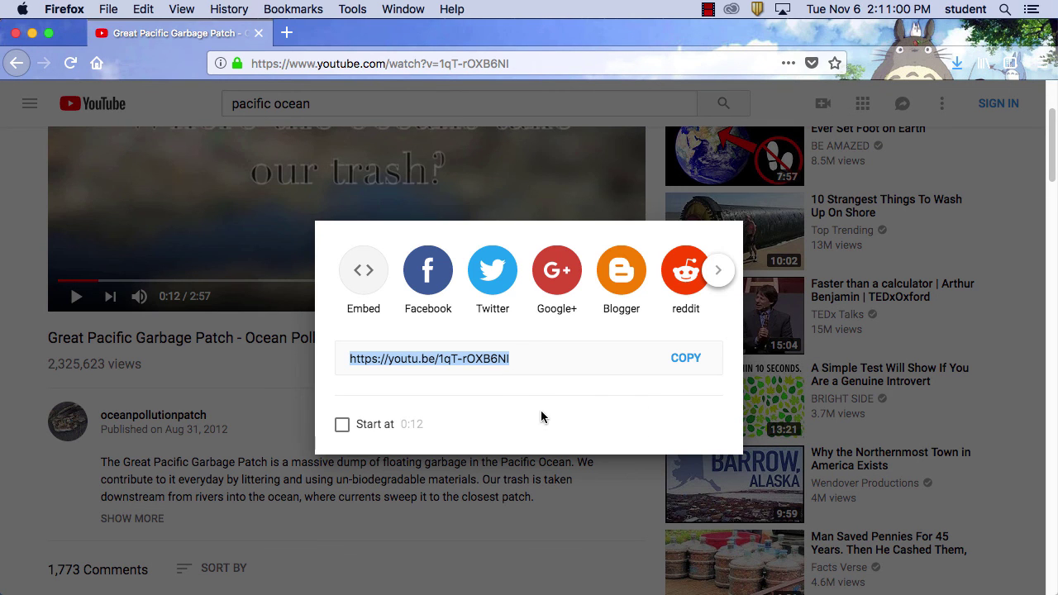
left_click(686, 364)
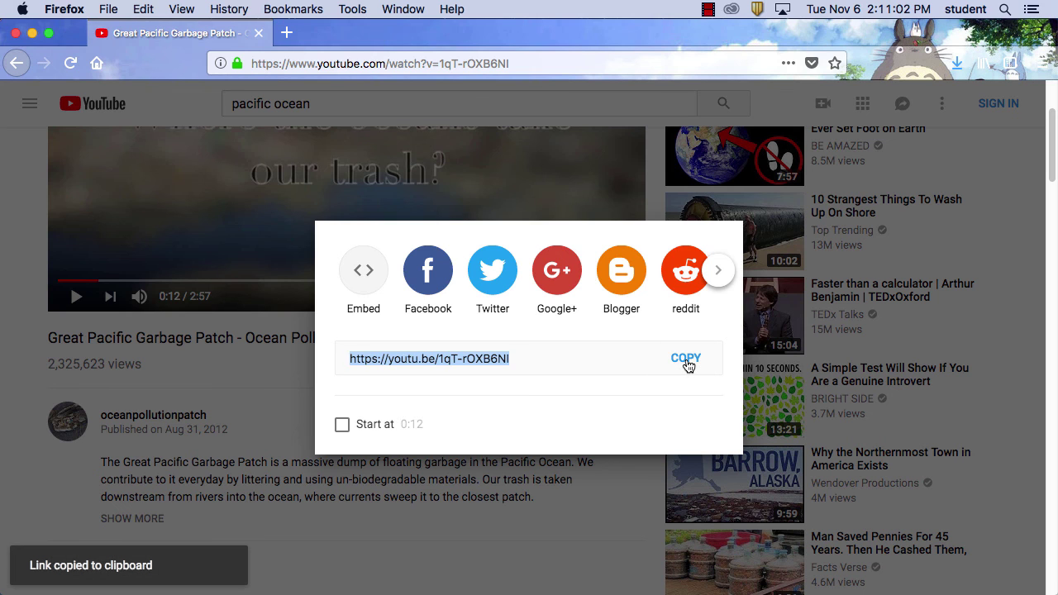
mouse_move(453, 588)
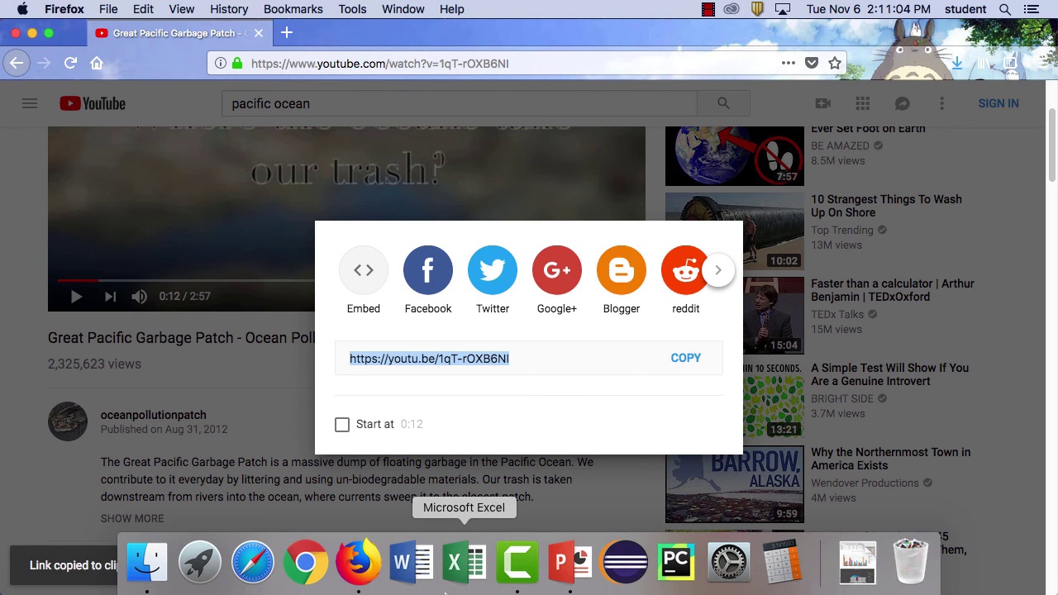
key("Escape")
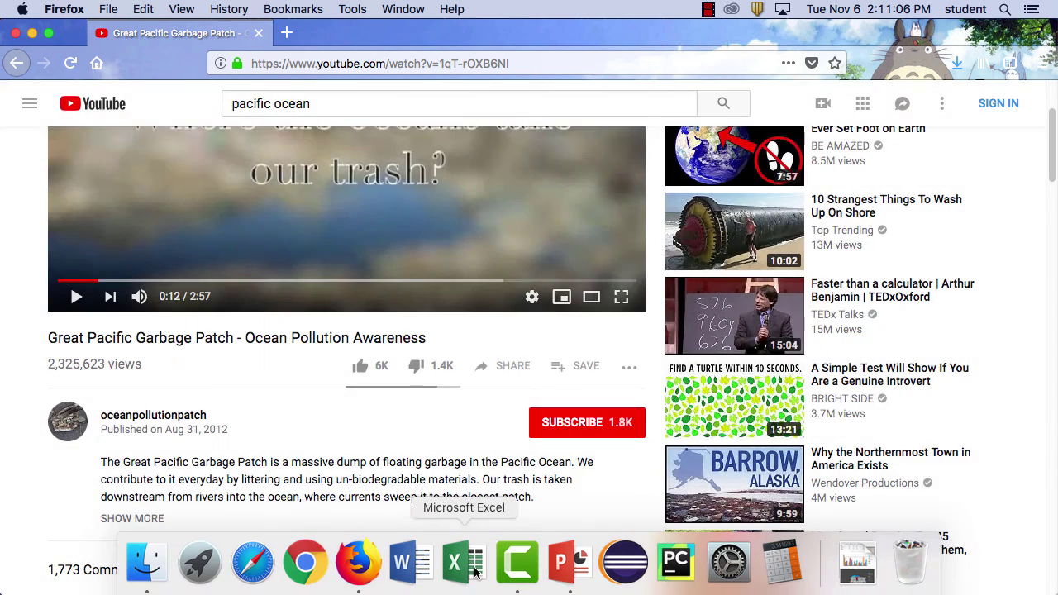
Paste the YouTube short link onto slide 6 and position it under the Ocean Video title.
left_click(570, 563)
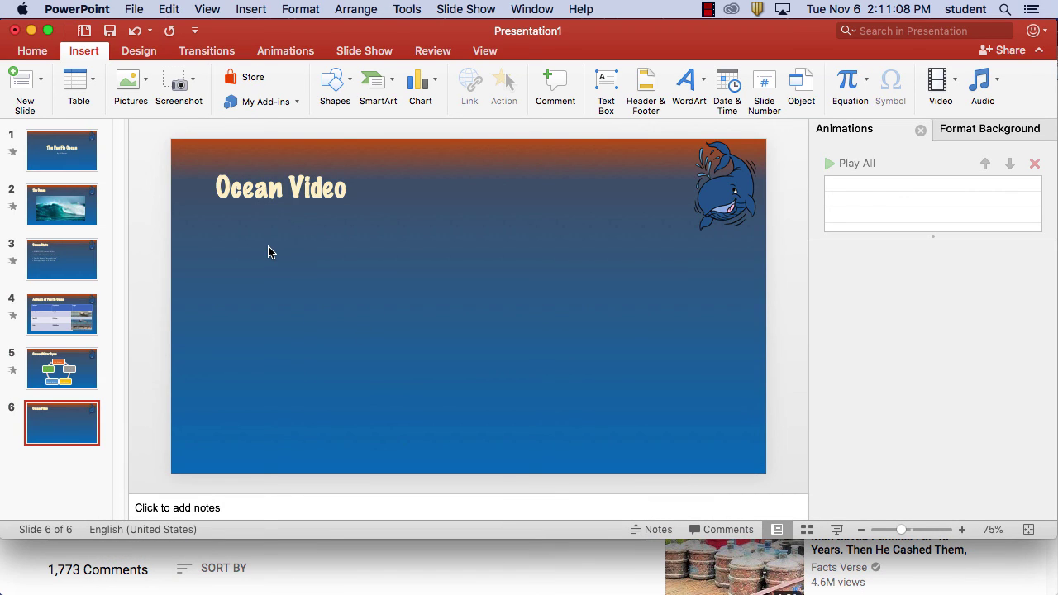
key("super+v")
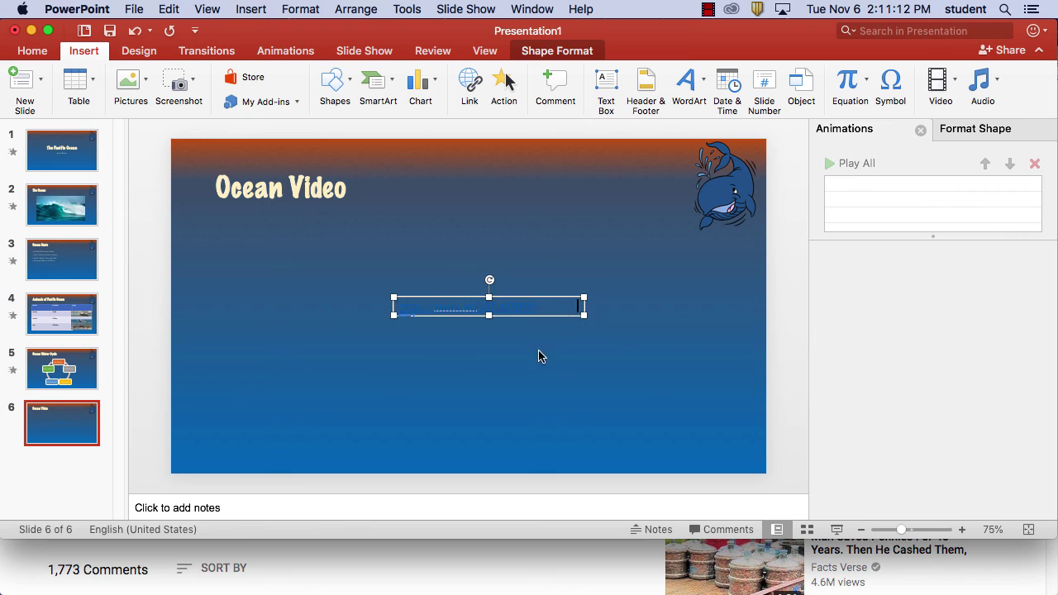
left_click_drag(472, 299, 290, 243)
left_click(492, 255)
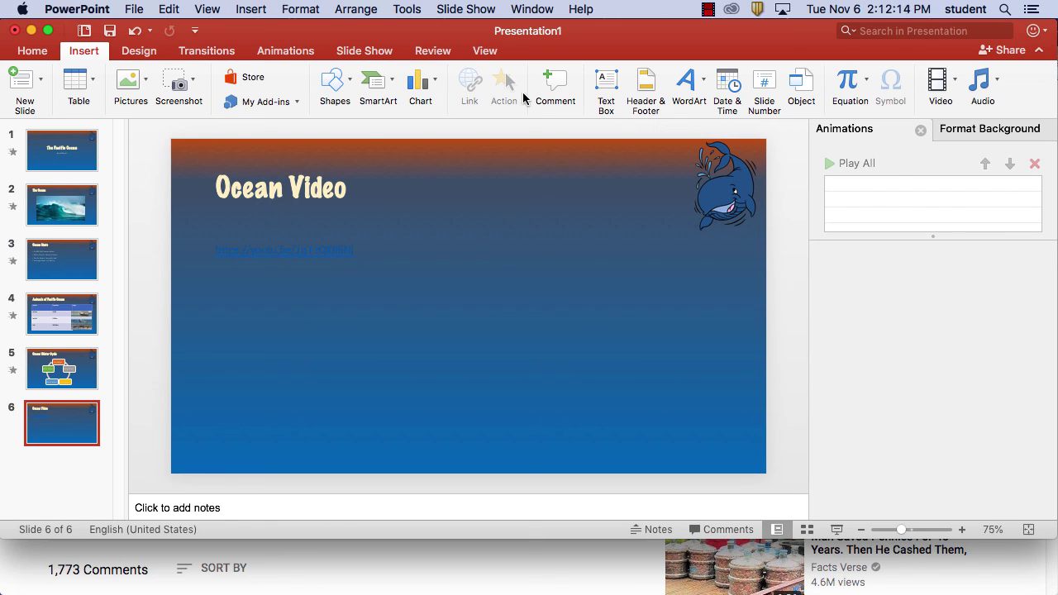
Switch to Slide Master view and select the top-level master slide.
left_click(492, 51)
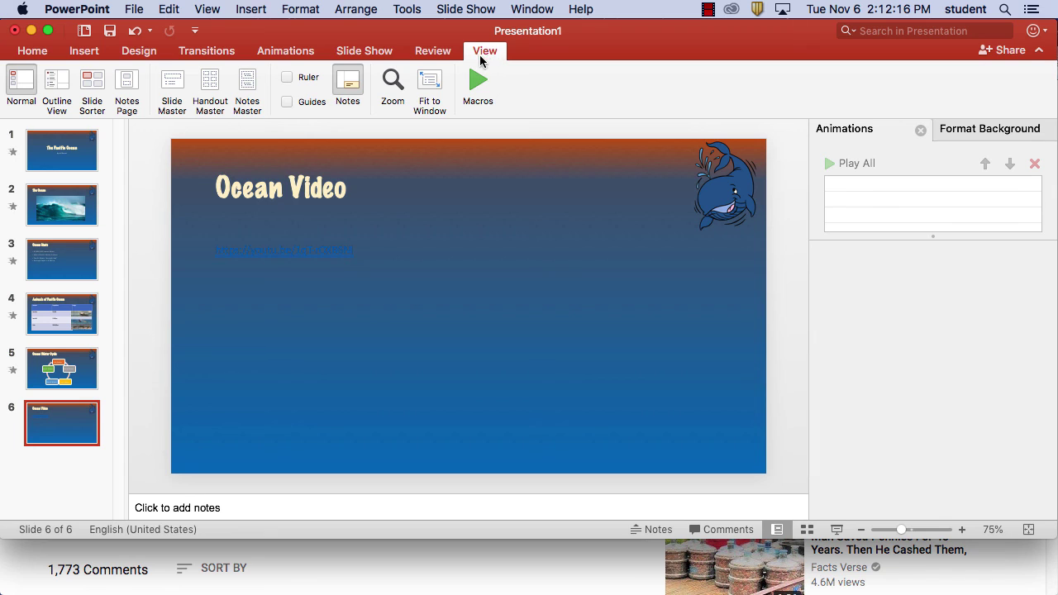
left_click(168, 80)
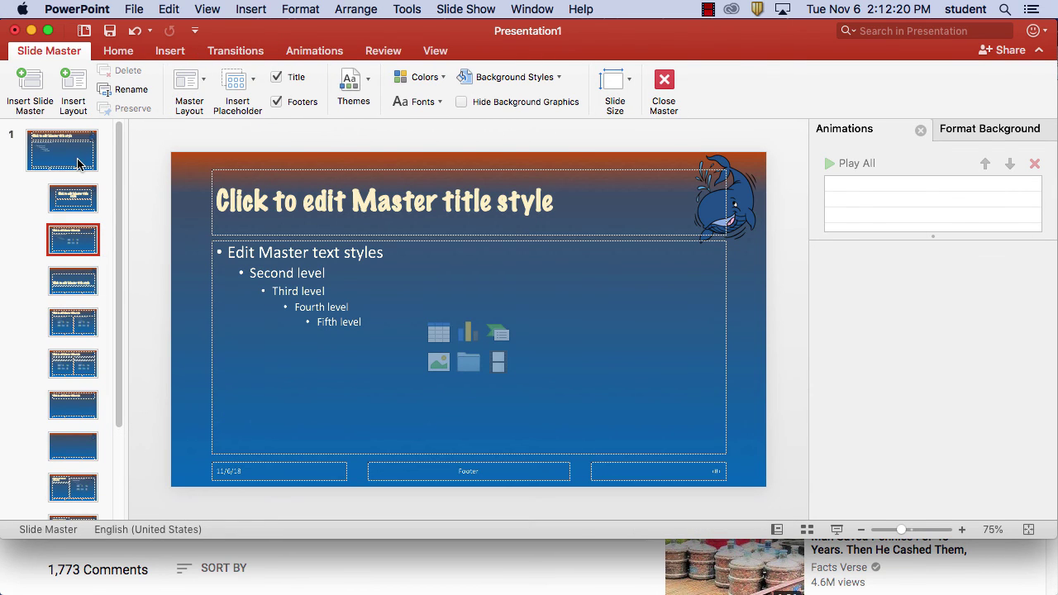
left_click(80, 162)
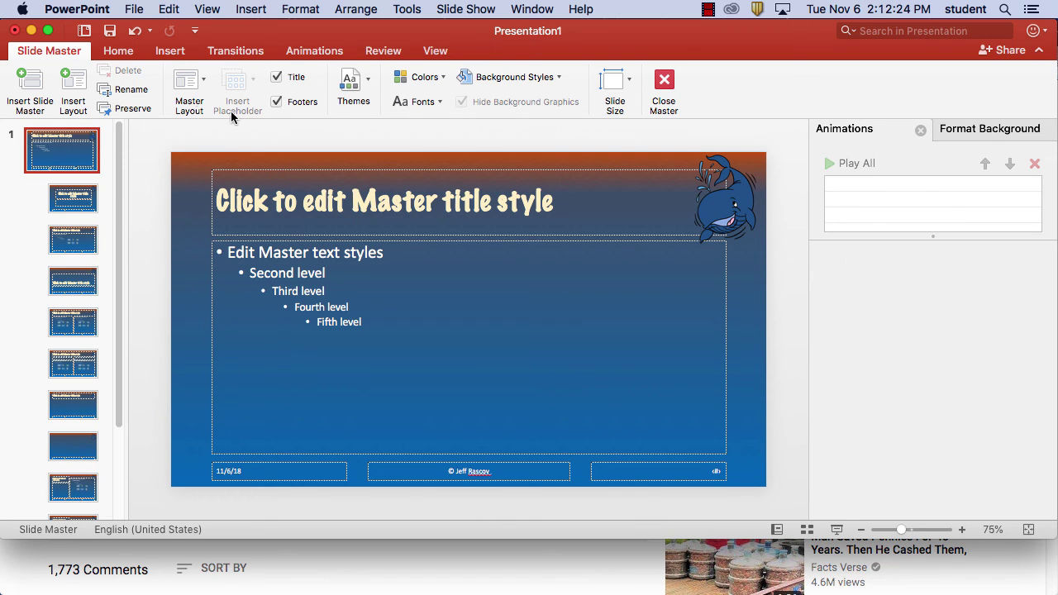
Turn on date, slide number and copyright footer in Header & Footer and apply to all.
left_click(118, 53)
left_click(184, 55)
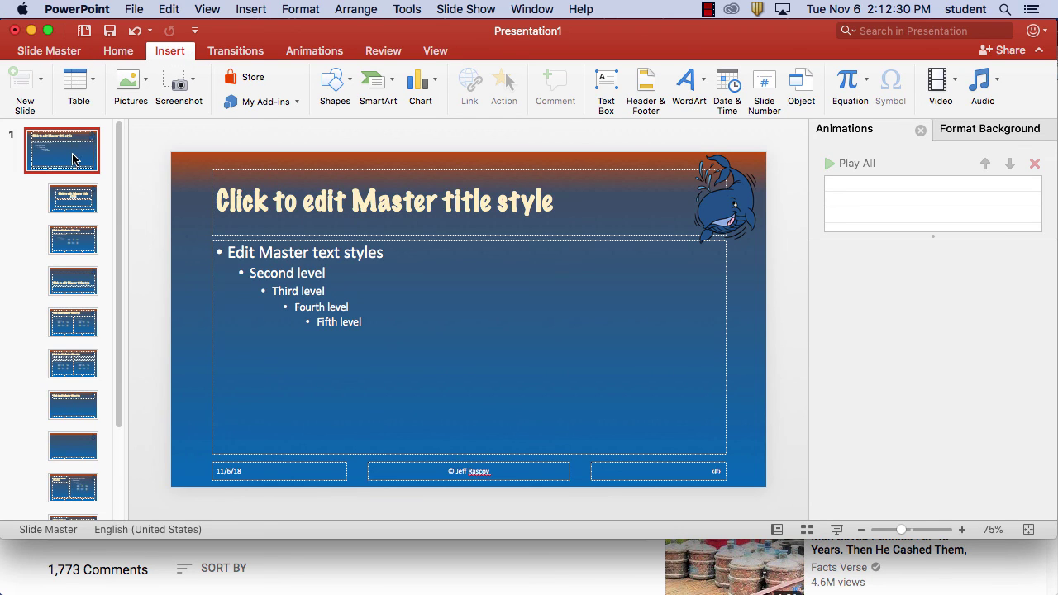
left_click(767, 82)
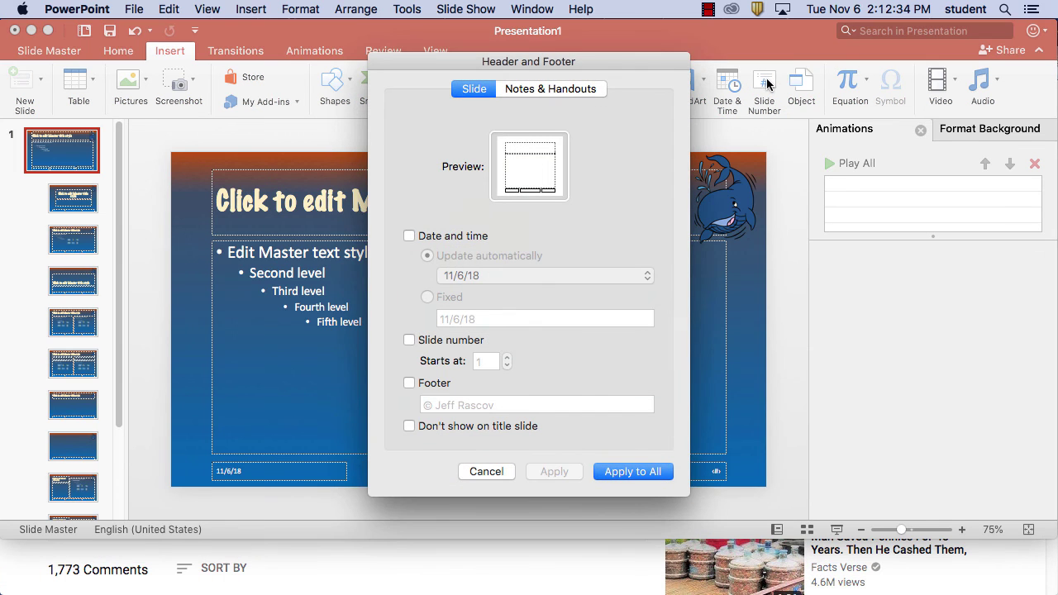
left_click(408, 237)
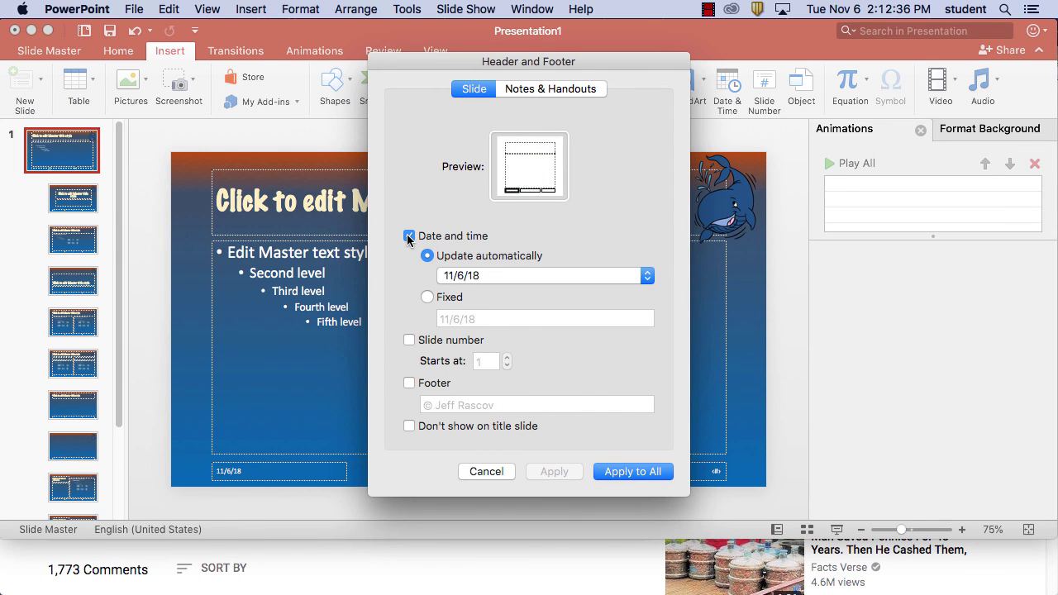
left_click(408, 340)
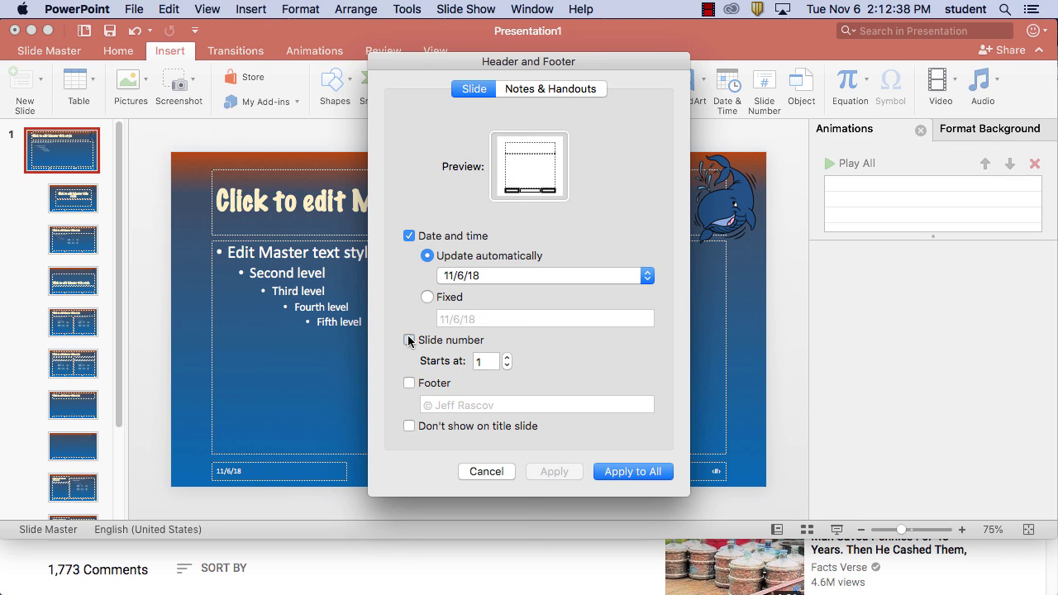
left_click(410, 384)
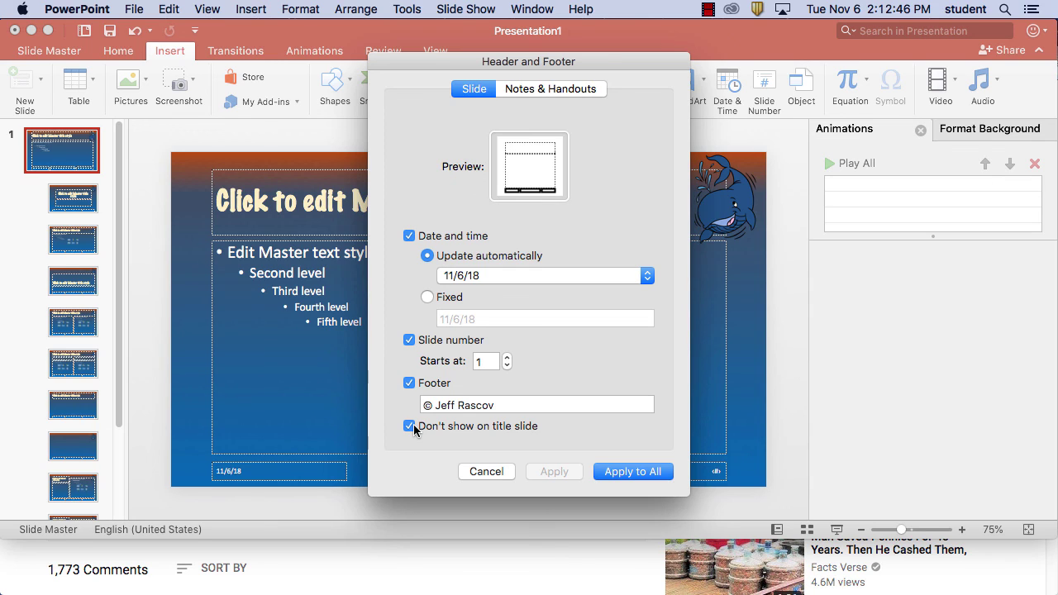
left_click(507, 470)
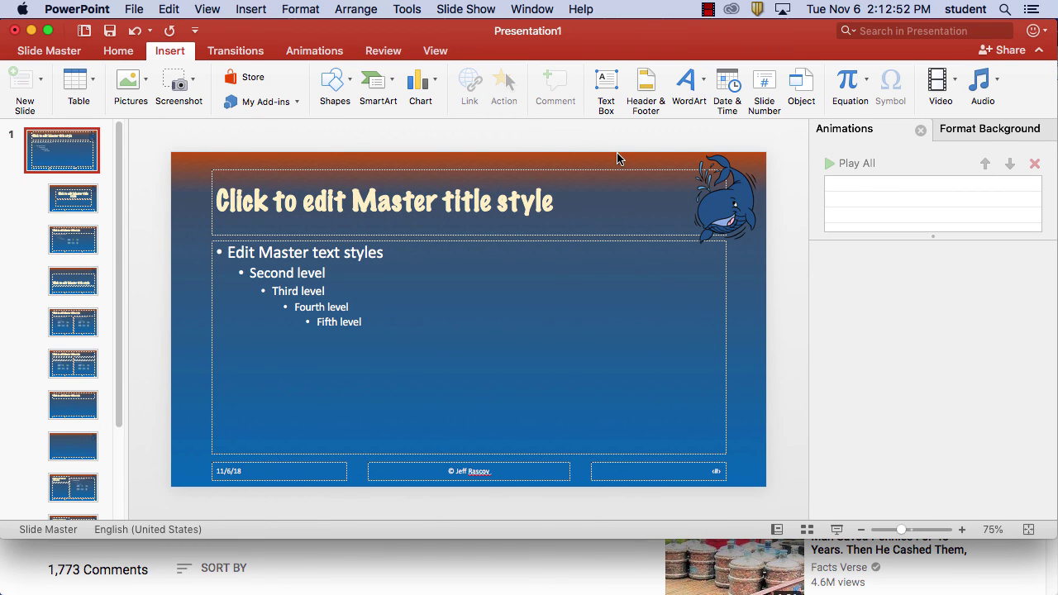
Leave and re-enter Slide Master view, then select the slide master for all layouts.
left_click(60, 53)
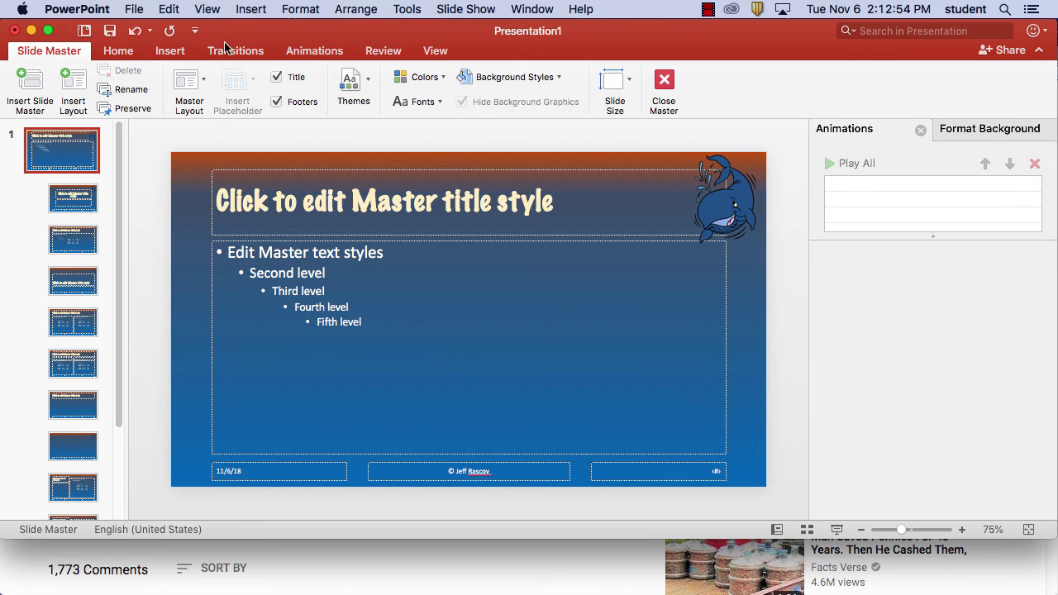
left_click(663, 83)
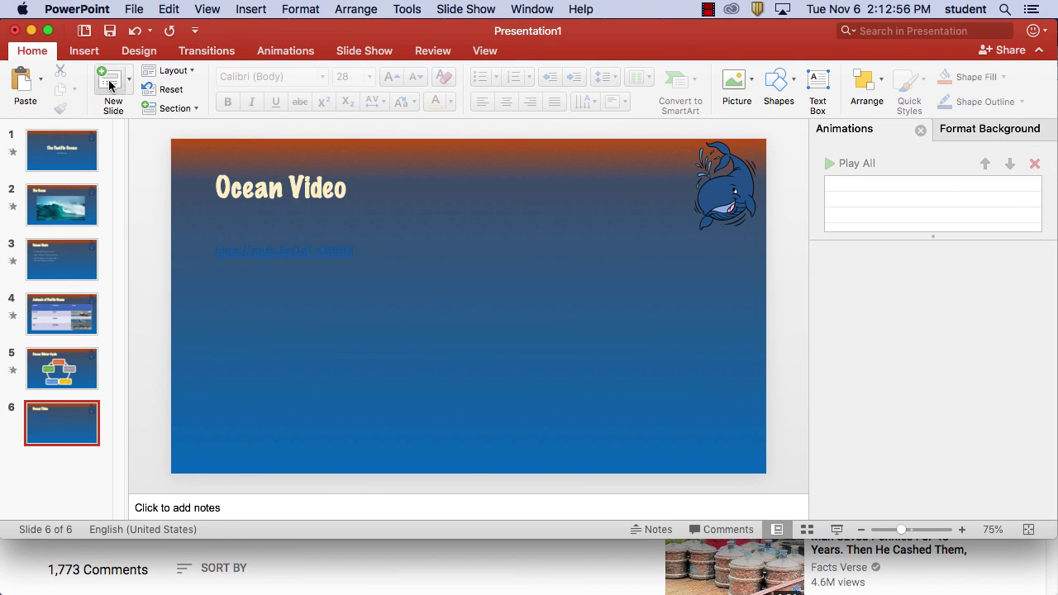
left_click(482, 53)
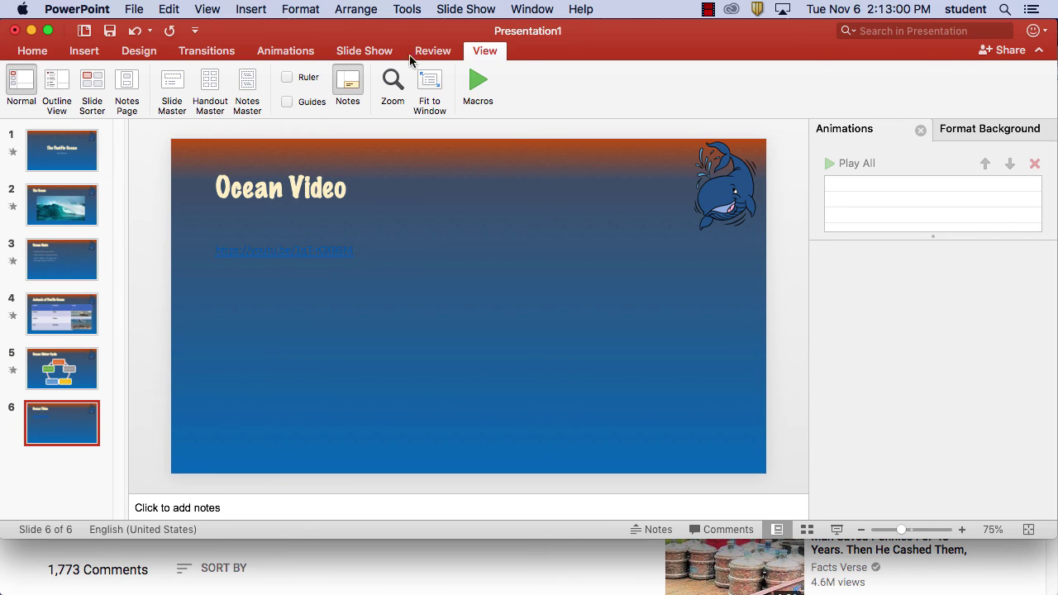
left_click(173, 86)
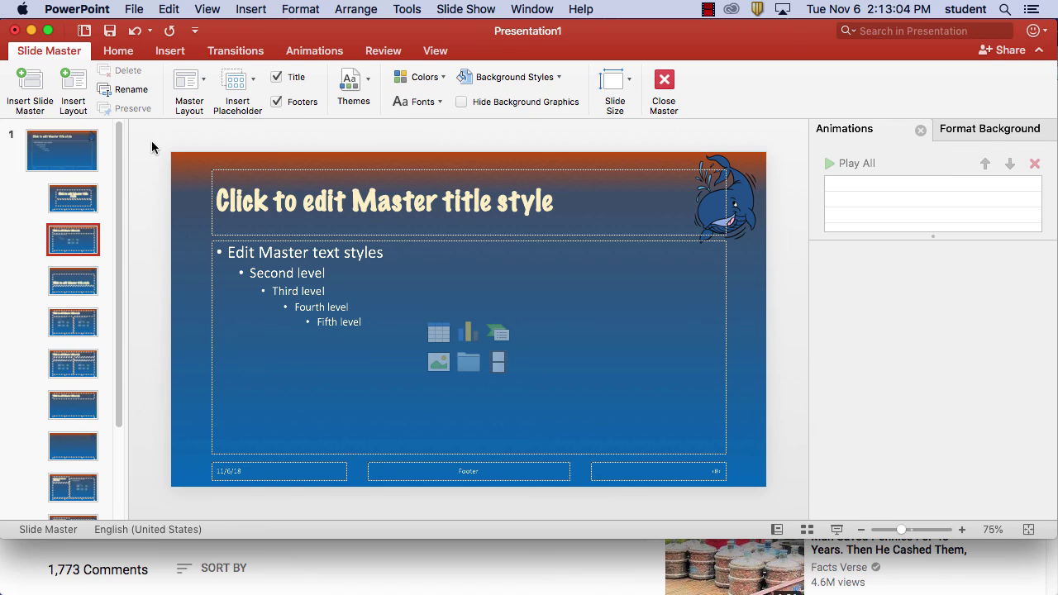
left_click(81, 146)
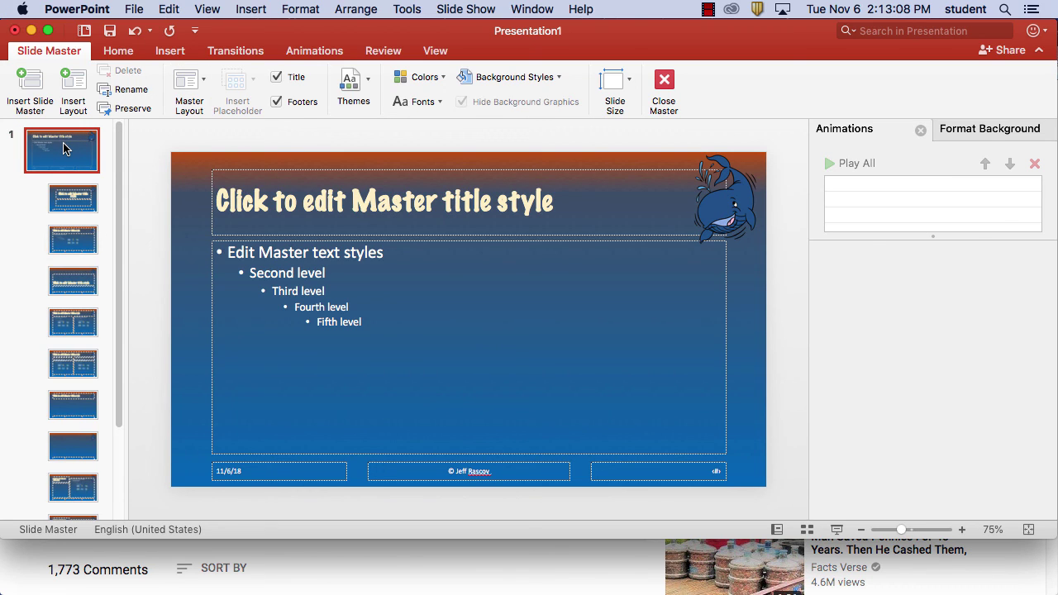
Enable date, slide number, copyright footer and Don't show on title slide, applied to all.
left_click(171, 52)
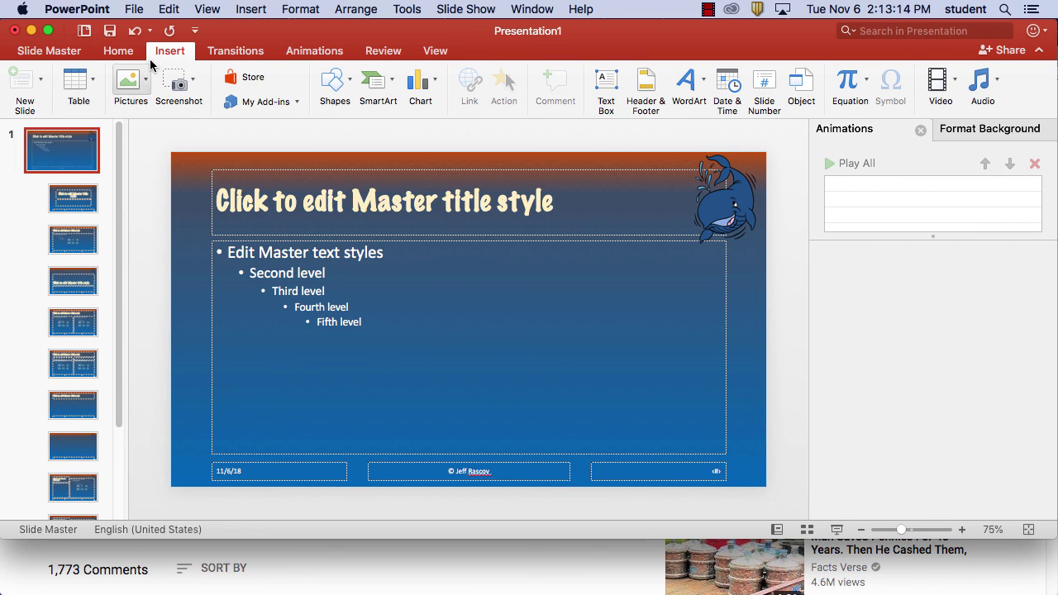
left_click(766, 86)
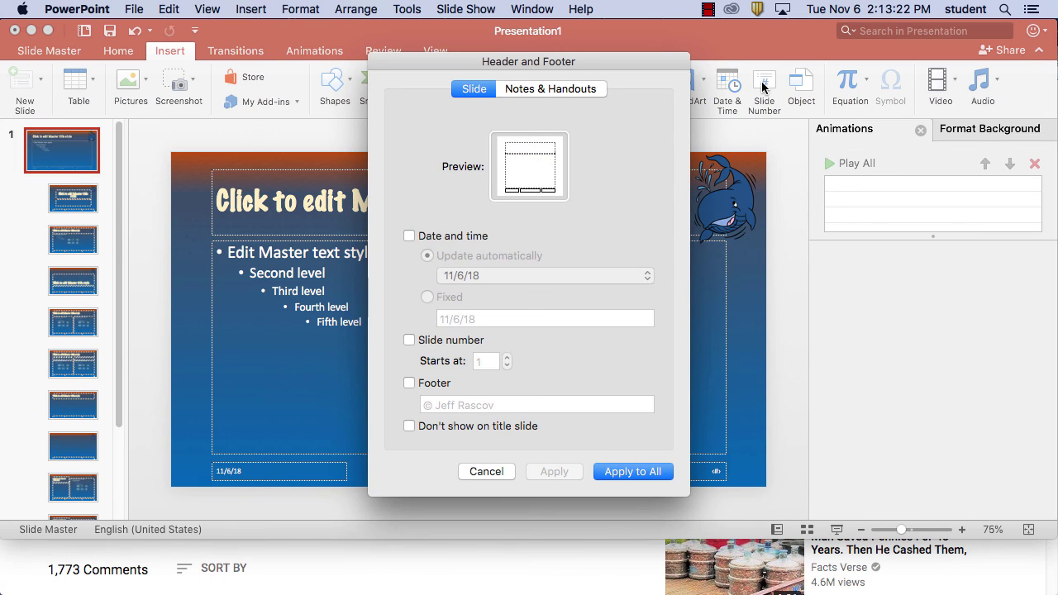
left_click(408, 236)
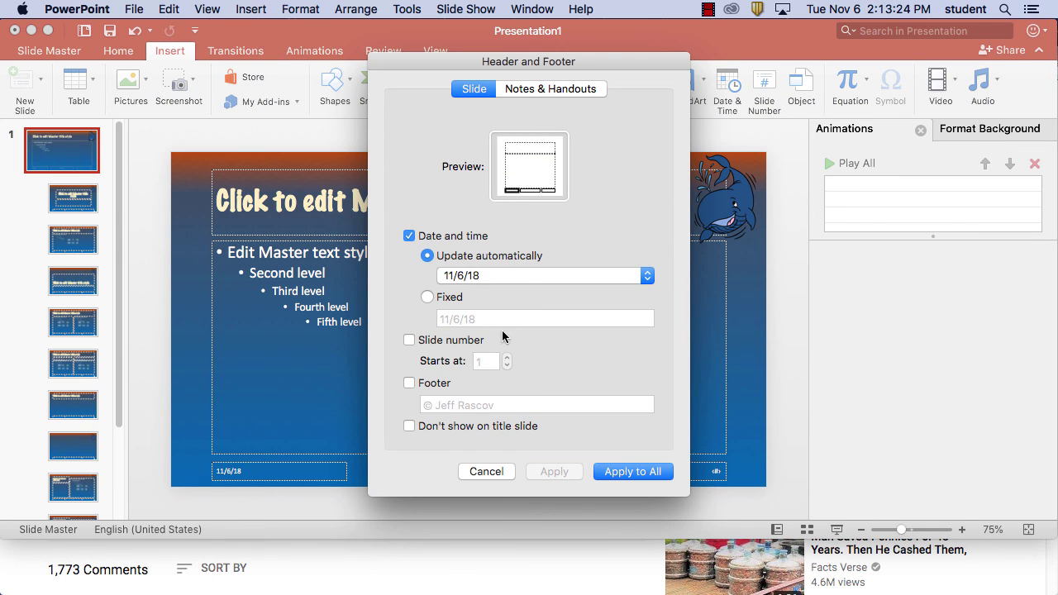
left_click(409, 340)
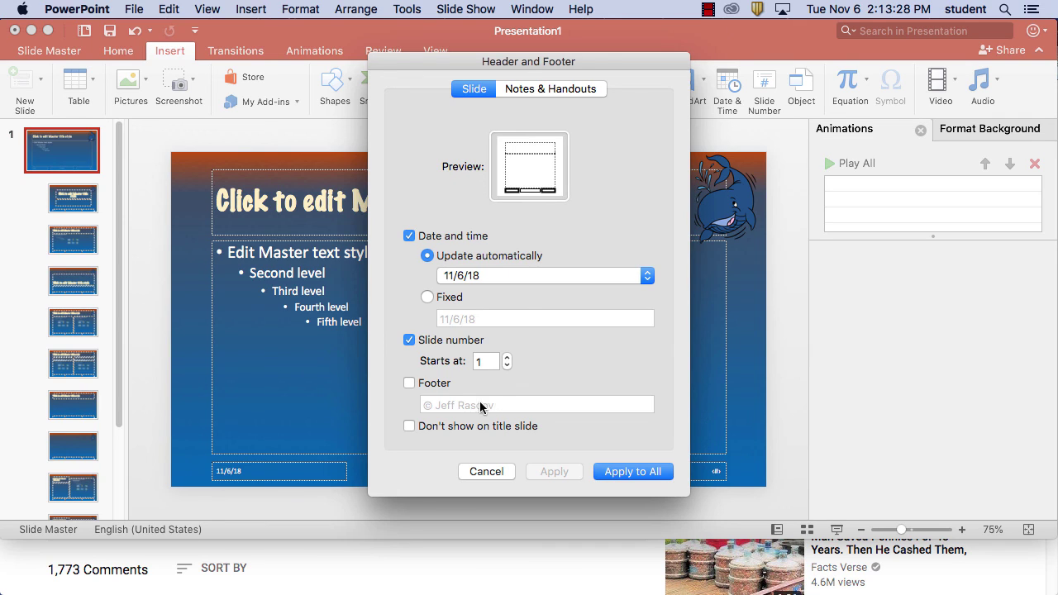
left_click(416, 382)
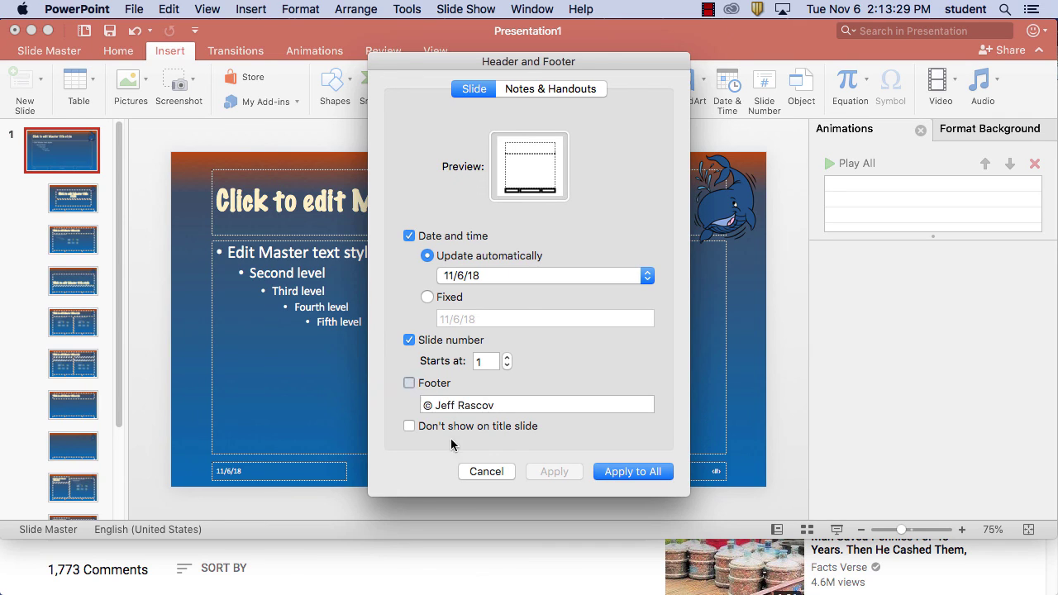
left_click(409, 425)
left_click(624, 472)
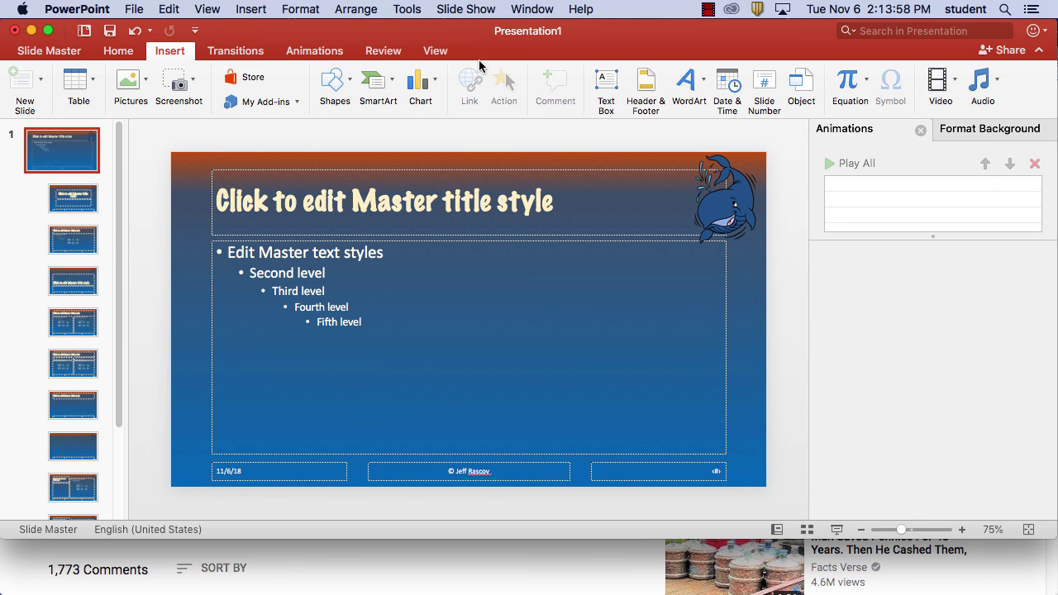
Save the deck on the Desktop as jeff_ocean.pptx.
left_click(133, 8)
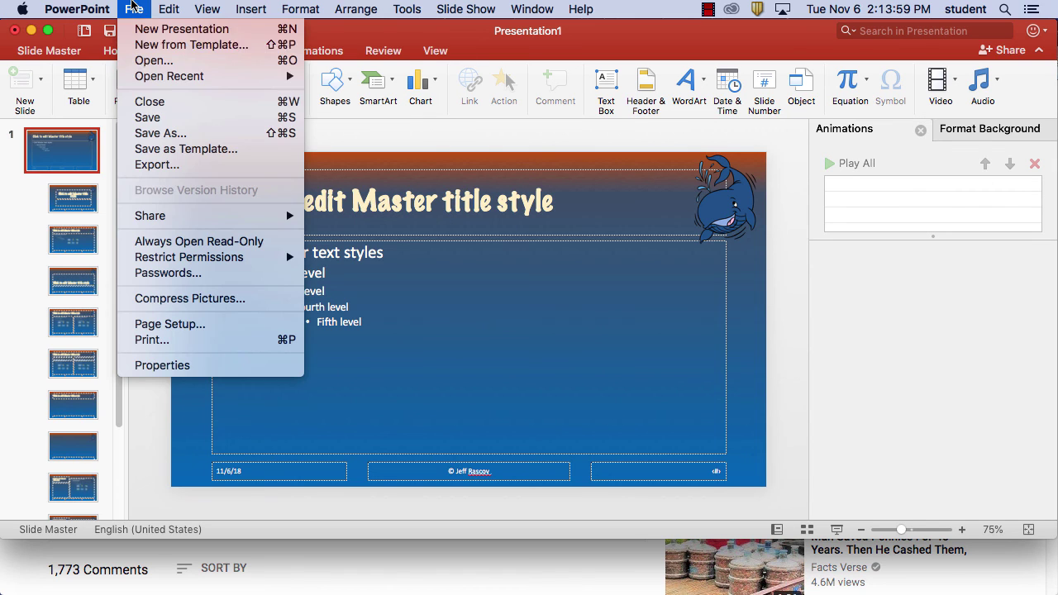
left_click(149, 118)
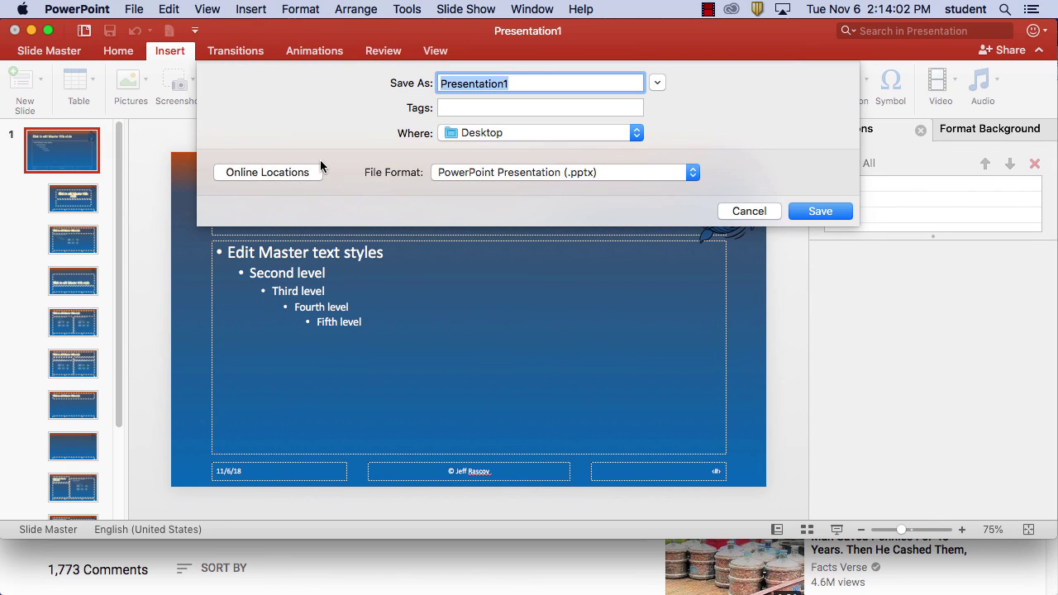
type("jeff_")
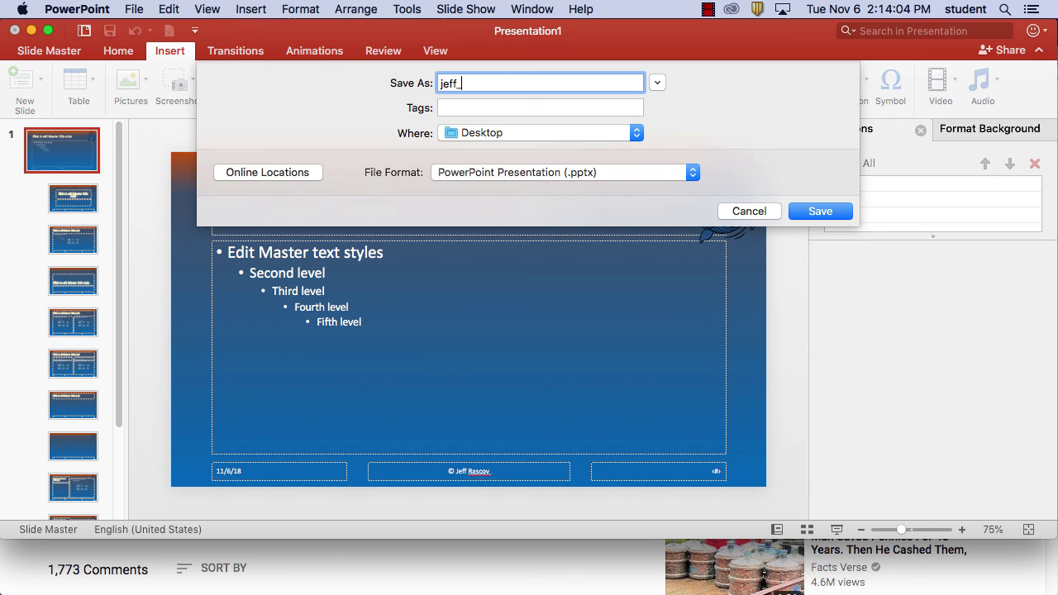
type("ocean")
left_click(820, 210)
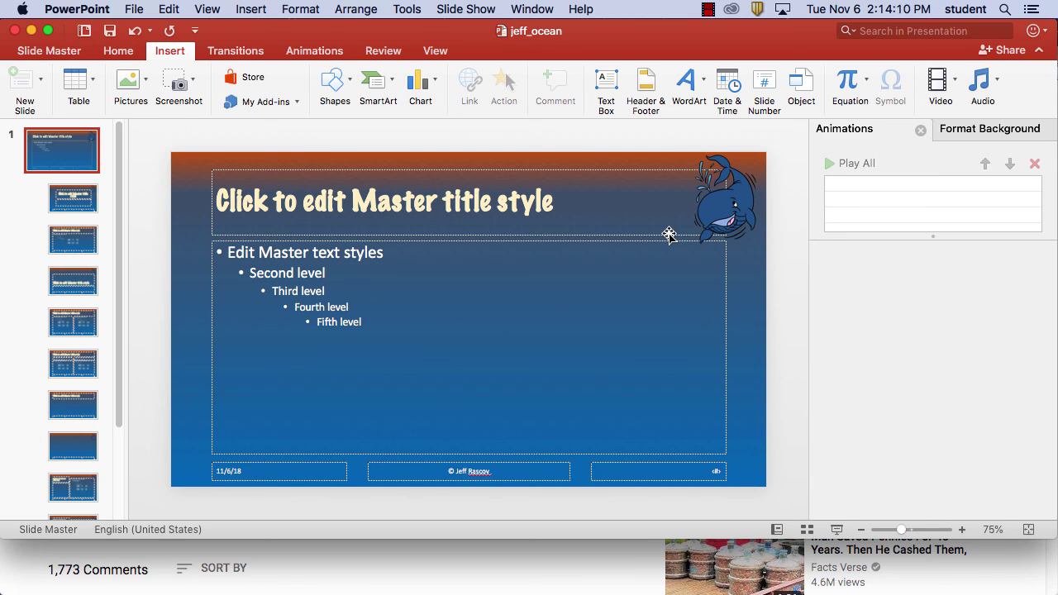
Play the slideshow from the start, advance to the Ocean Video slide, and open its youtu.be link.
left_click(491, 9)
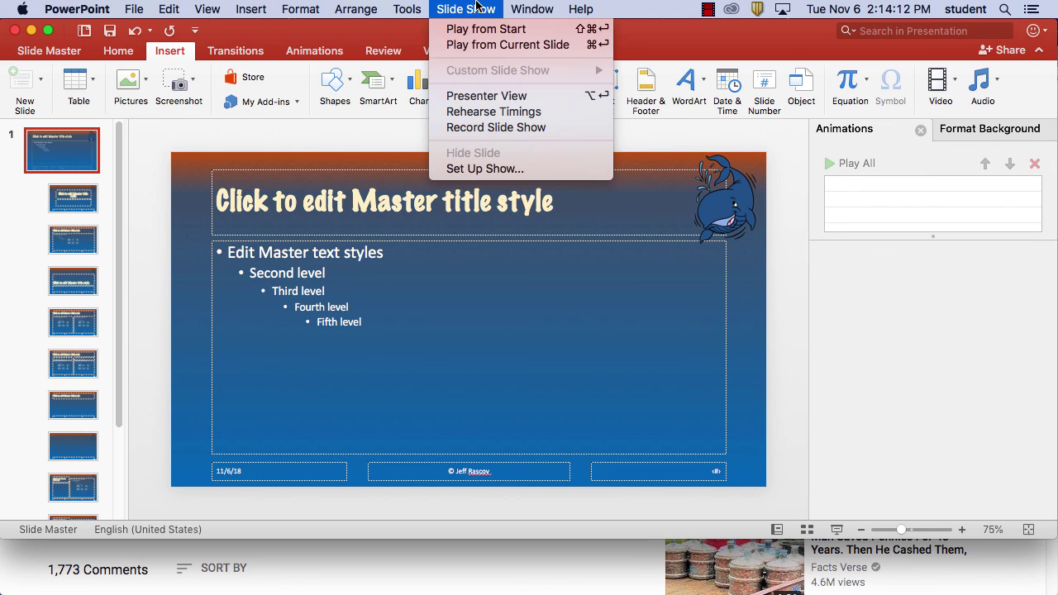
left_click(483, 32)
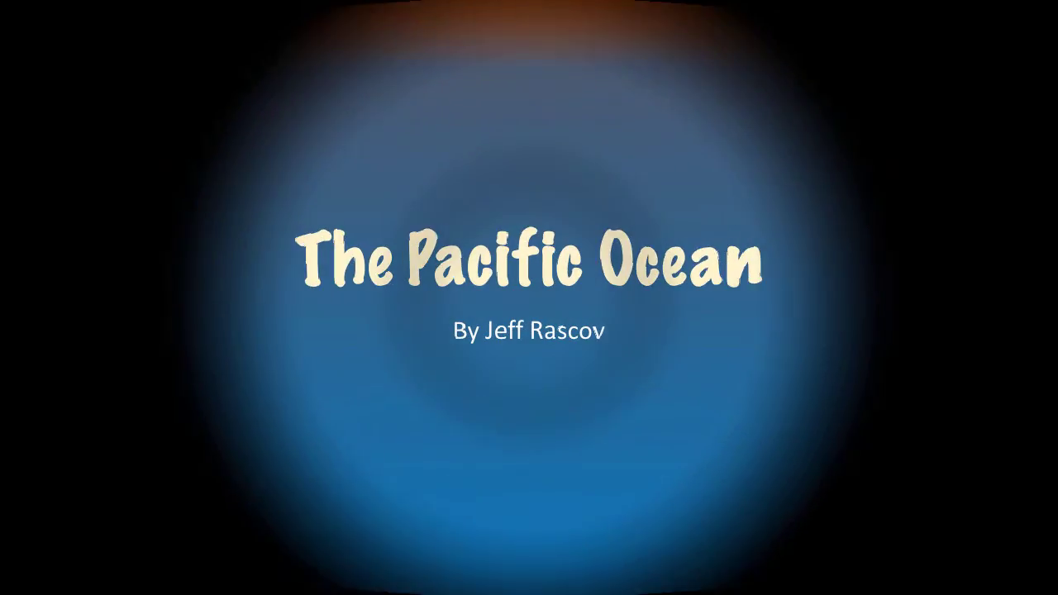
key("space")
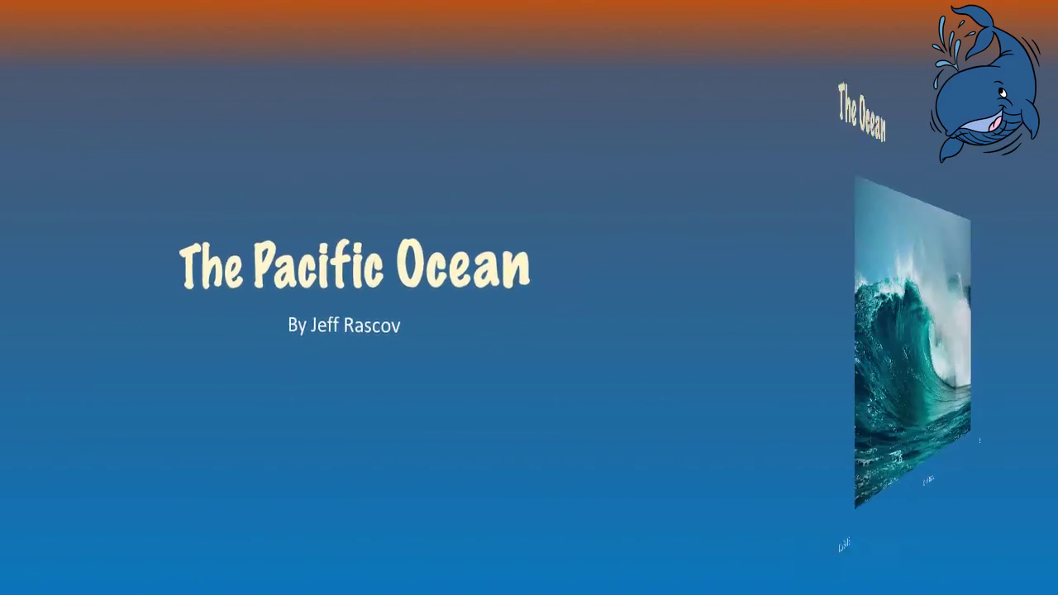
key("space")
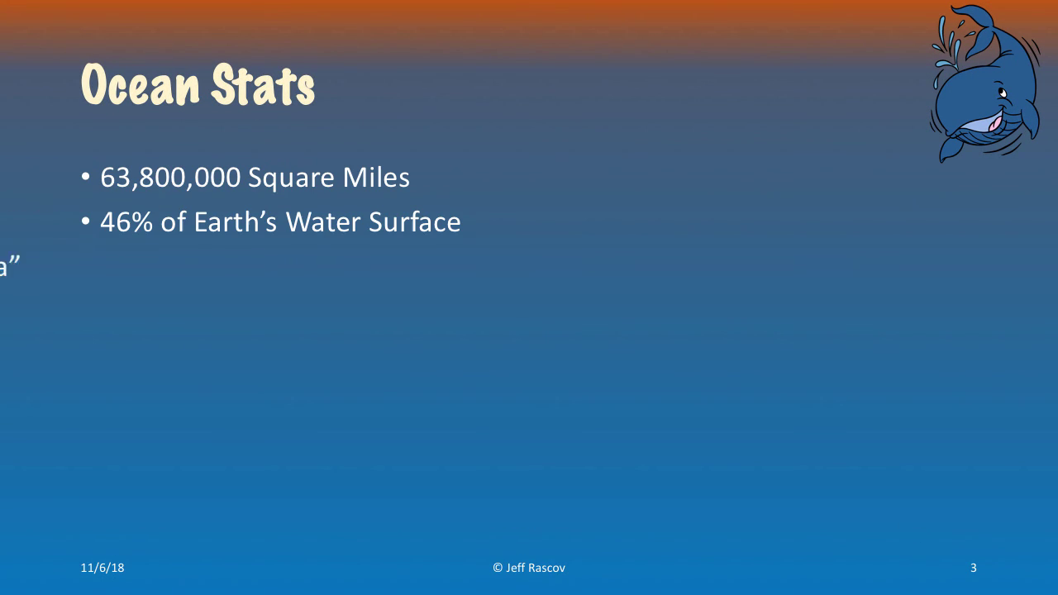
key("space")
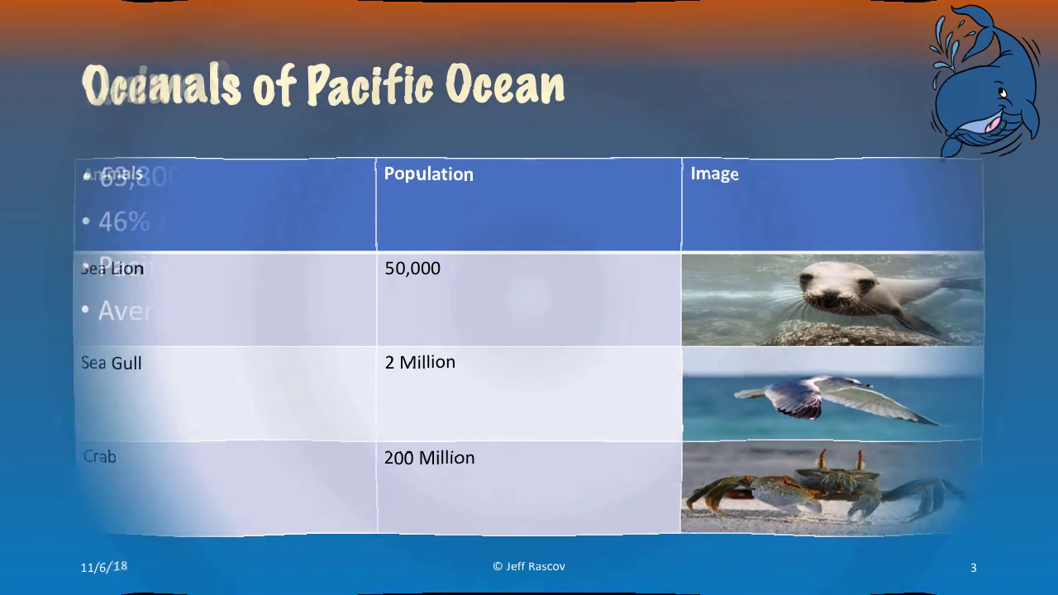
key("space")
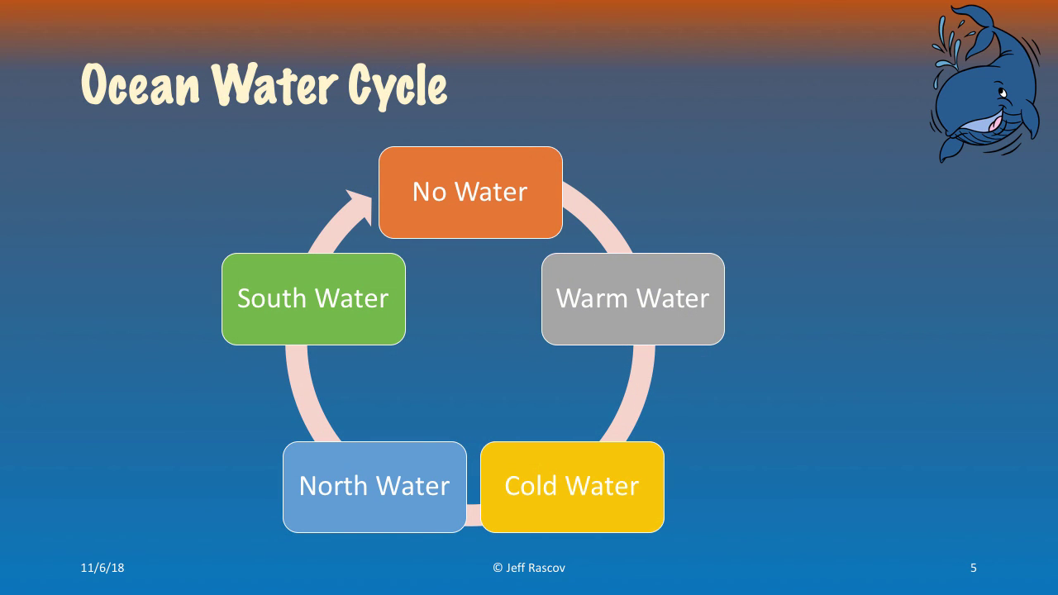
key("space")
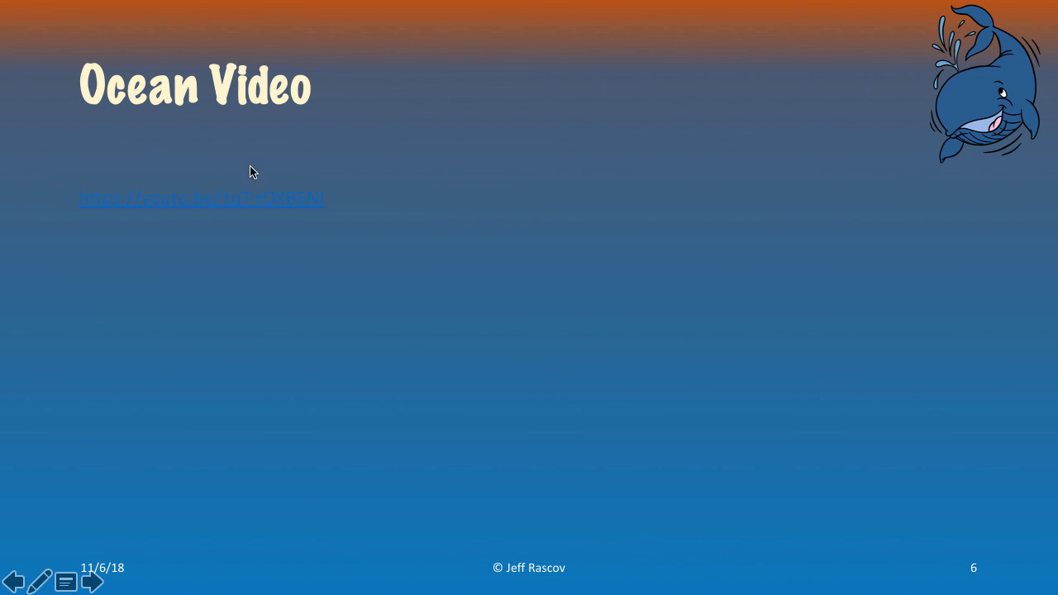
left_click(263, 200)
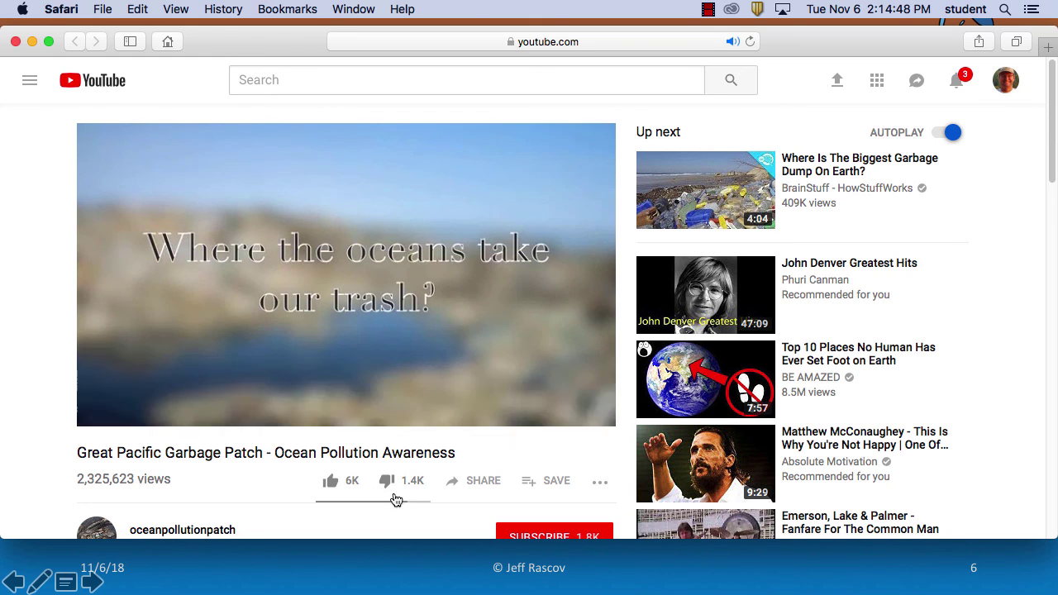
Jump the video ahead along the seek bar to about 2:02, then pause it.
left_click(284, 395)
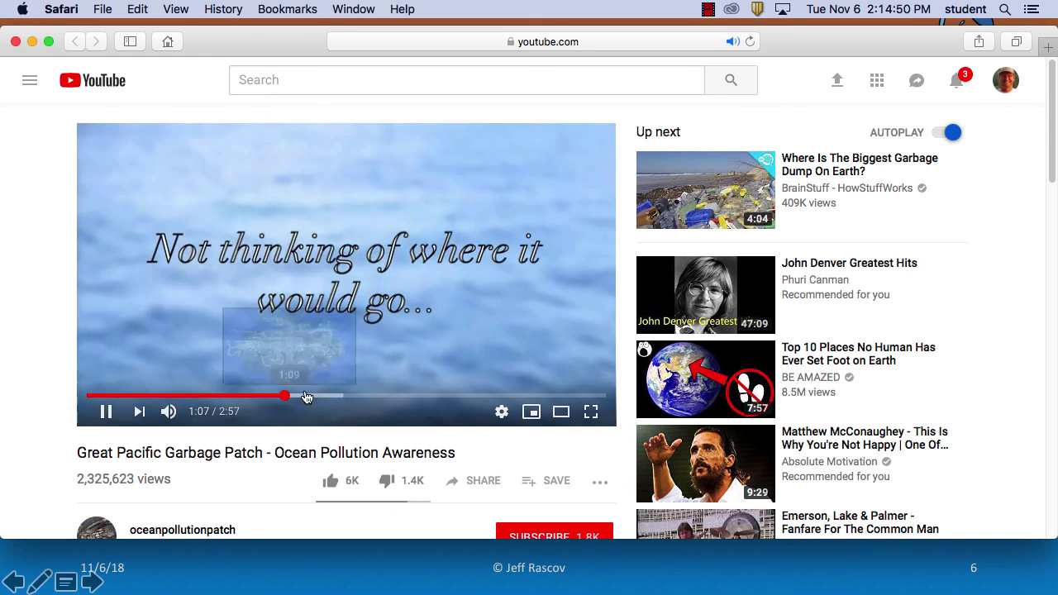
left_click(341, 397)
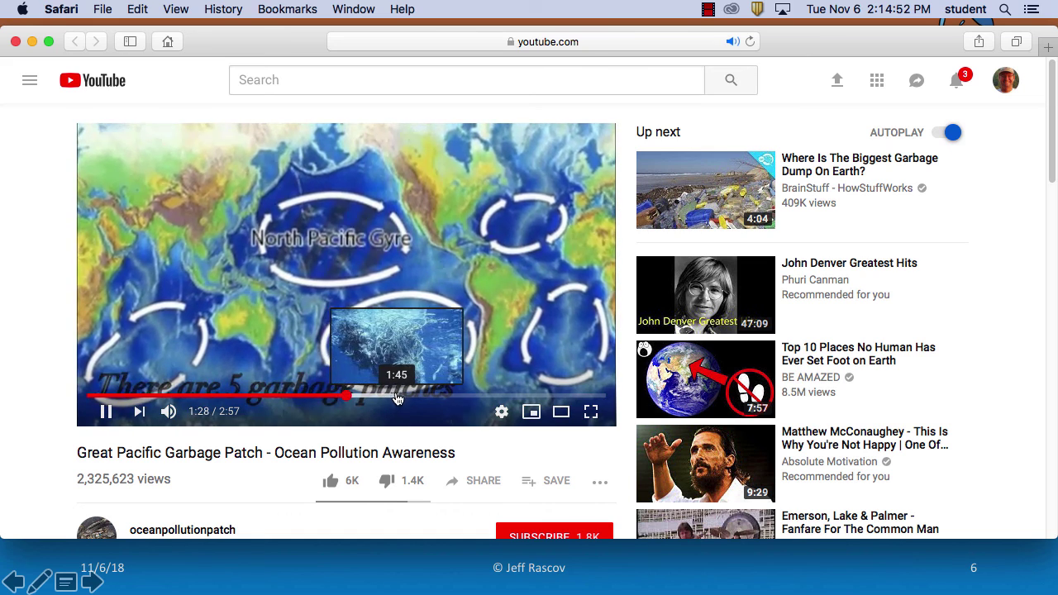
left_click(397, 399)
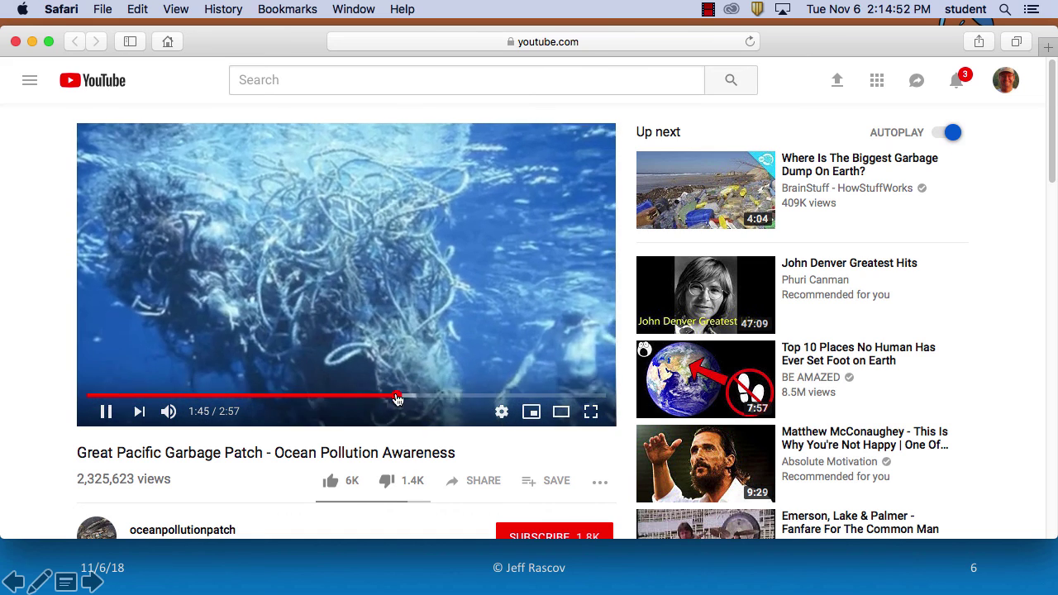
left_click(445, 399)
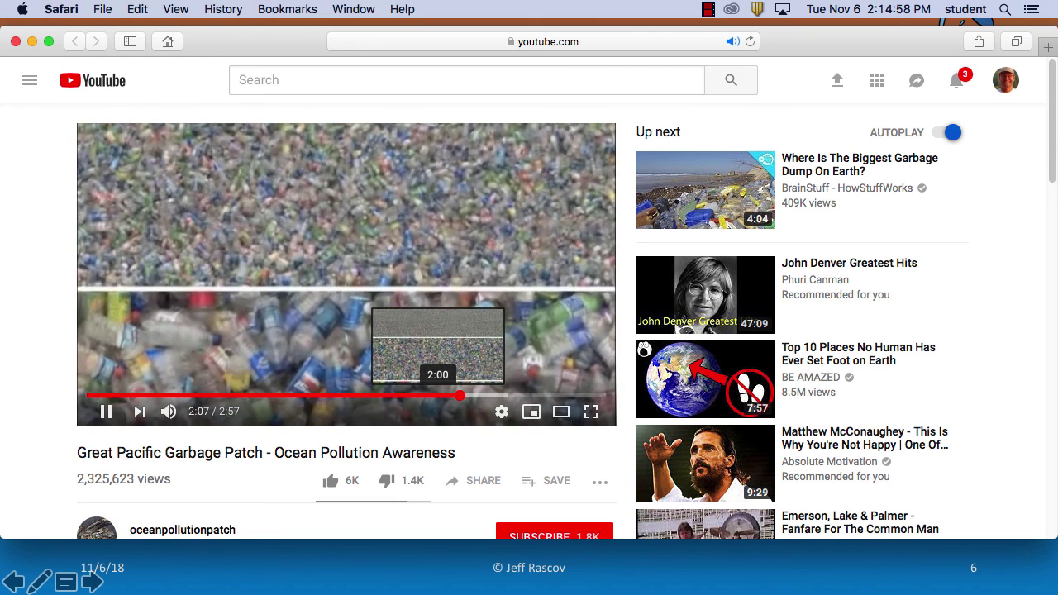
left_click(108, 412)
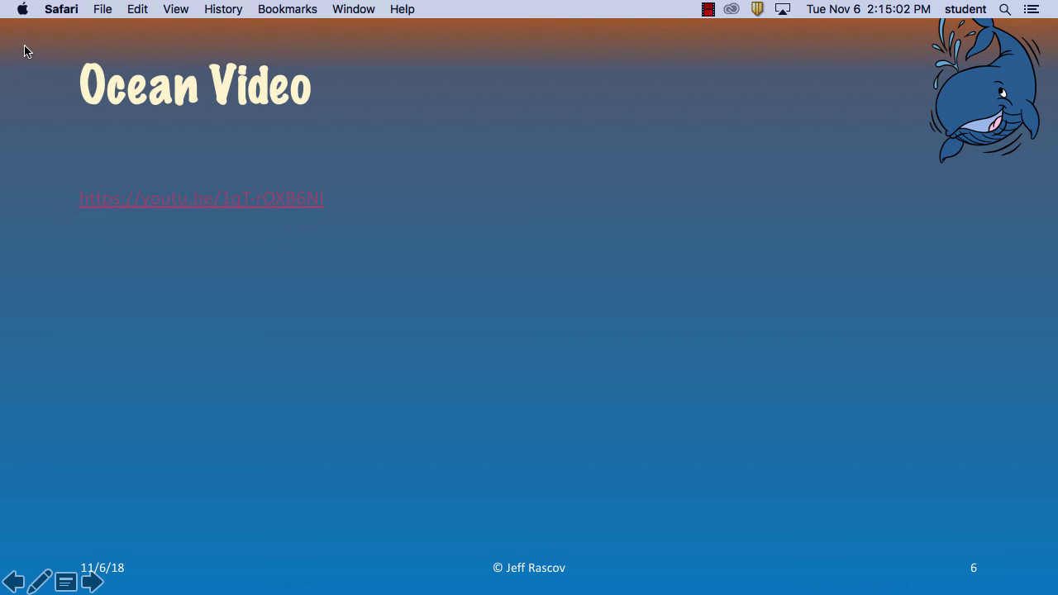
Close the video window, quit Safari, and end the slide show to return to editing.
left_click(16, 42)
left_click(72, 9)
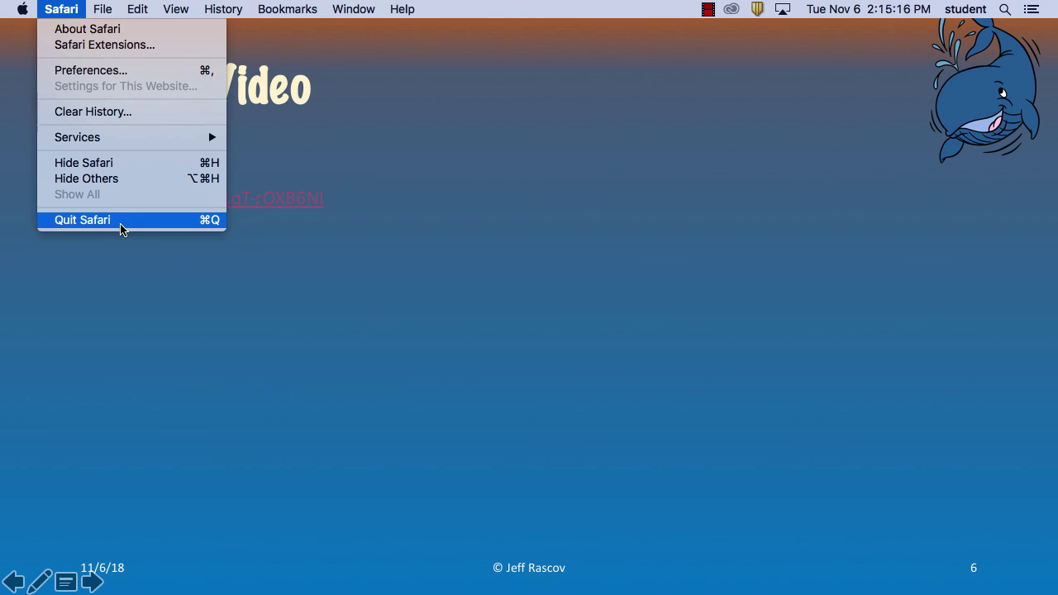
left_click(99, 220)
left_click(391, 68)
left_click(393, 70)
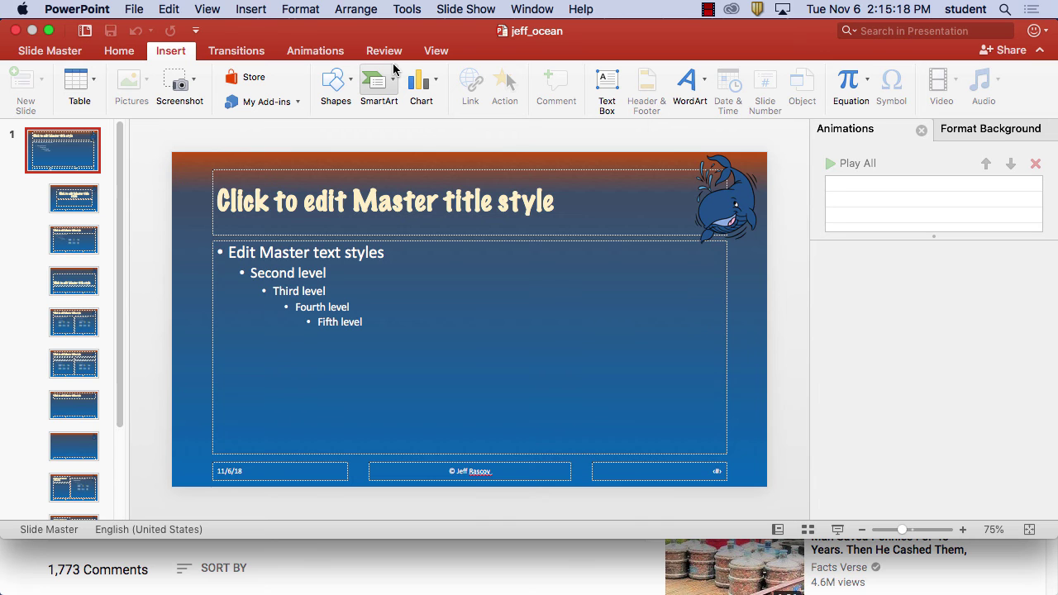